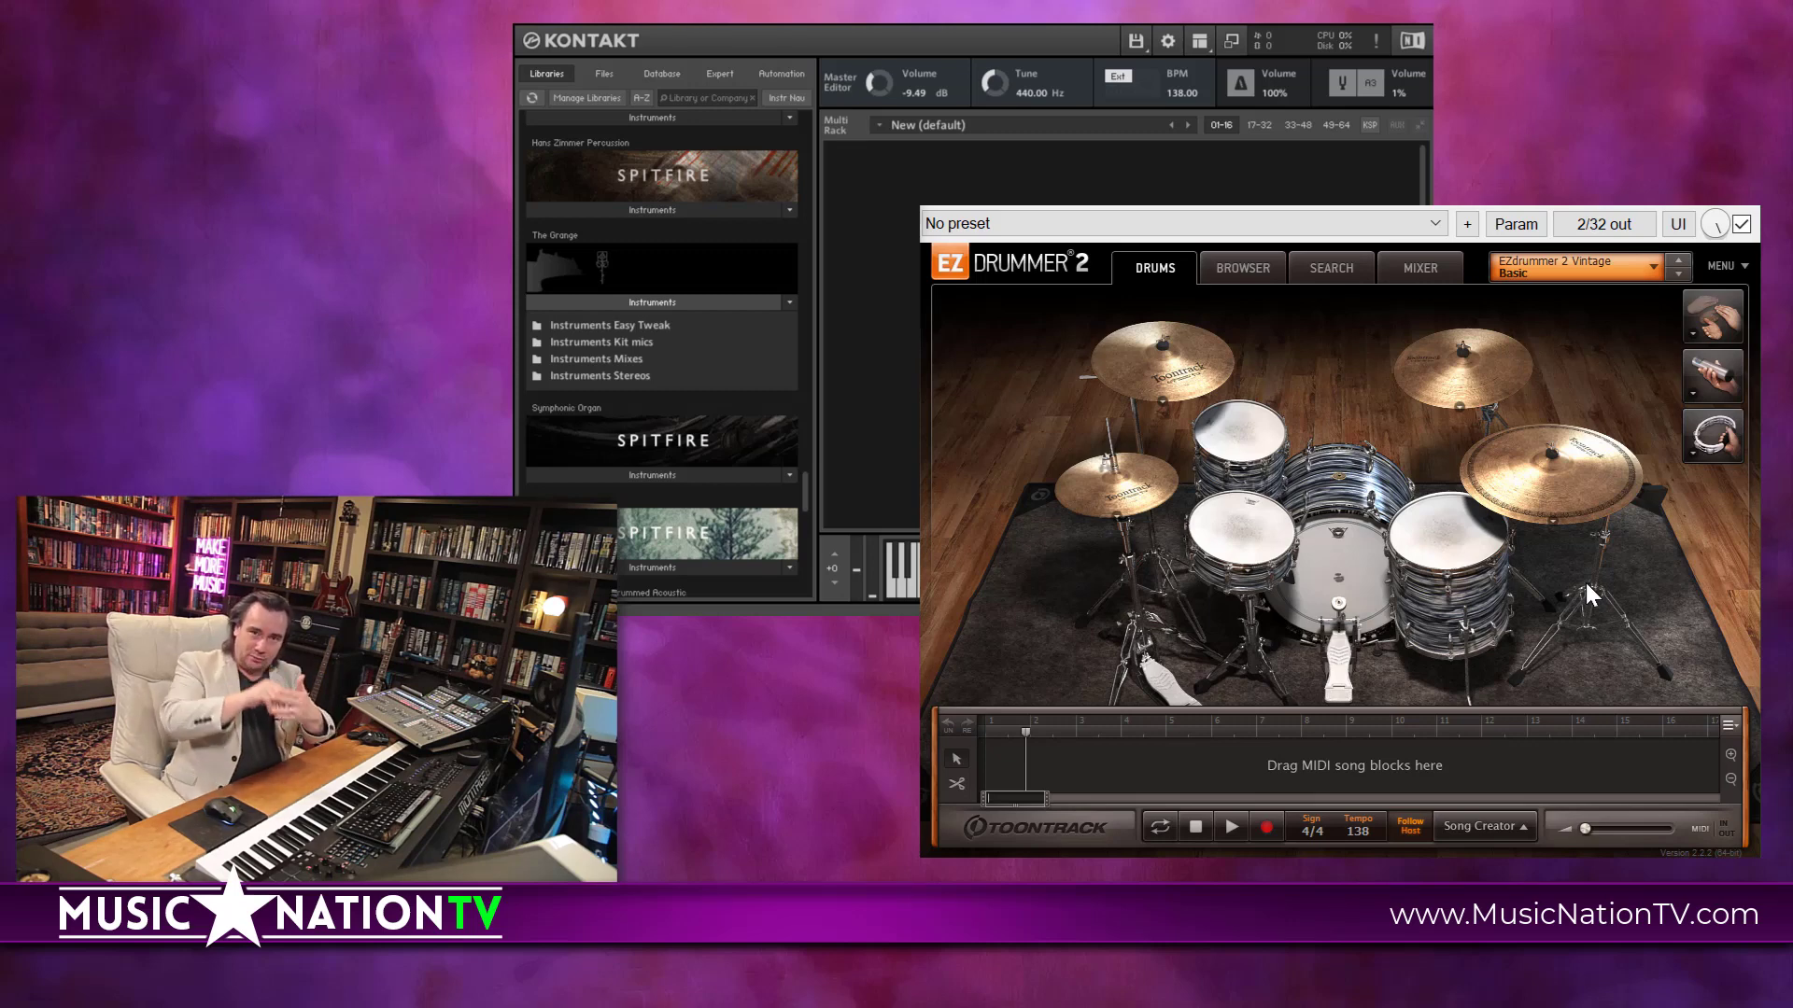
- Inspect EZdrummer's plug-in pin connector and its MIDI input and output routing options
left_click(1603, 229)
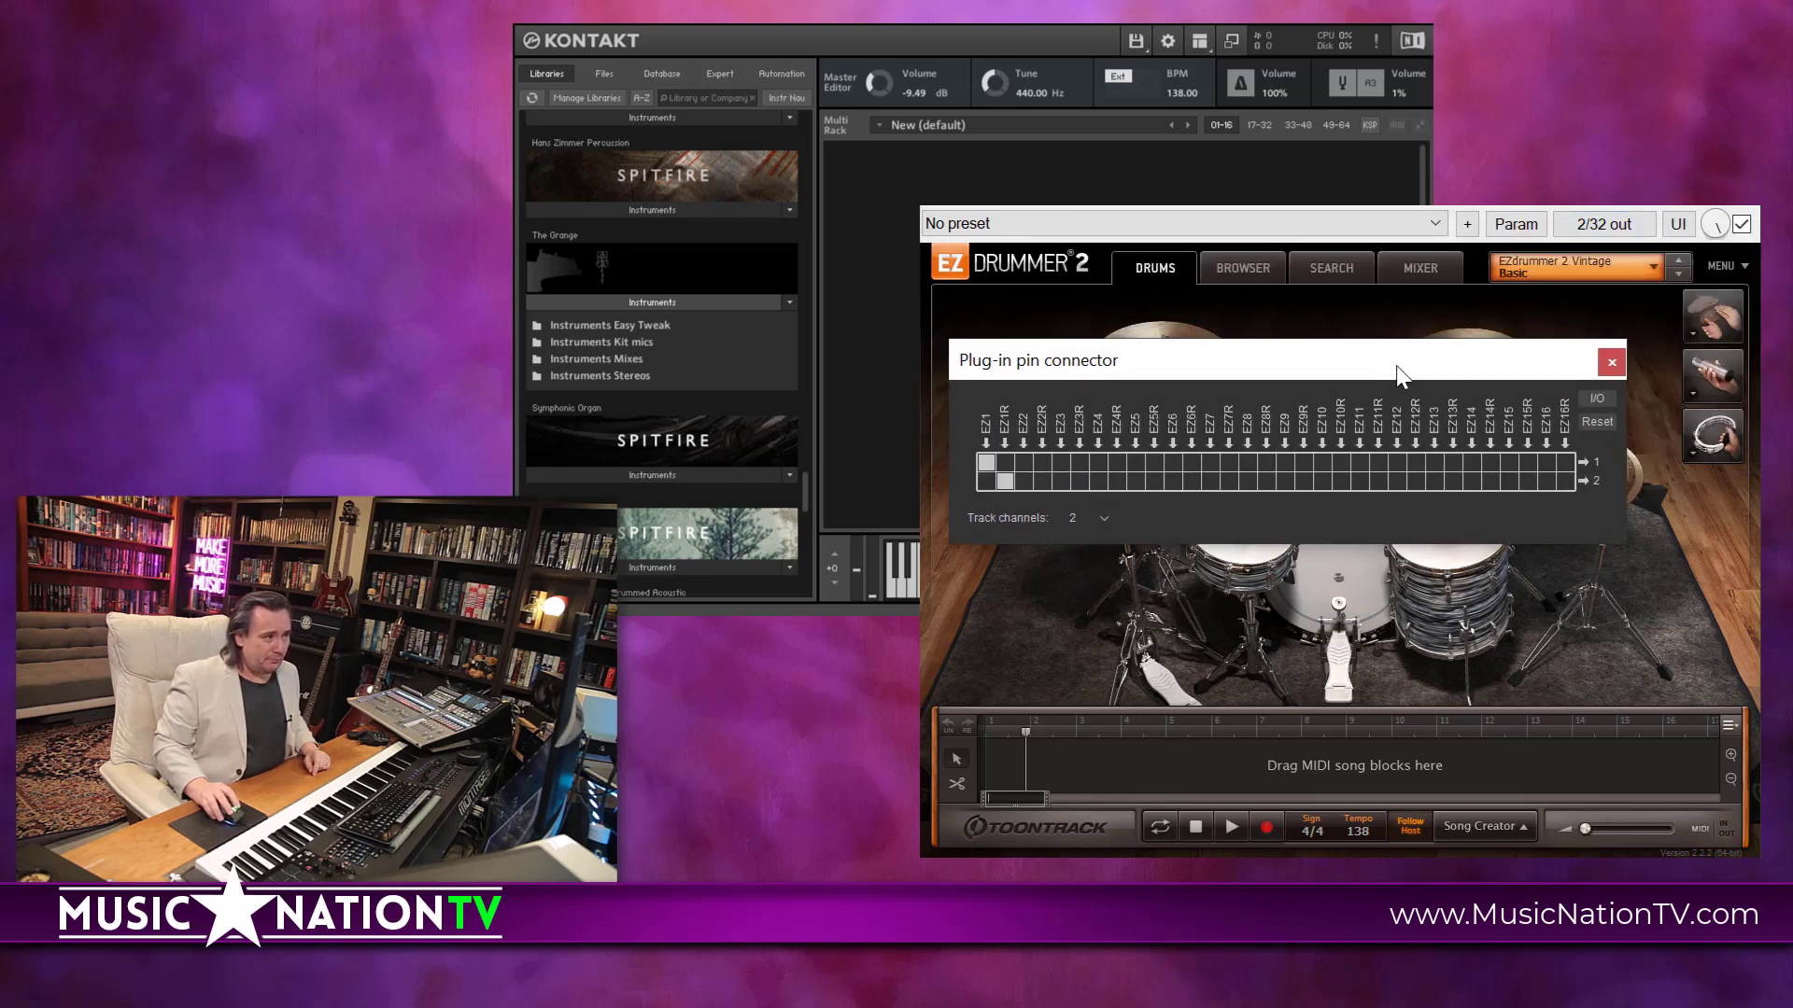
left_click(1611, 362)
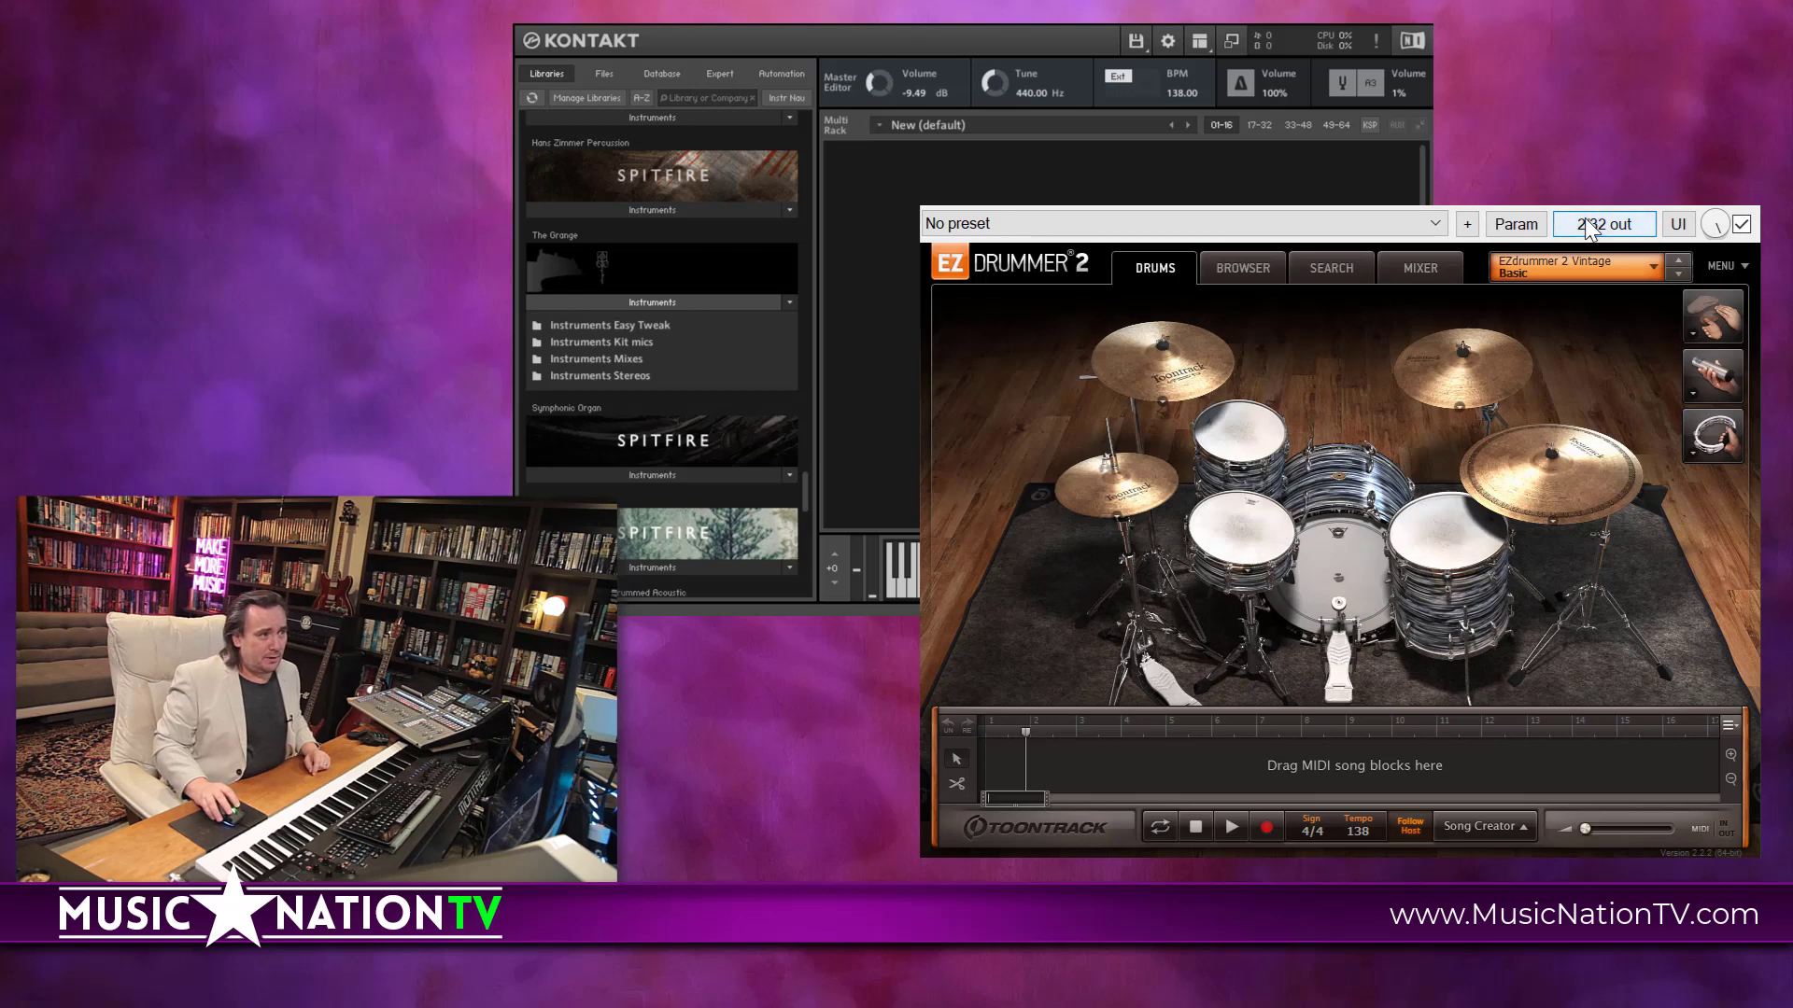
right_click(1603, 224)
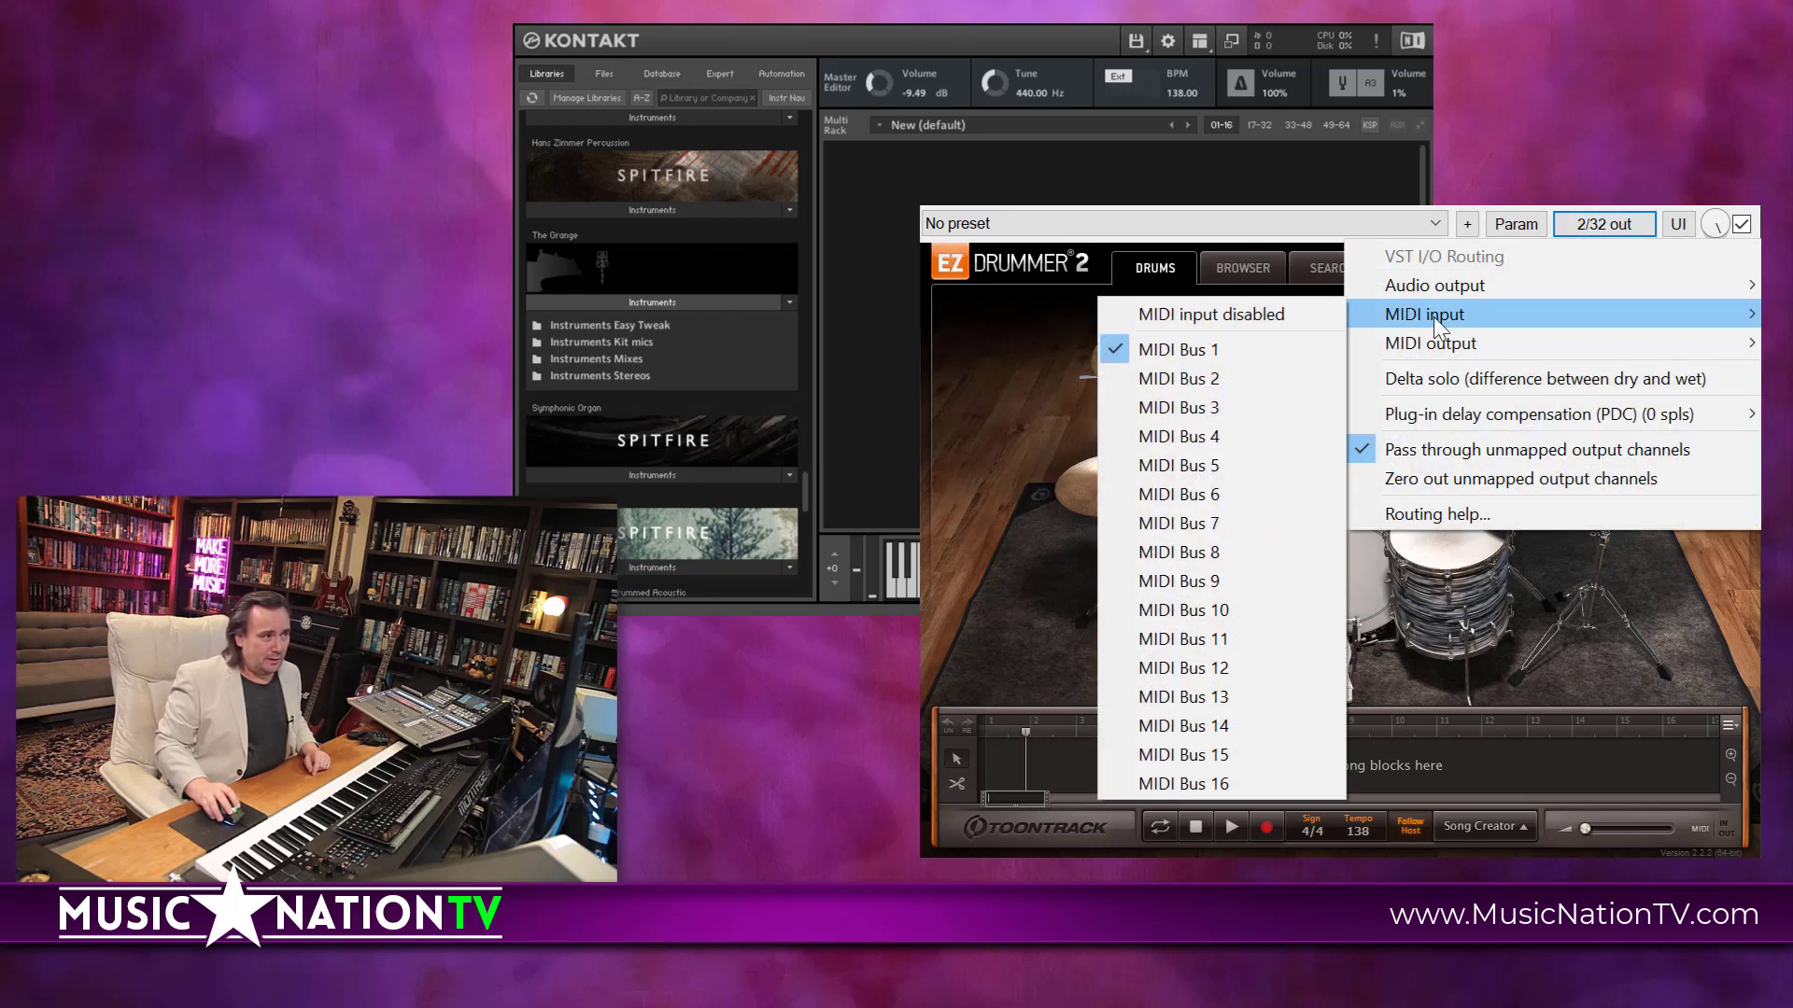
mouse_move(1400, 350)
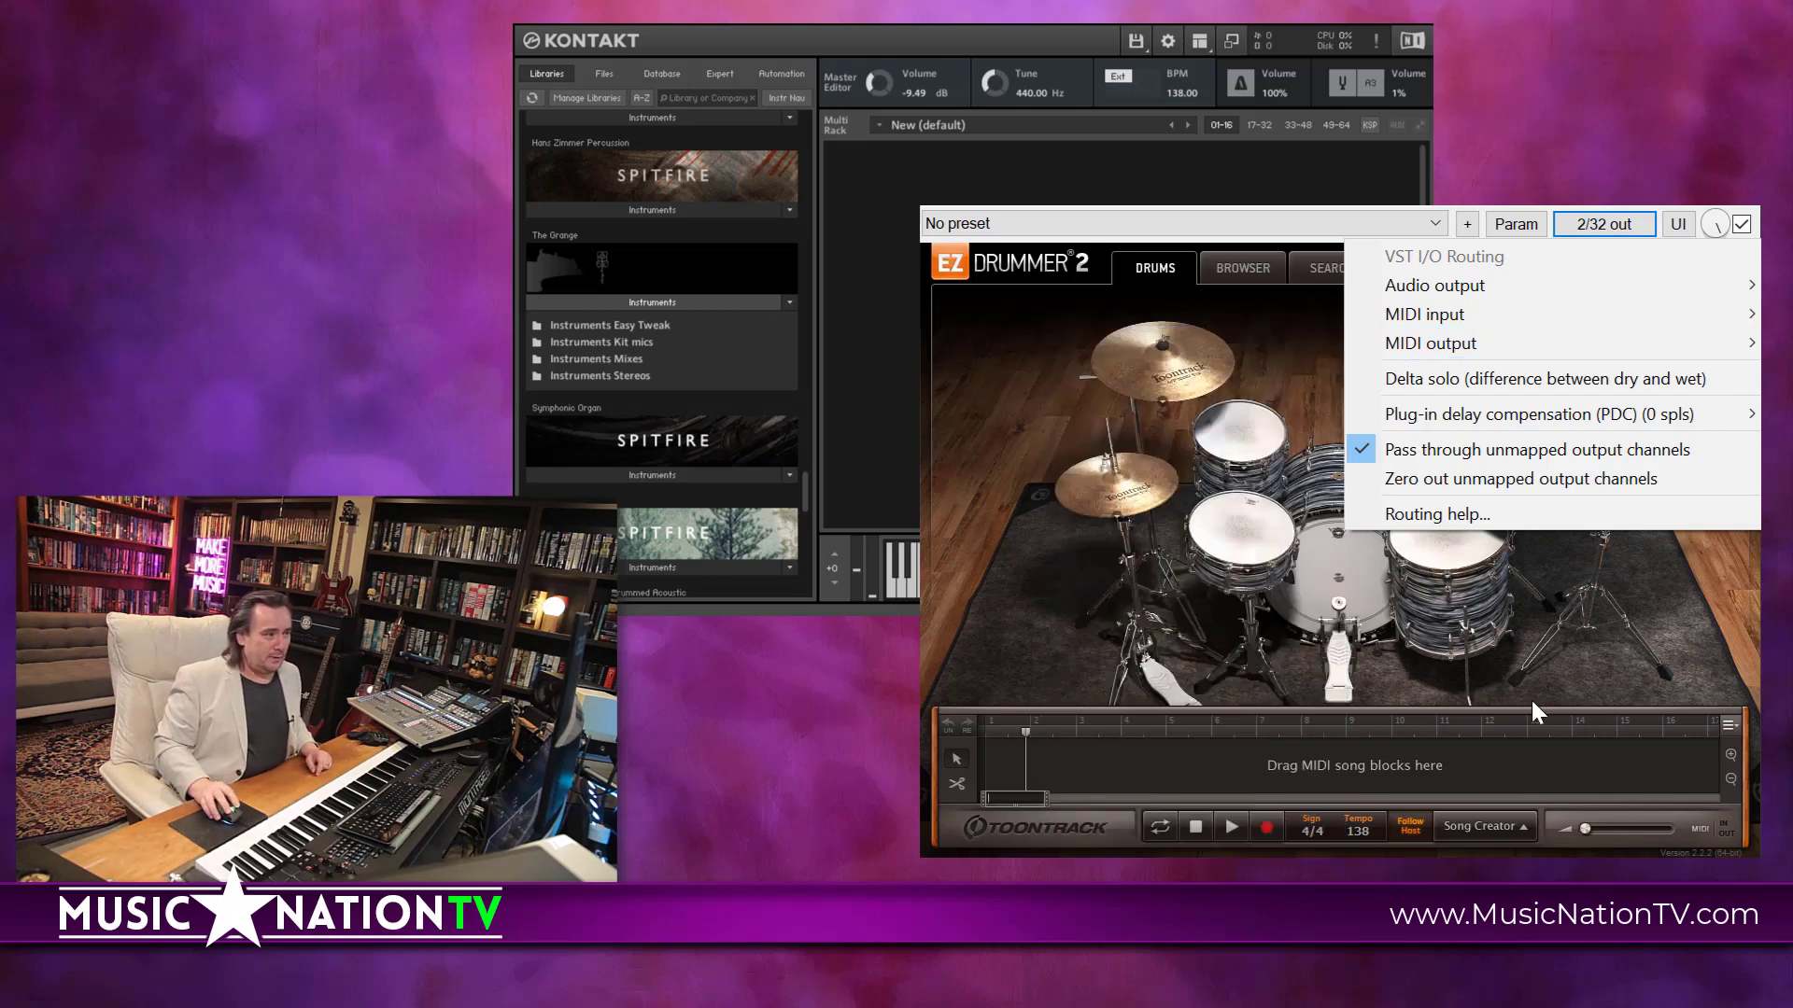
left_click(1567, 683)
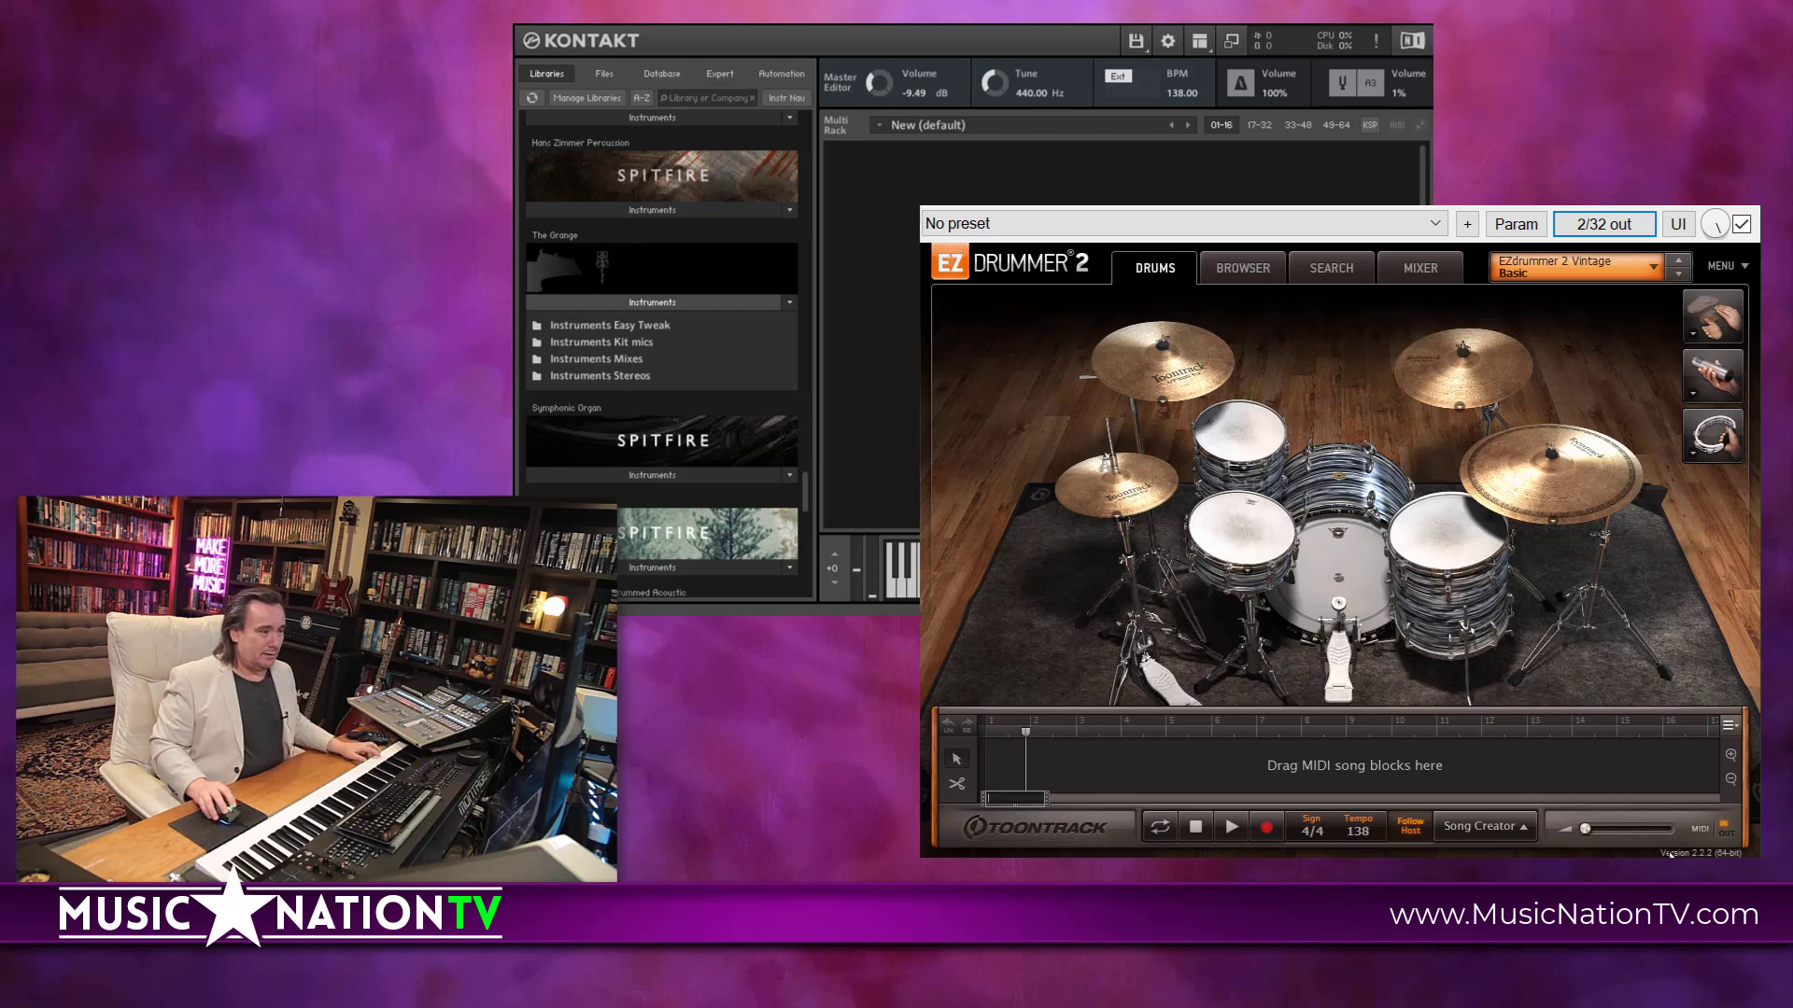
- Raise EZdrummer's master volume and make sure Enable MIDI Out is on in its MIDI Events settings
left_click_drag(1622, 827, 1644, 827)
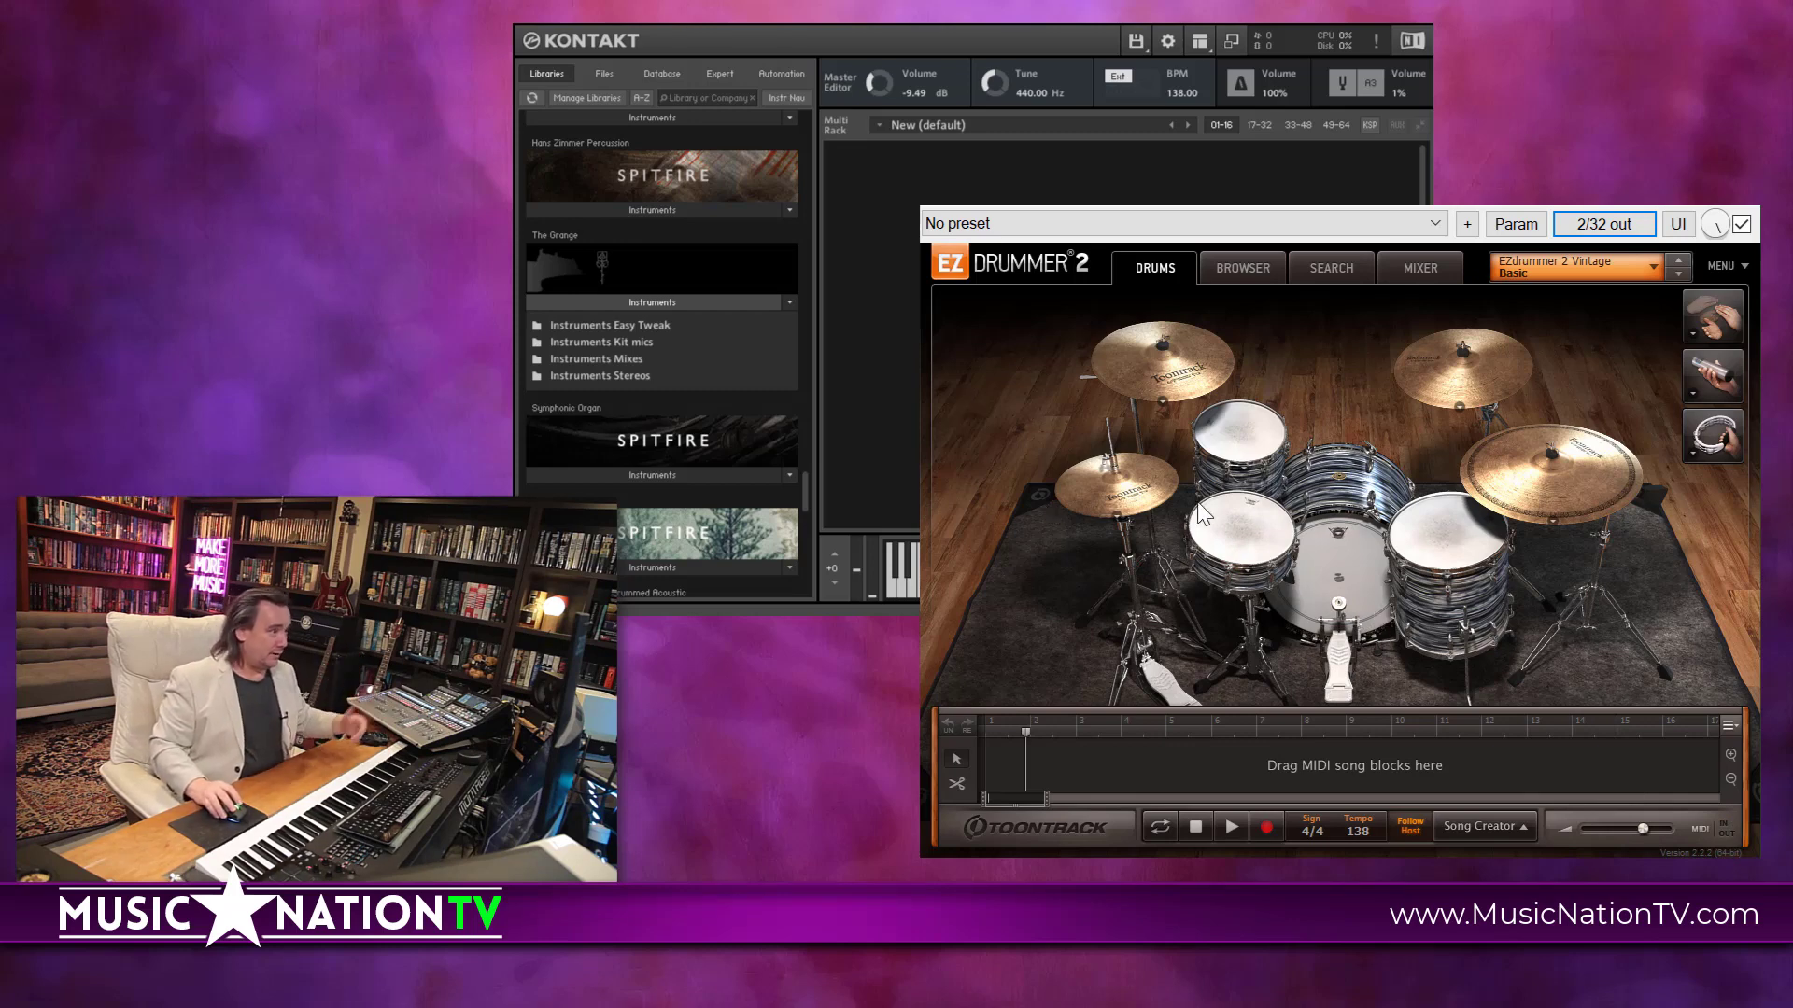
left_click(1736, 268)
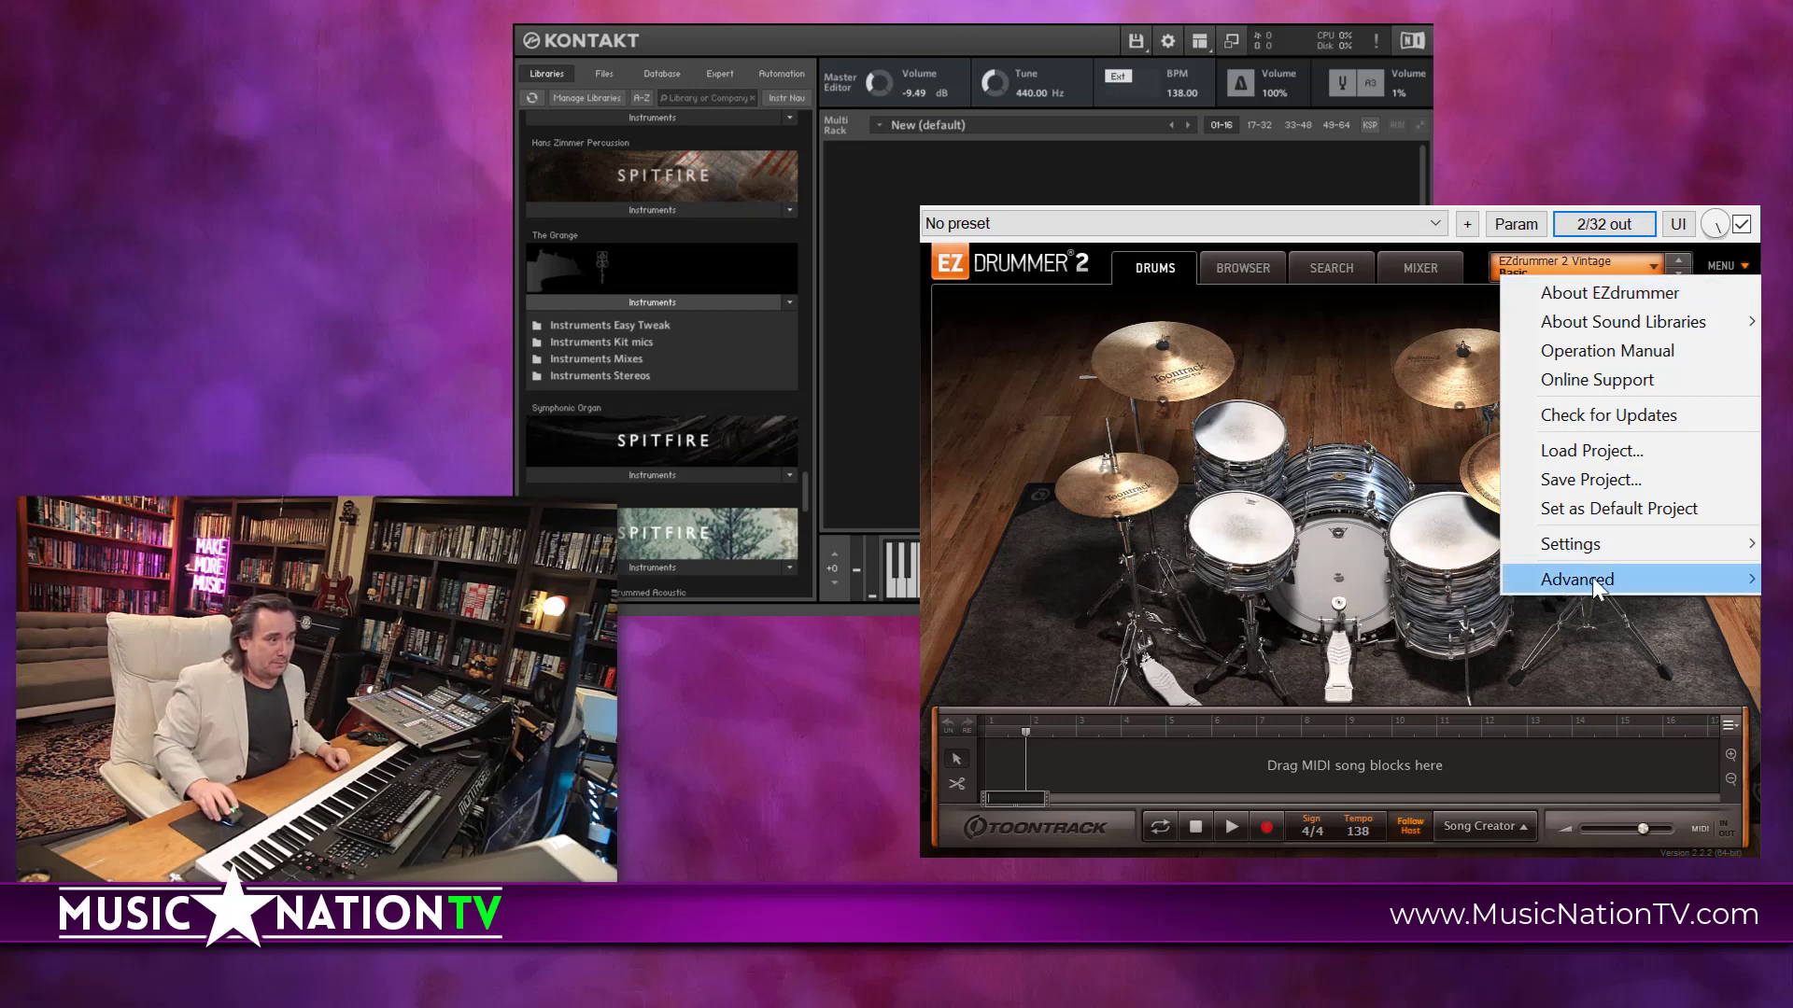
mouse_move(1564, 545)
left_click(1397, 545)
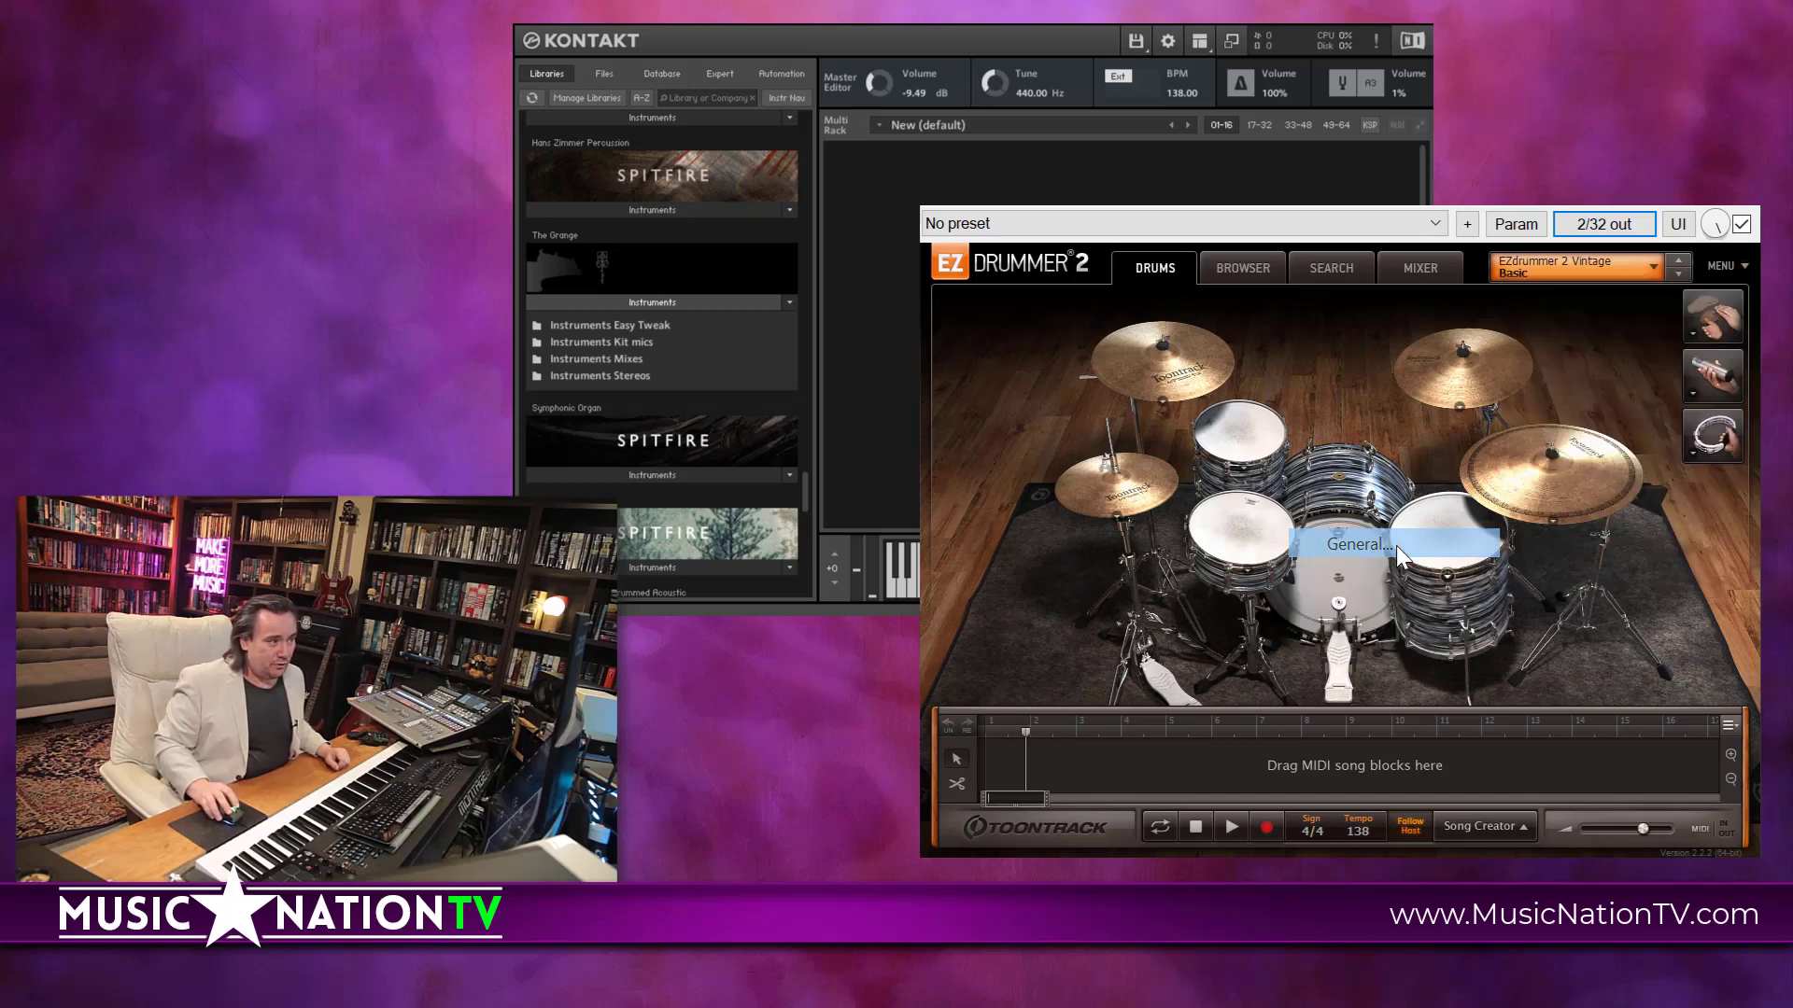
left_click(1341, 437)
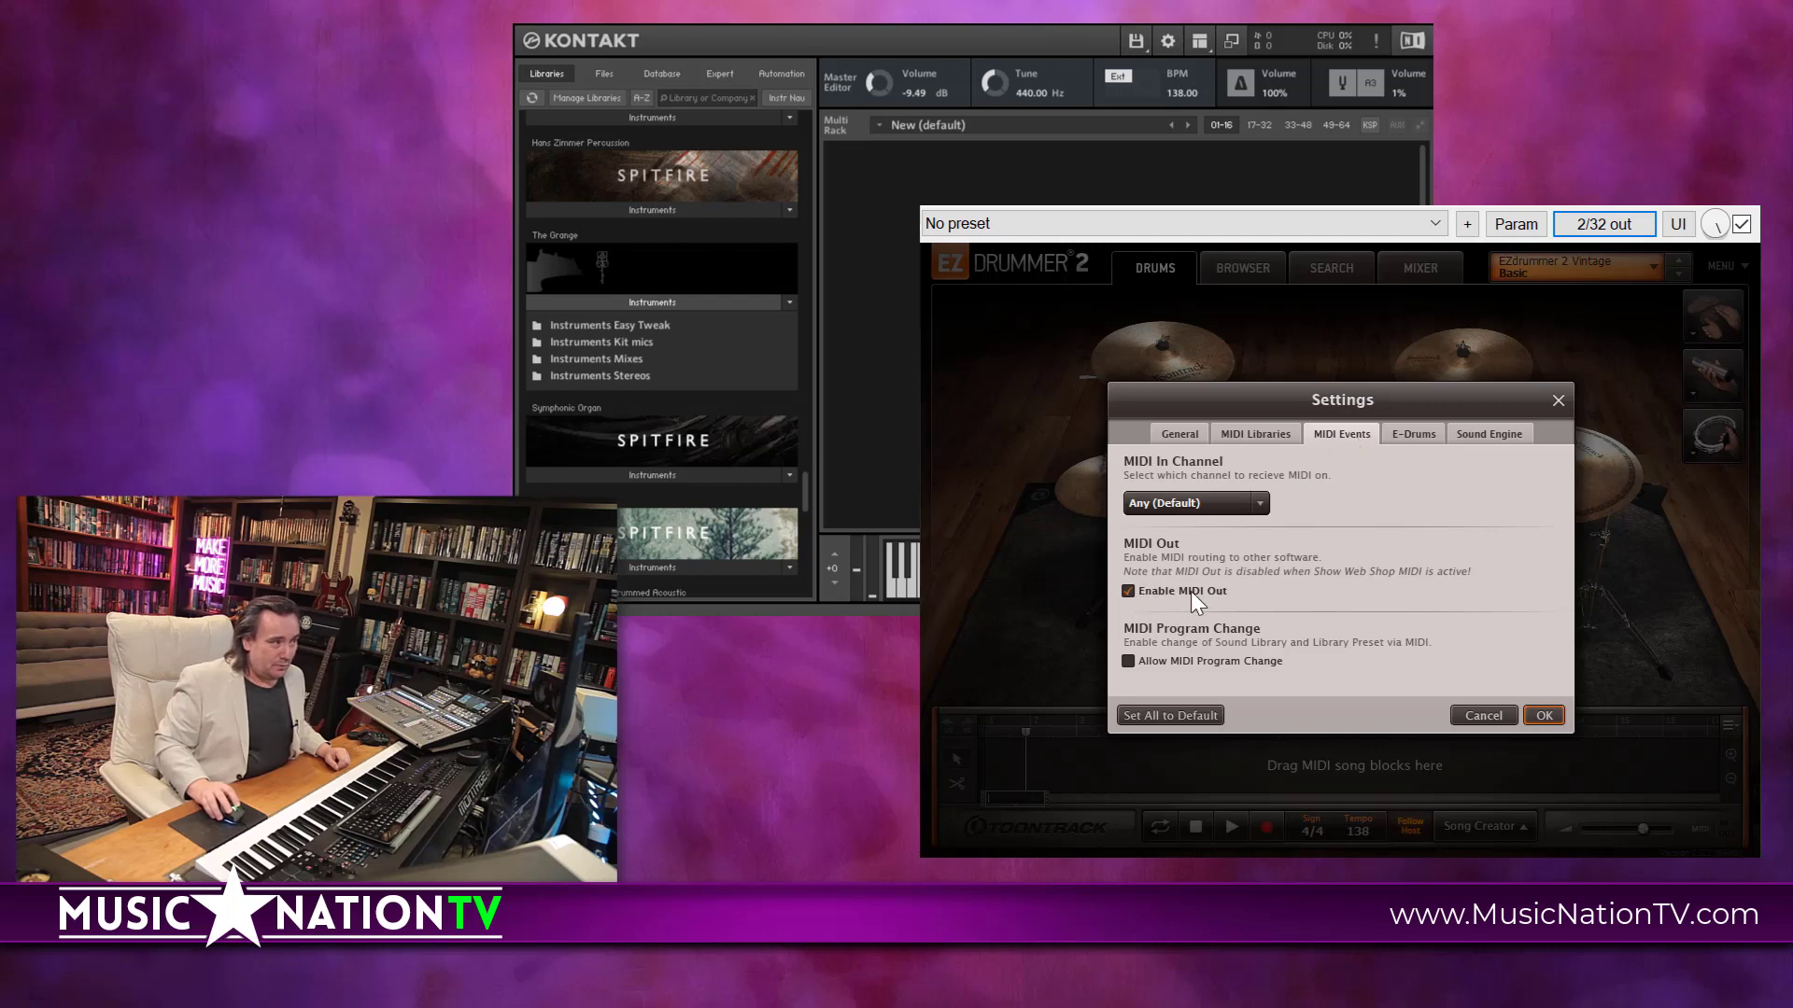
left_click(1546, 715)
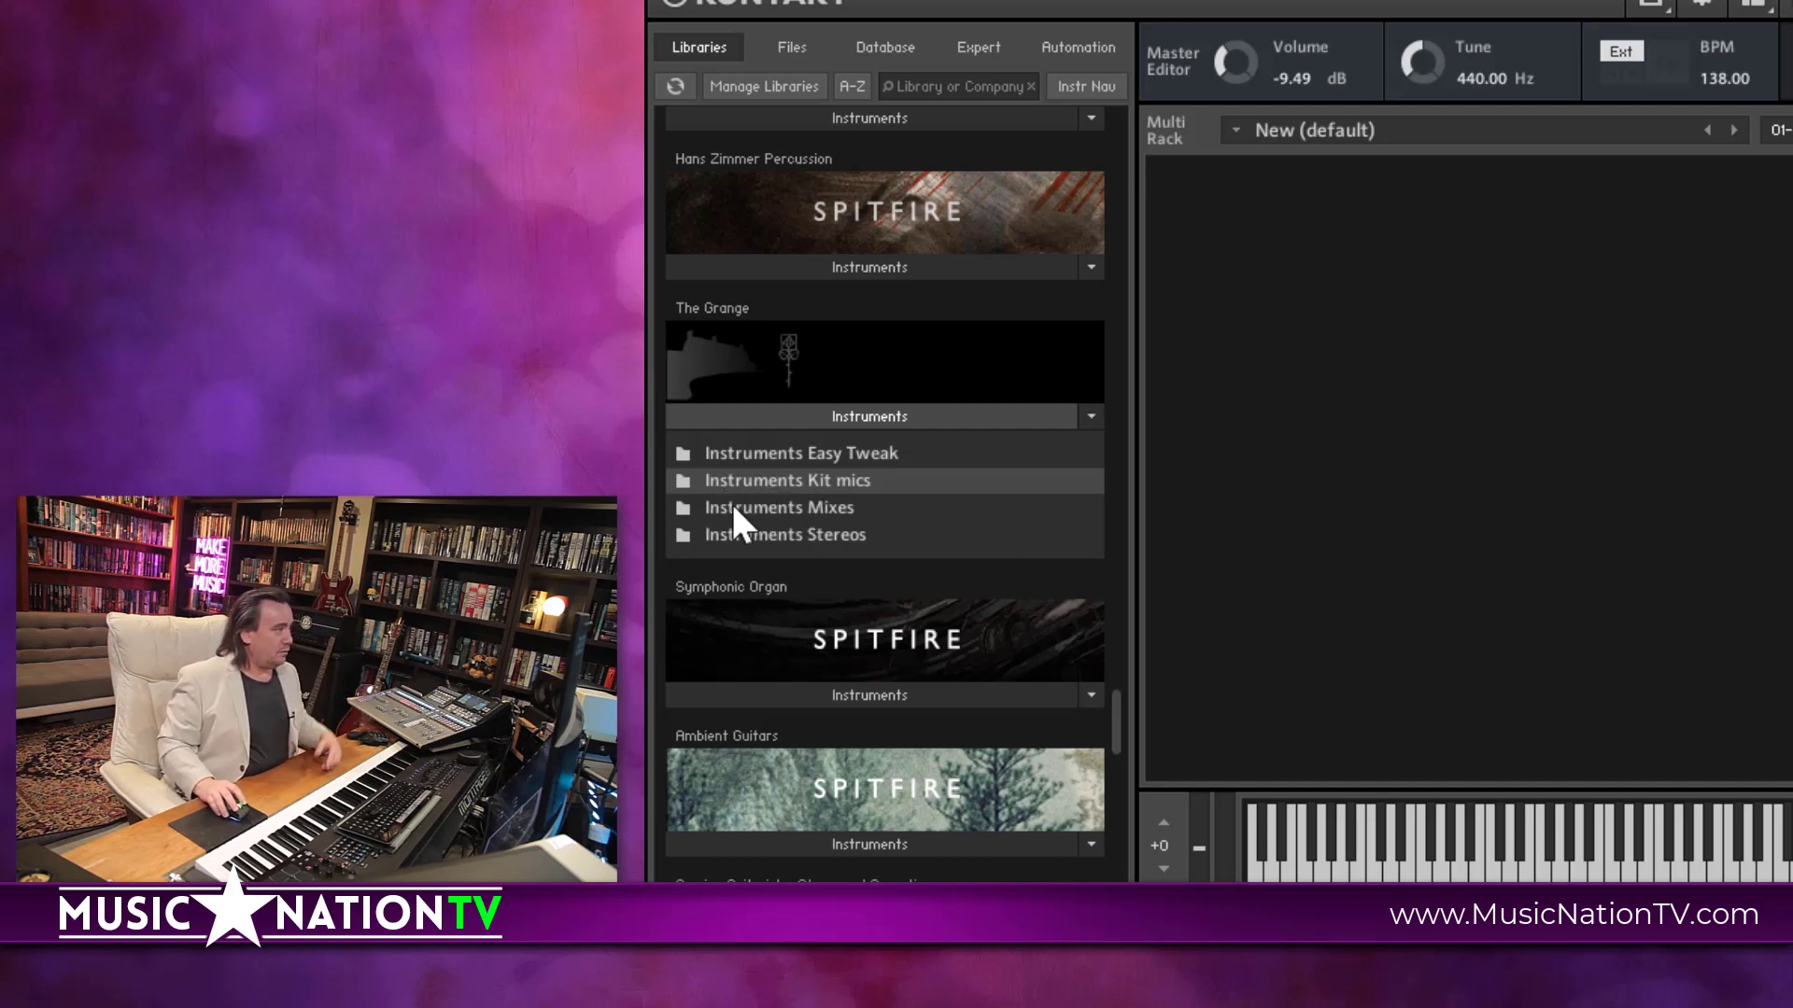
- Load "a - Roger kit - (Performance HH)" from The Grange's mapped kits in Instruments Kit mics in Kontakt
left_click(809, 478)
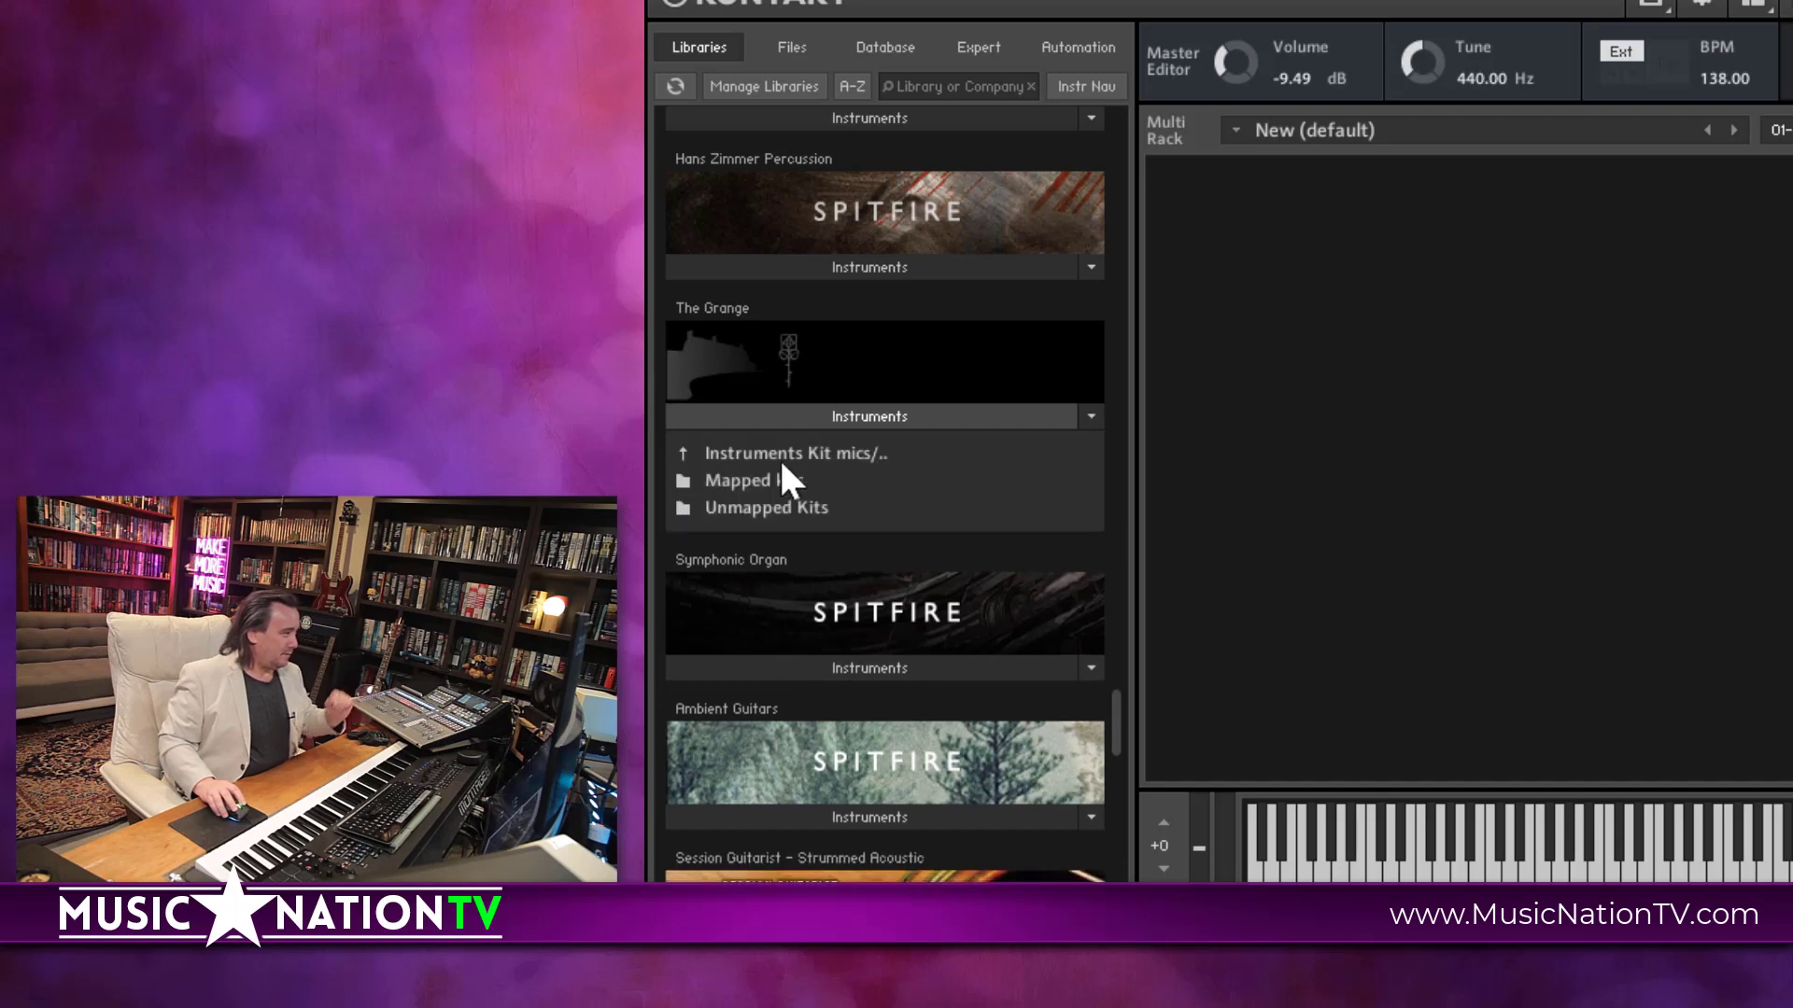
left_click(731, 482)
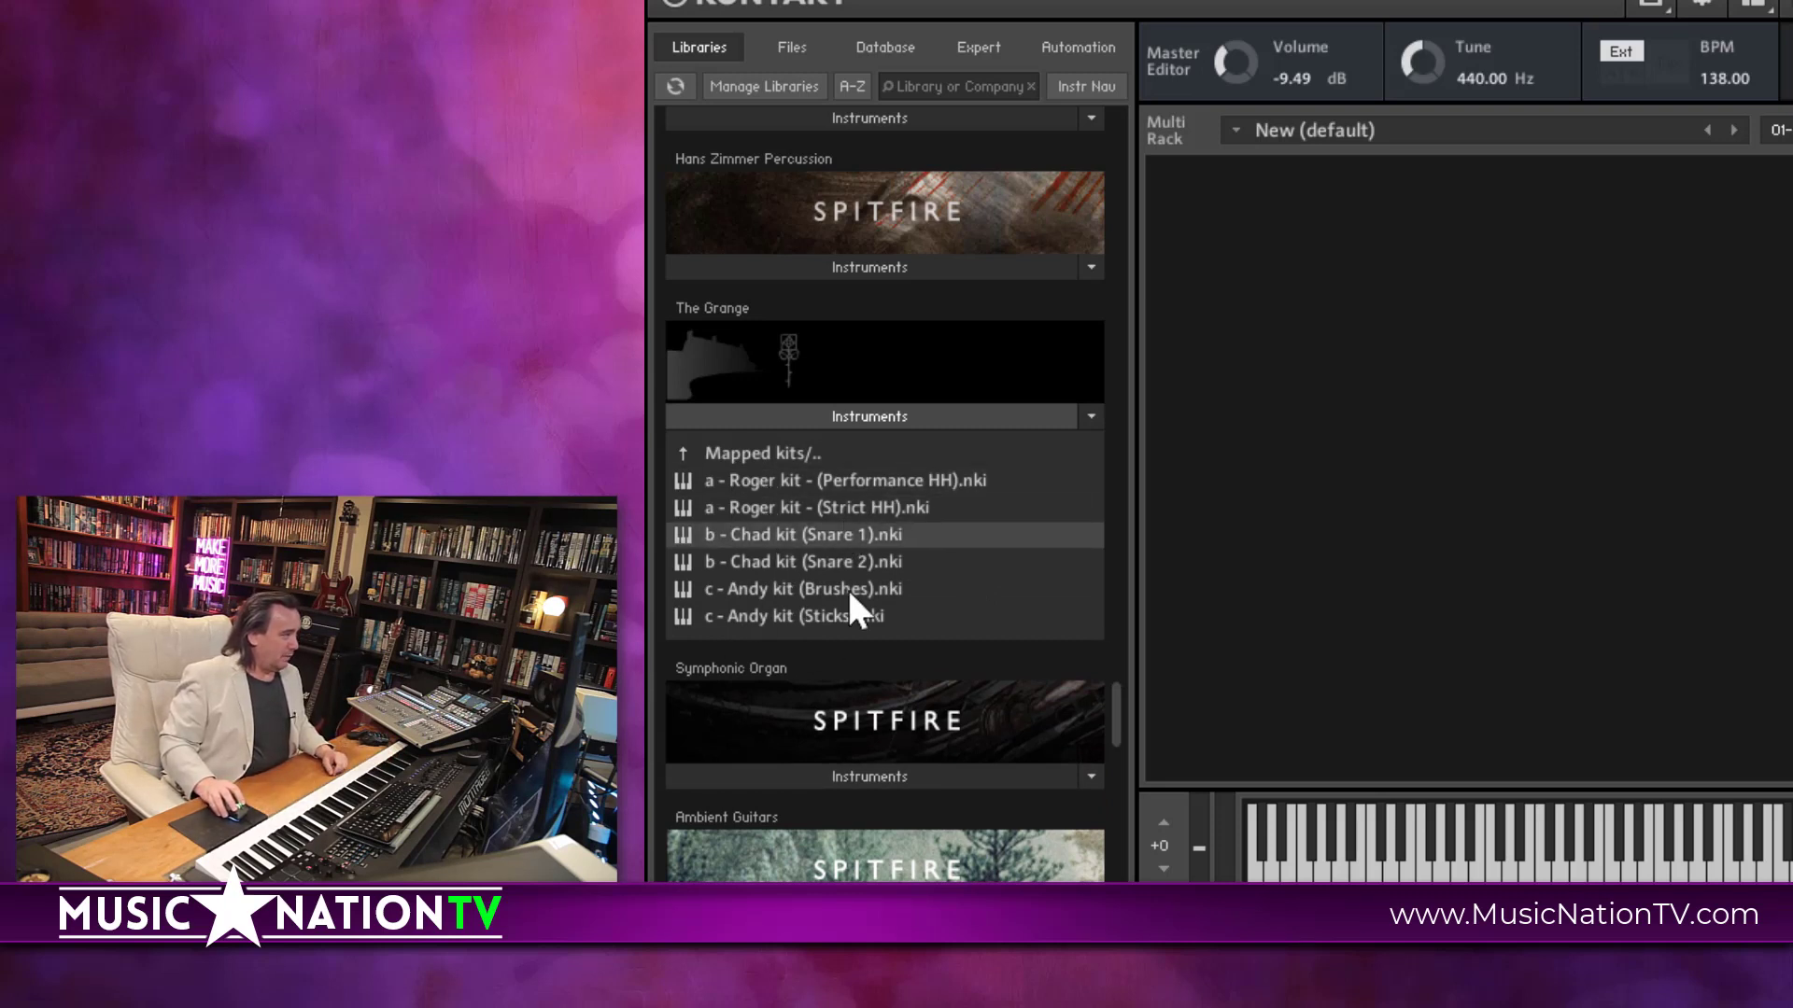
double_click(782, 480)
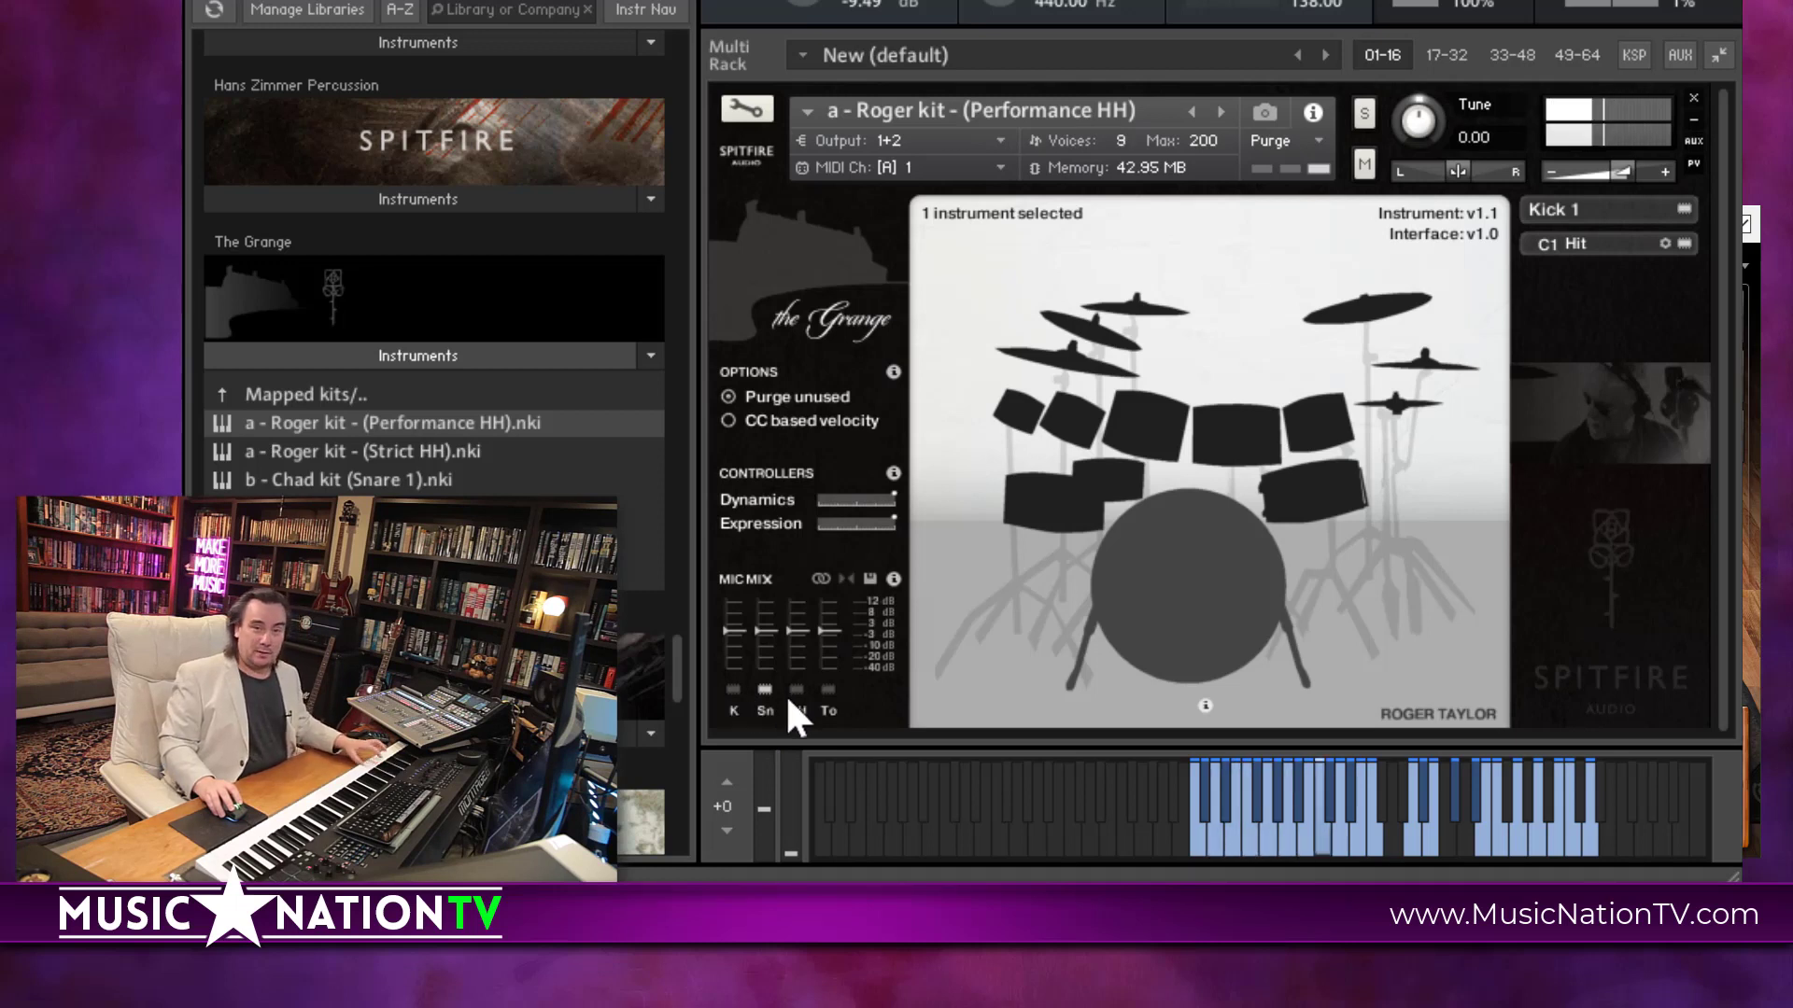
- Enable the kick, hi-hat and tom mics (K, HH, To) in the Roger kit's mic mix
left_click(736, 688)
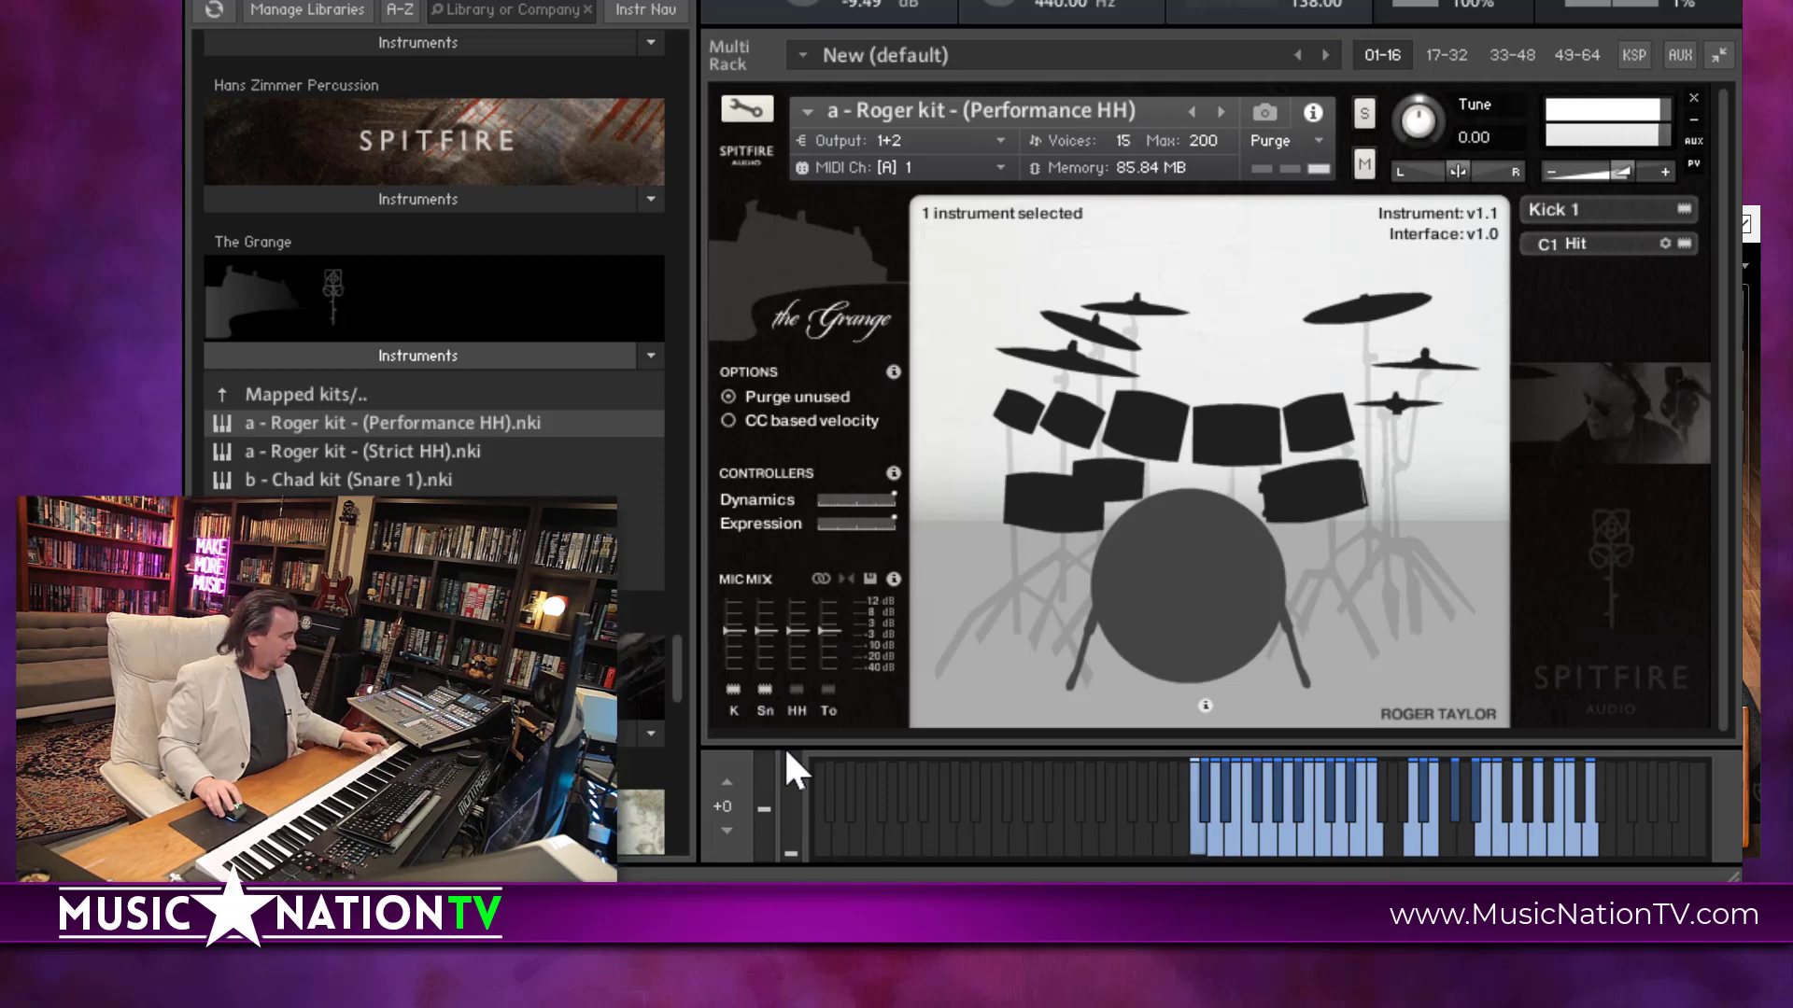
left_click(795, 690)
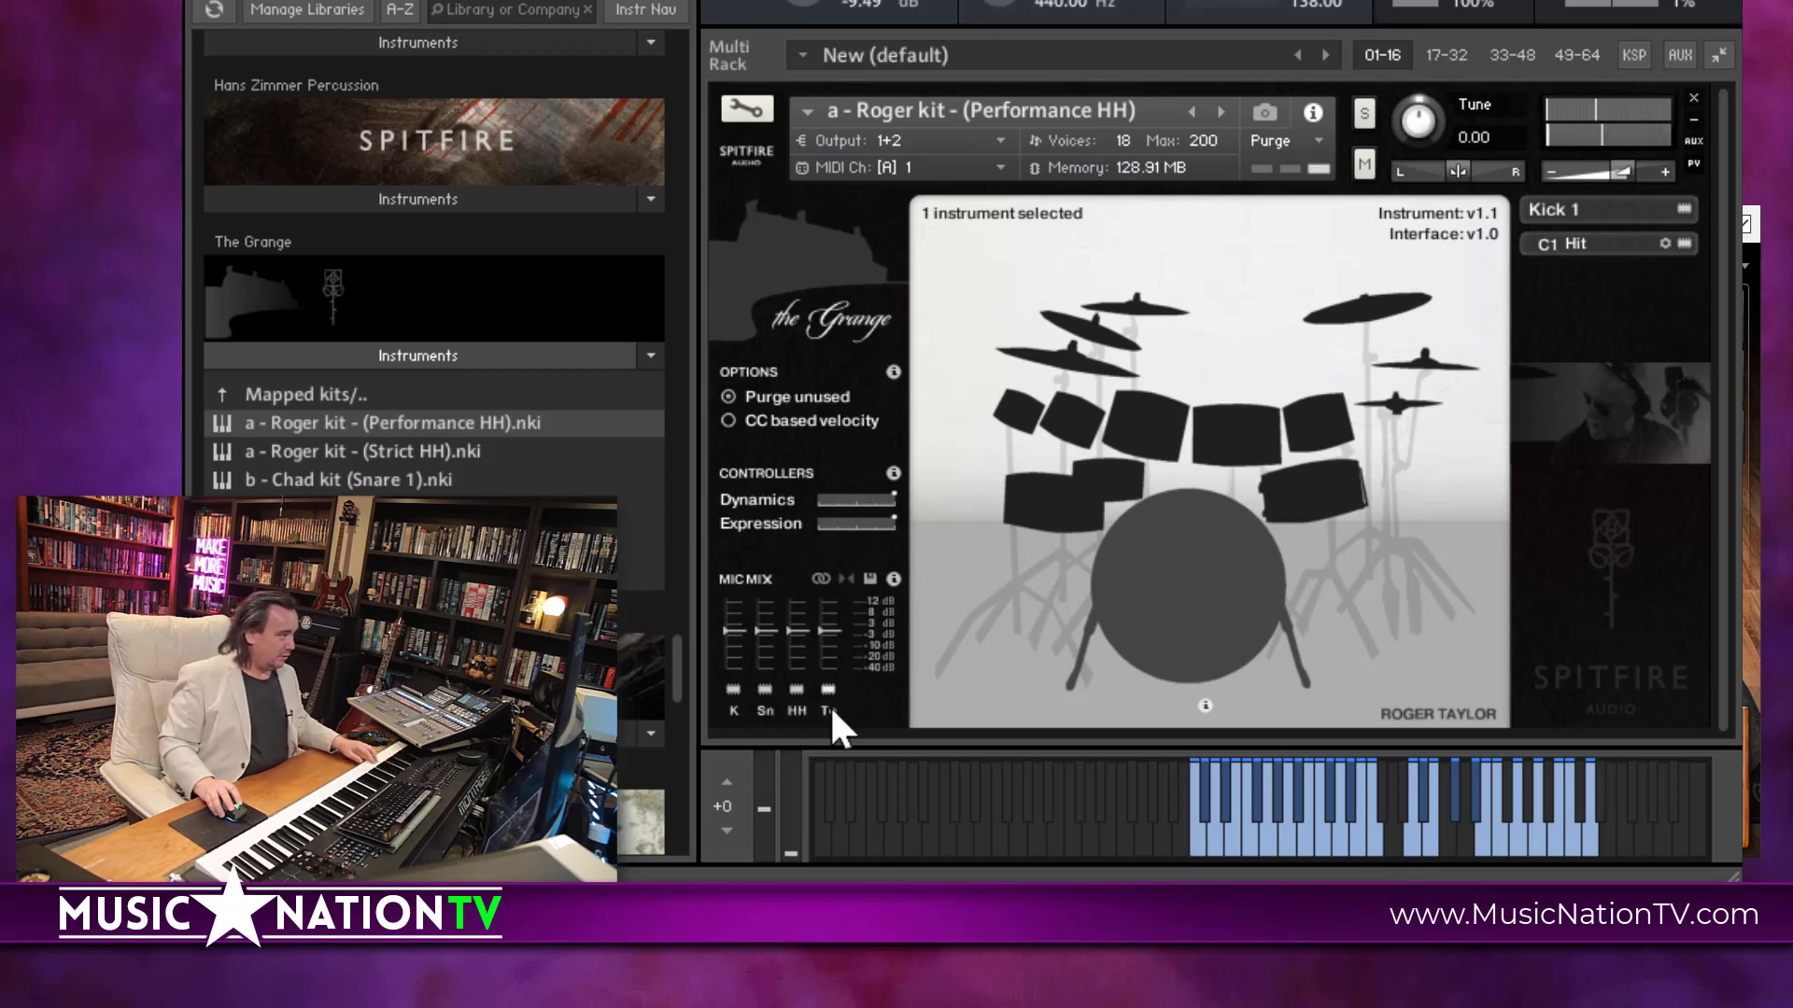
left_click(828, 691)
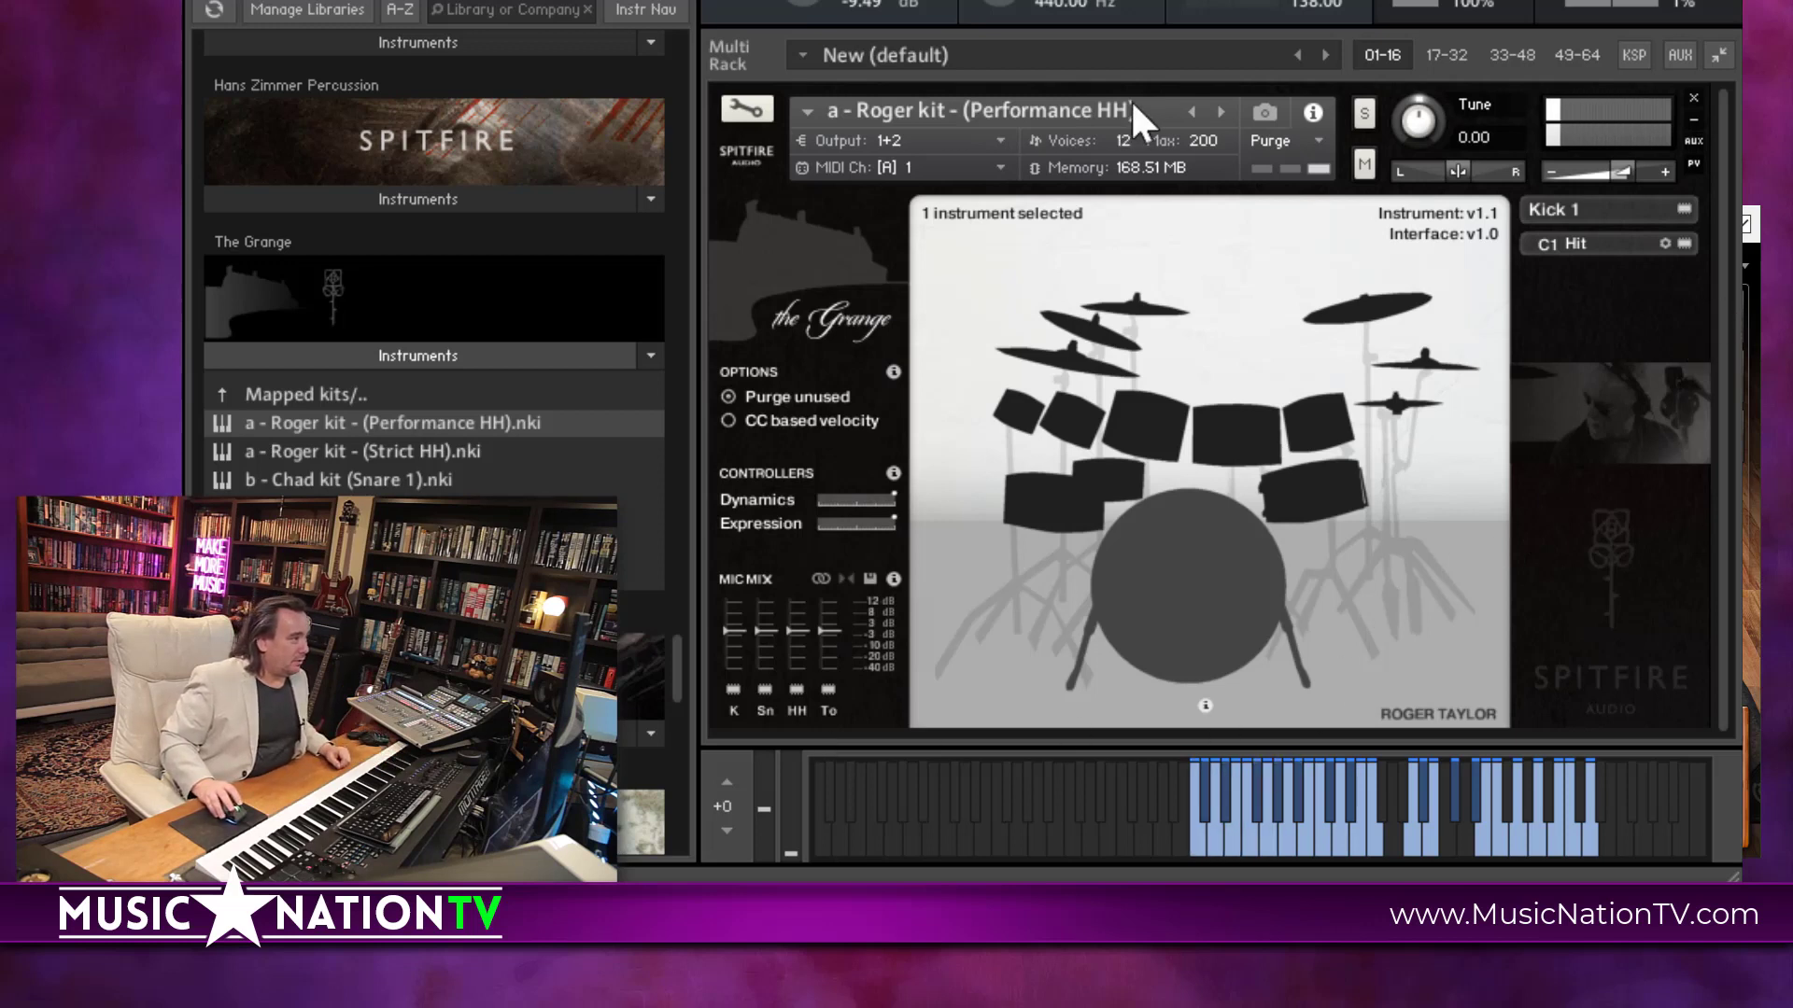
- Set the kit mics instrument's MIDI channel to Omni and collapse the instrument in the rack
left_click(1001, 167)
left_click(925, 188)
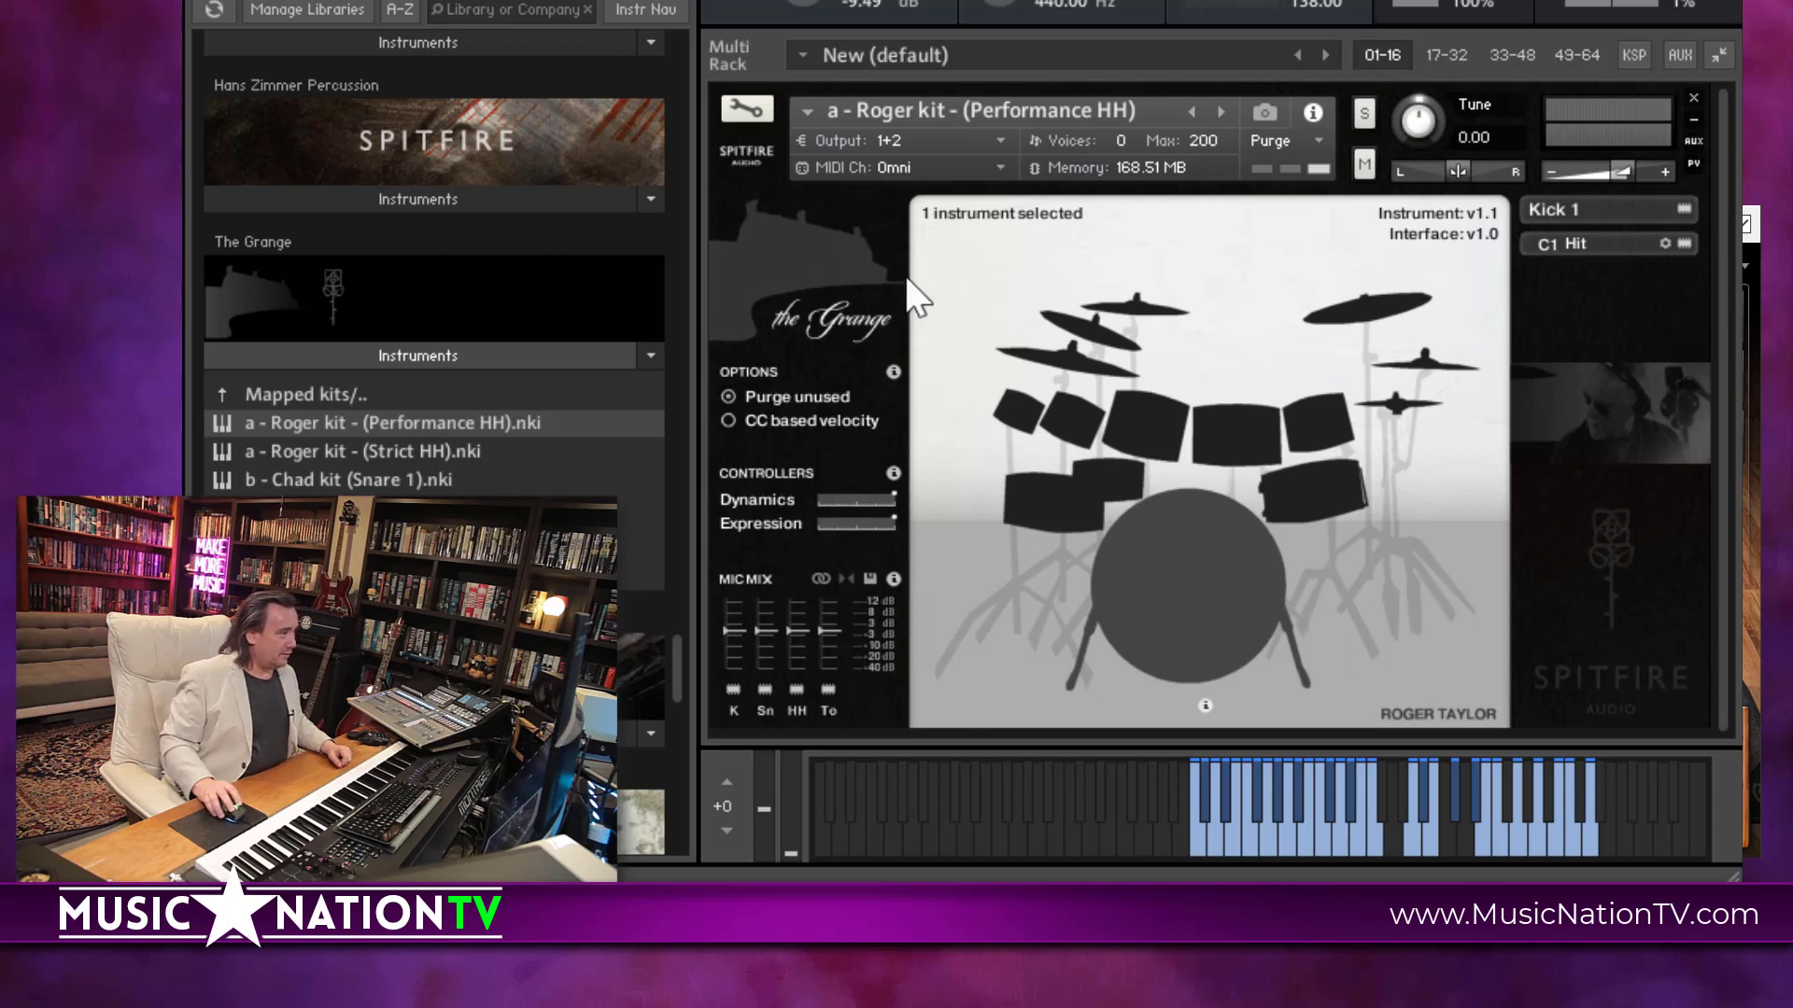
left_click(1691, 116)
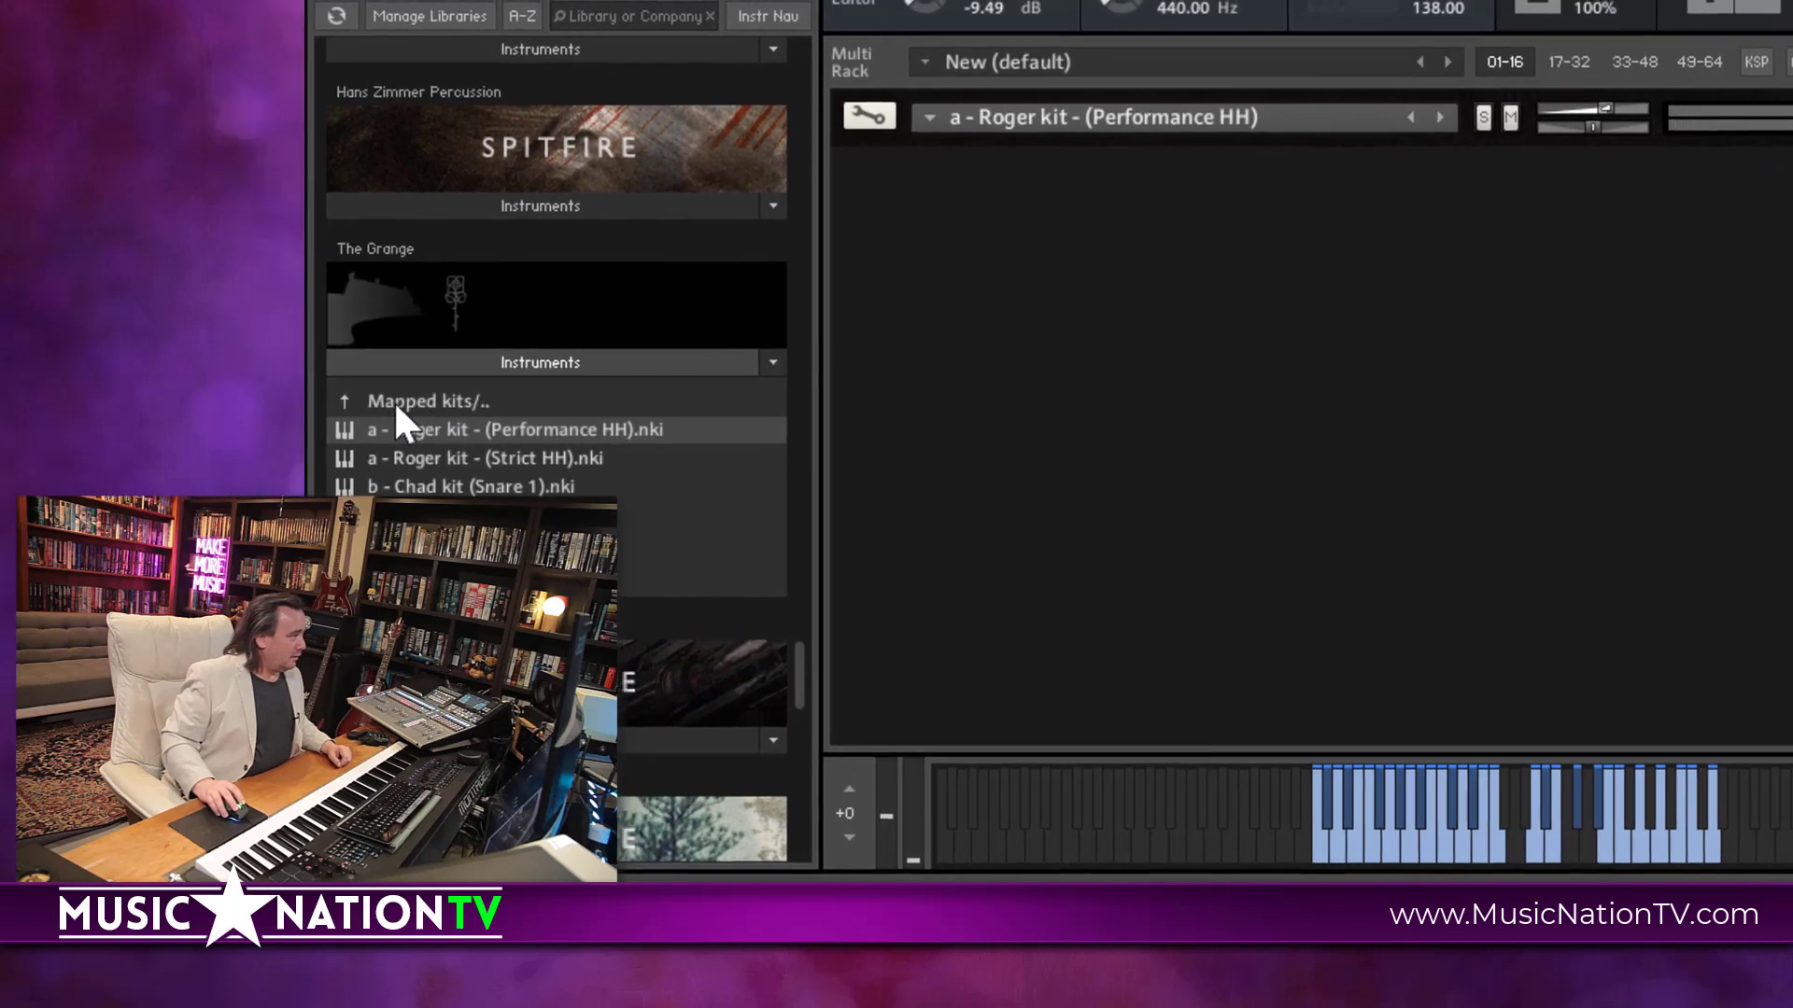
- Load "a - Roger kit - (Performance HH)" from the Instruments Mixes mapped kits as a second instrument and expand it
left_click(389, 401)
left_click(789, 422)
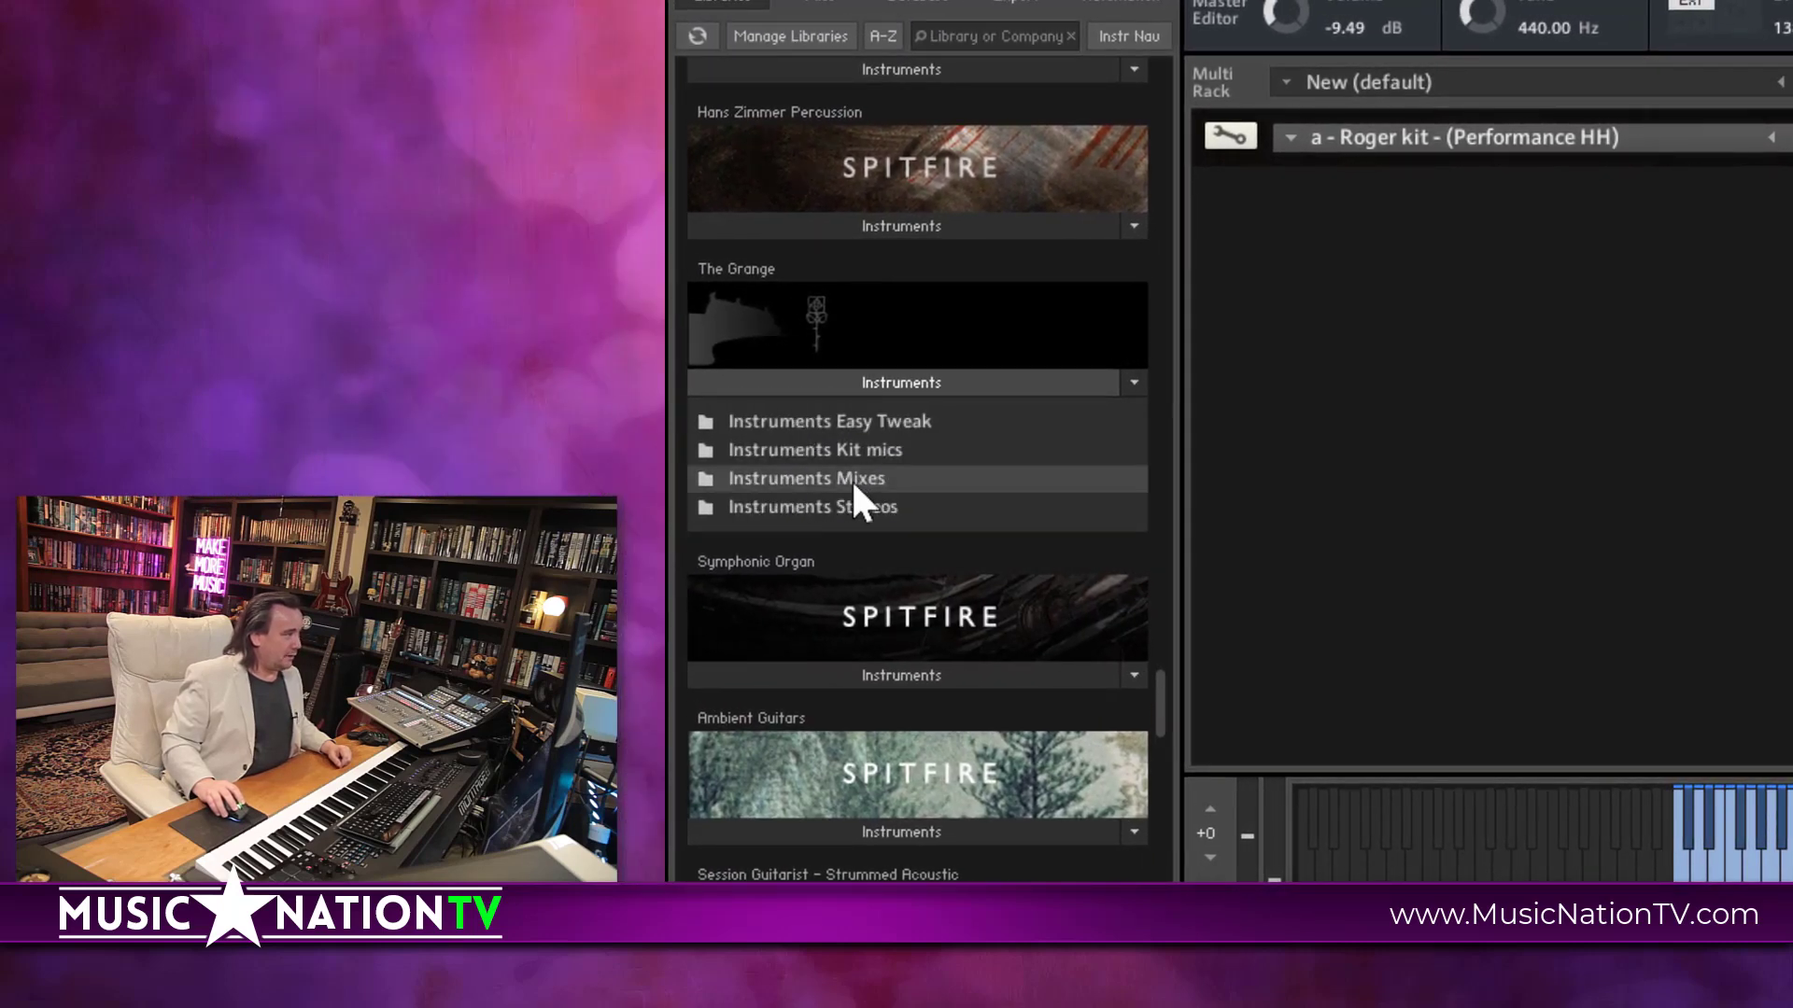
left_click(814, 482)
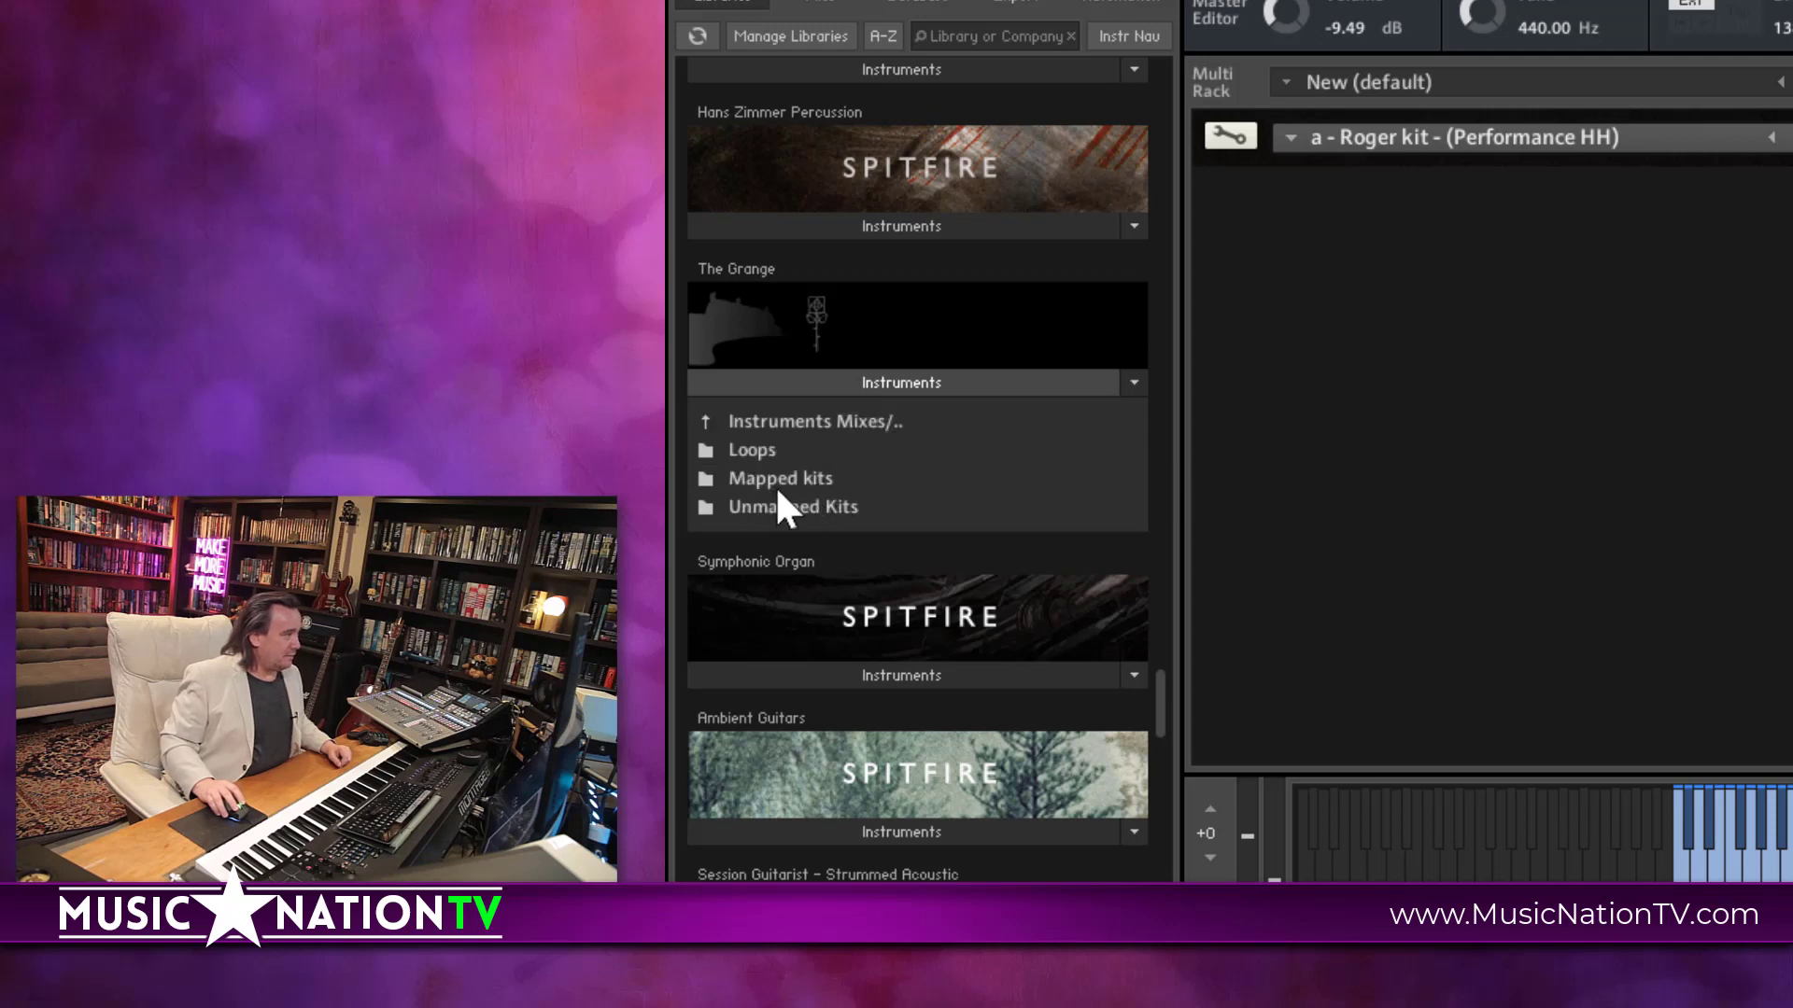
left_click(772, 480)
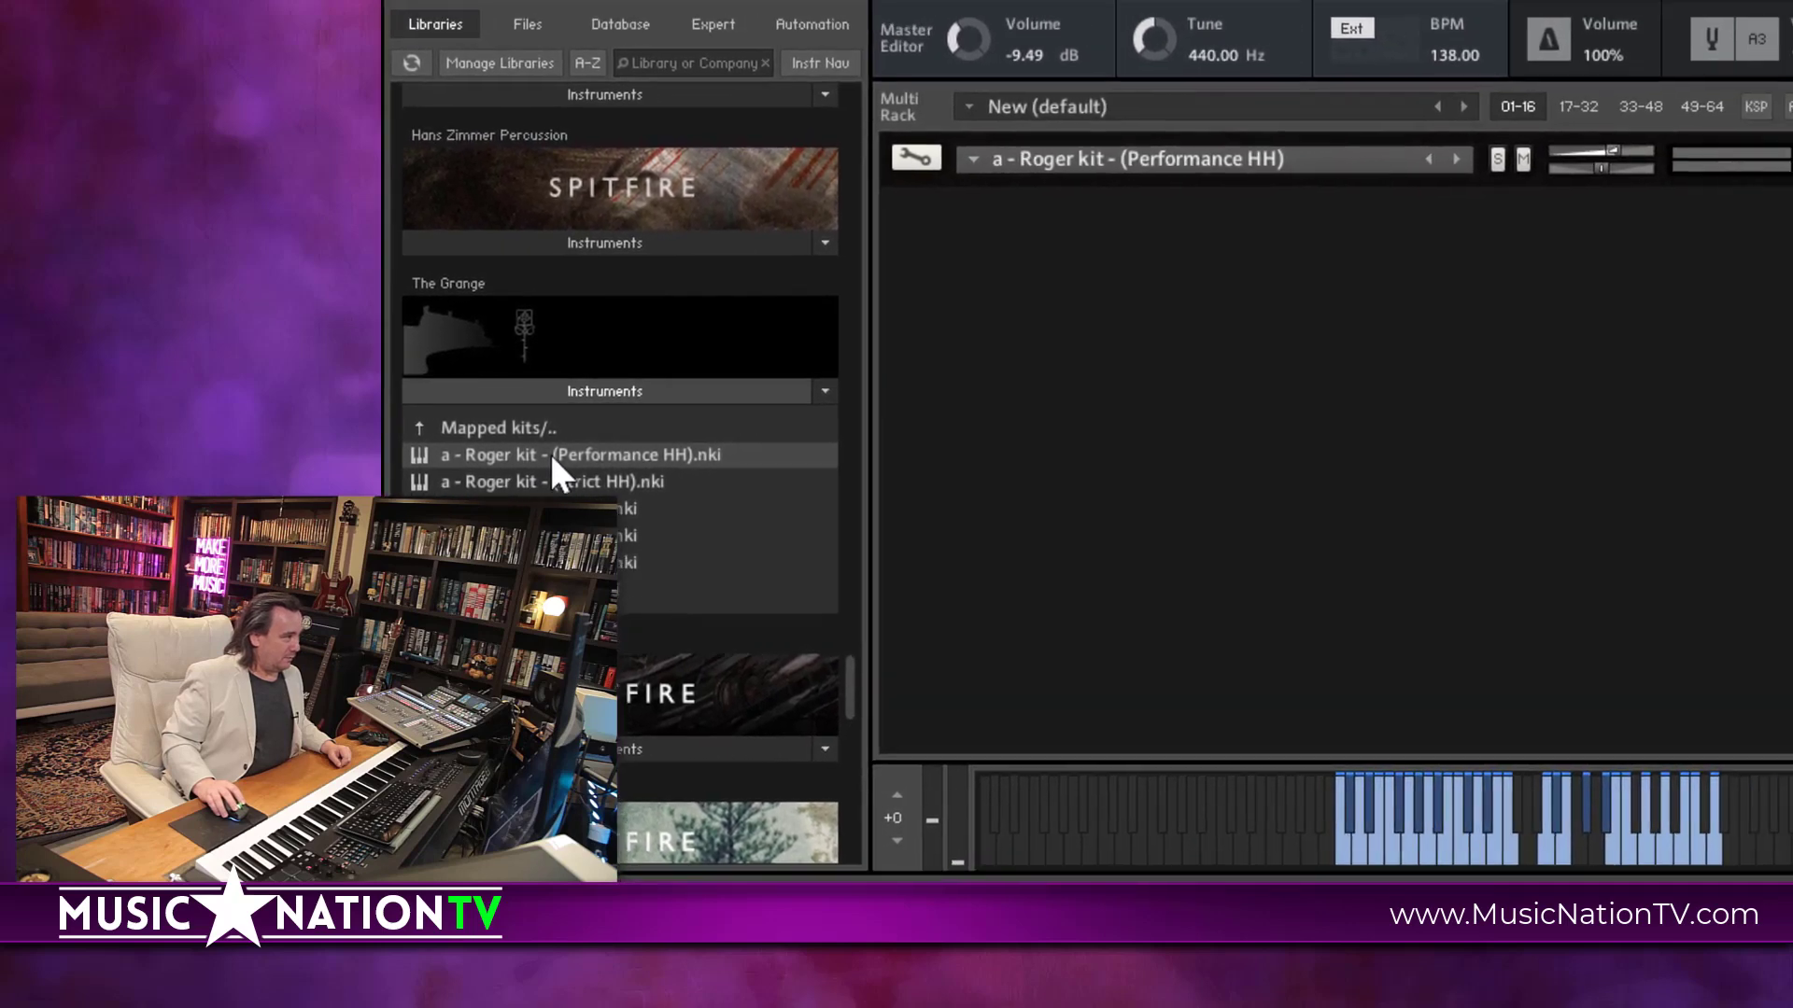
double_click(549, 454)
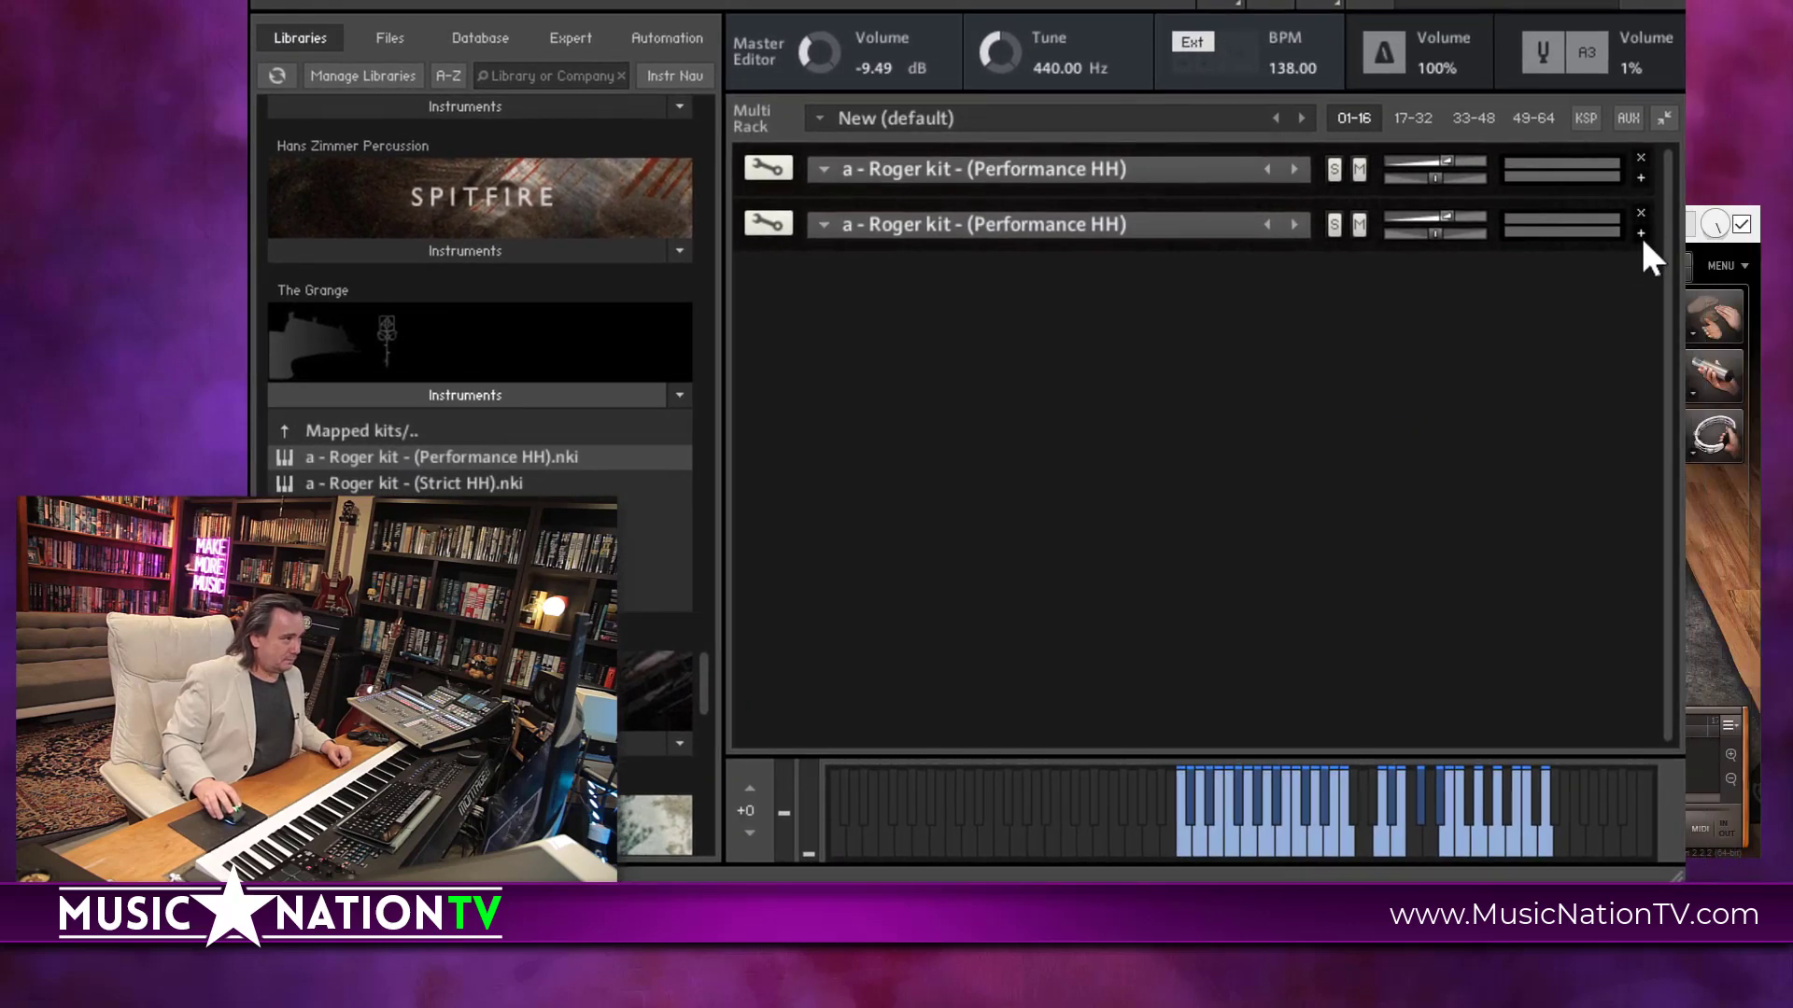
left_click(1639, 234)
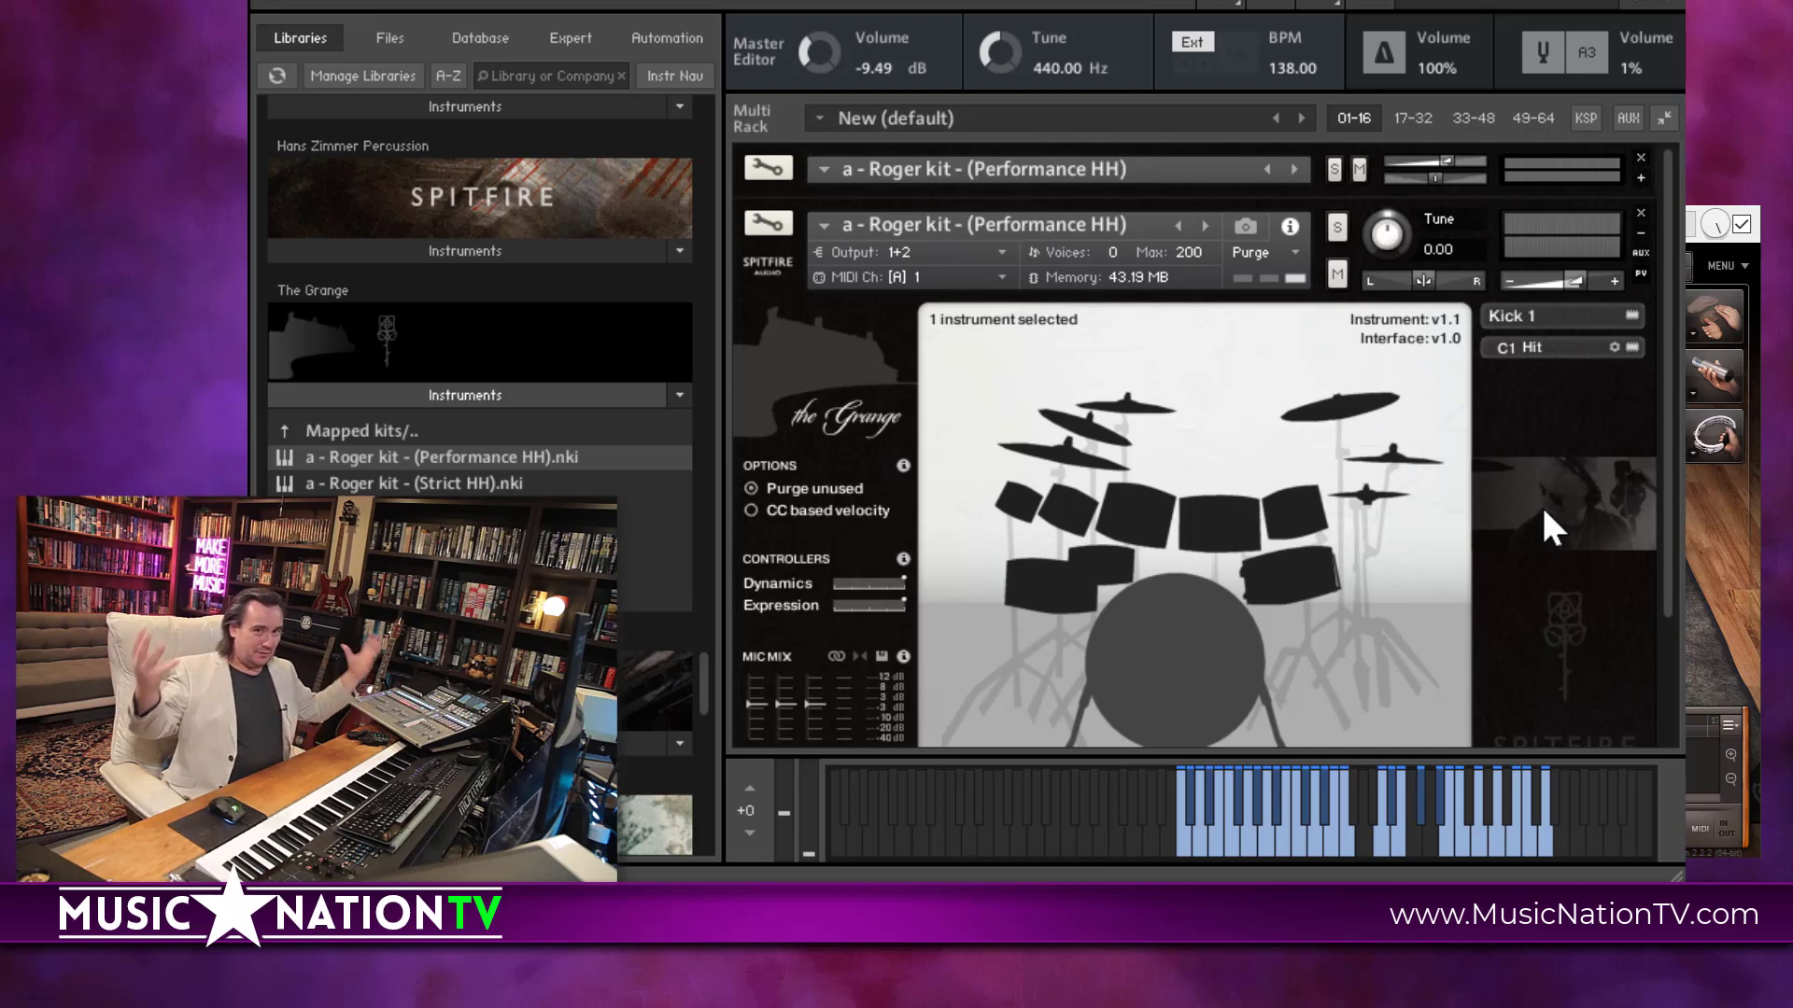
- Set the second Roger kit's MIDI channel to Omni and solo that instrument
left_click(965, 275)
left_click(965, 306)
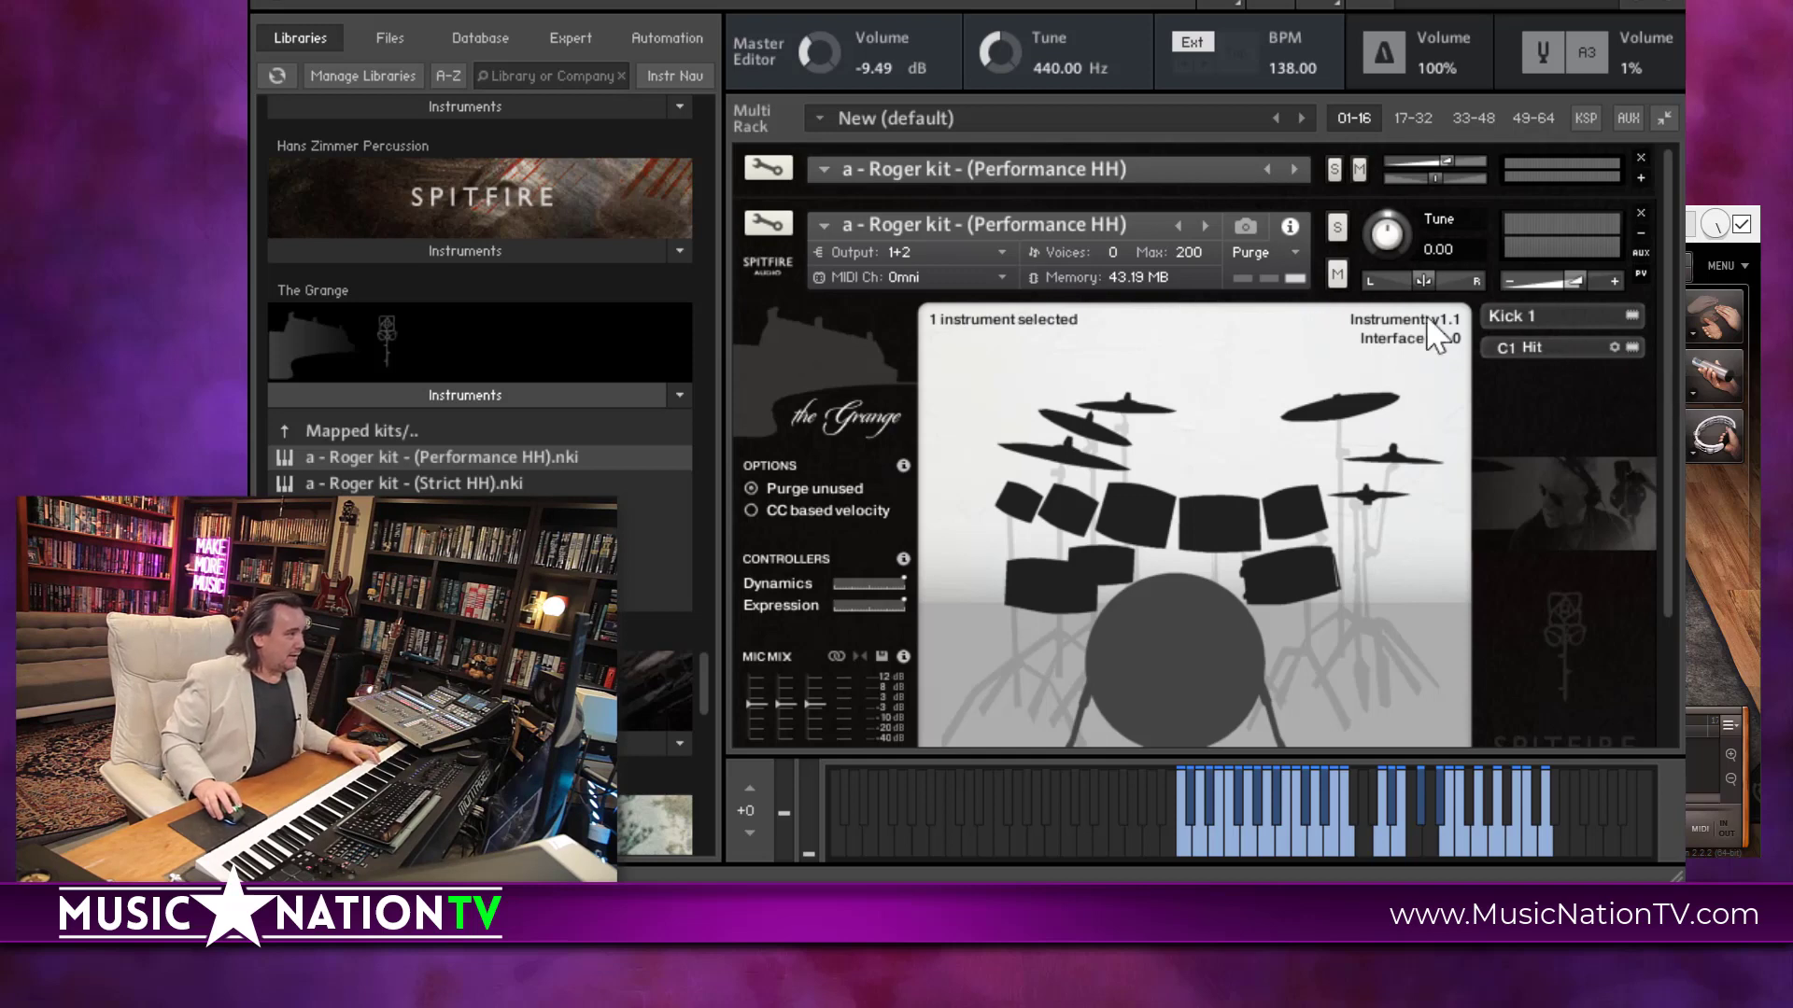
left_click(1339, 226)
- Switch the second kit's mic mix from M to T and raise Kontakt's master volume to 0.28 dB
scroll(1671, 416, "down", 2)
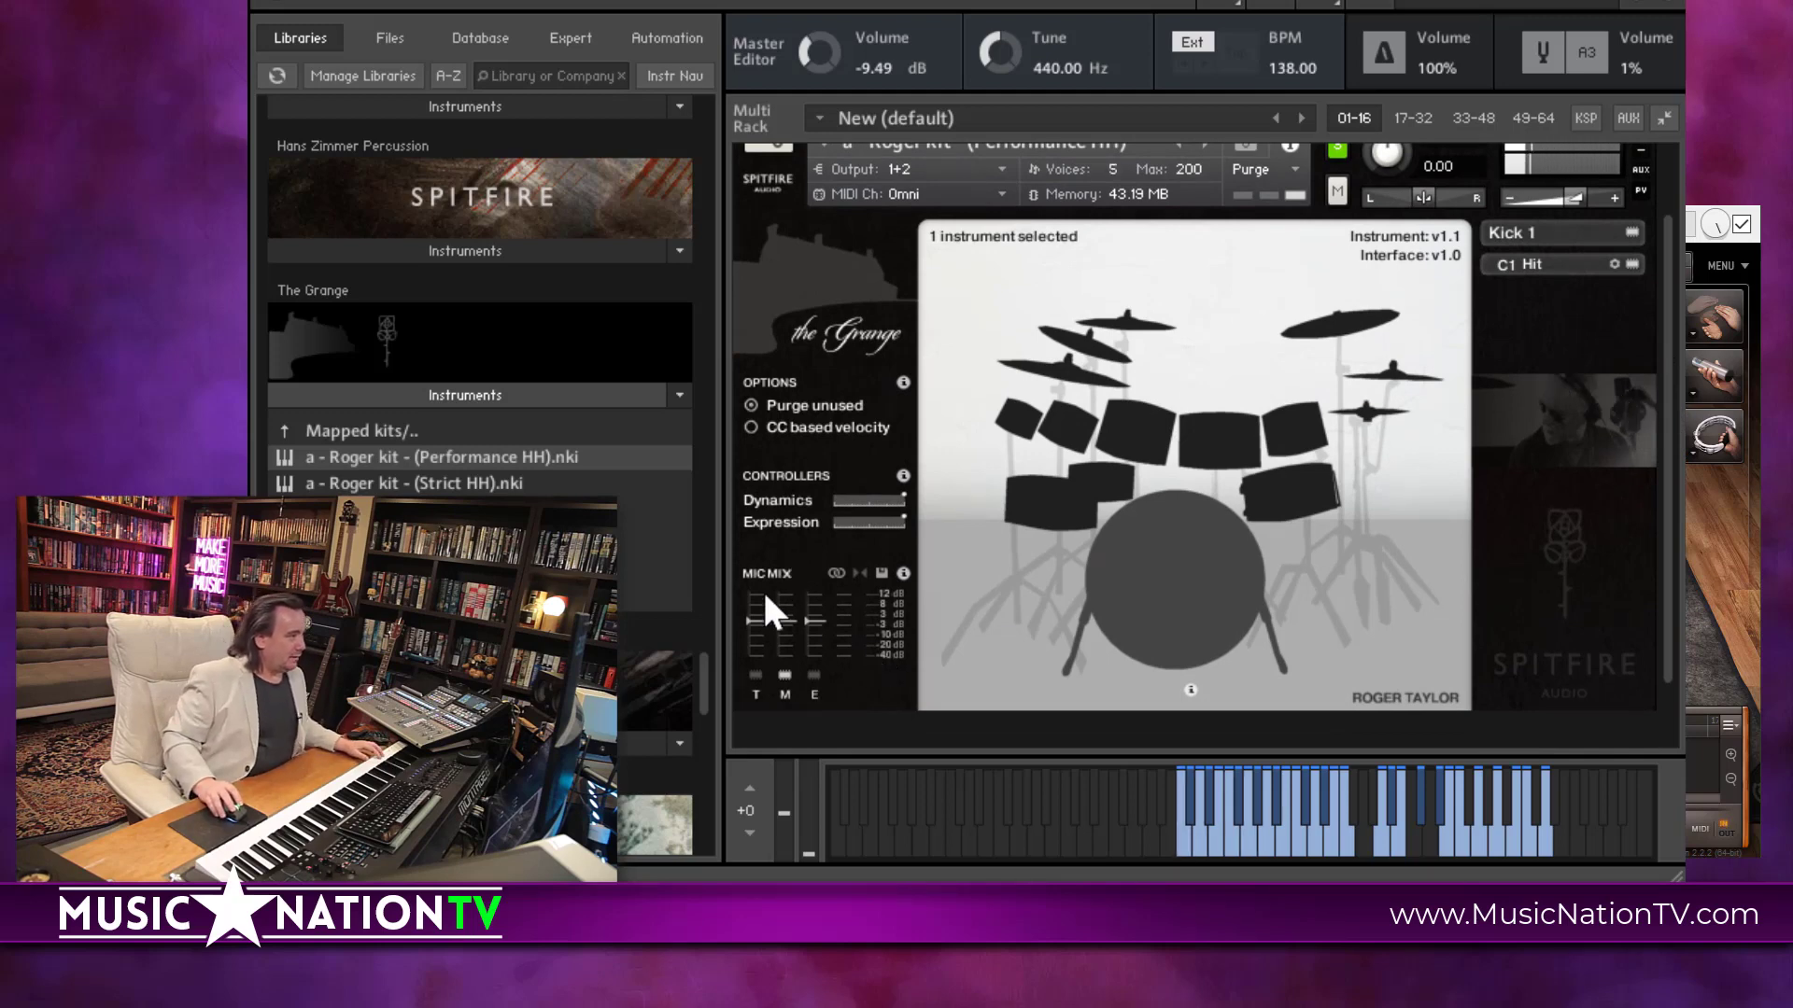
left_click(784, 674)
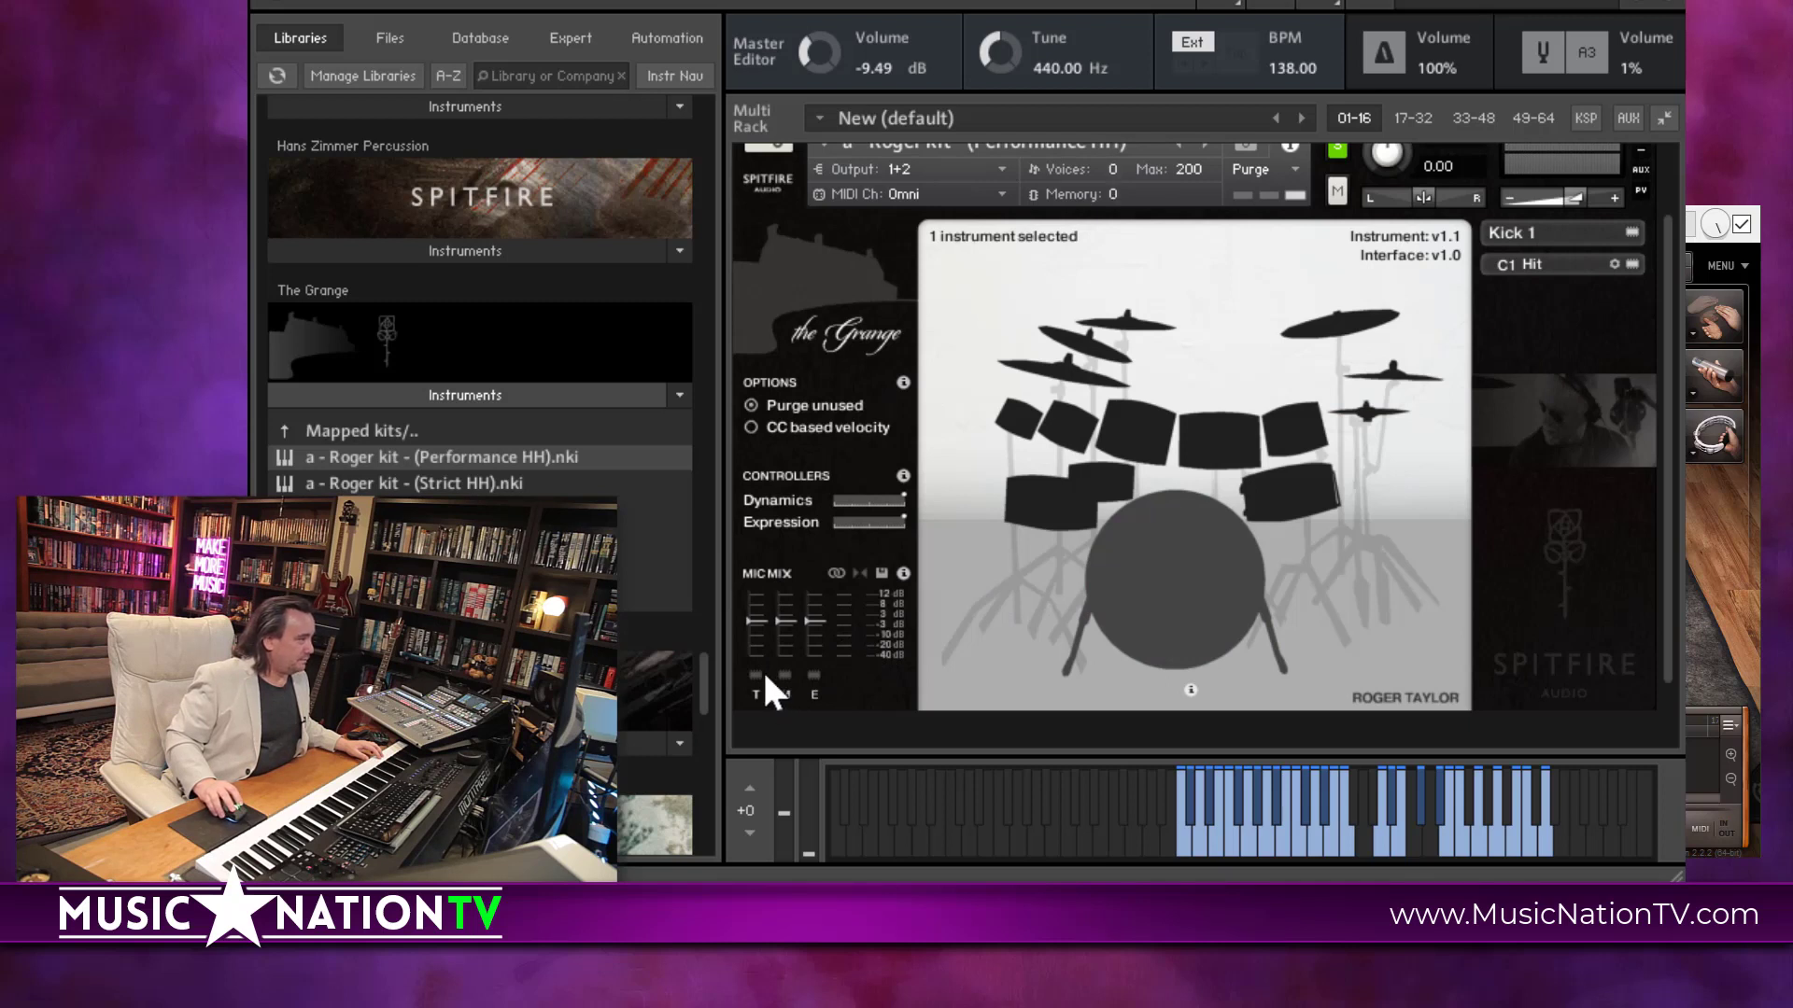
left_click(755, 675)
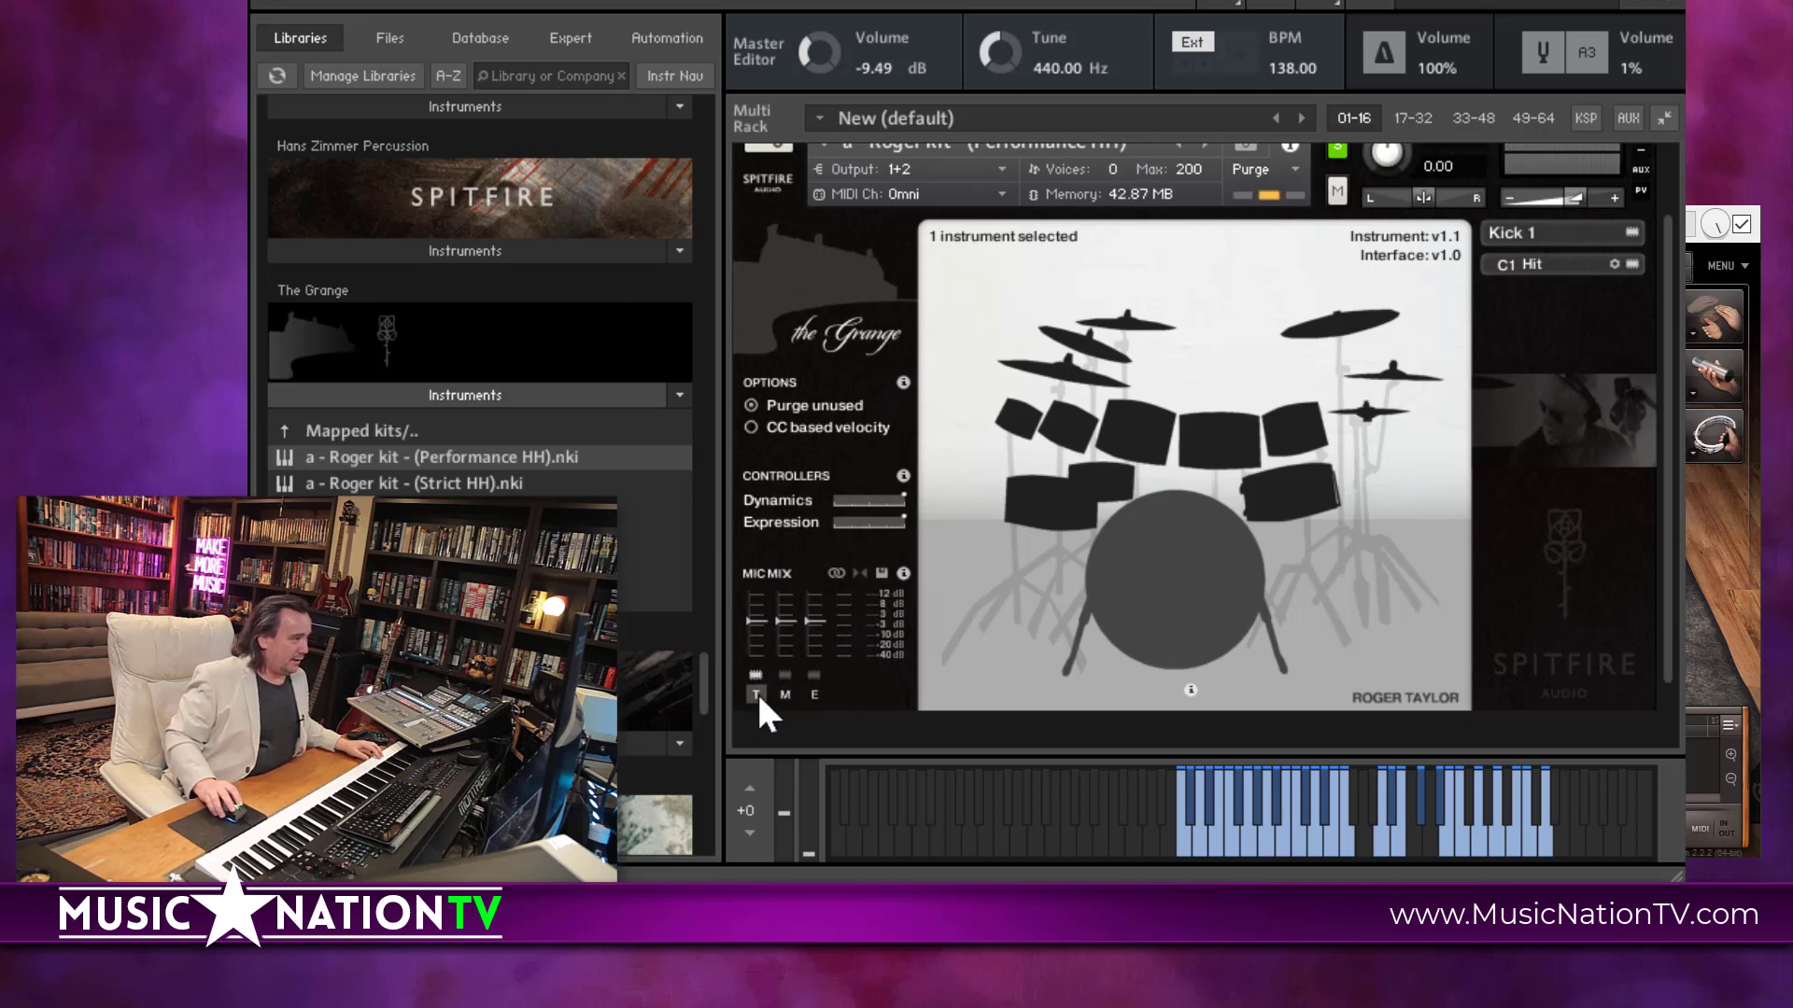
left_click_drag(817, 67, 821, 31)
left_click_drag(815, 58, 814, 60)
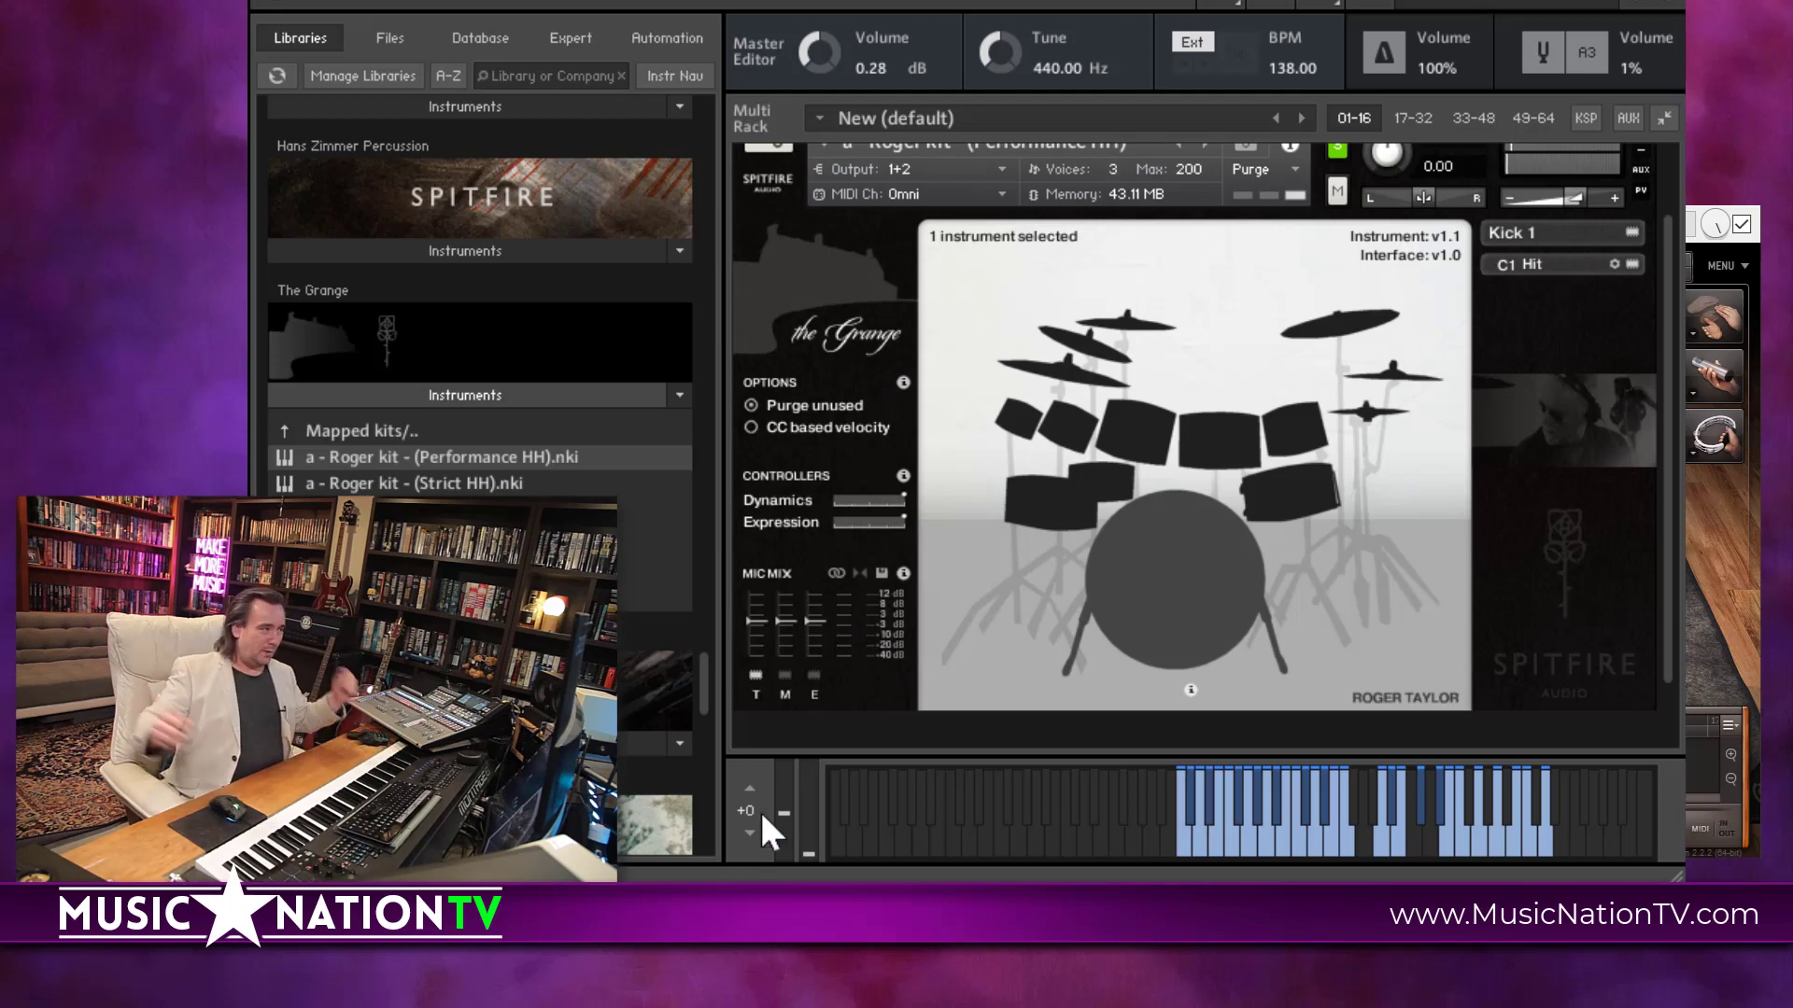
- Audition the second kit's M mic mix in place of T, and leave only the E mix on
left_click(755, 674)
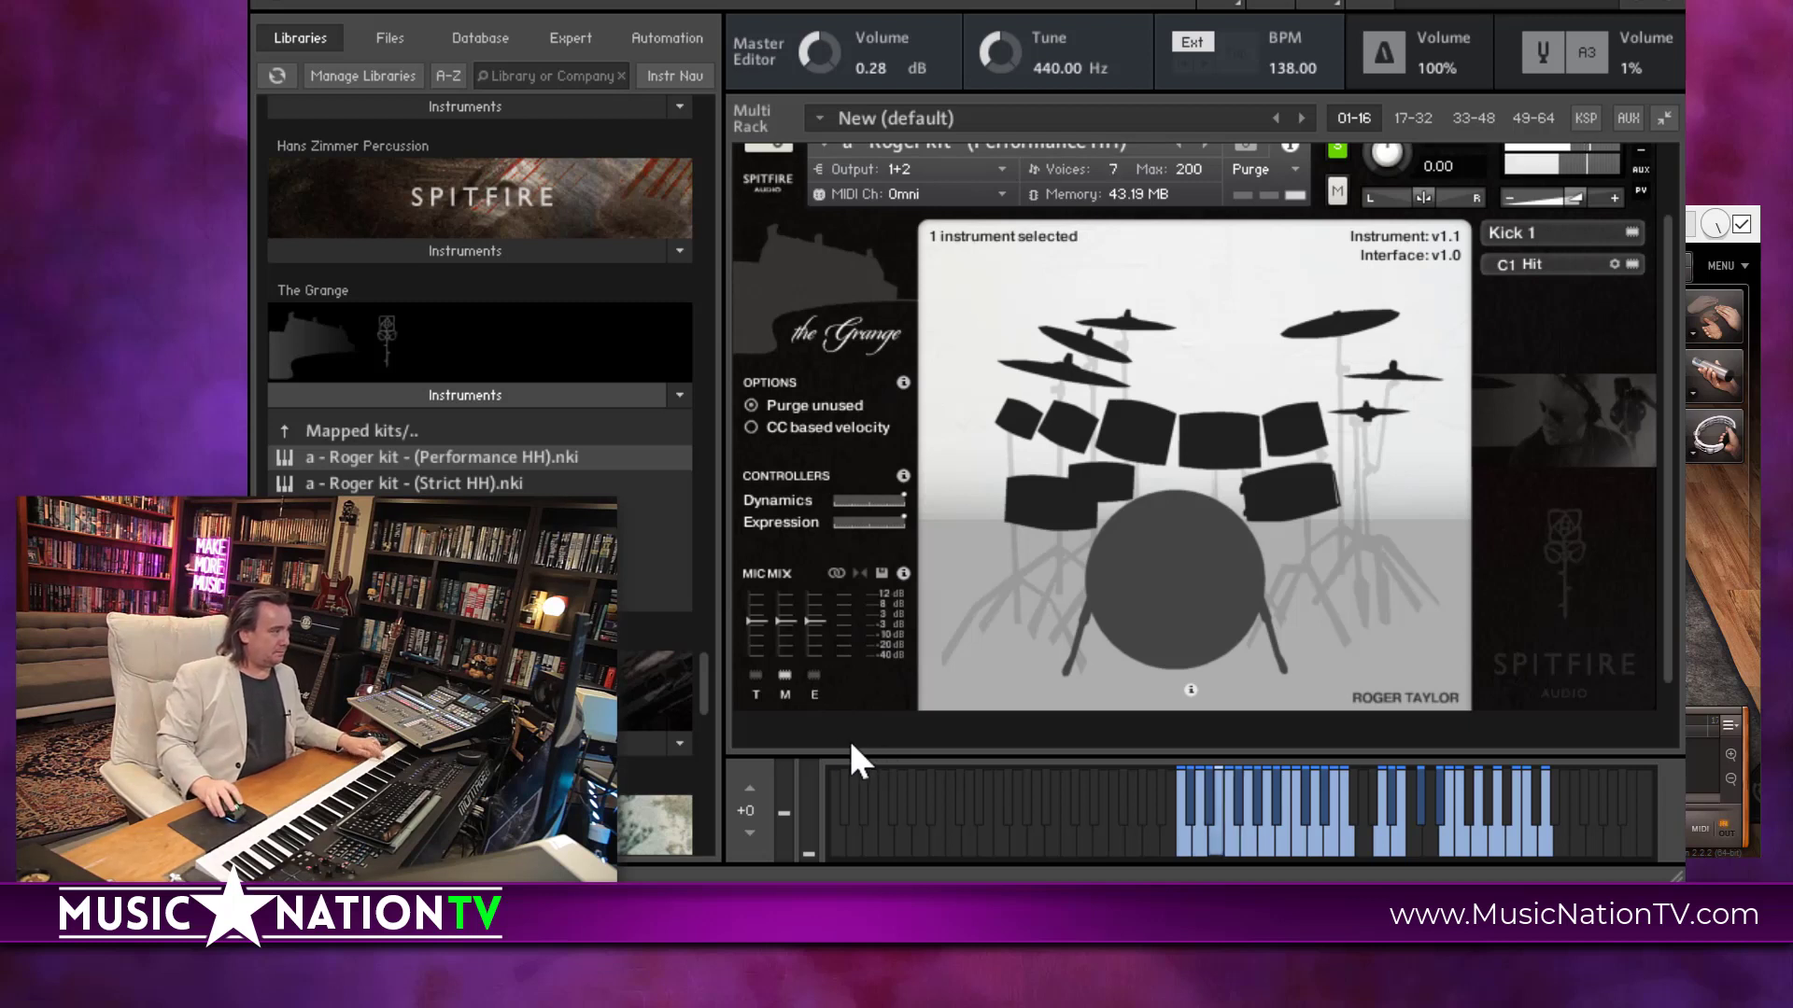
left_click(811, 673)
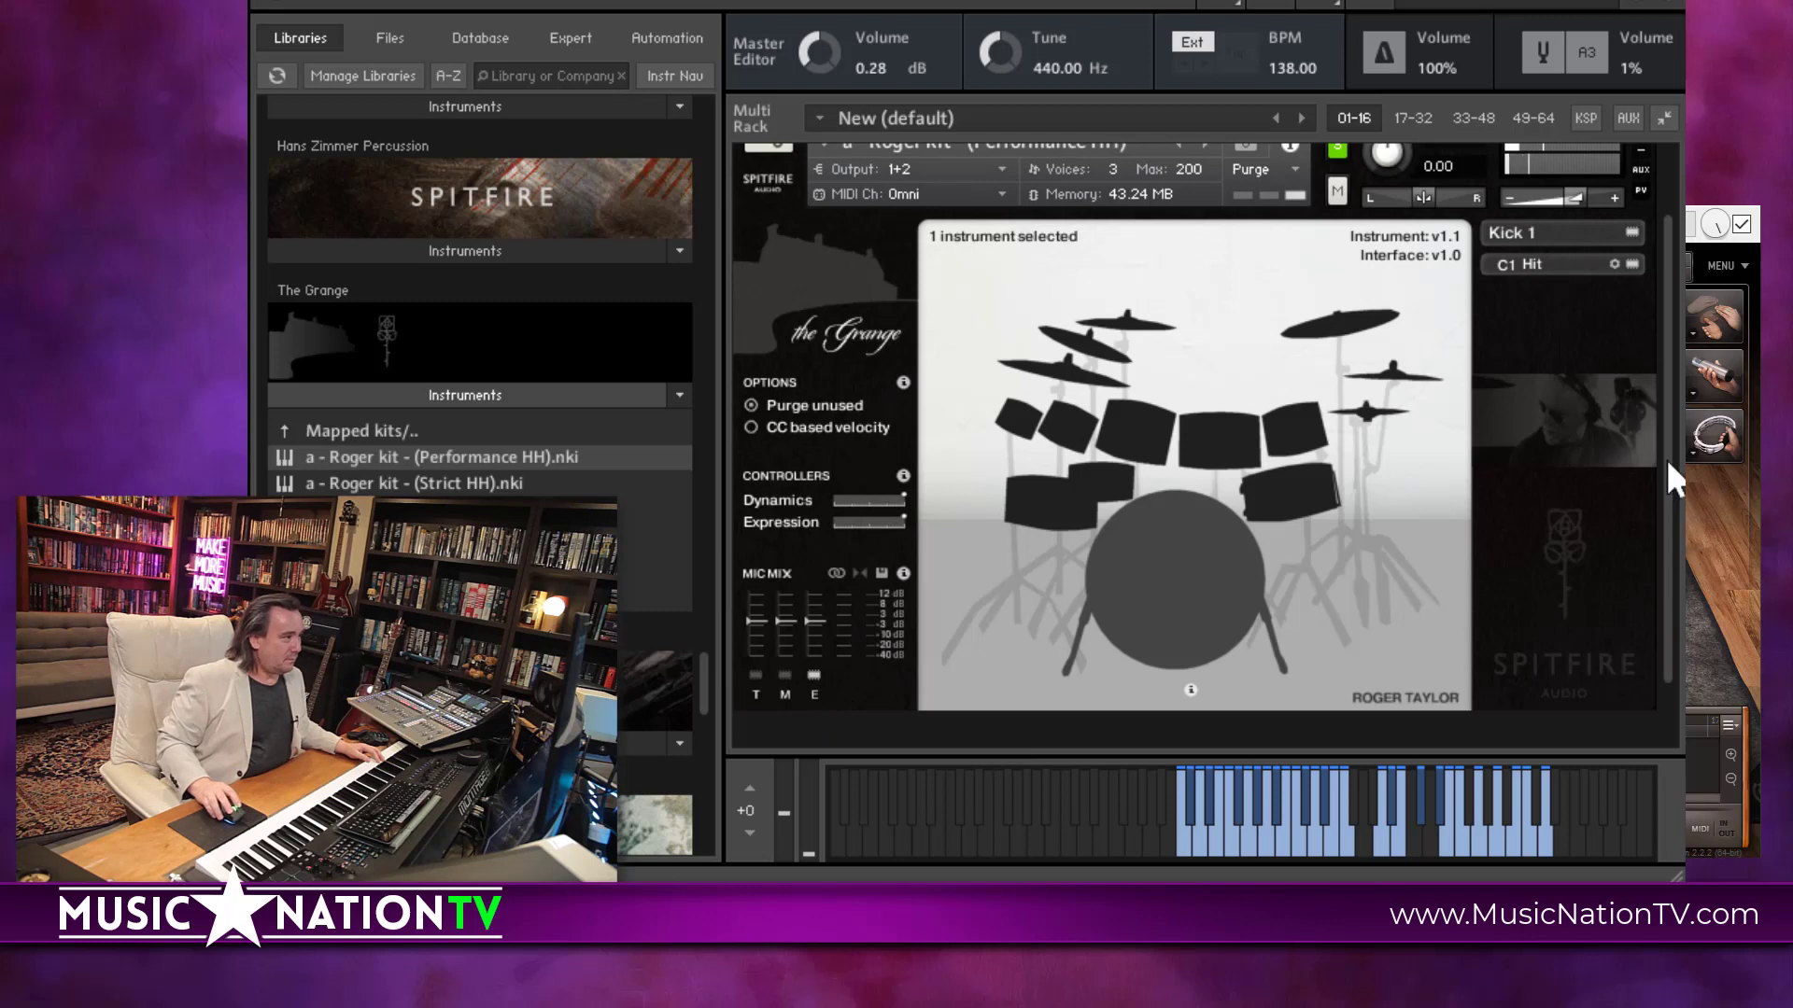
- Compare the kit mics and mixes instruments by soloing each in turn, and leave both unsoloed
left_click_drag(1667, 461, 1666, 289)
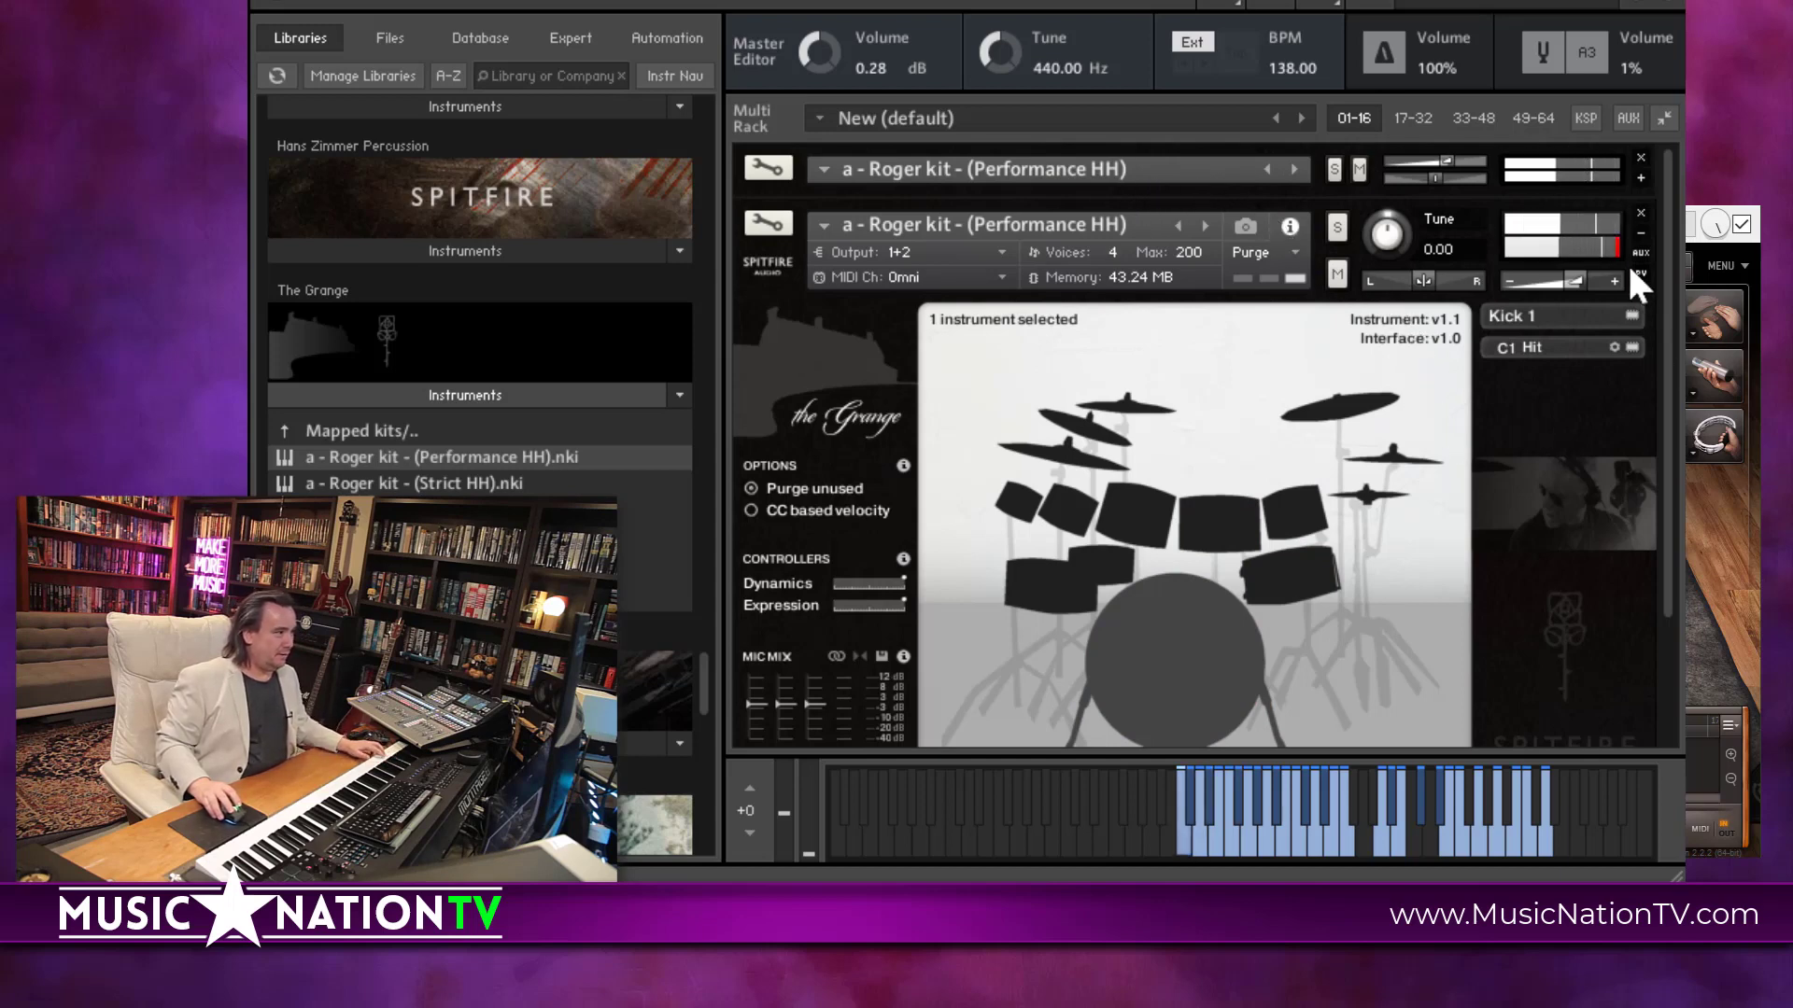
left_click(1334, 169)
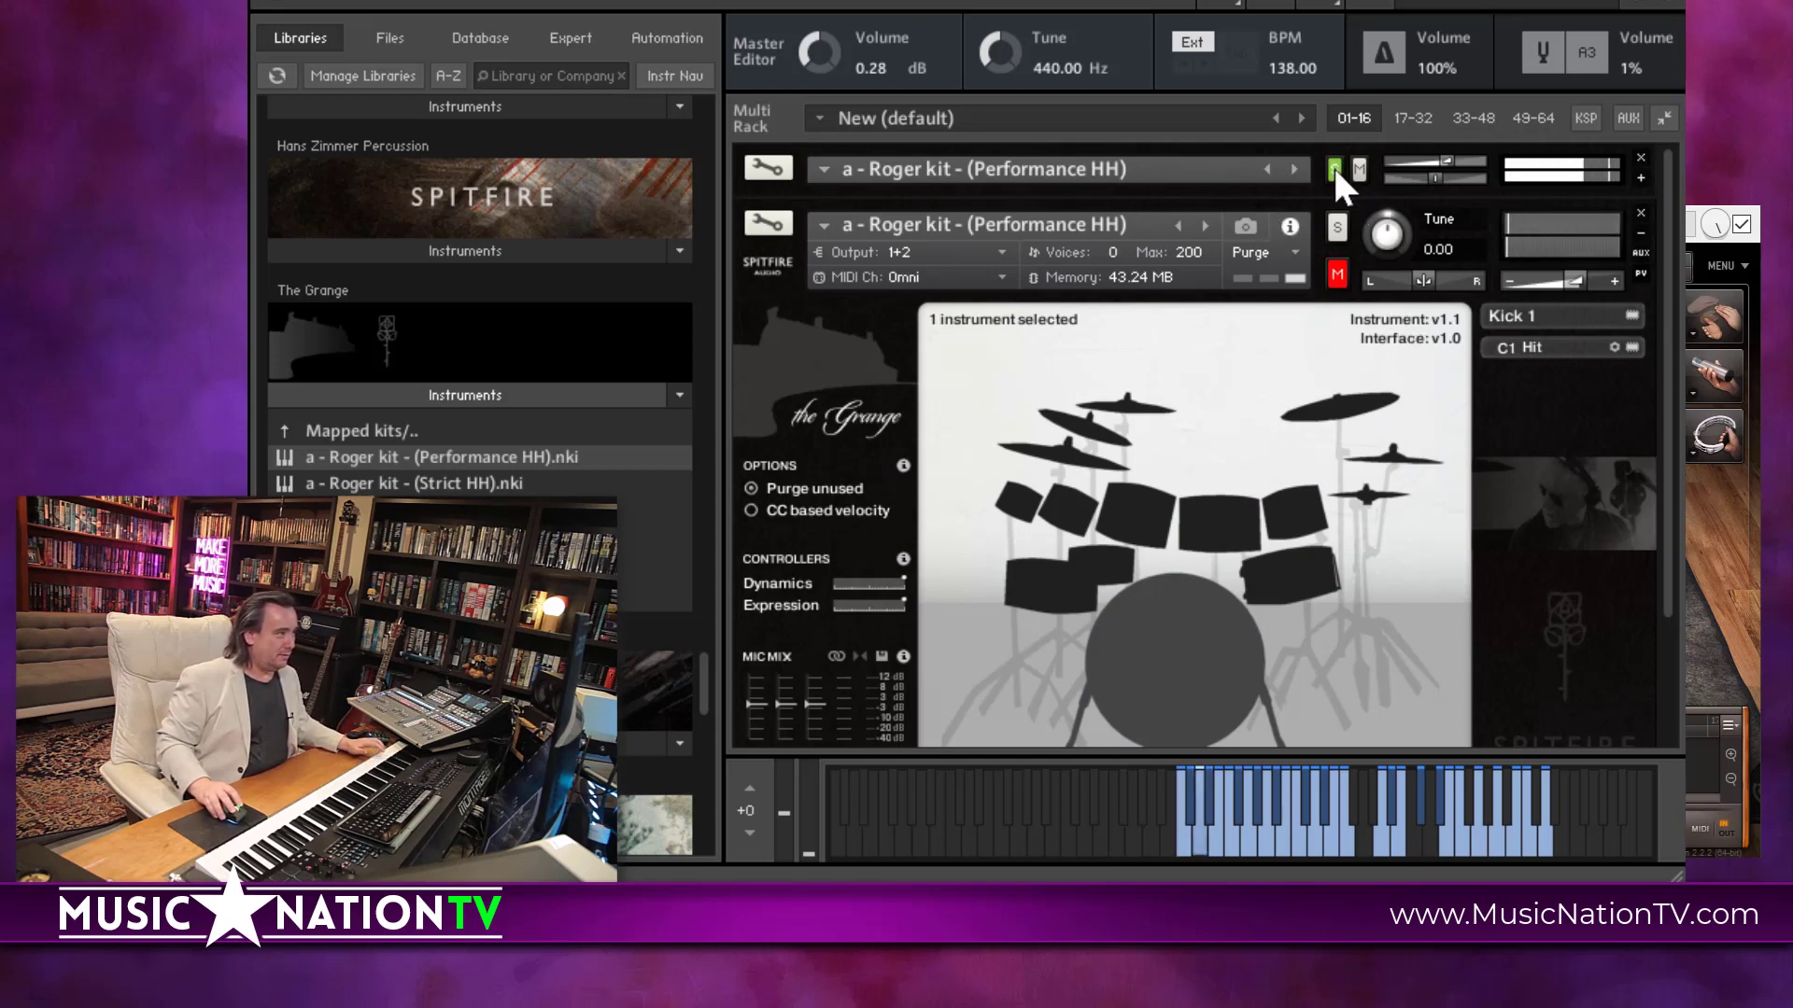
left_click(1337, 228)
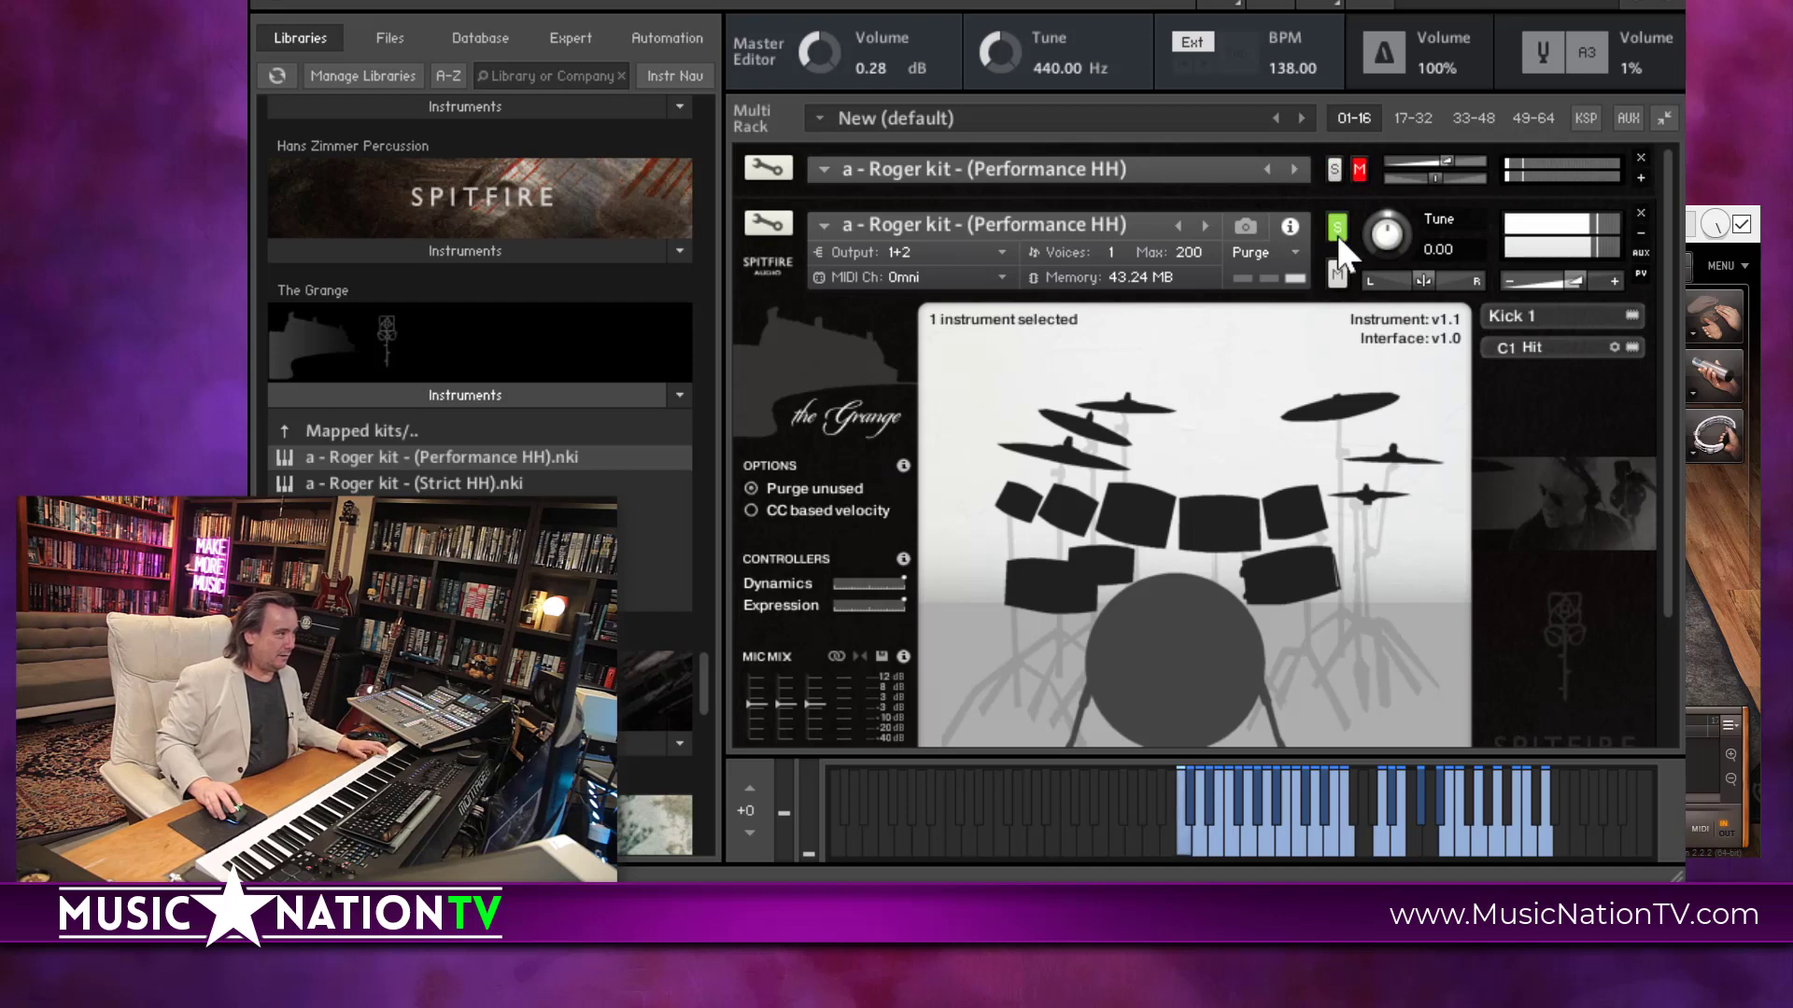
left_click(1339, 230)
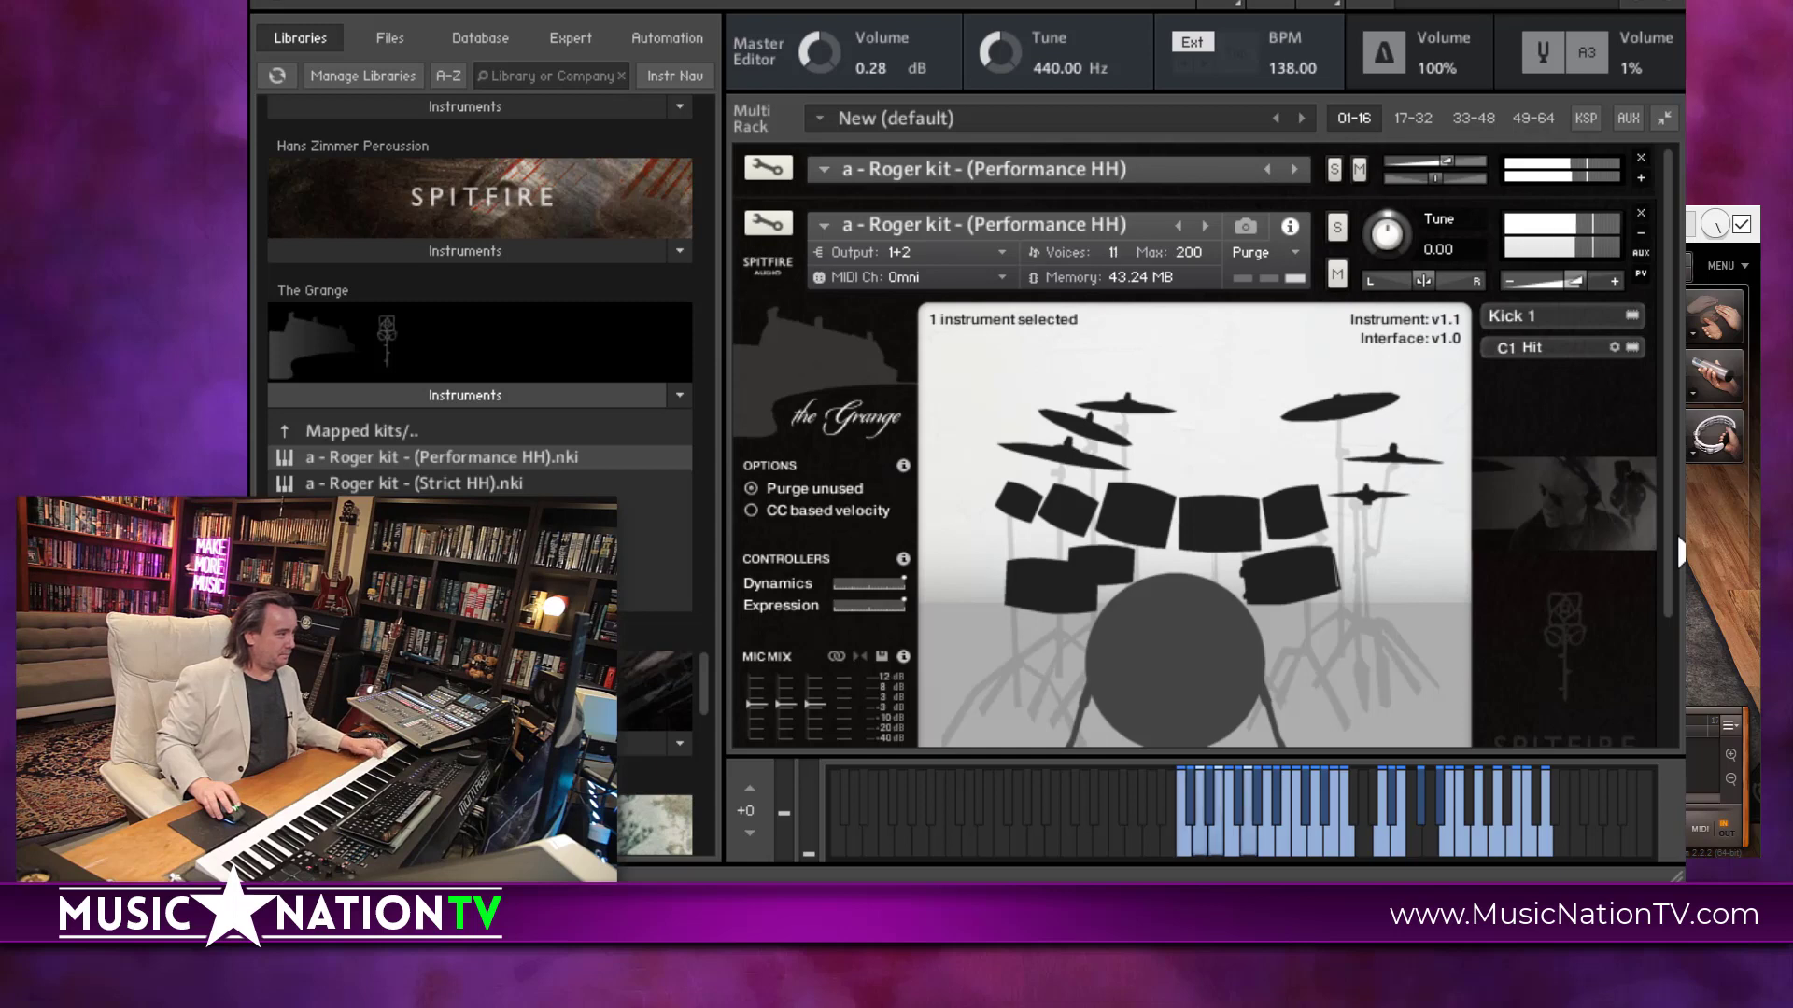
scroll(1666, 578, "down", 2)
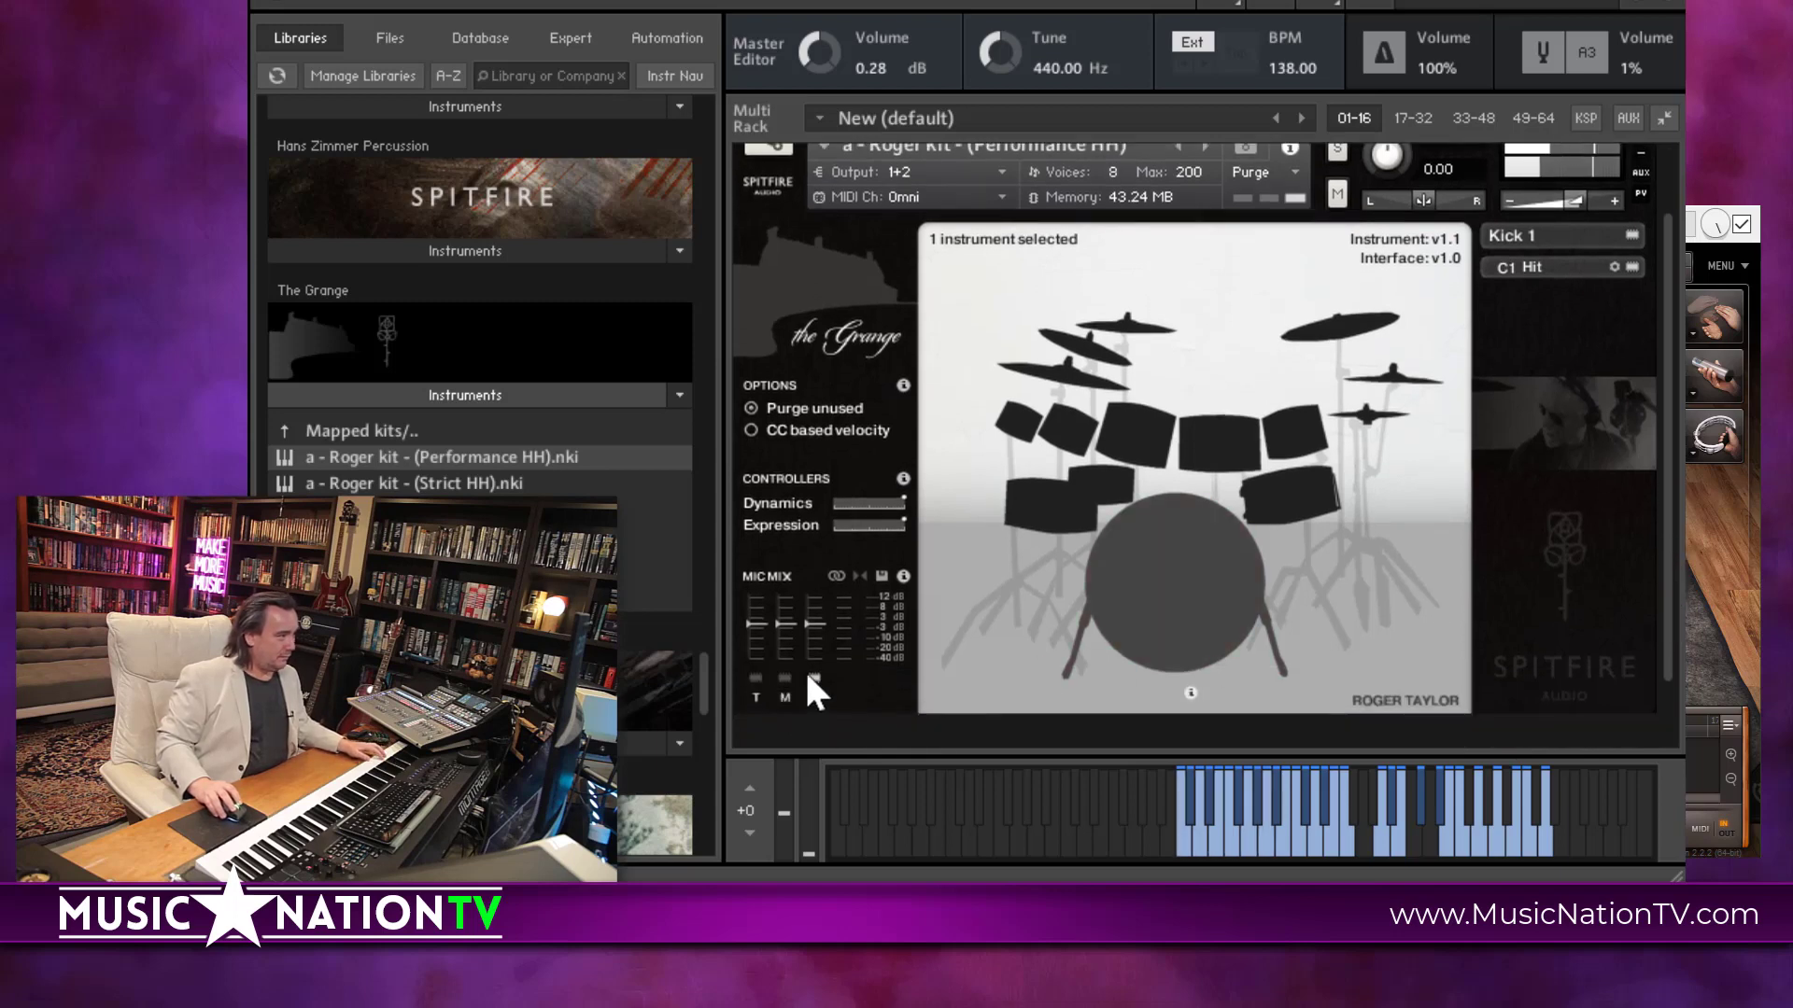
- Enable the M and T mics beside E on the second Roger kit and lower the T and M faders
left_click(786, 677)
left_click(756, 677)
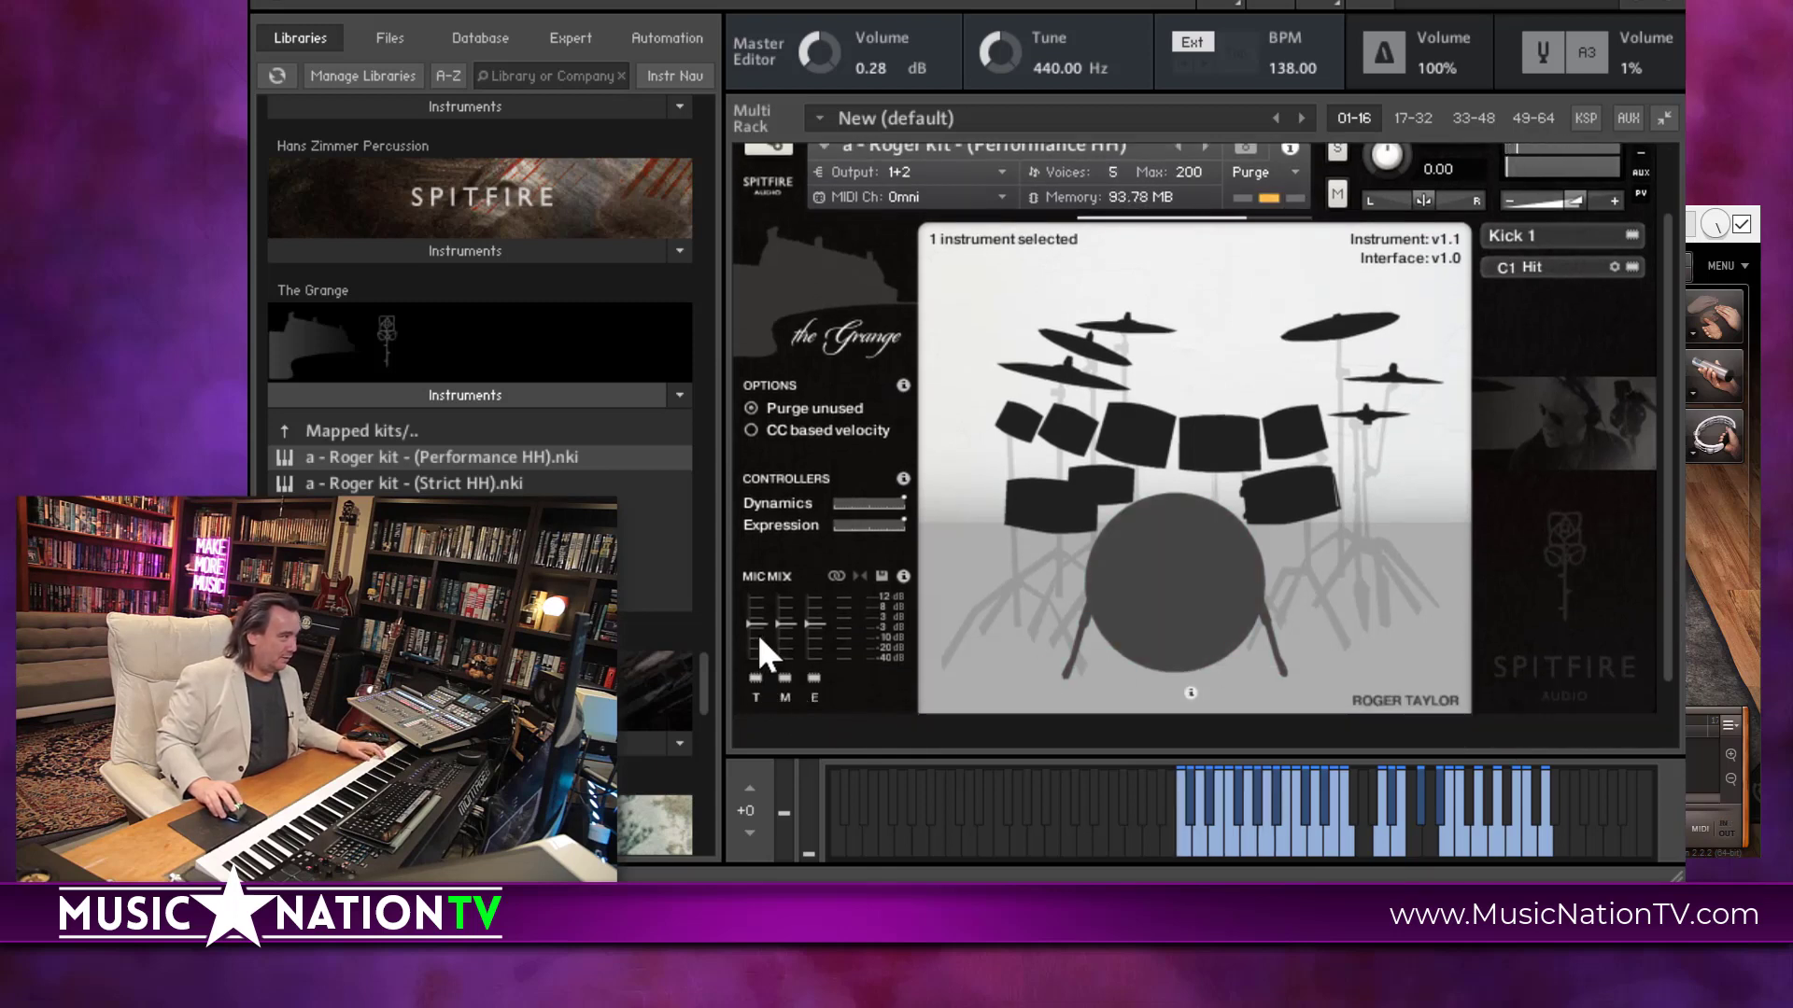
mouse_move(778, 624)
left_mouse_down()
mouse_move(782, 653)
mouse_move(755, 642)
left_mouse_up()
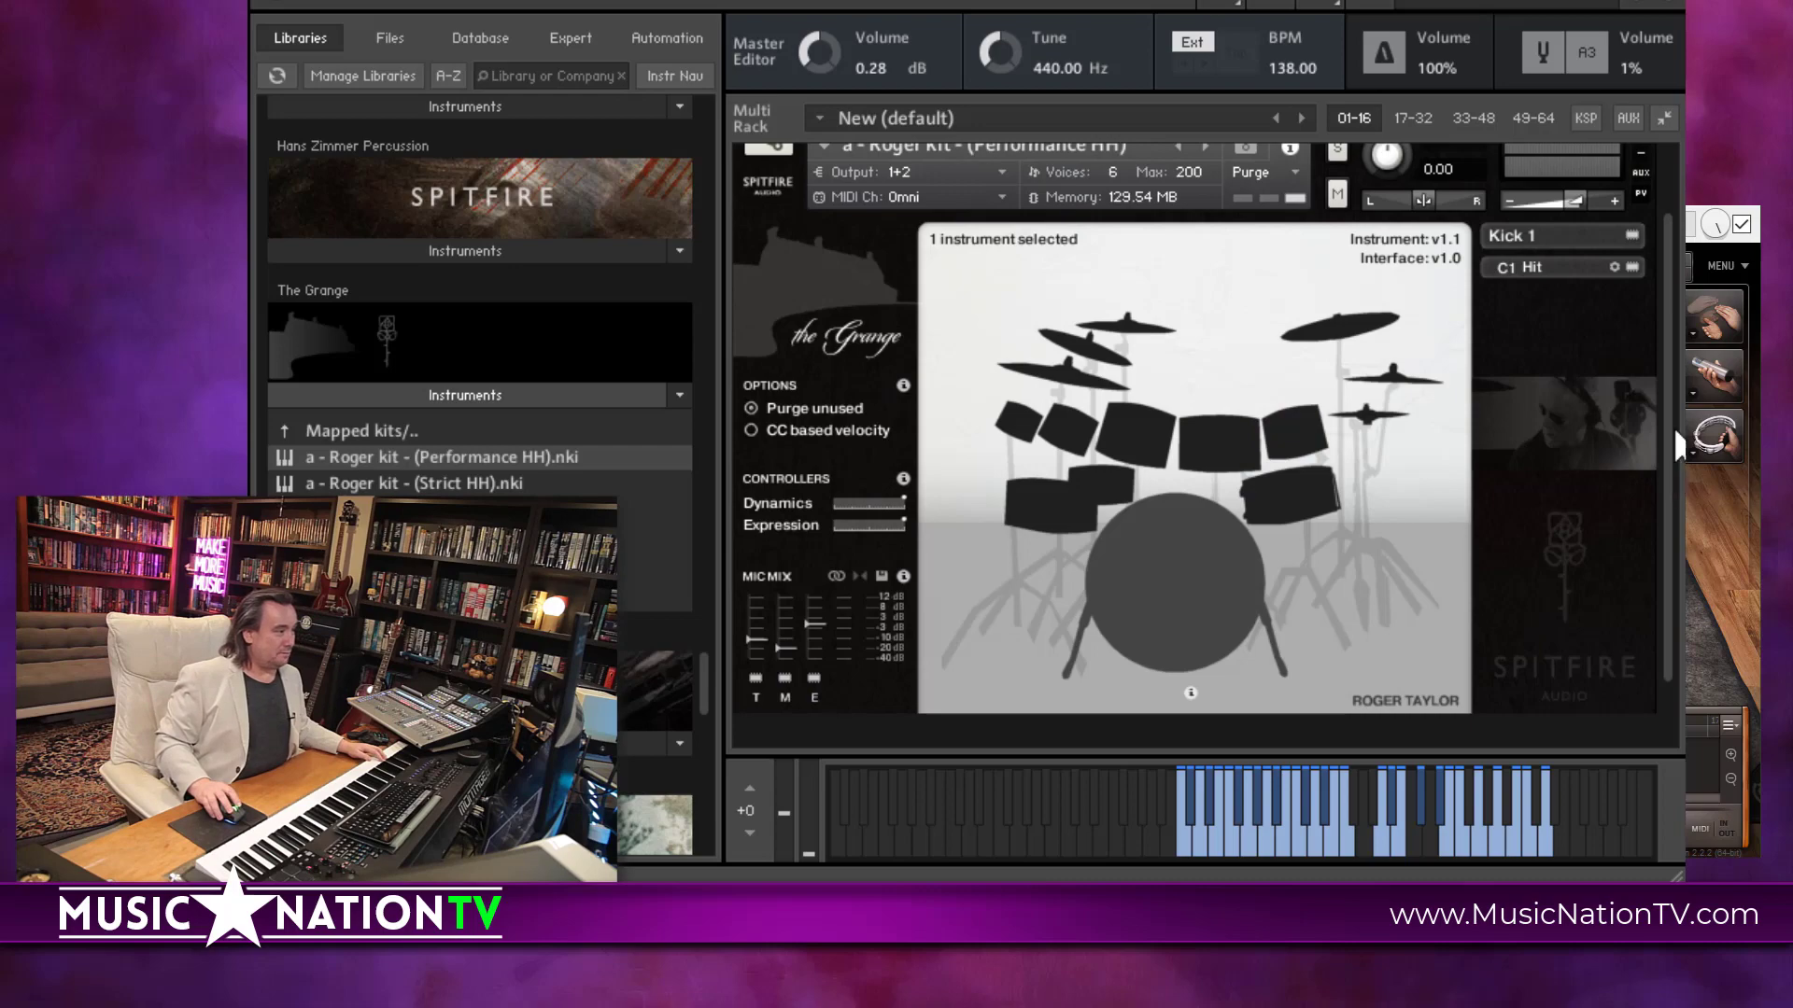
left_click_drag(1674, 459, 1680, 350)
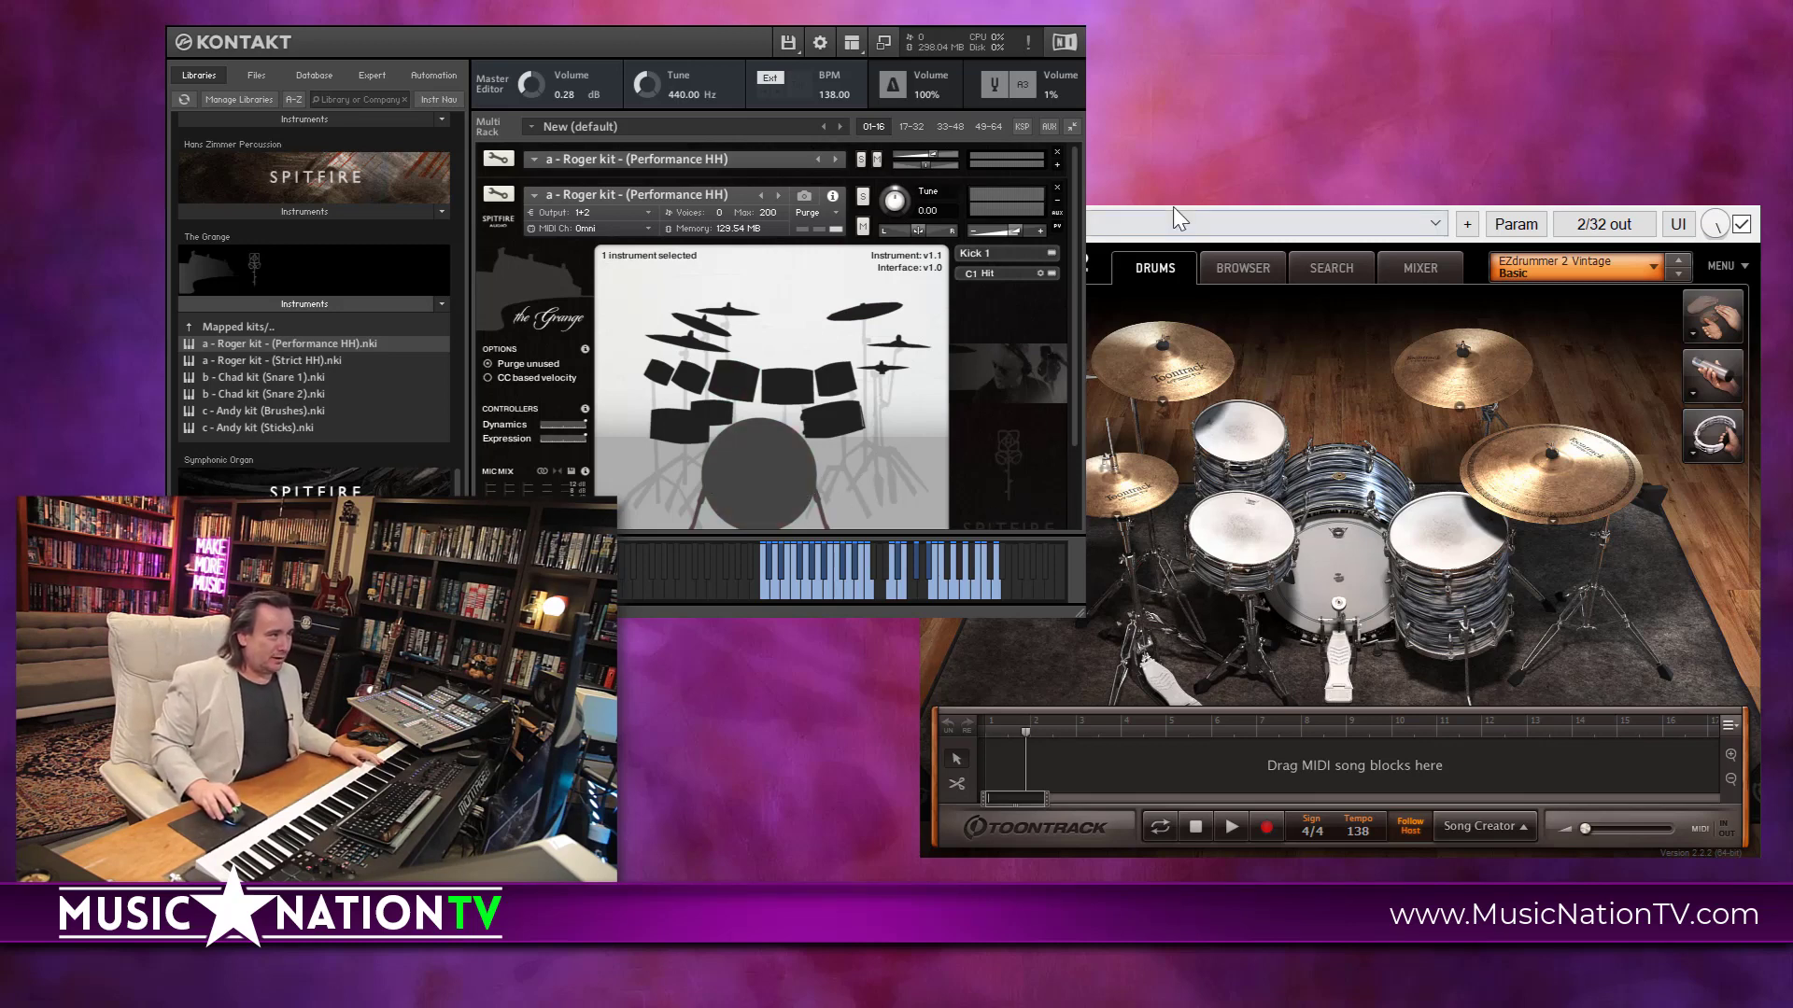
- Switch to EZdrummer and raise its output volume to about 3.8 dB
left_click(959, 738)
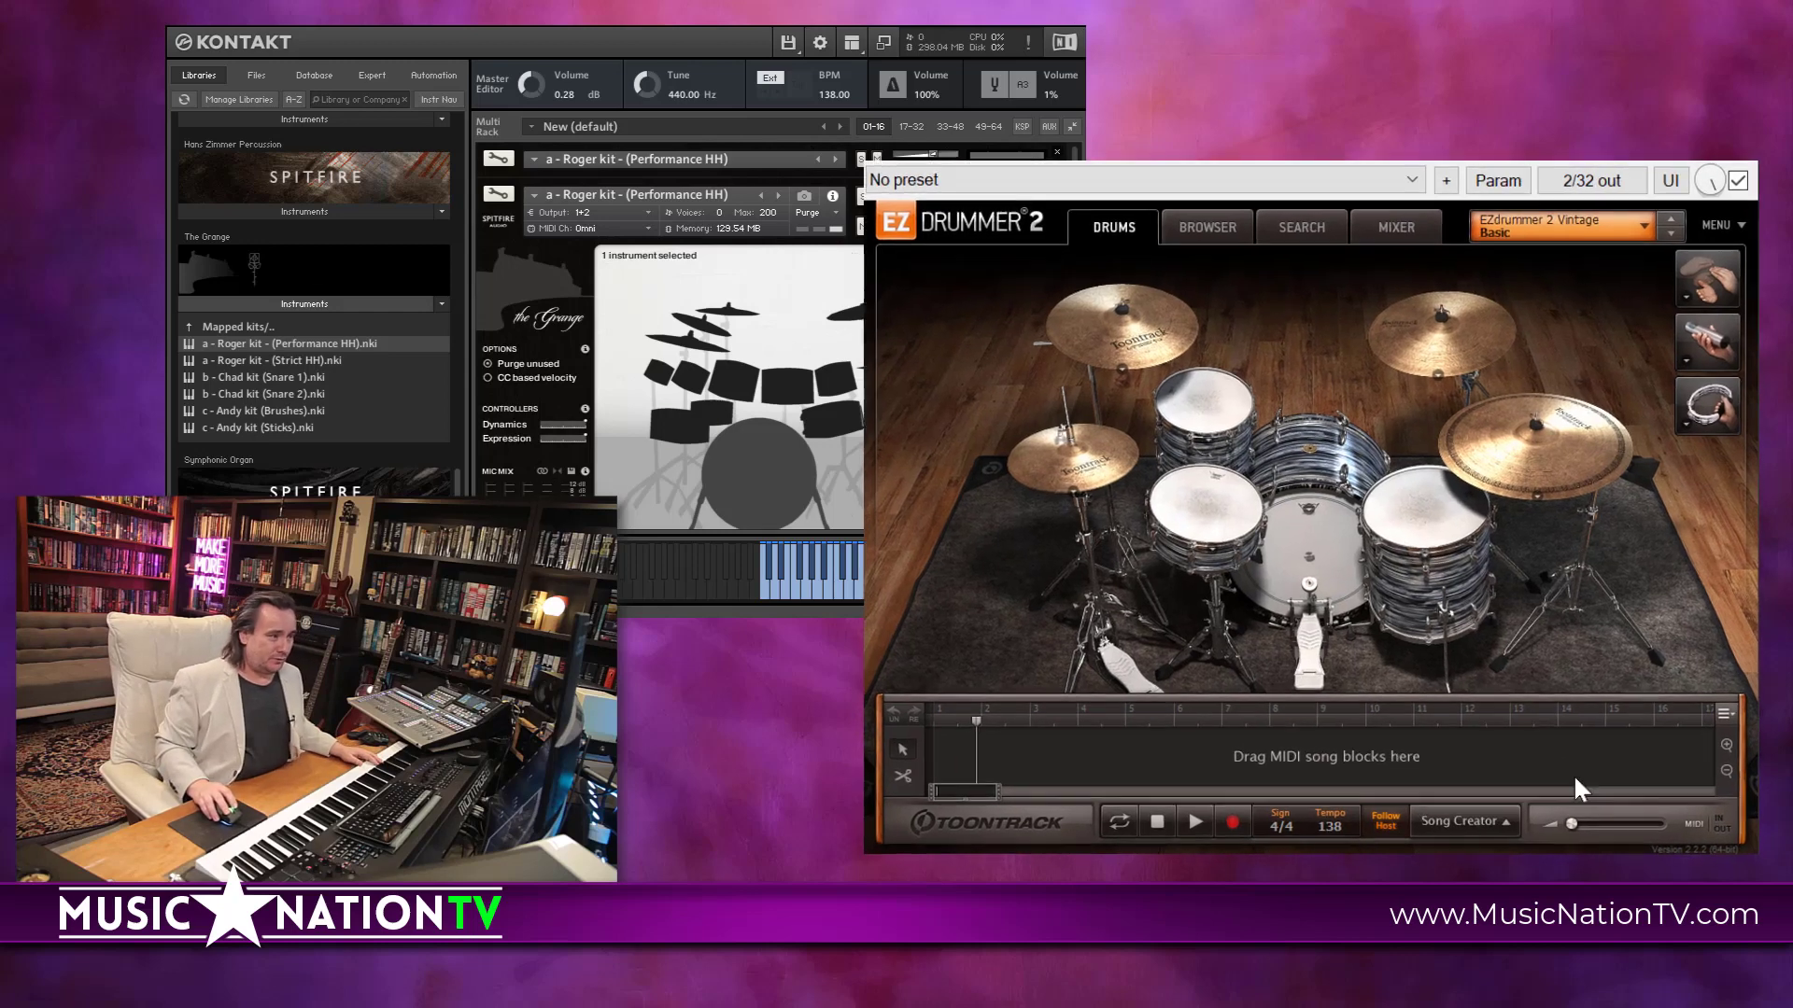
mouse_move(1542, 813)
left_click_drag(1542, 809, 1613, 812)
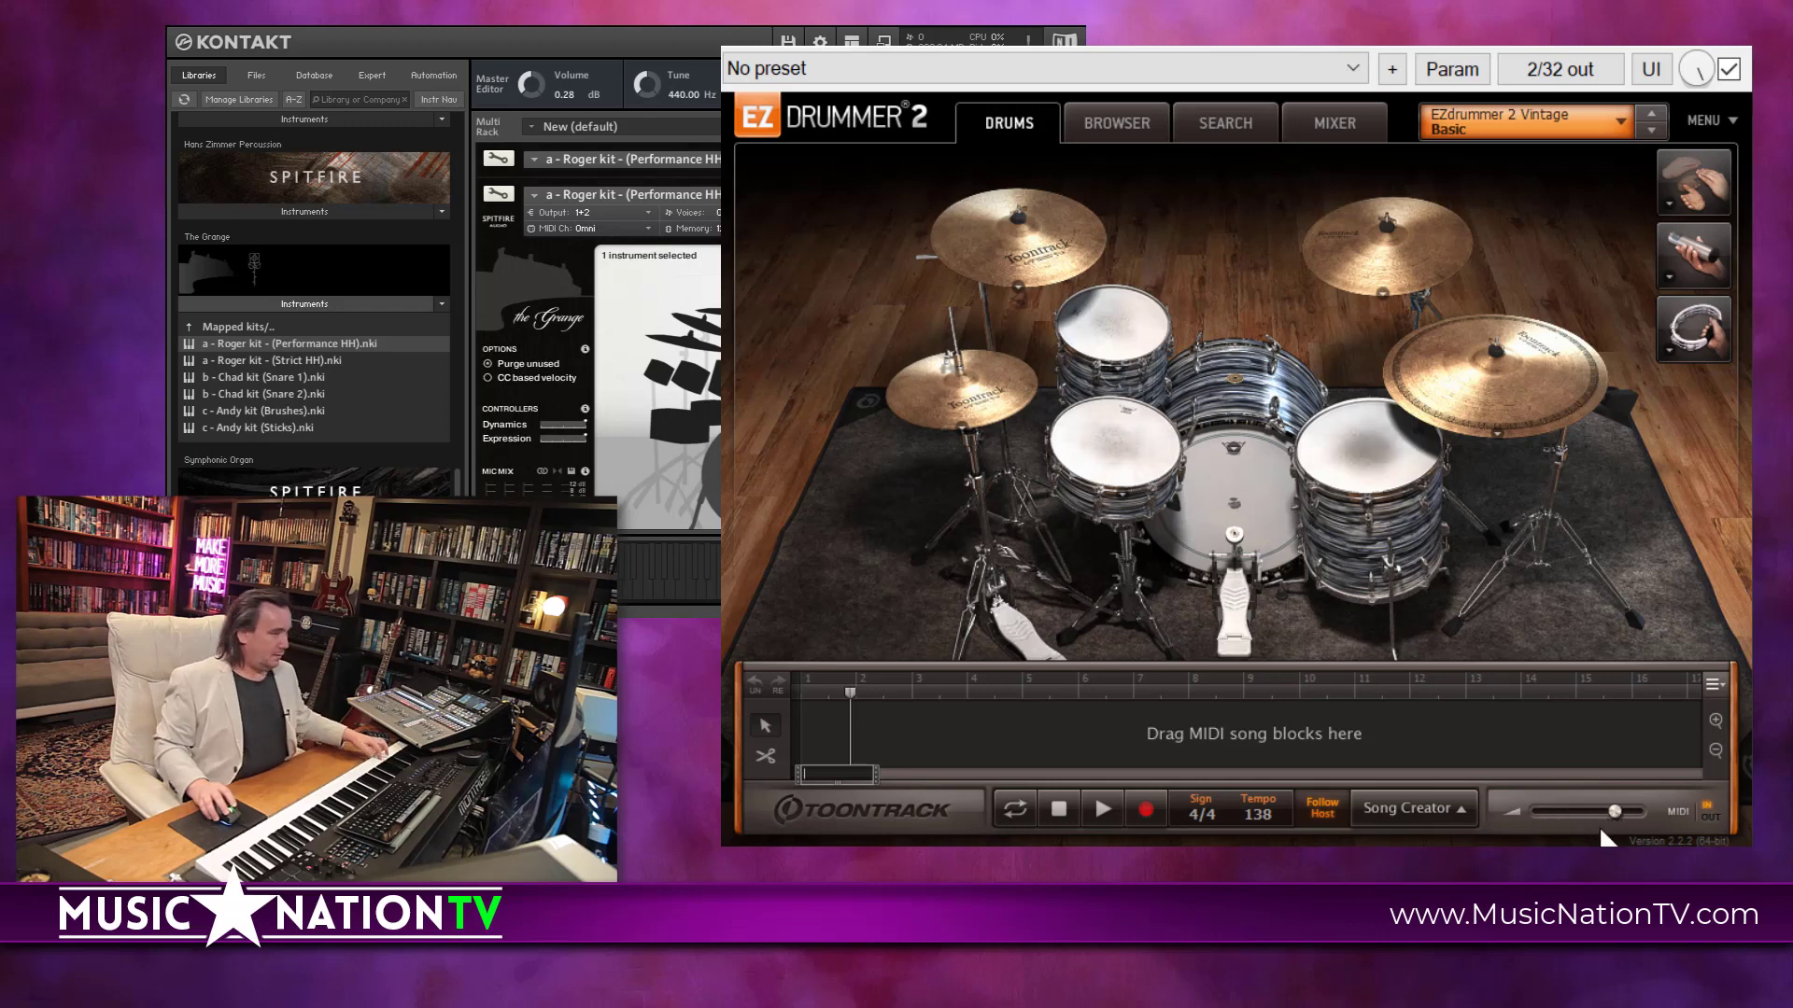
- Load the Vintage Rock kit with the Original Mix preset in EZdrummer
mouse_move(1033, 279)
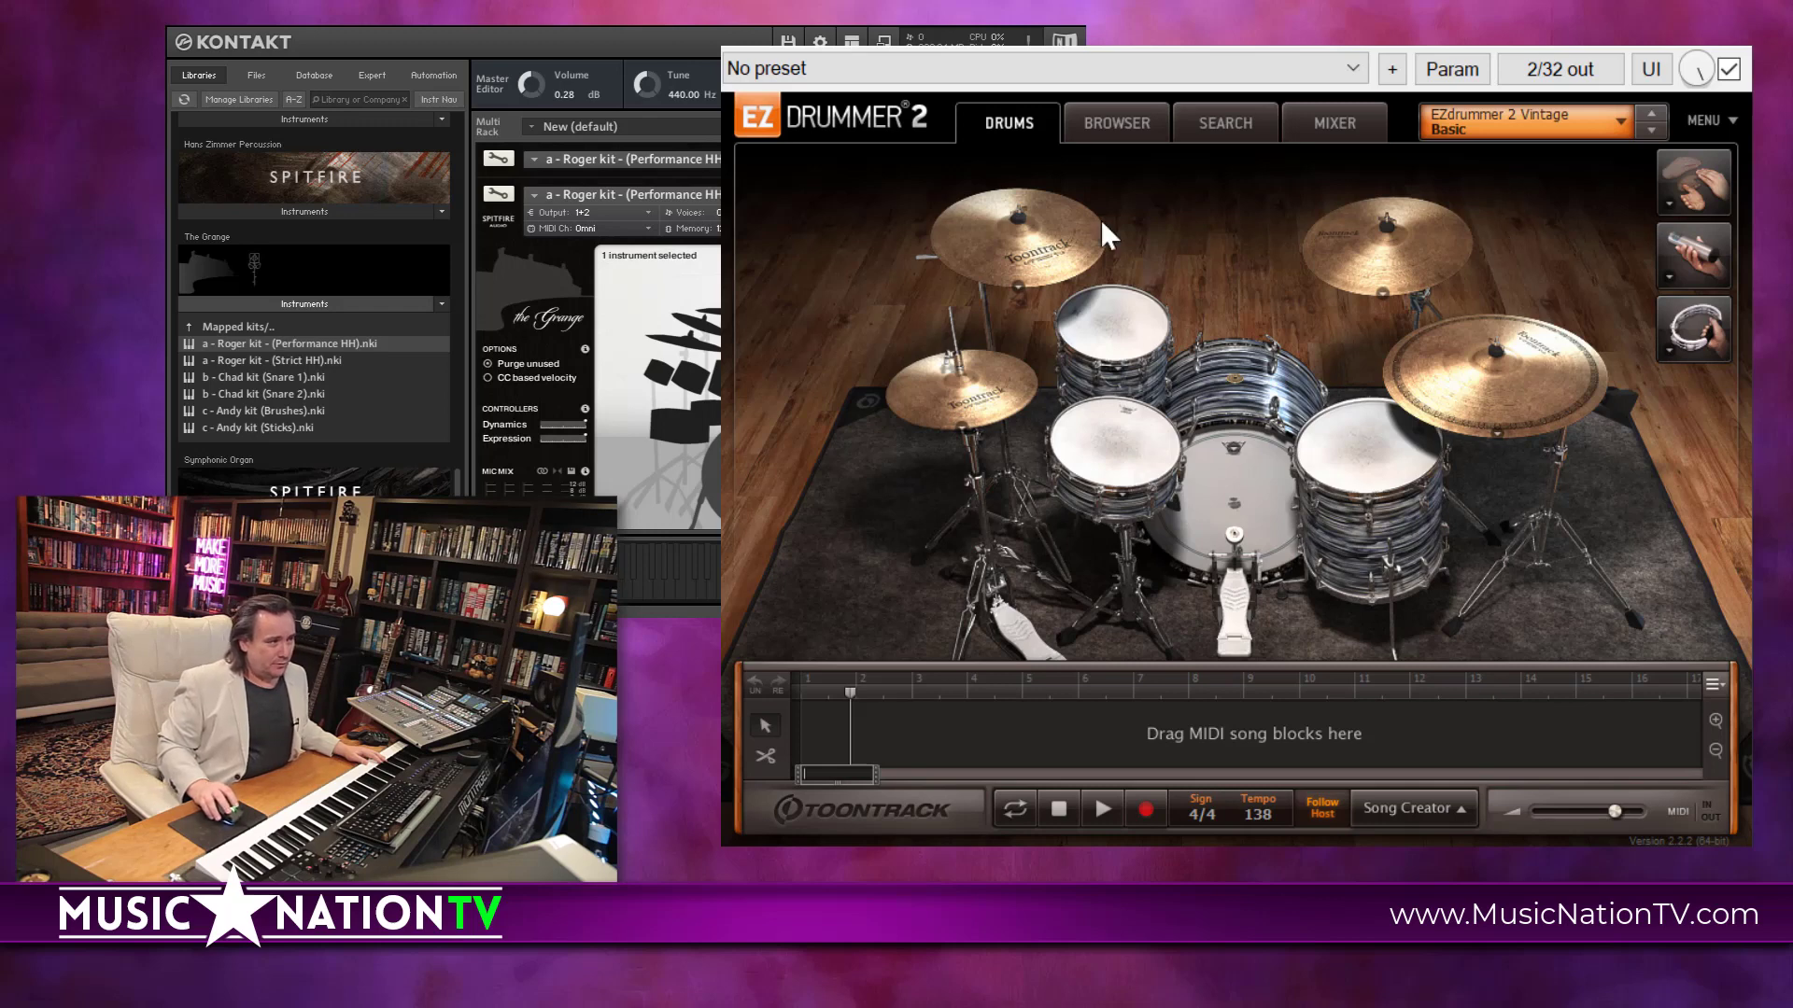
left_click(1492, 133)
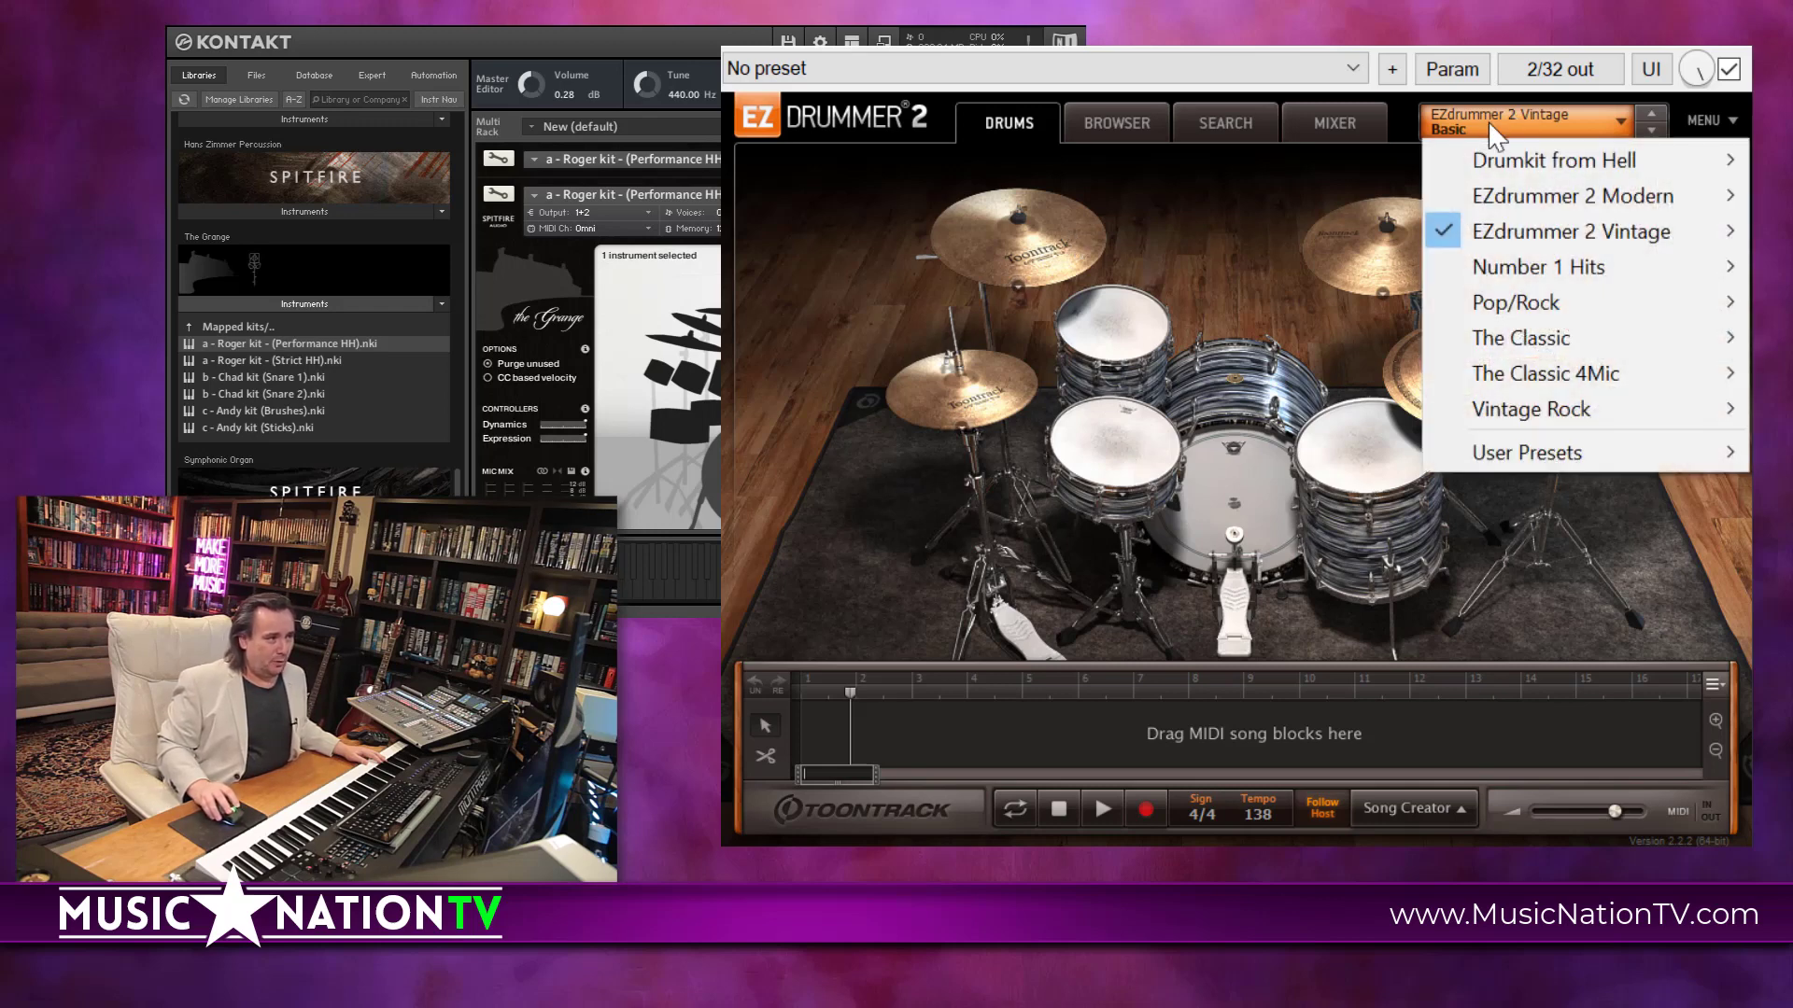
mouse_move(1483, 411)
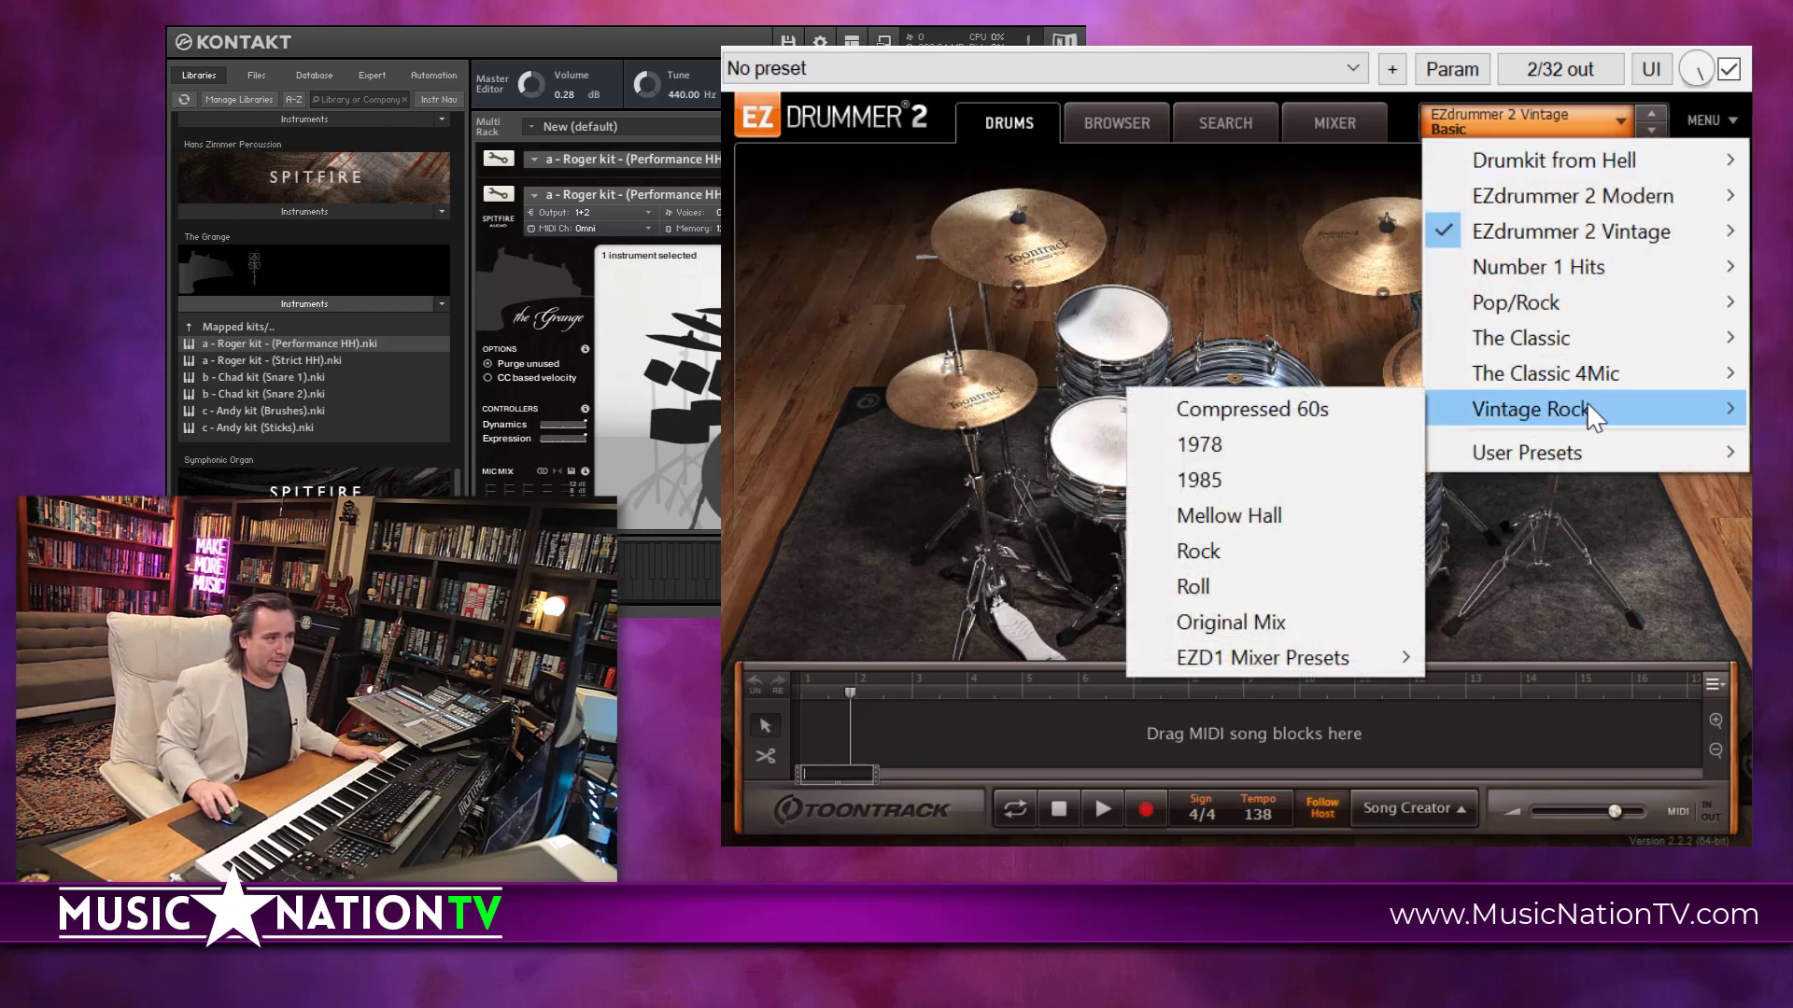
left_click(1251, 626)
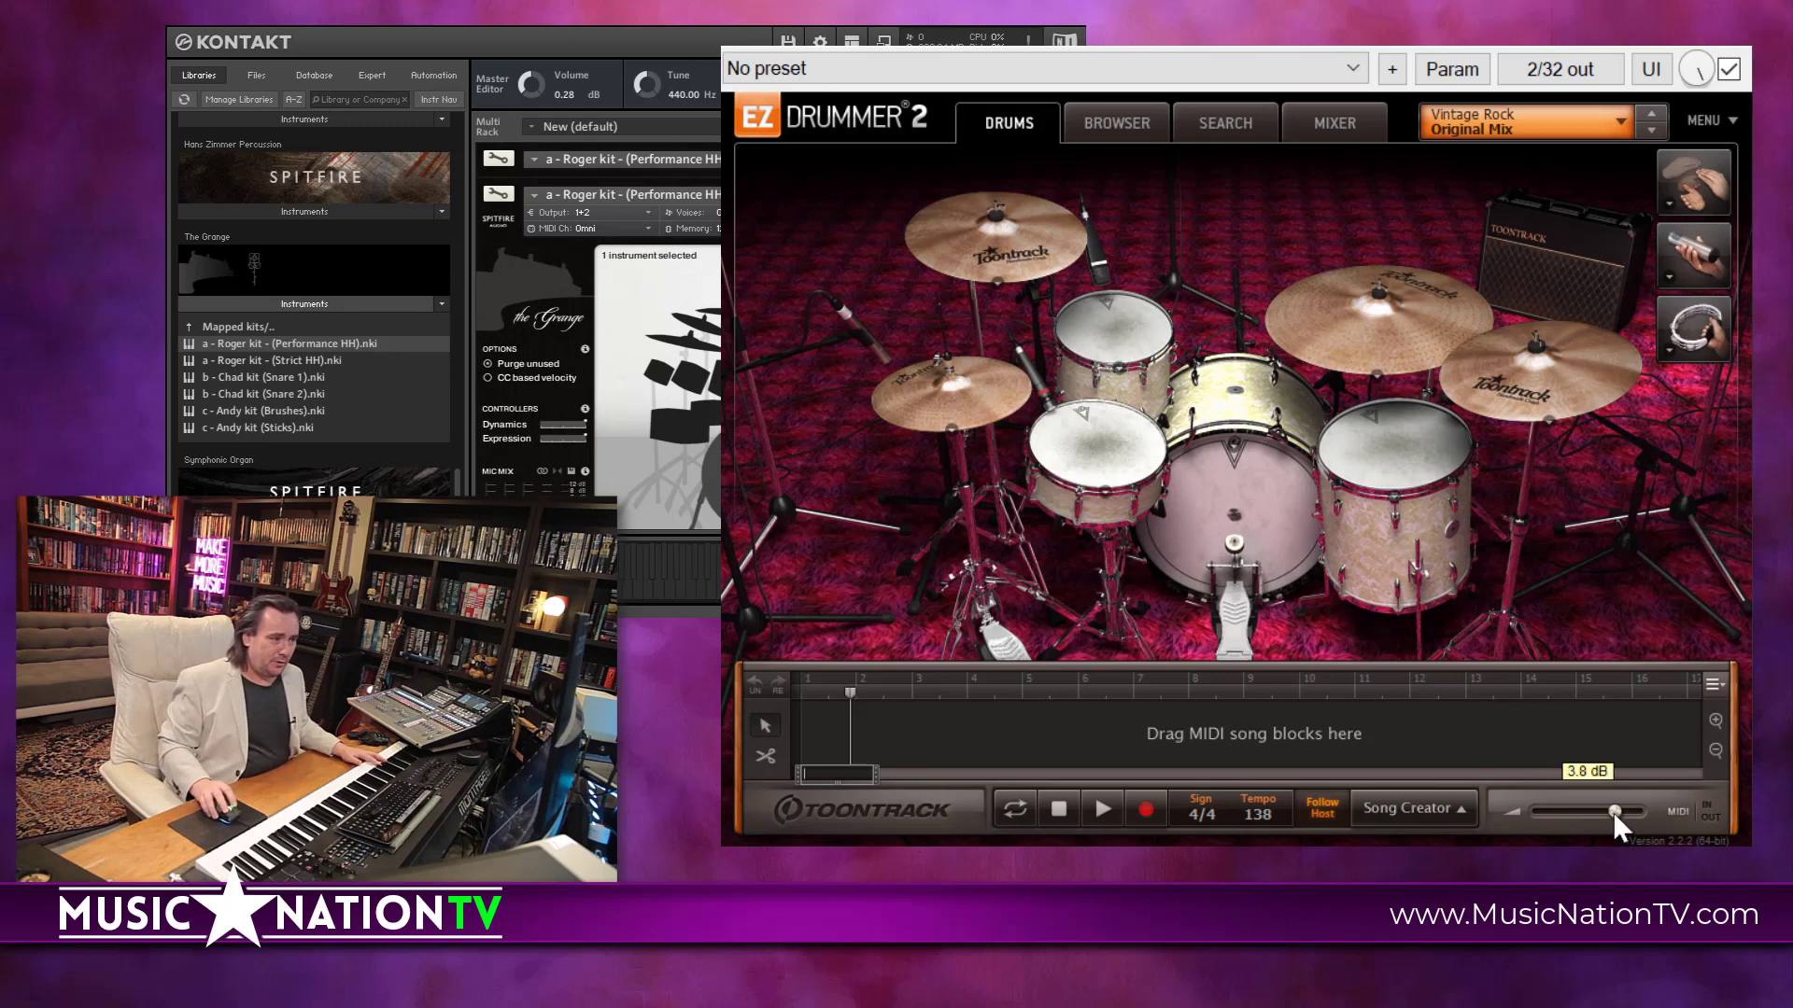
left_click(1273, 461)
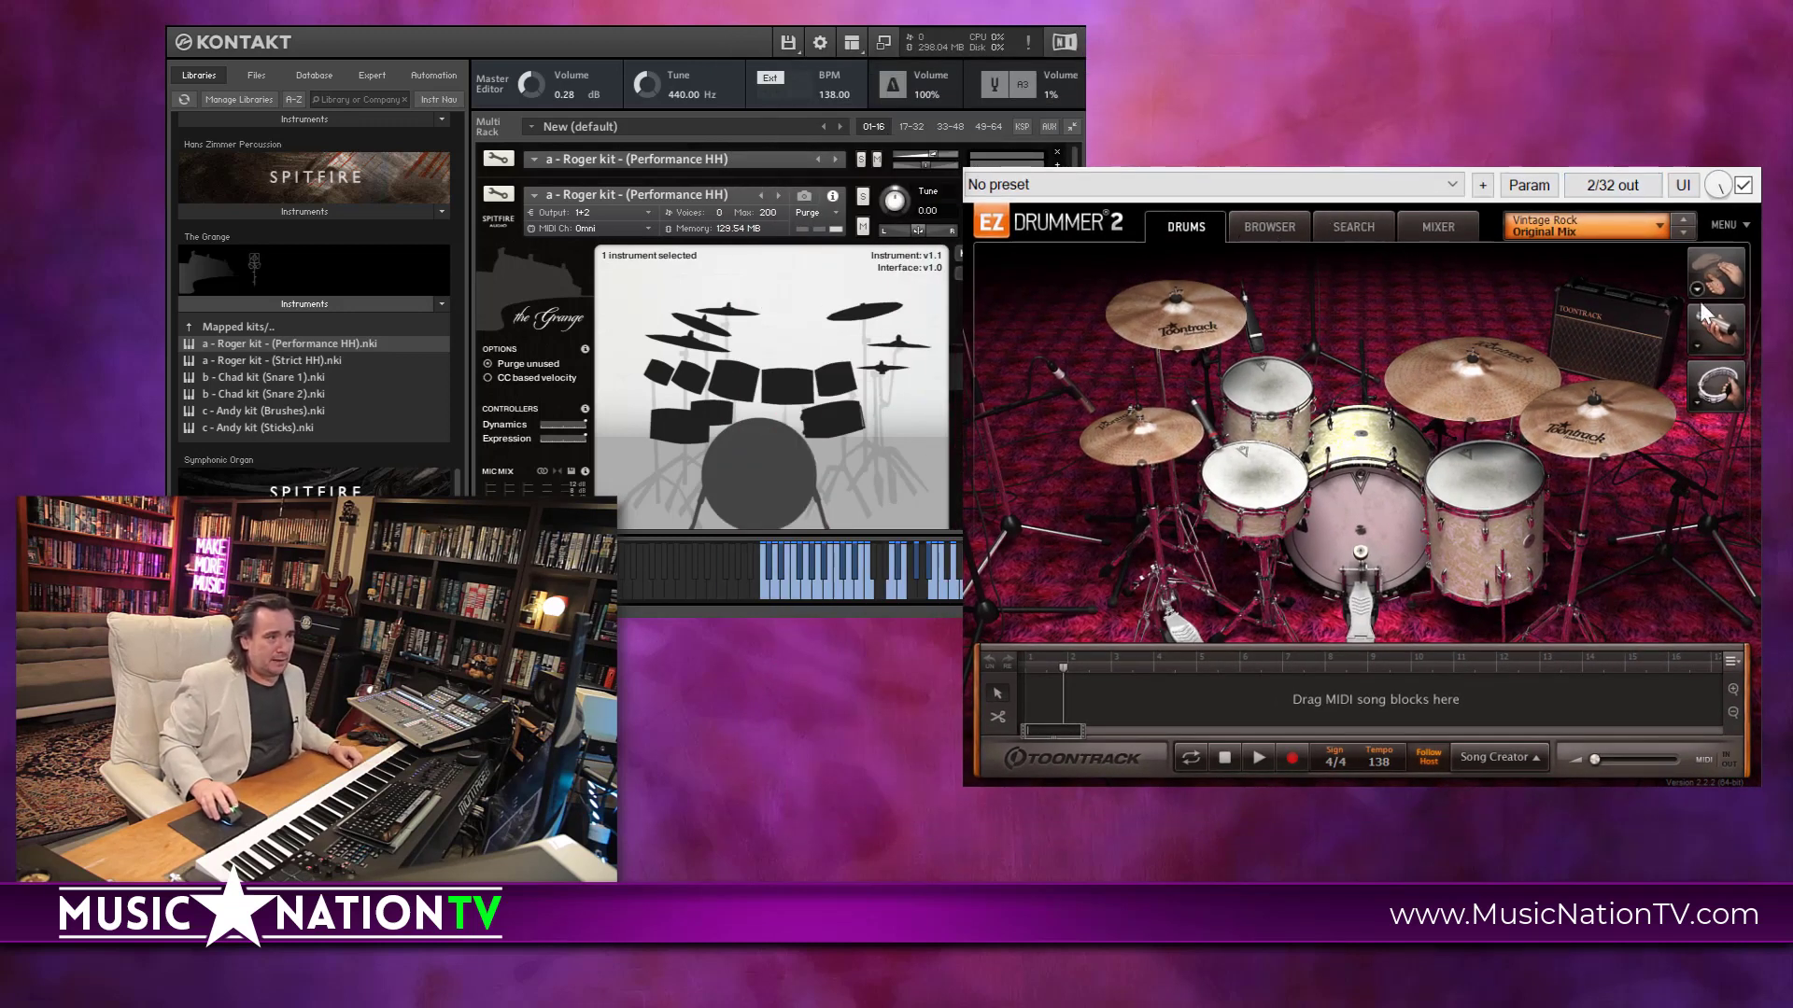
- Audition the Hats Halfopen and Ride variations of Fire Groove 02, lowering Kontakt's master volume to -10.05 dB
left_click(1276, 229)
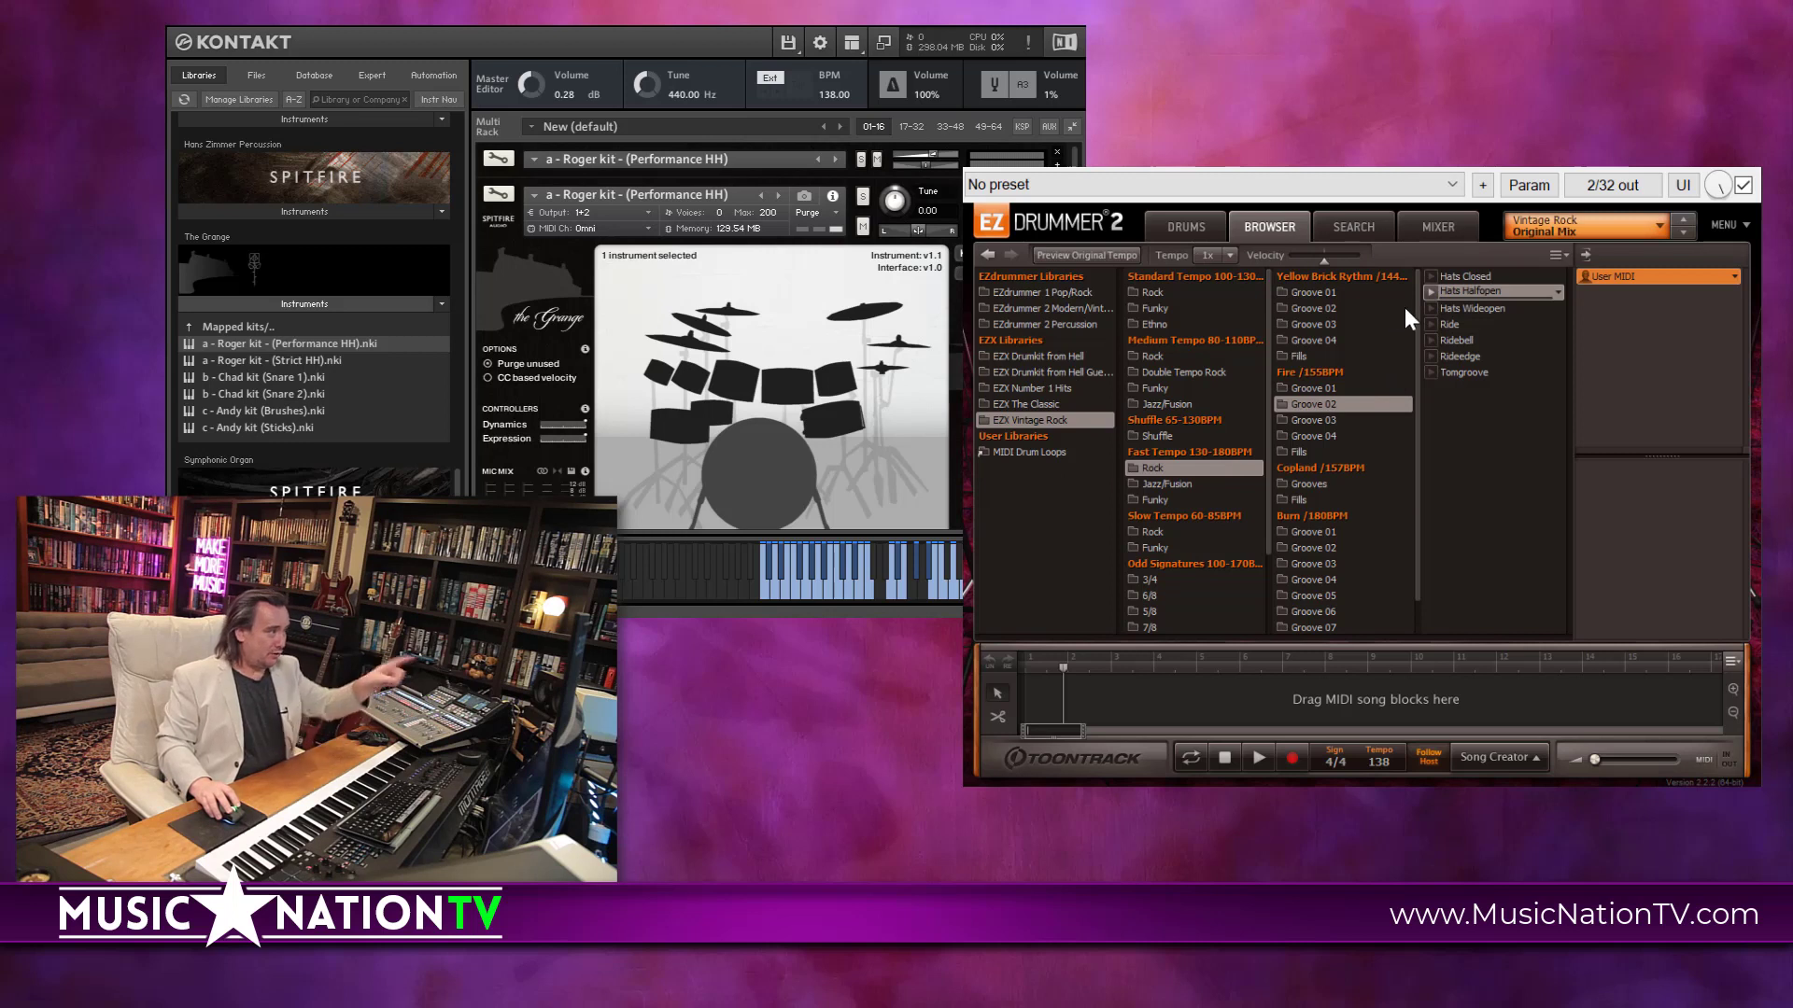
left_click(1431, 291)
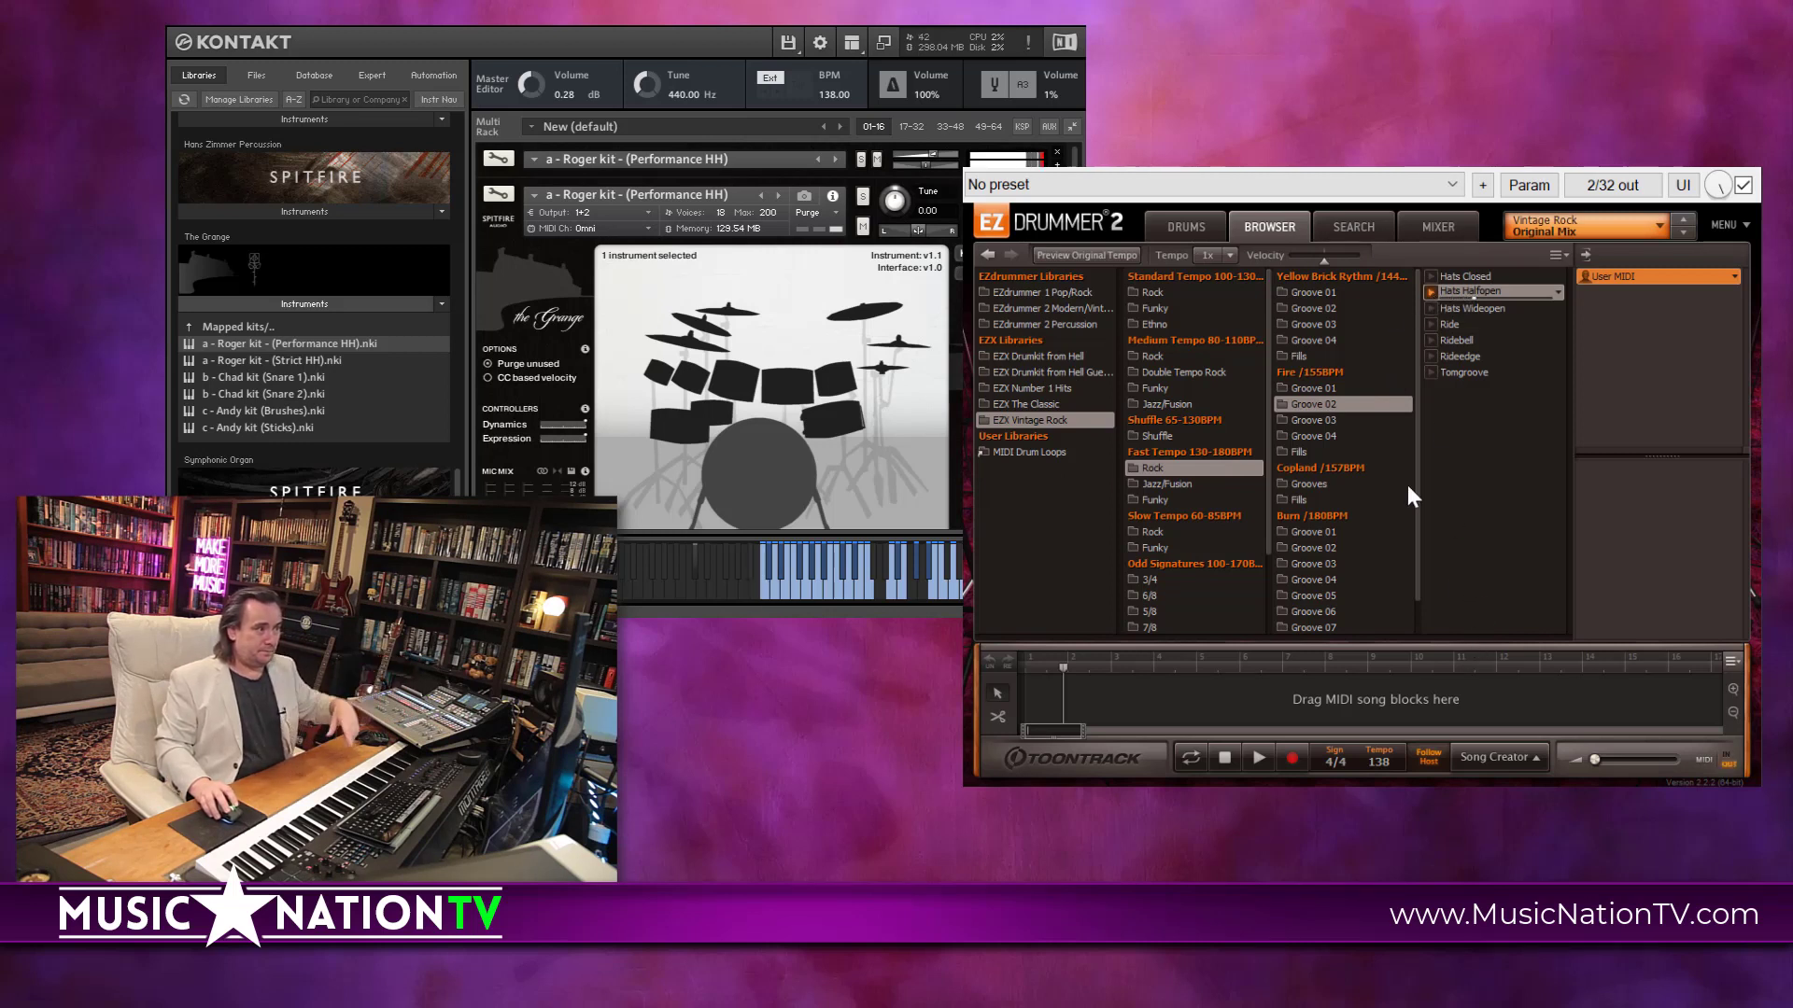
left_click_drag(528, 97, 534, 122)
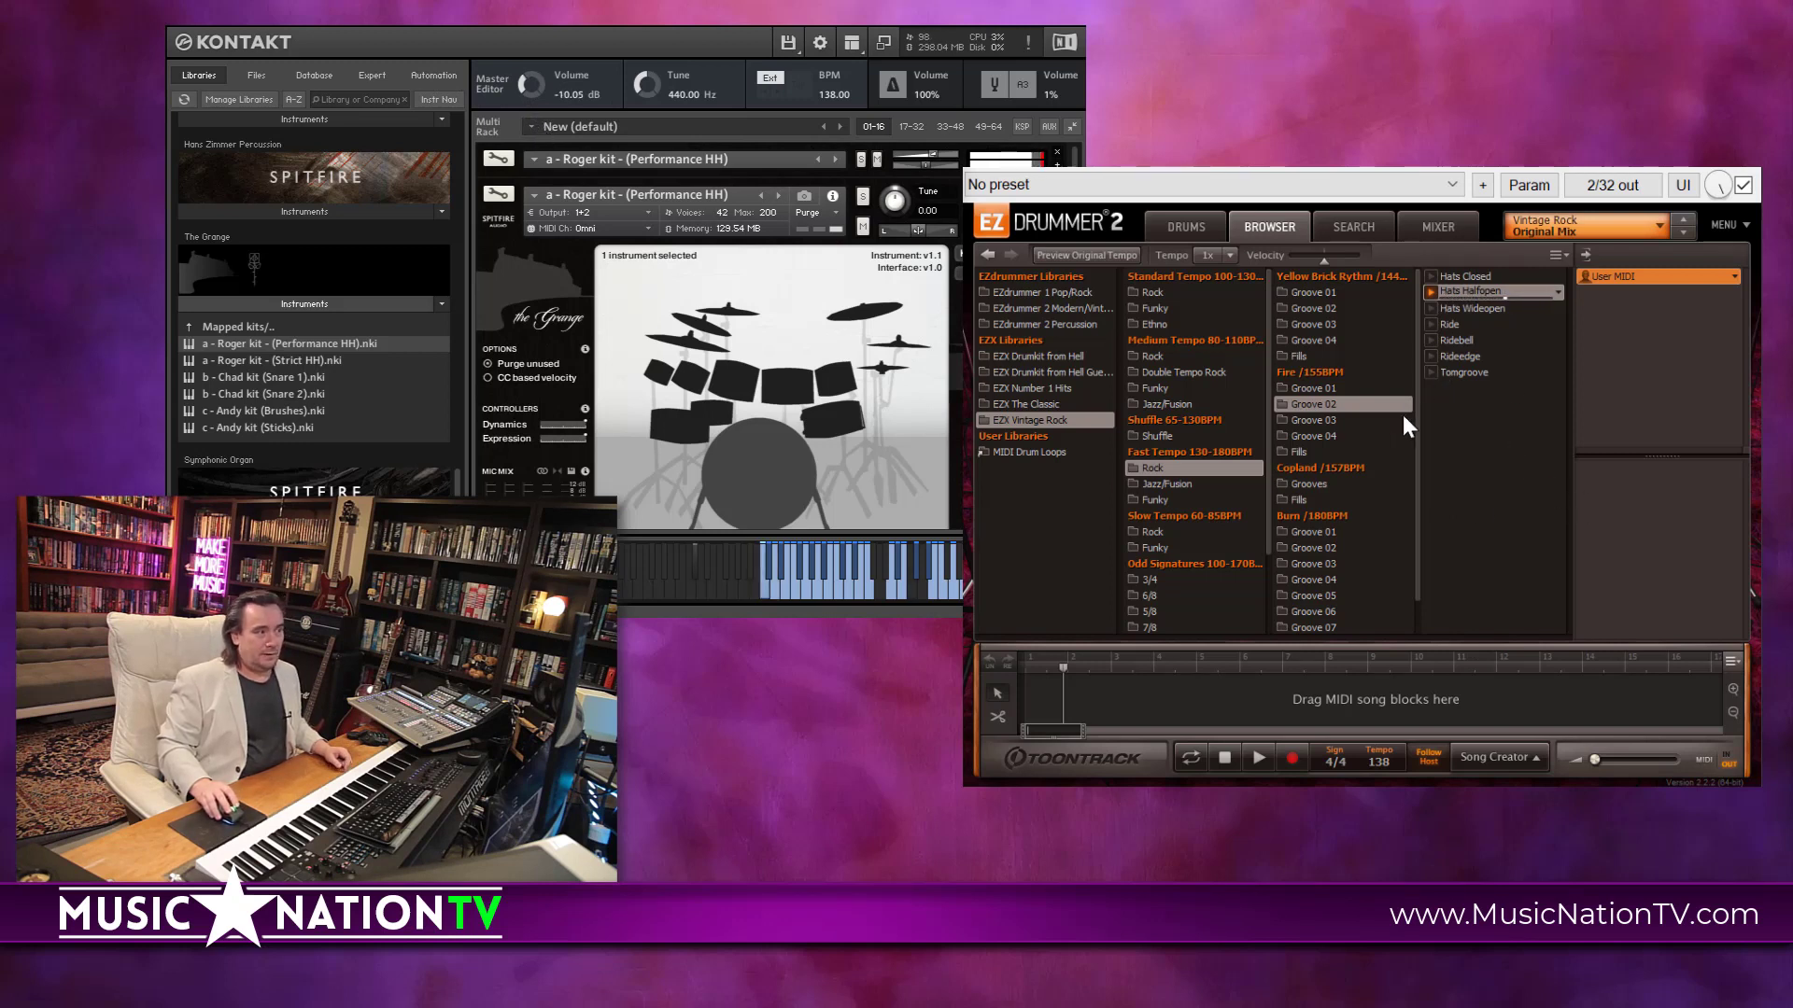
left_click(1434, 325)
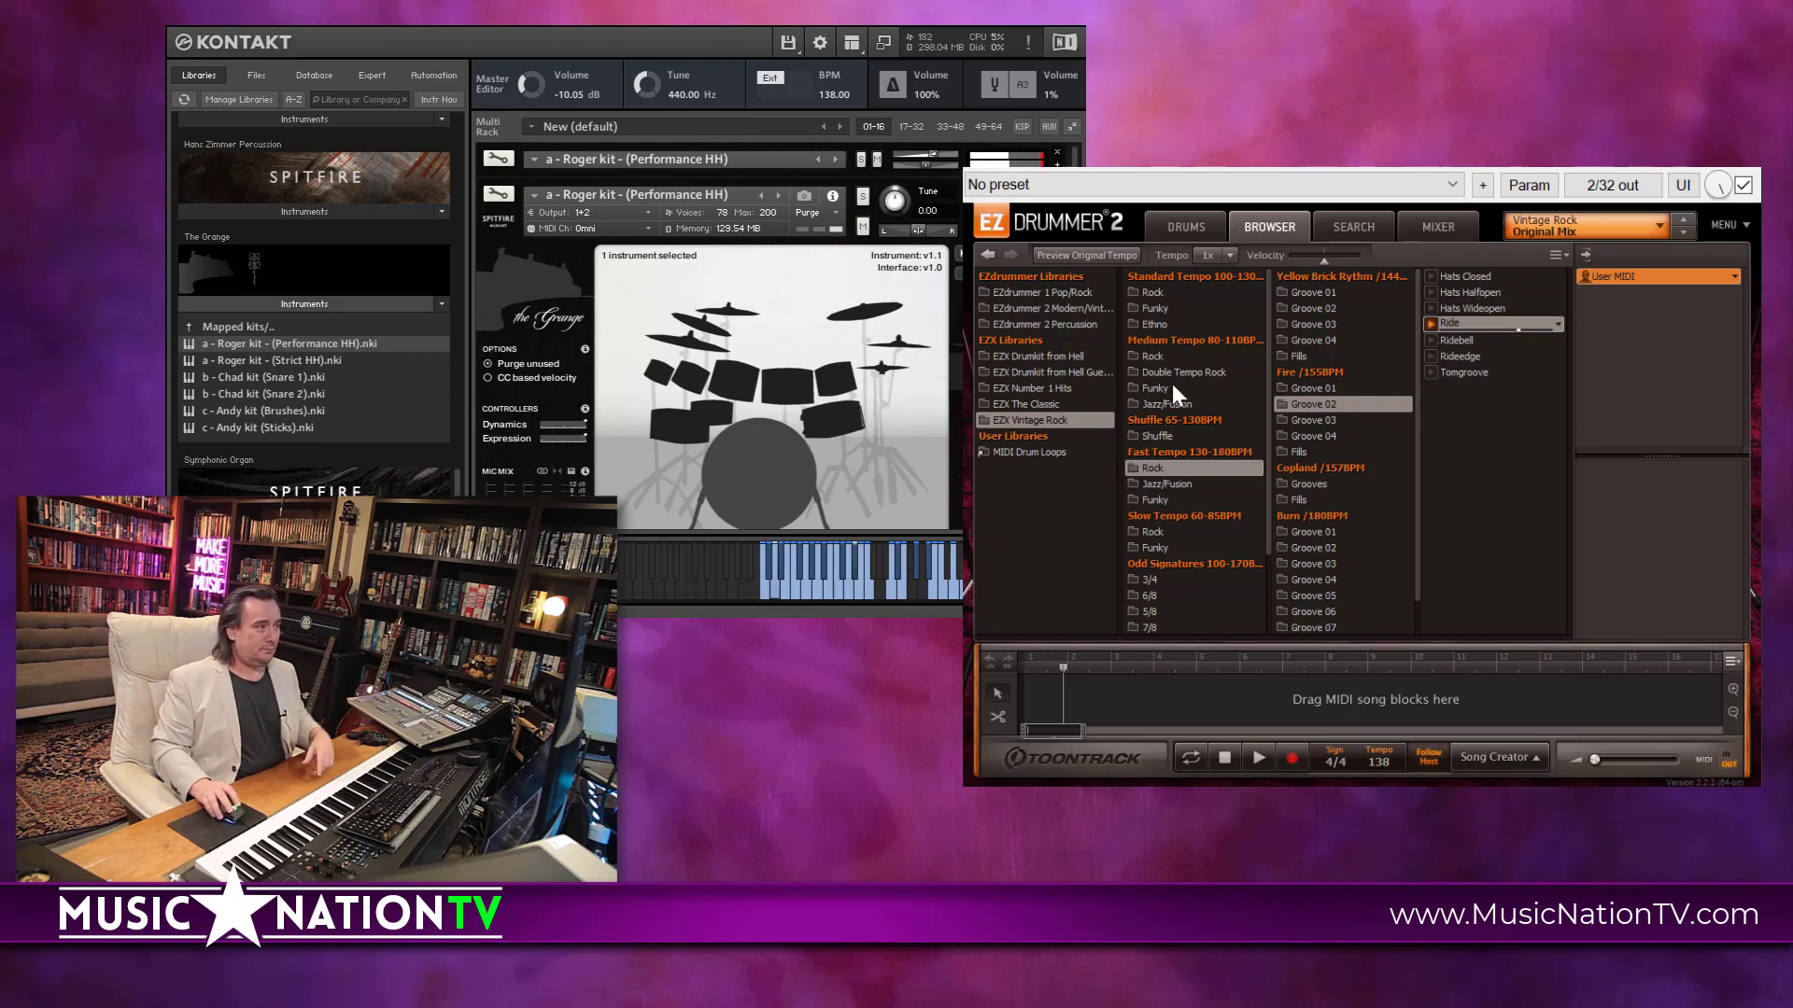
- Audition the Ride variation of Driving Dixie Groove 03 from the medium-tempo Rock grooves
left_click(1161, 357)
left_click(1298, 324)
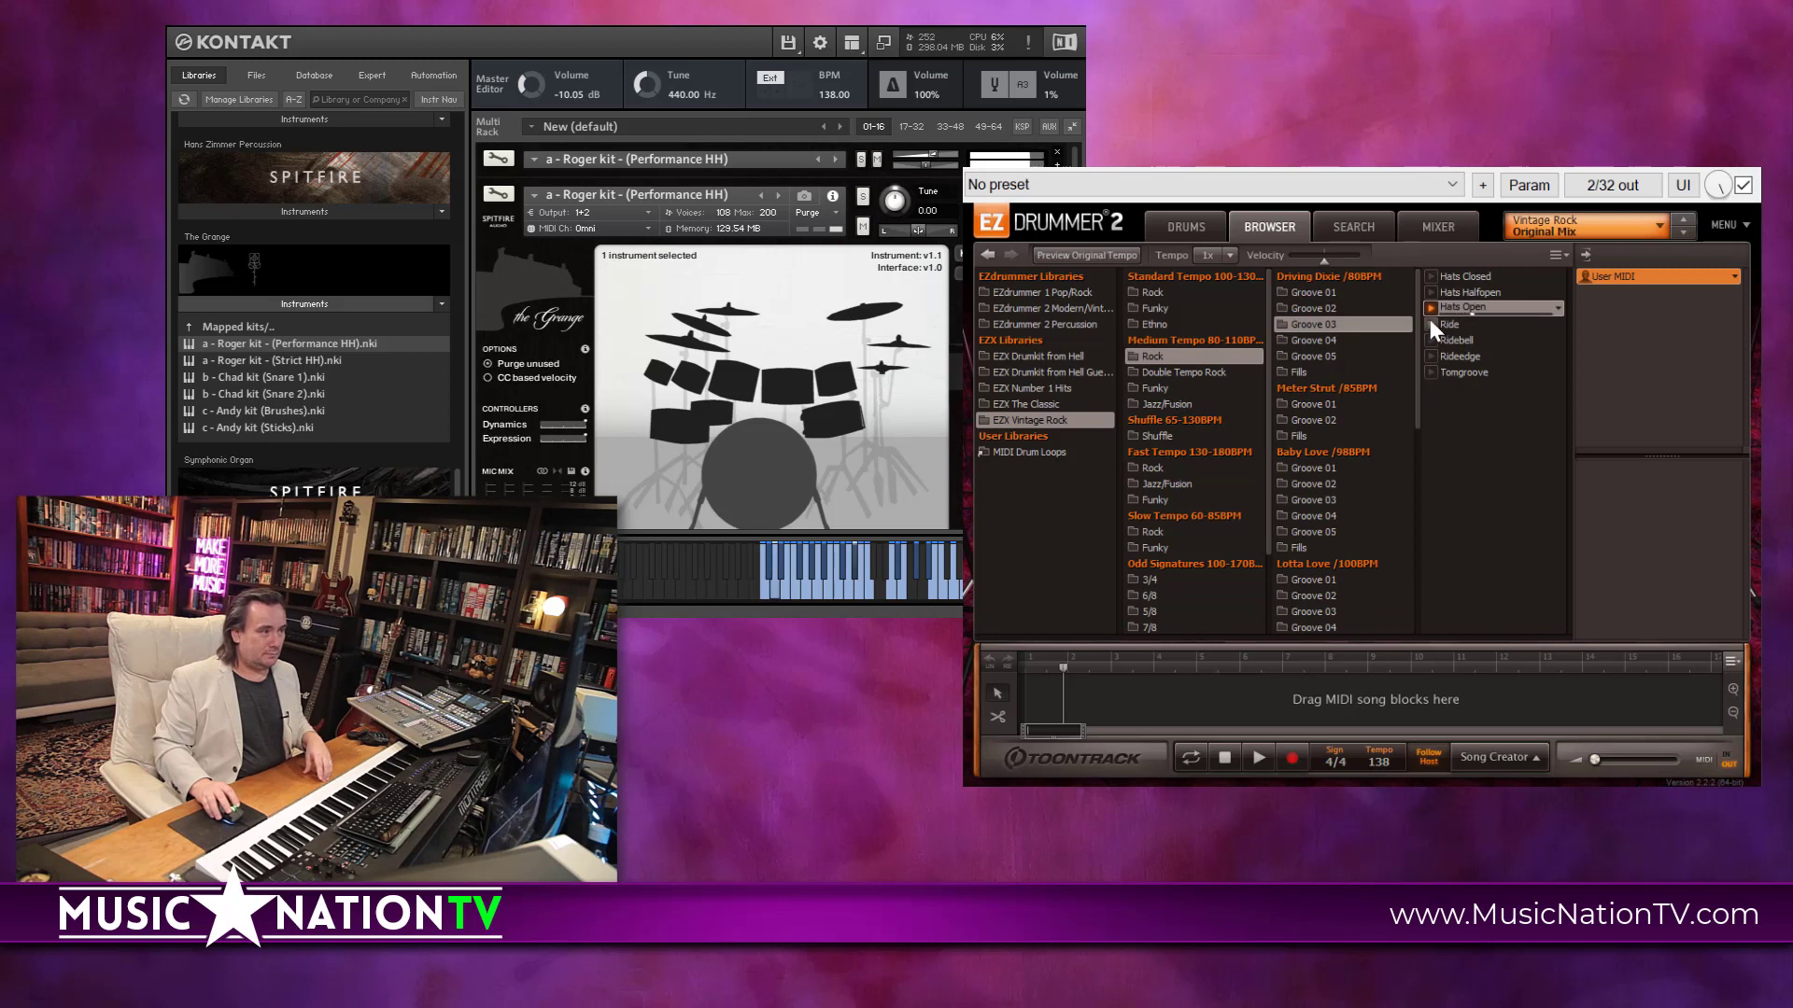
left_click(1428, 324)
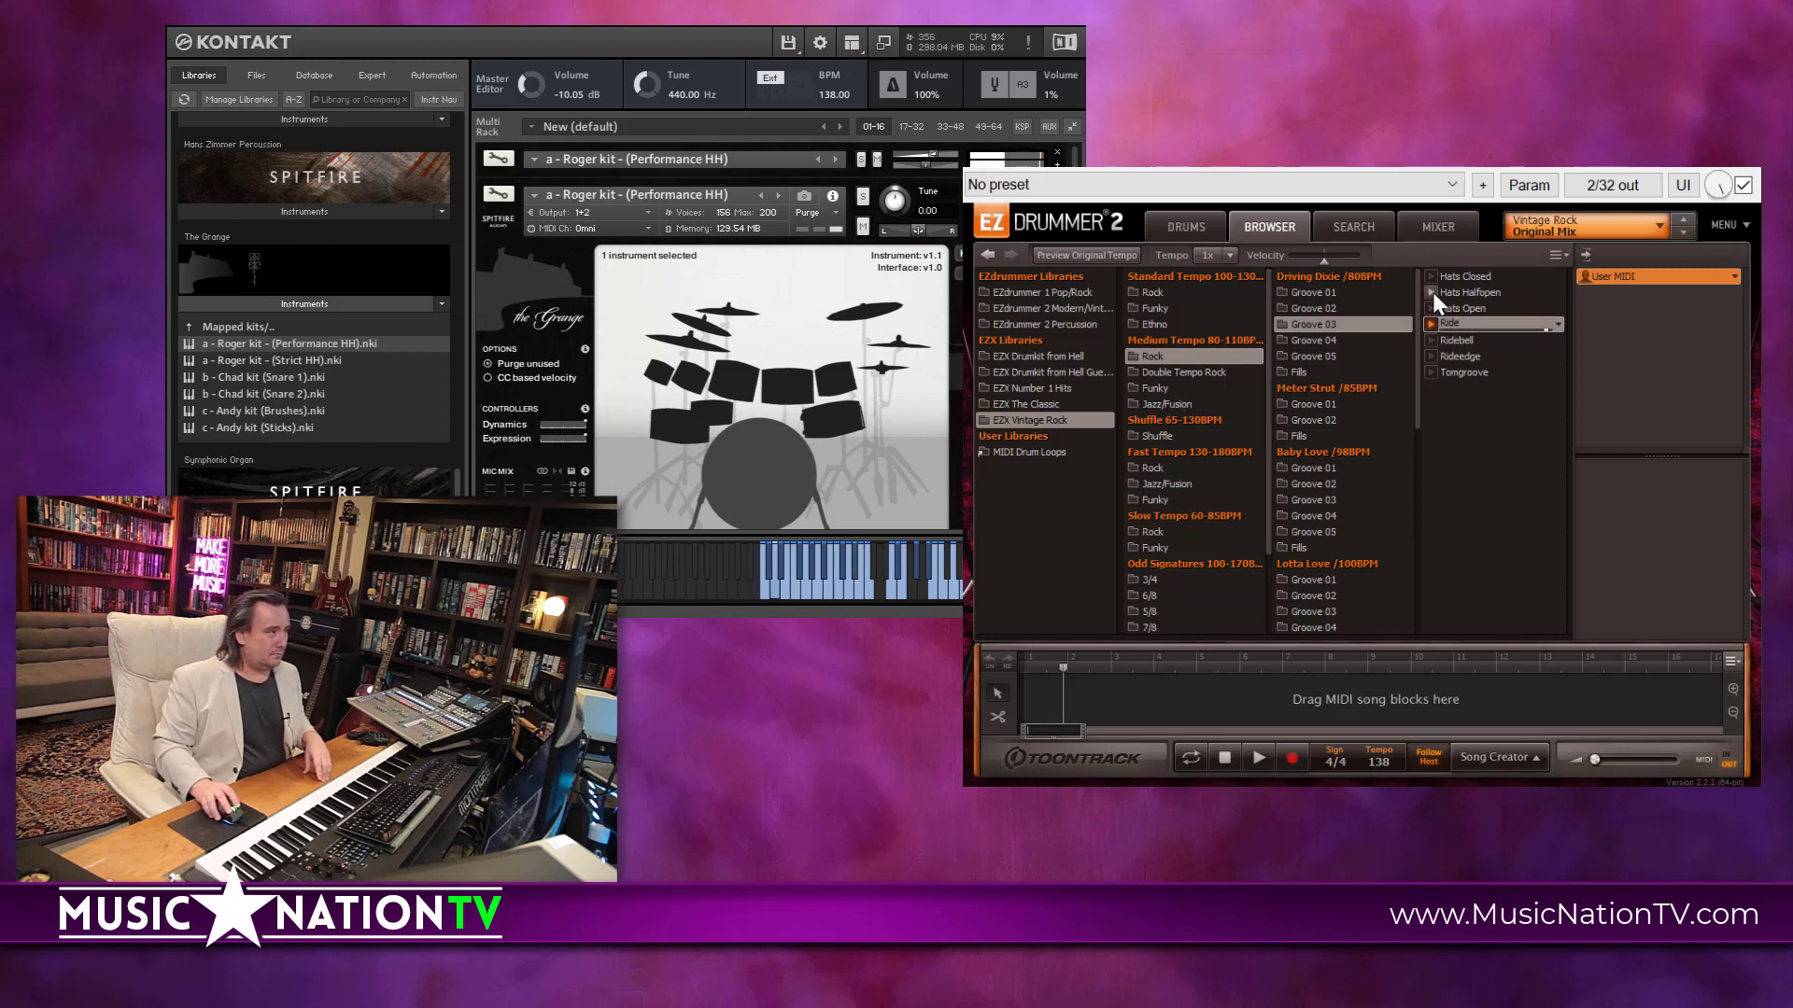
- Audition the standard-tempo Funky grooves: One Thing Groove 02 with Hats Open and Parasite Grooves with Hats Closed
left_click(1144, 309)
left_click(1320, 311)
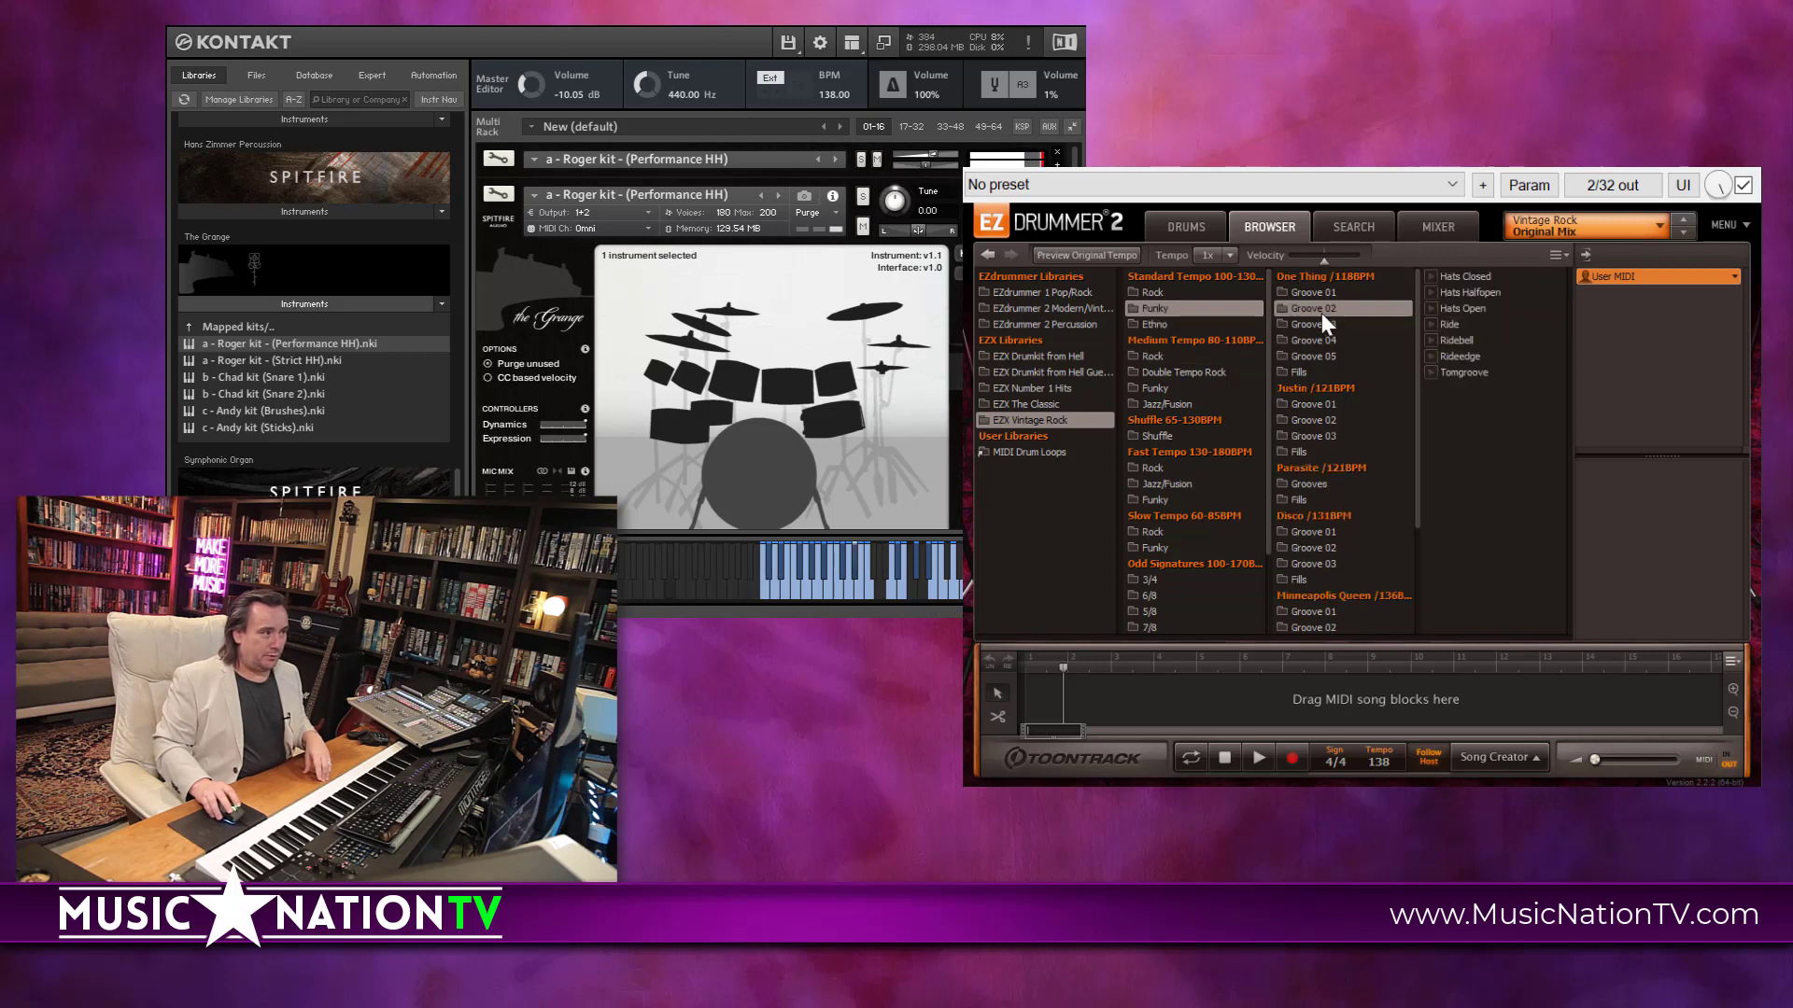
left_click(1431, 312)
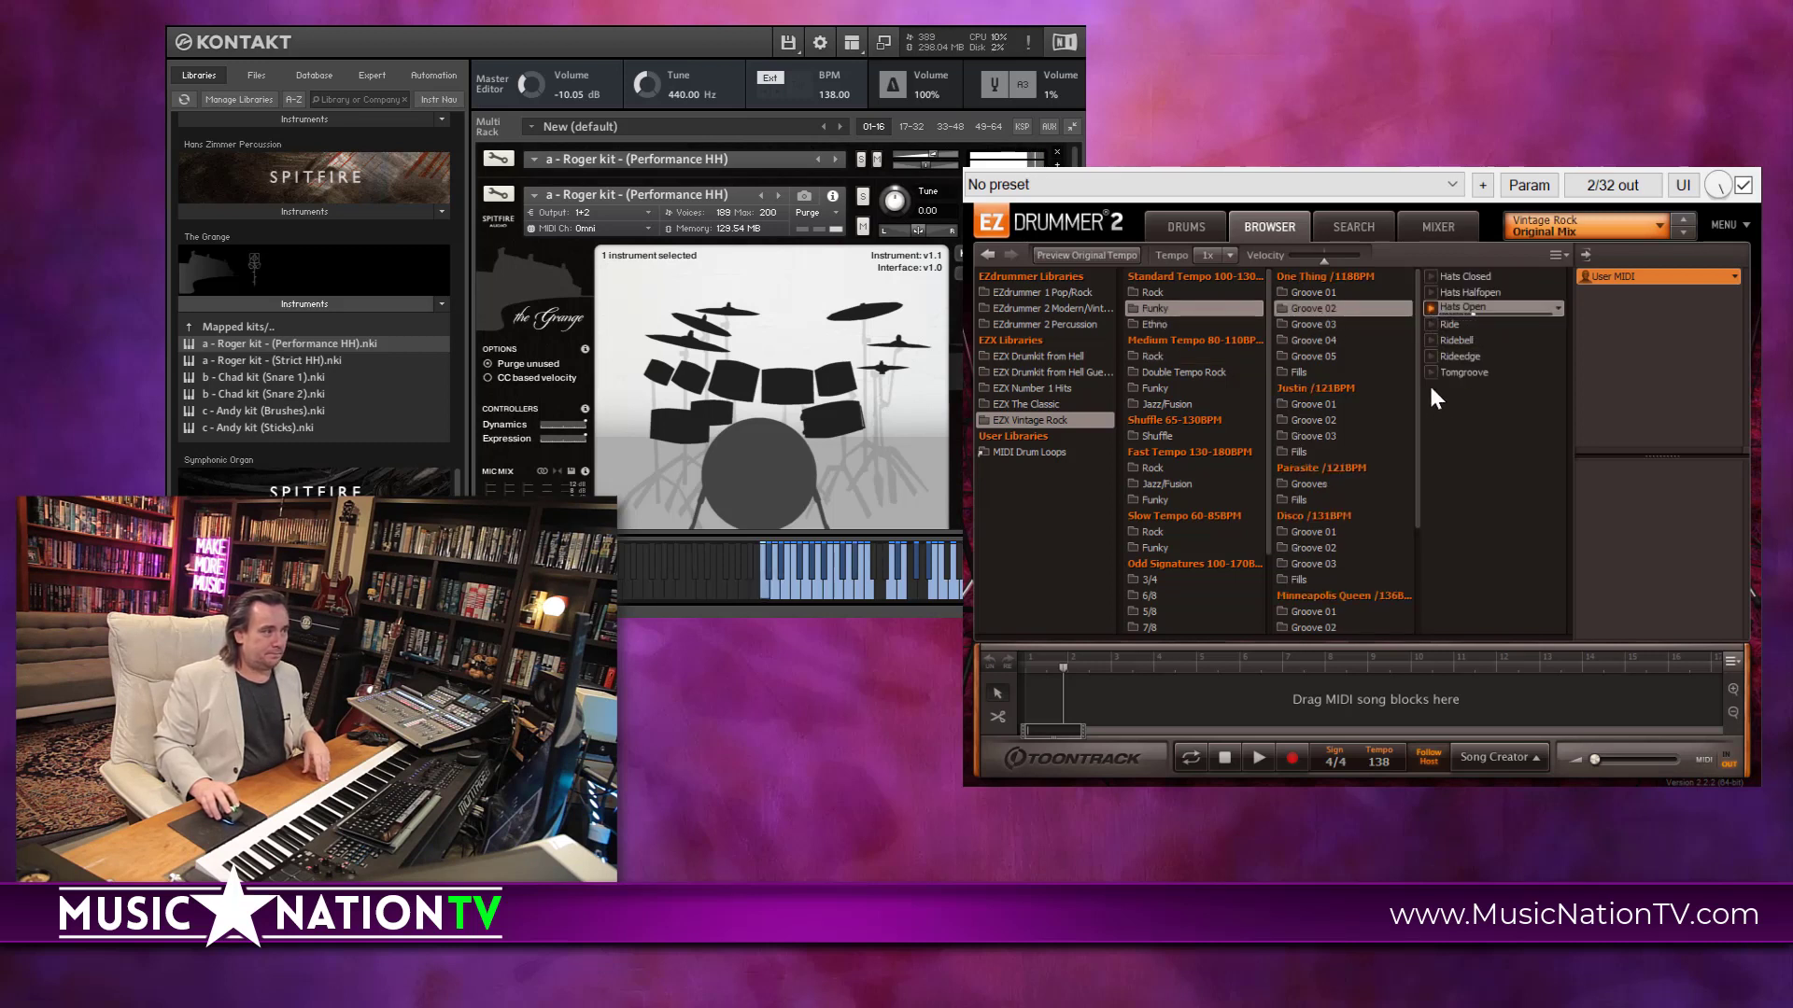
left_click(1297, 483)
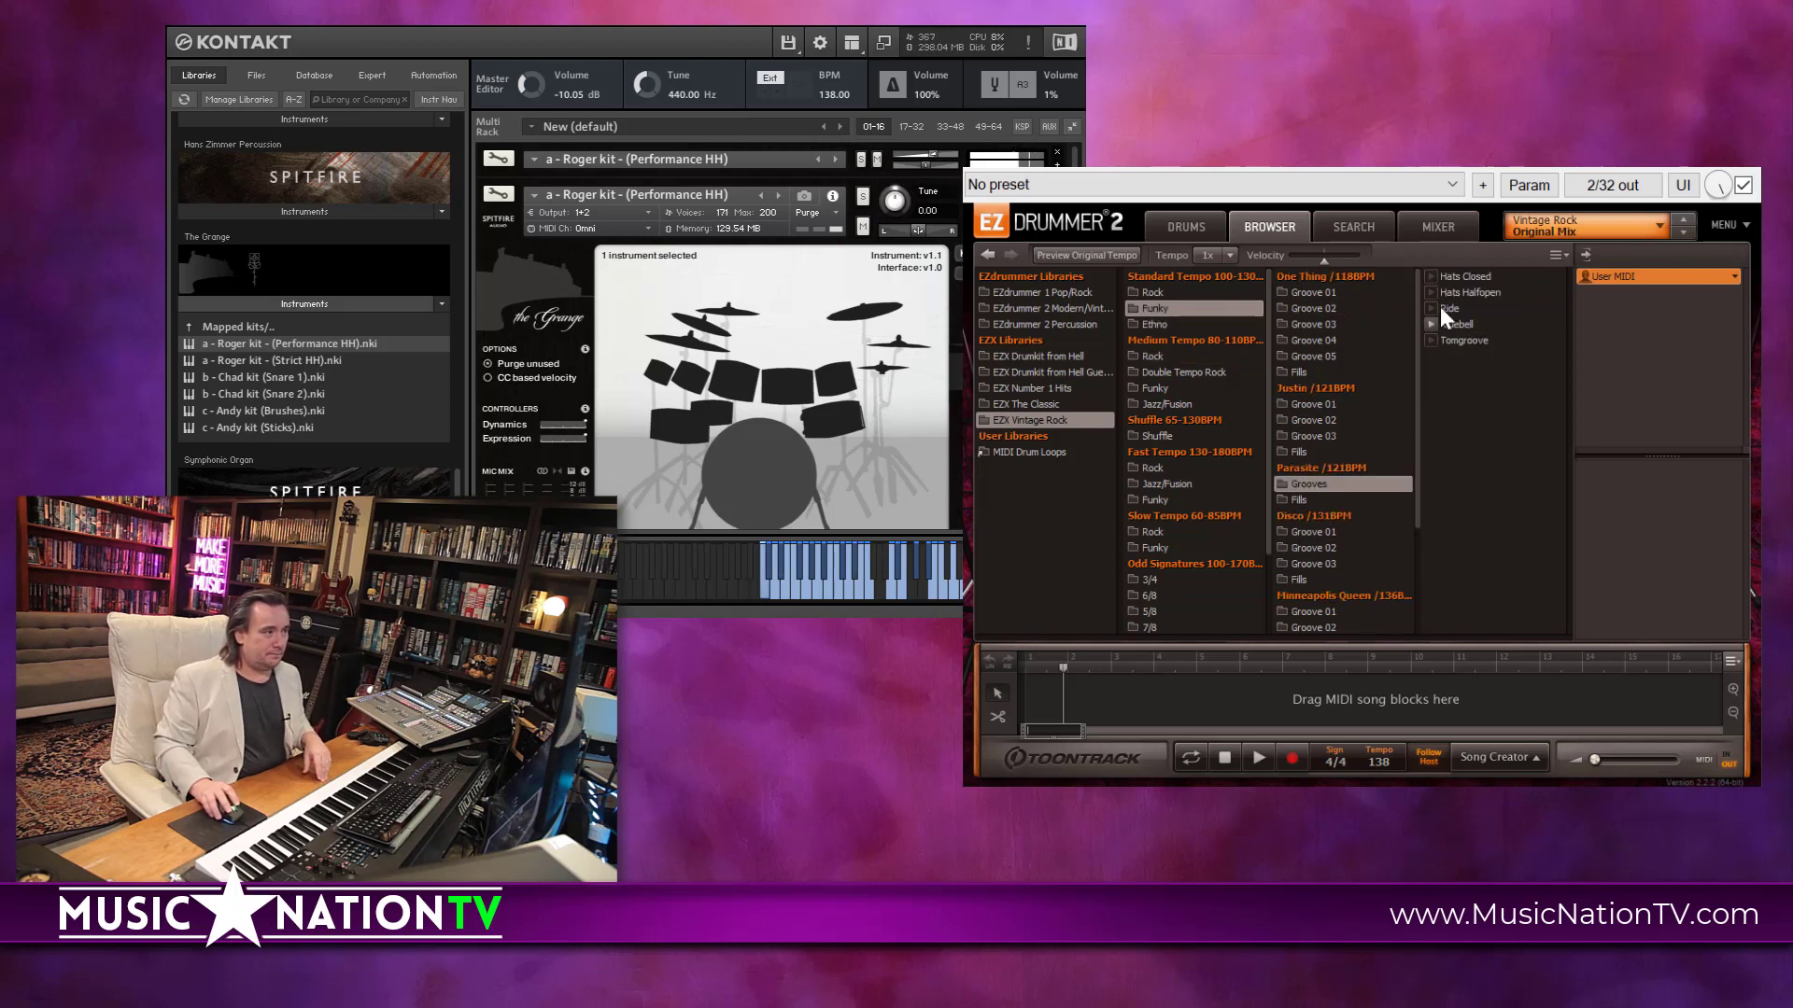
left_click(1436, 278)
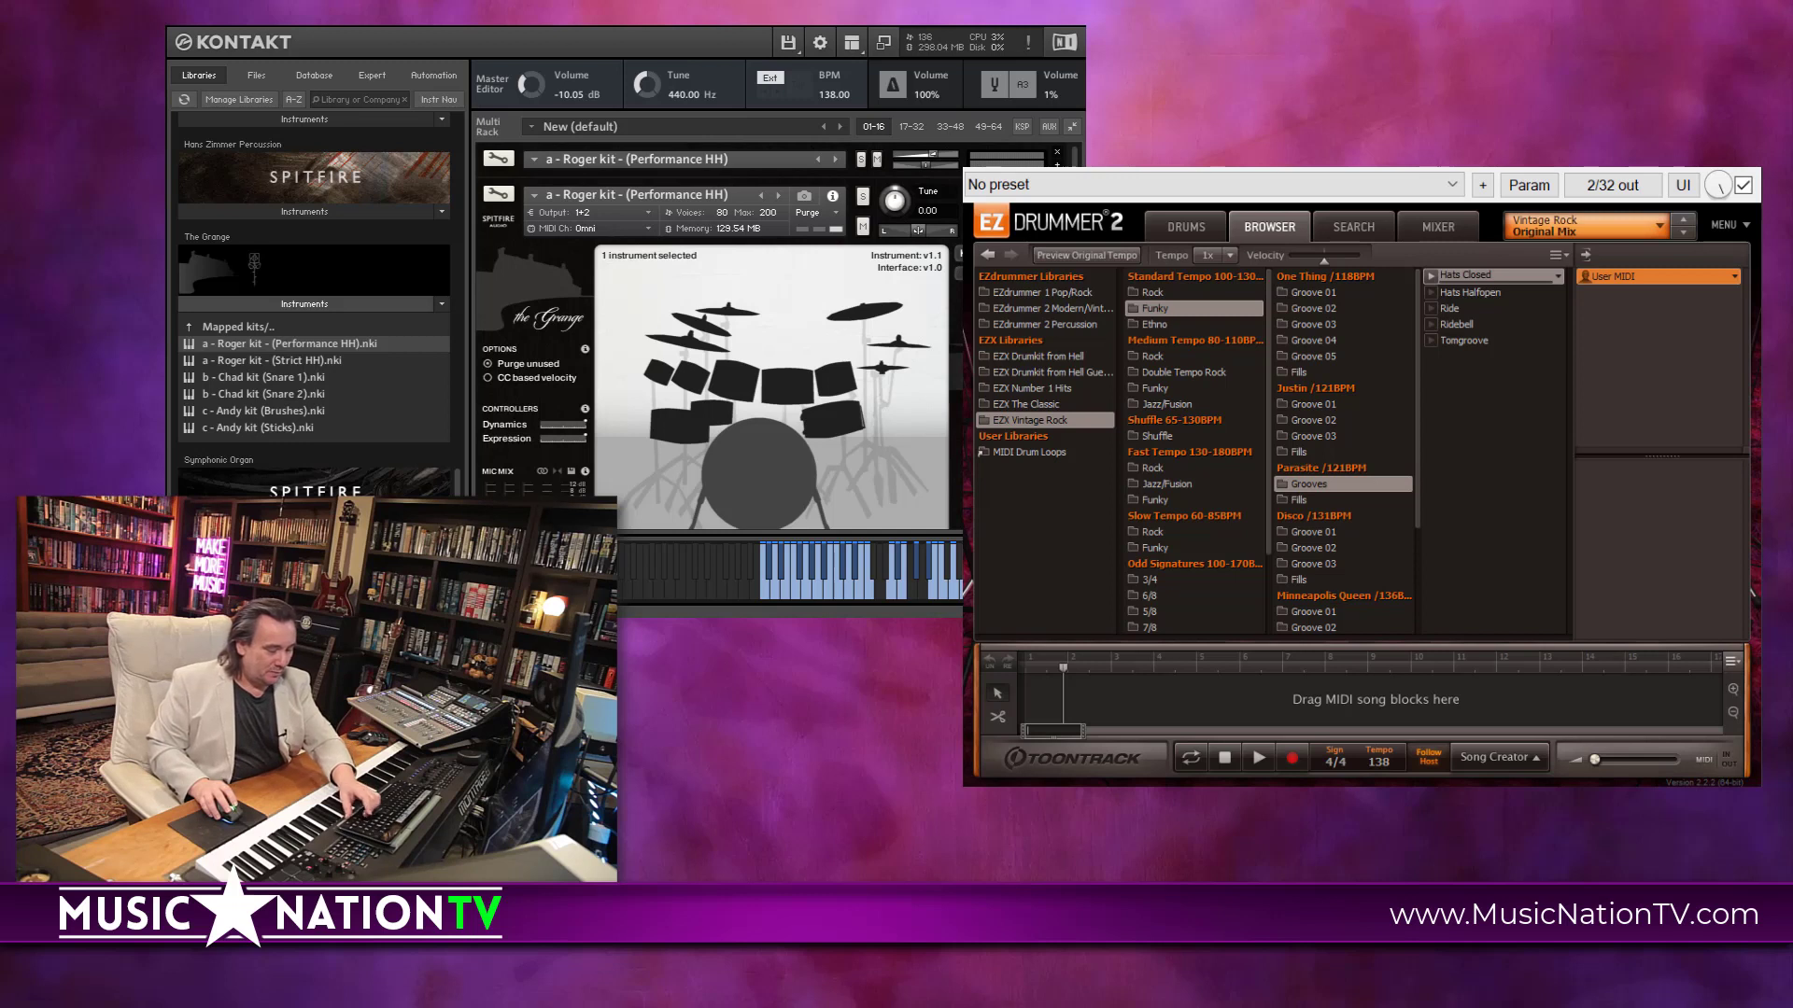
left_click(1436, 272)
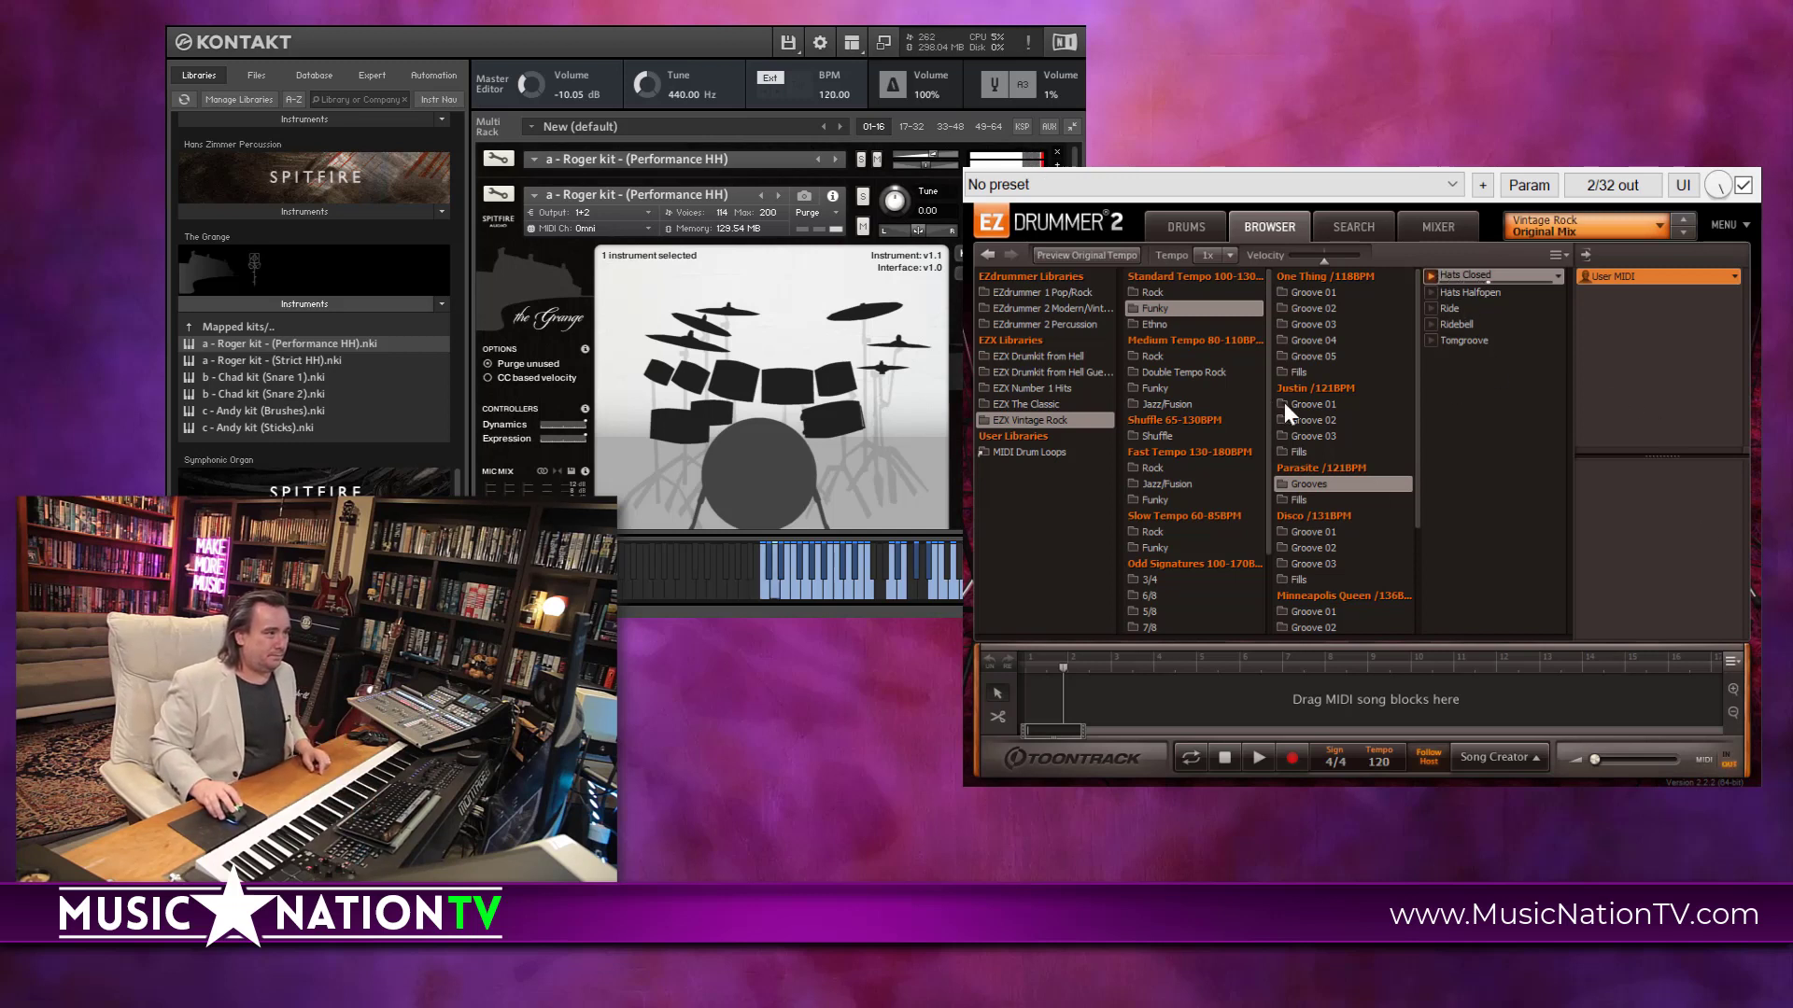
- Compare Hats Halfopen and Hats Open of medium-tempo Funky Preacher Man Groove 03, leaving Hats Halfopen playing
left_click(1151, 388)
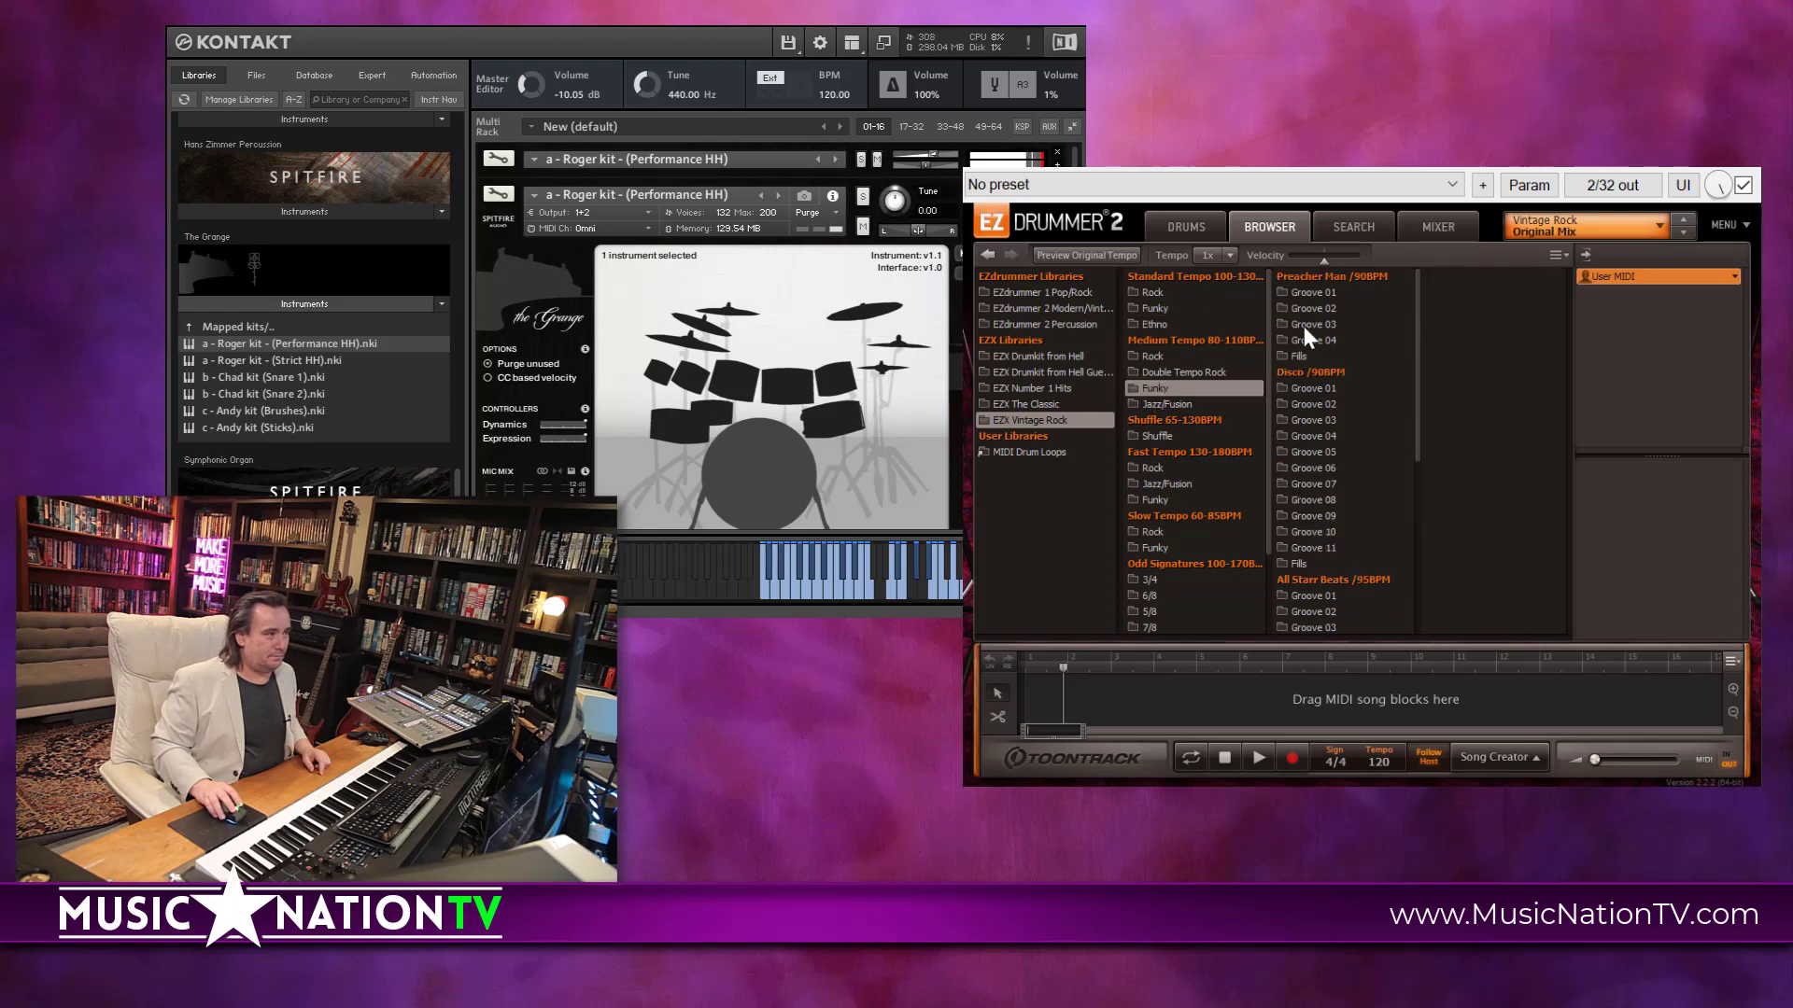
left_click(1305, 324)
left_click(1430, 294)
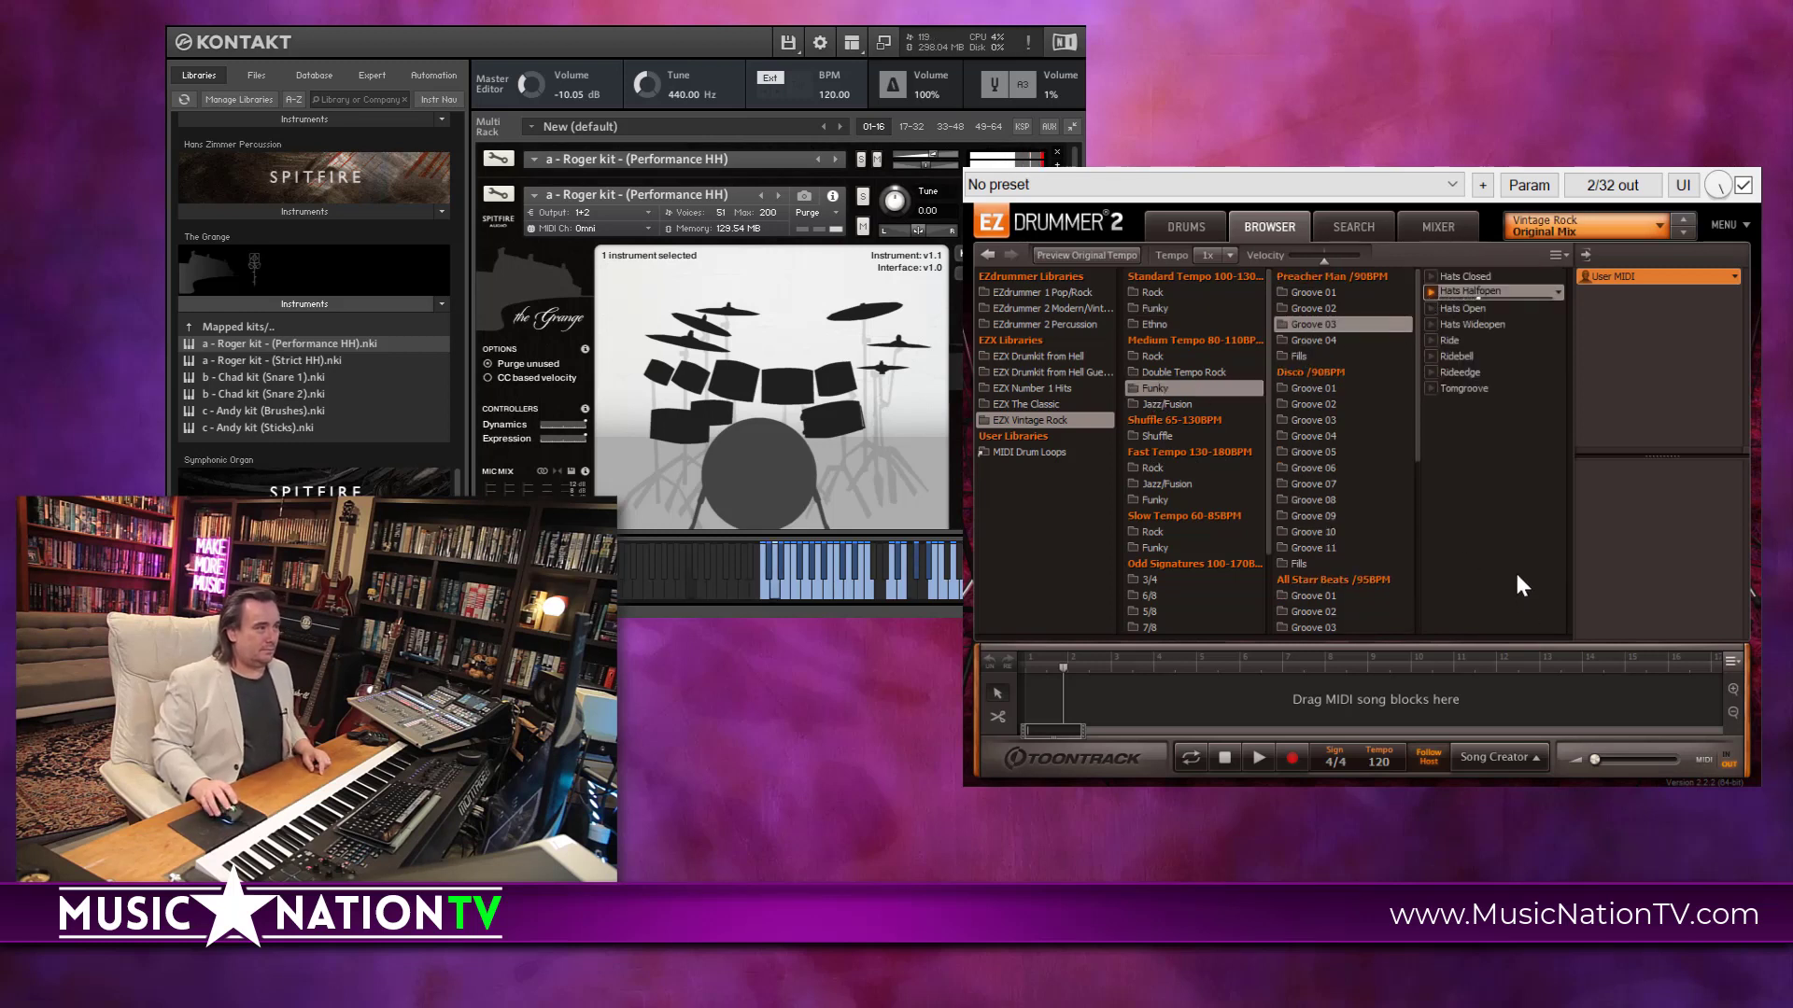
left_click(1430, 307)
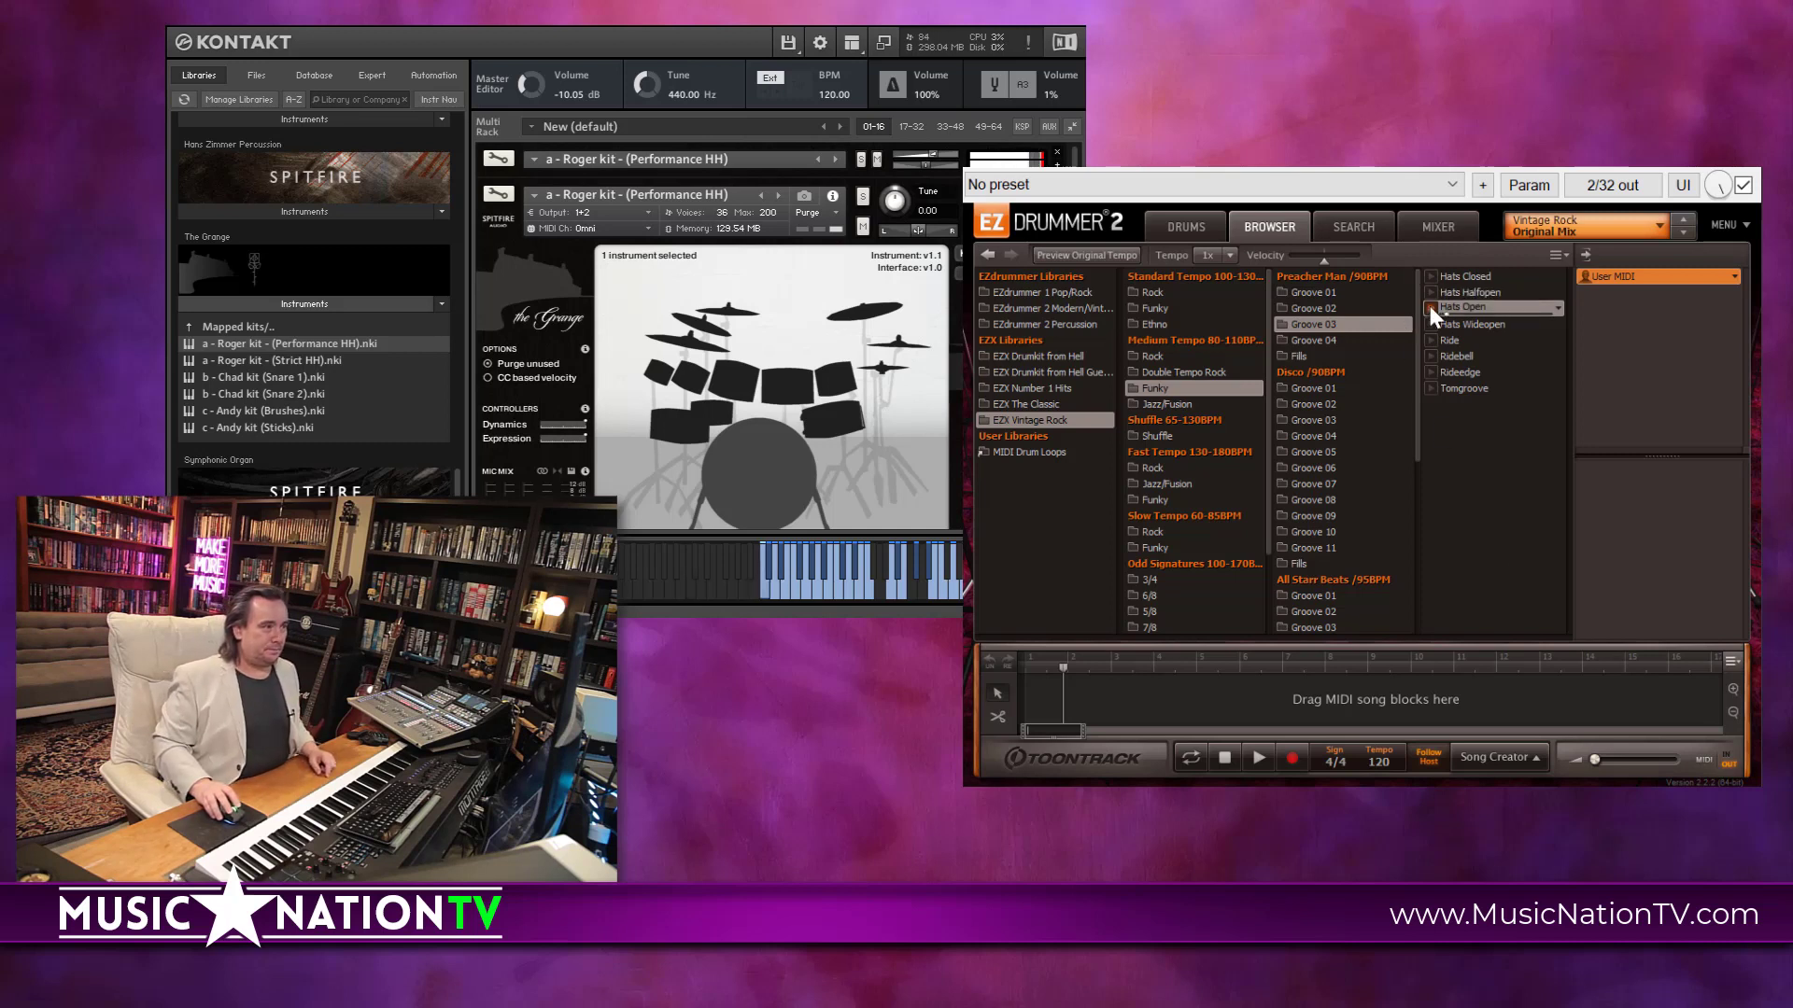
left_click(1430, 293)
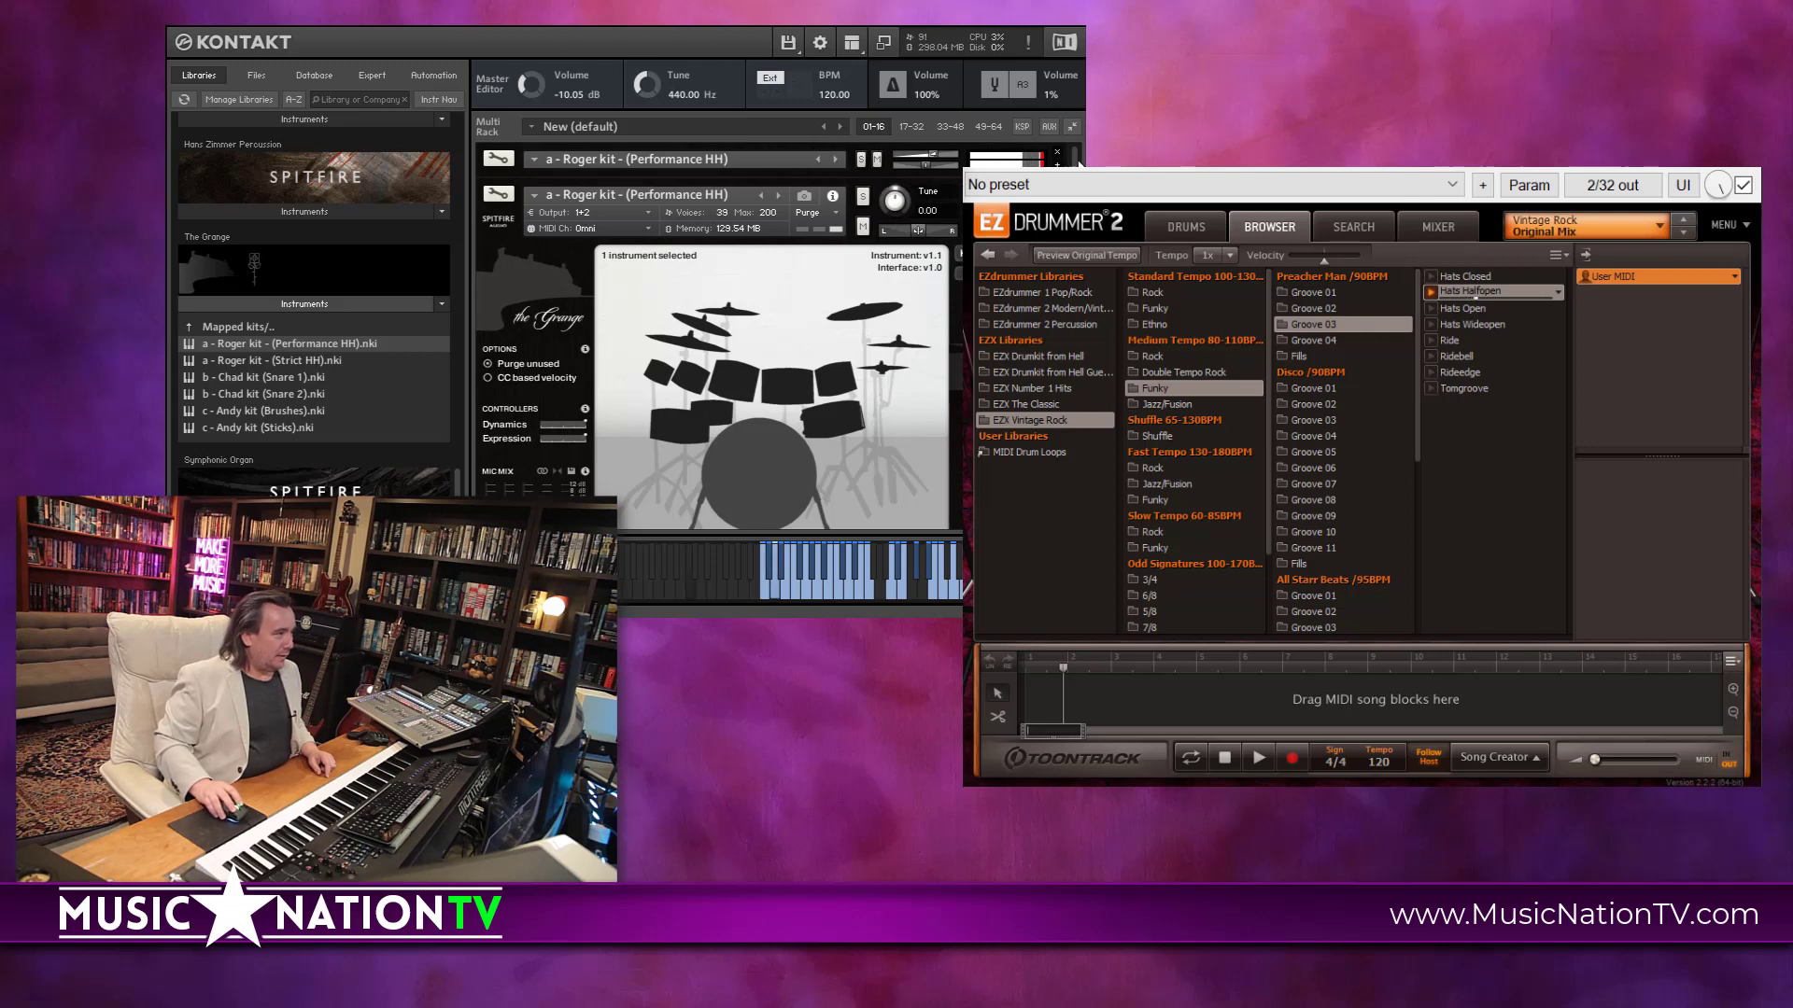
- Adjust the HH close-mic level in the first Roger kit's mic mix and review the second kit's mic mix
scroll(1058, 165, "down", 1)
scroll(478, 392, "up", 5)
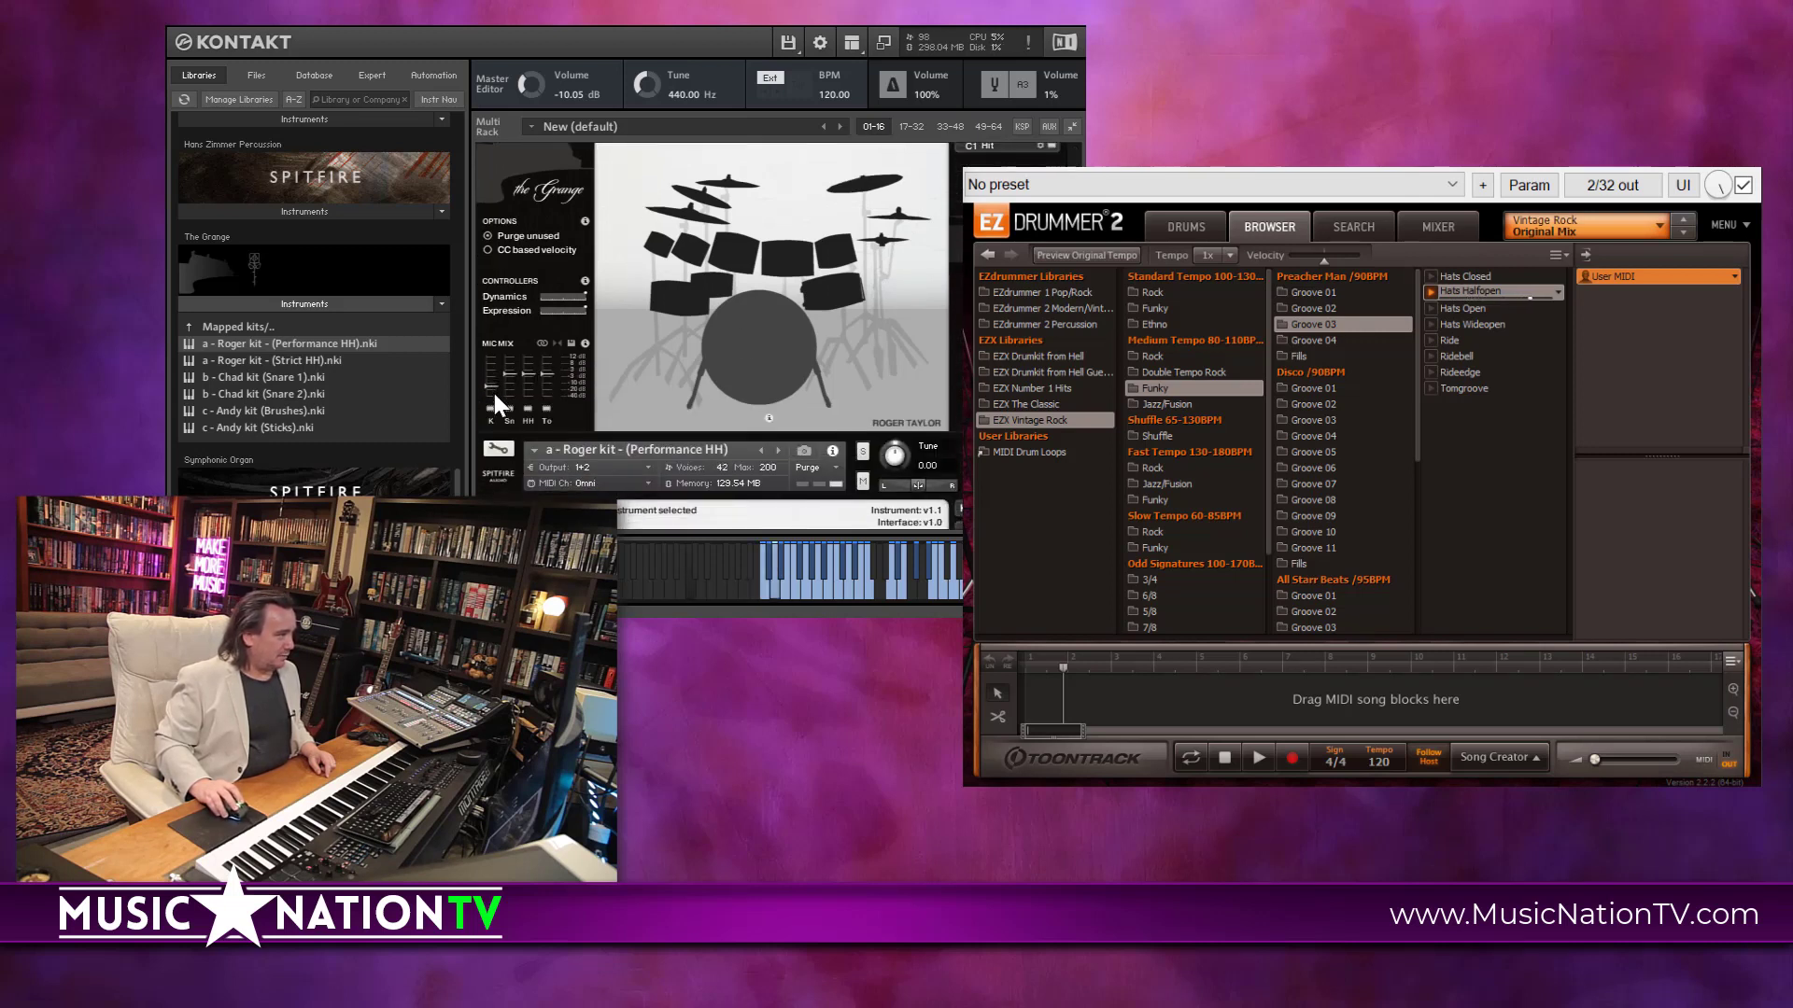
left_click_drag(526, 376, 529, 383)
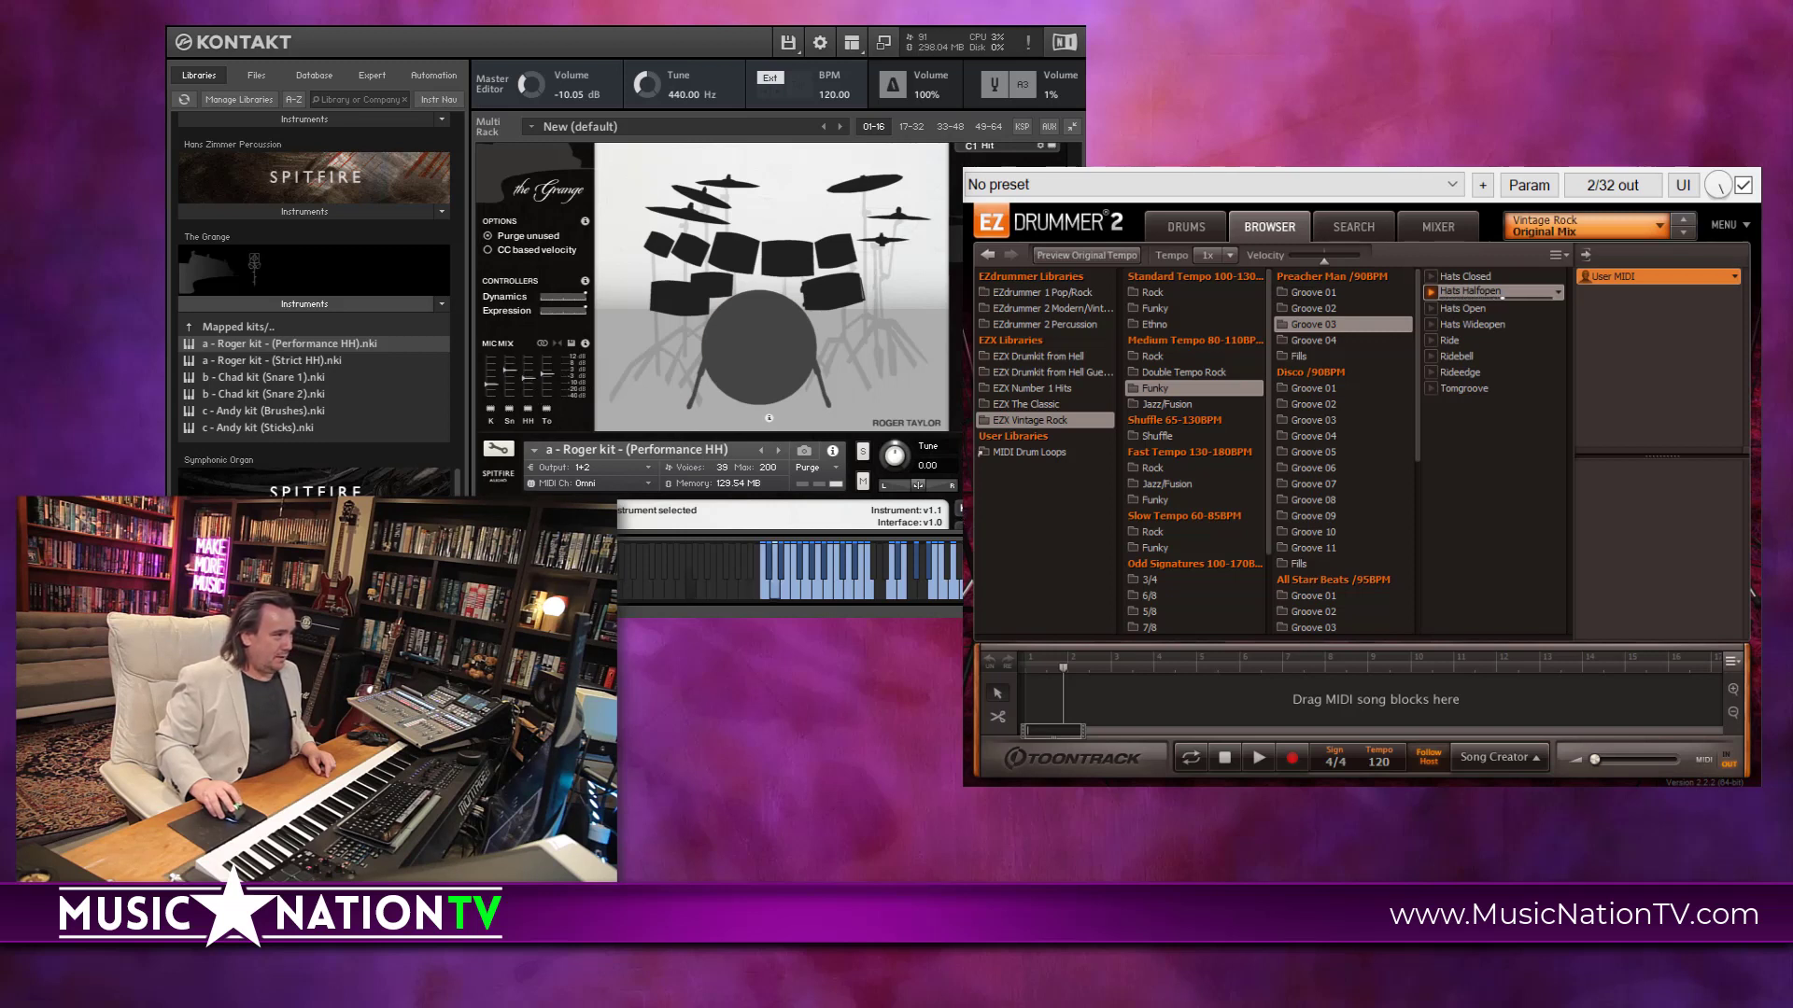
scroll(512, 360, "down", 5)
scroll(537, 451, "down", 1)
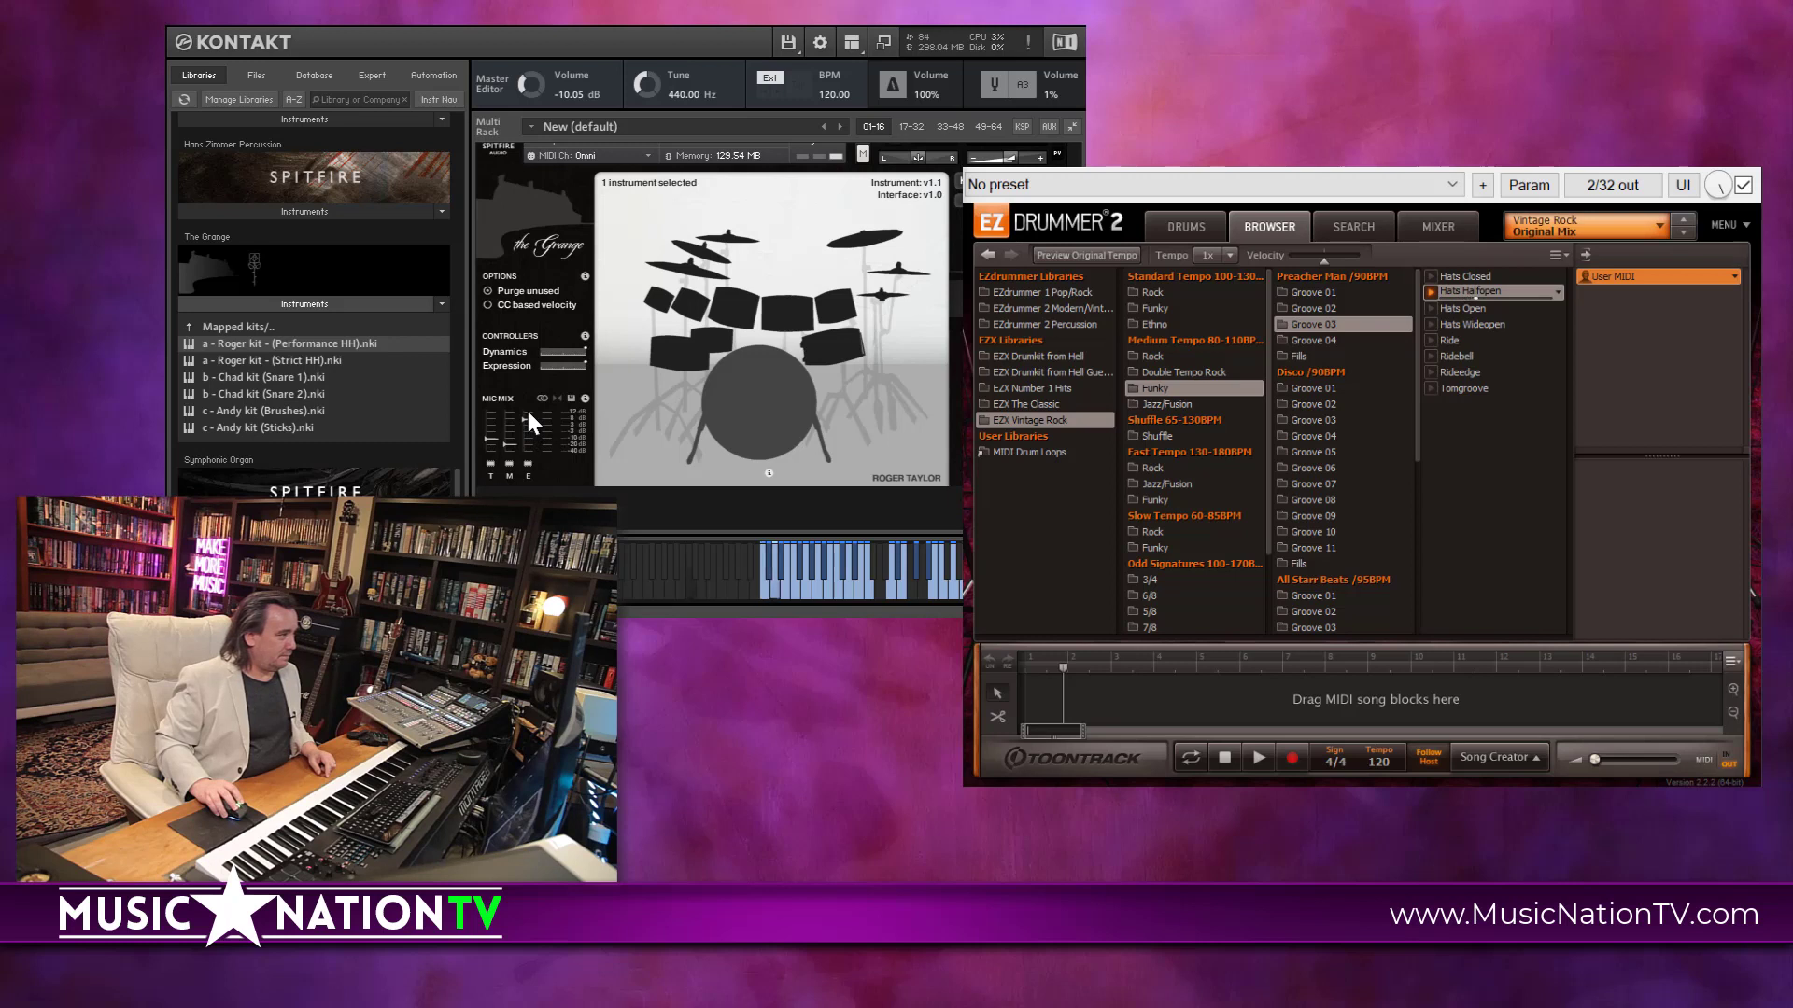
scroll(537, 420, "up", 2)
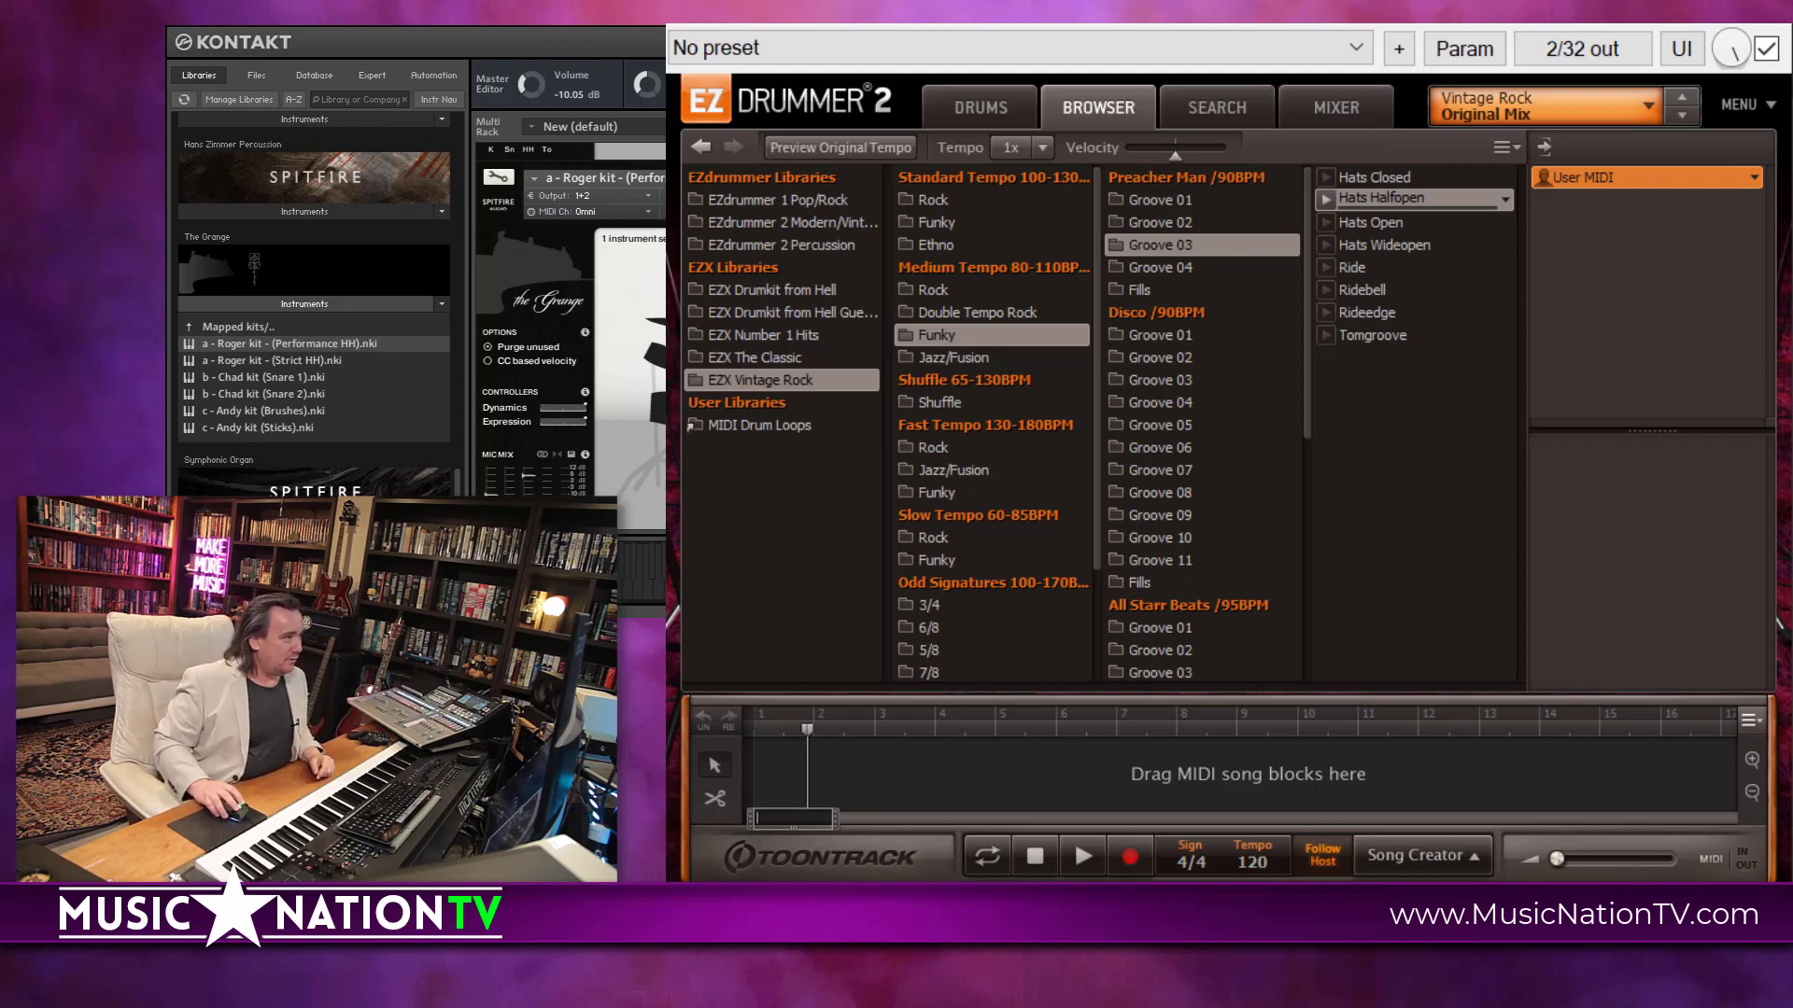
- Play Preacher Man Groove 03's Hats Halfopen with EZdrummer's output volume raised, and show its drum kit
left_click(1322, 199)
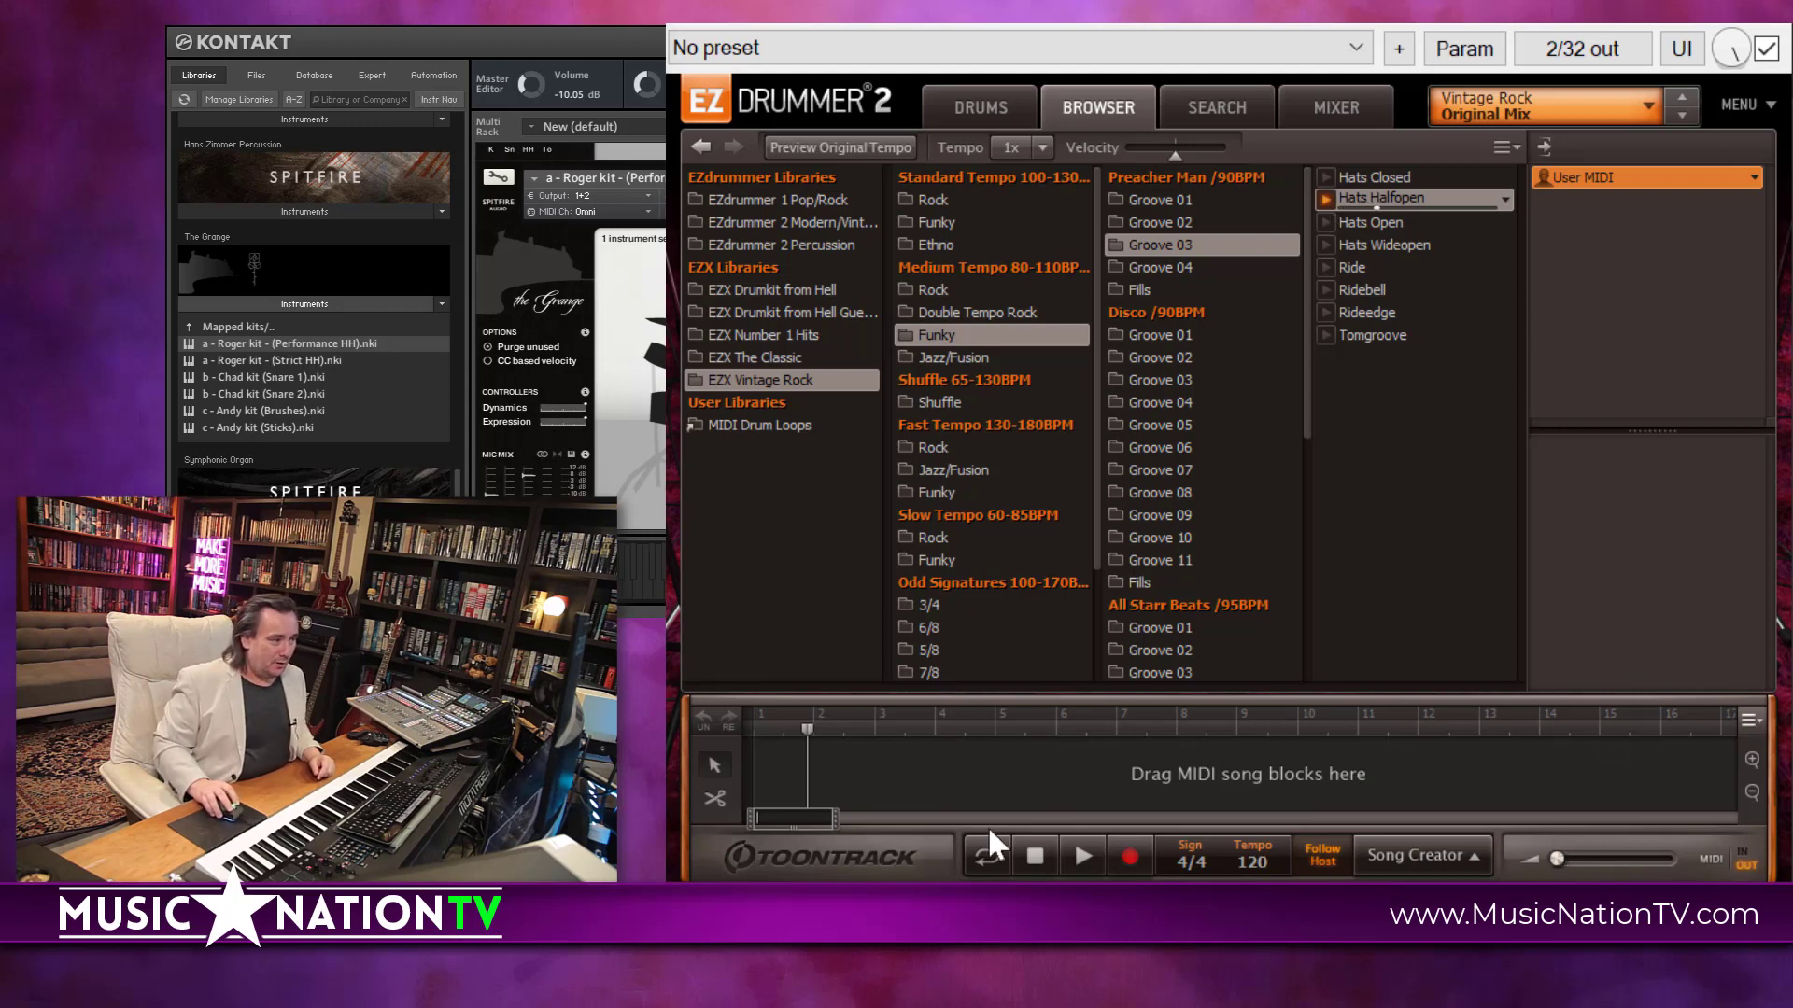
left_click_drag(1559, 857, 1638, 865)
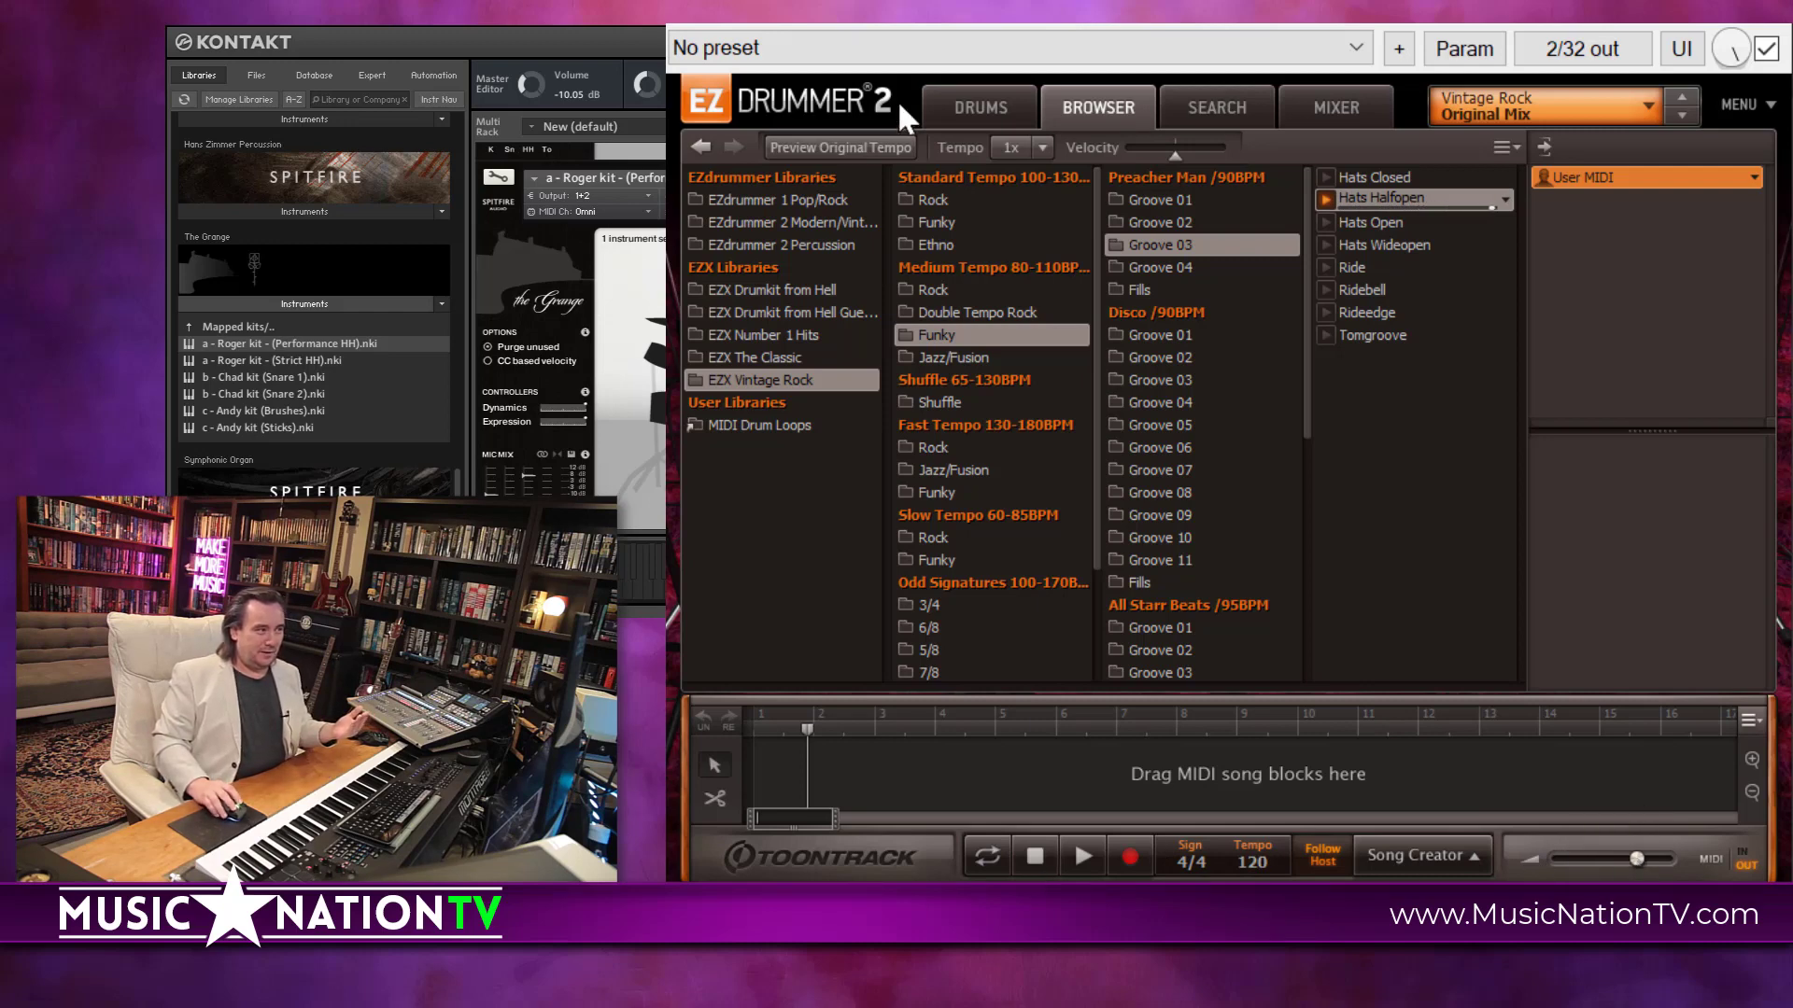
left_click(960, 108)
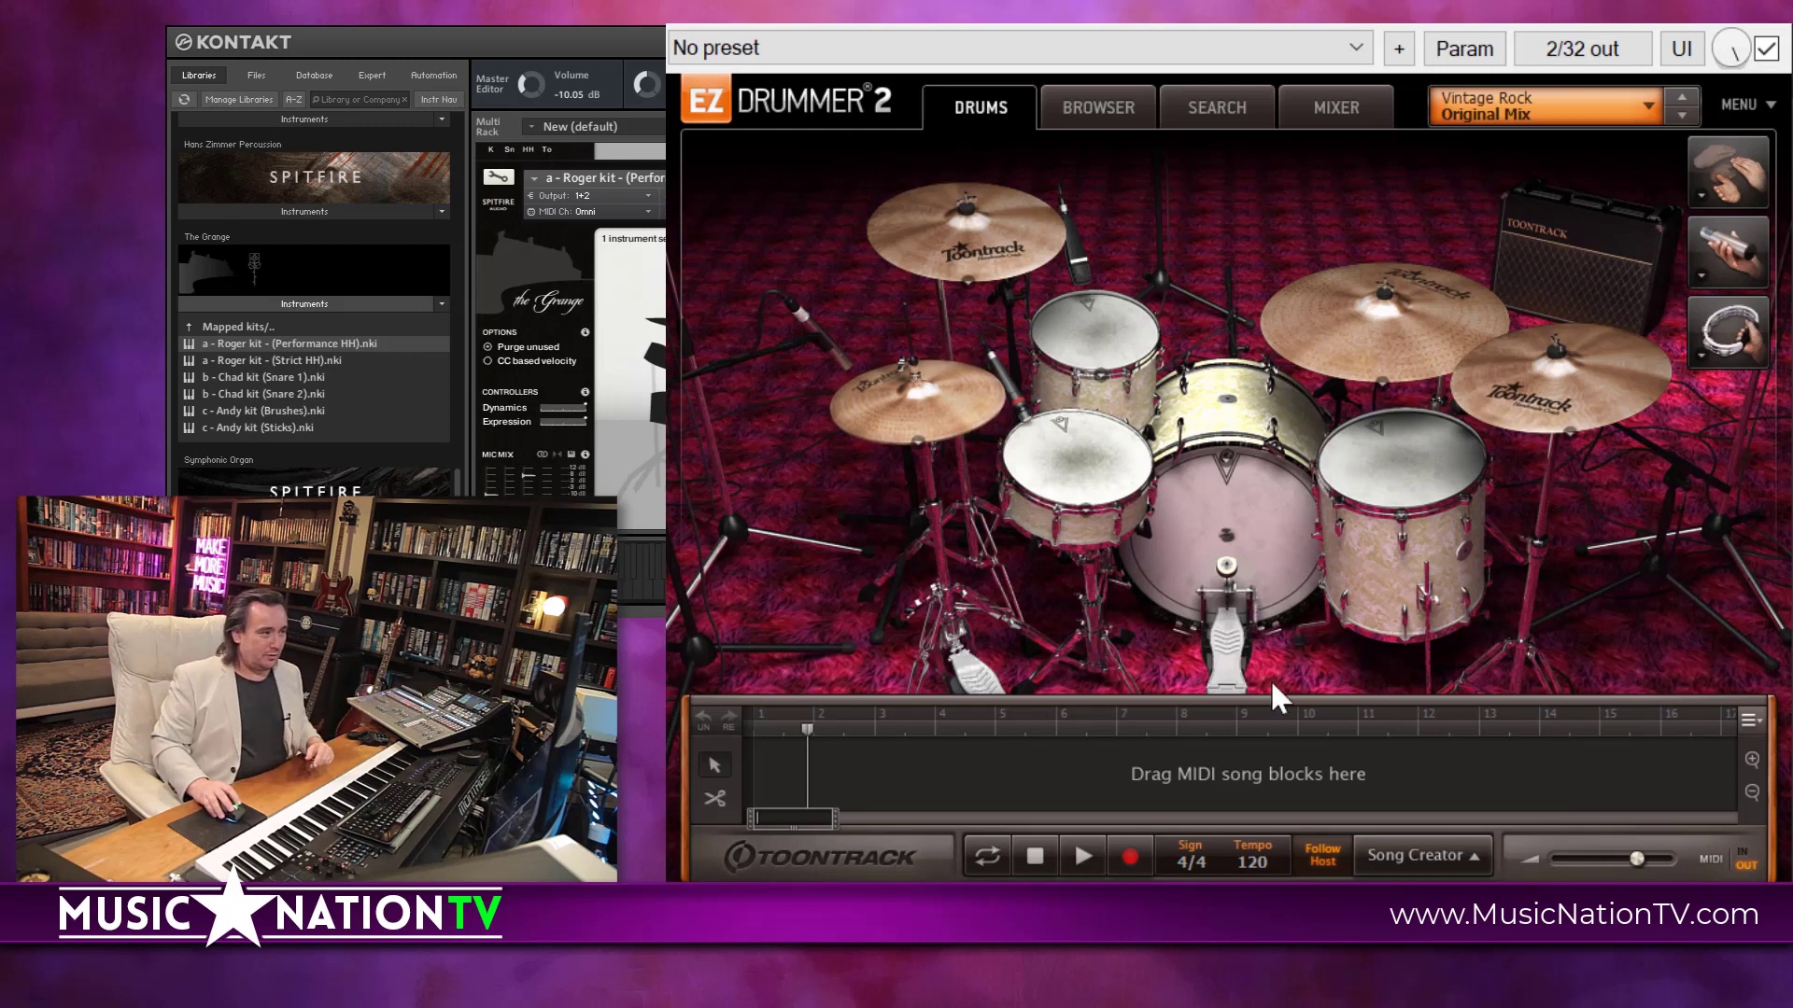
mouse_move(1636, 859)
left_mouse_down()
mouse_move(1548, 863)
mouse_move(1637, 869)
left_mouse_up()
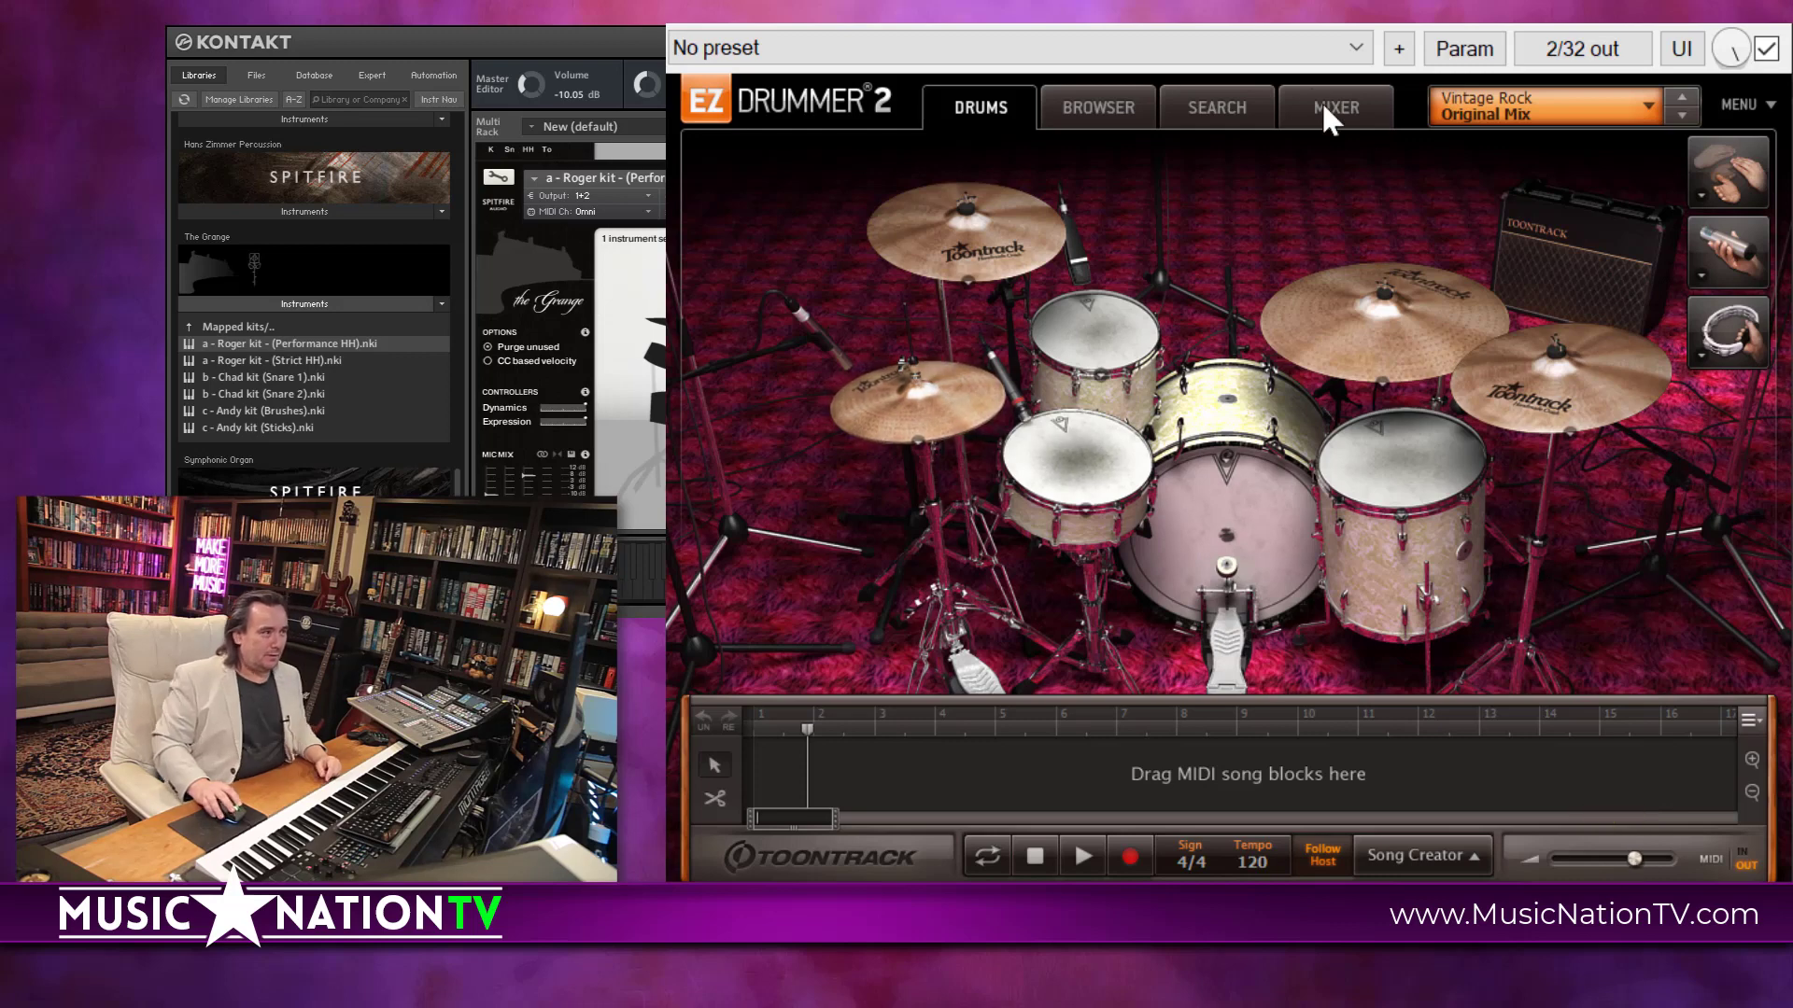
- Open EZdrummer's mixer and solo the Hi-Hat channel
left_click(1329, 99)
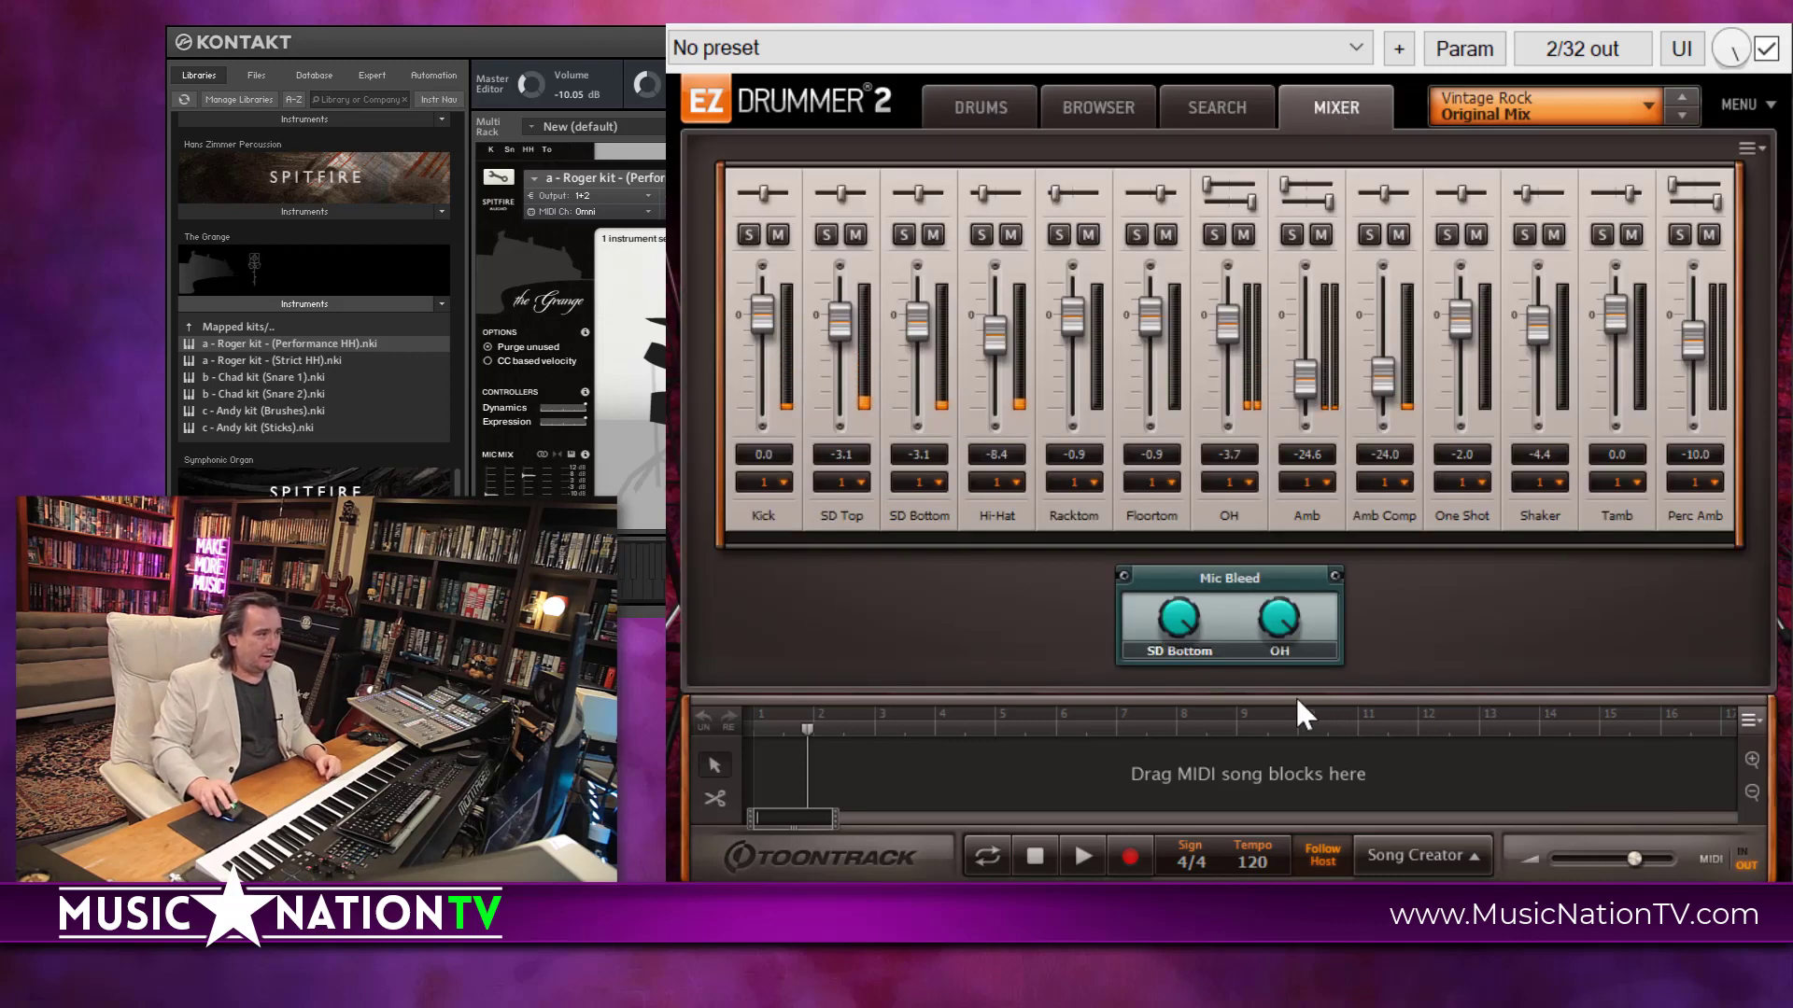
left_click(981, 234)
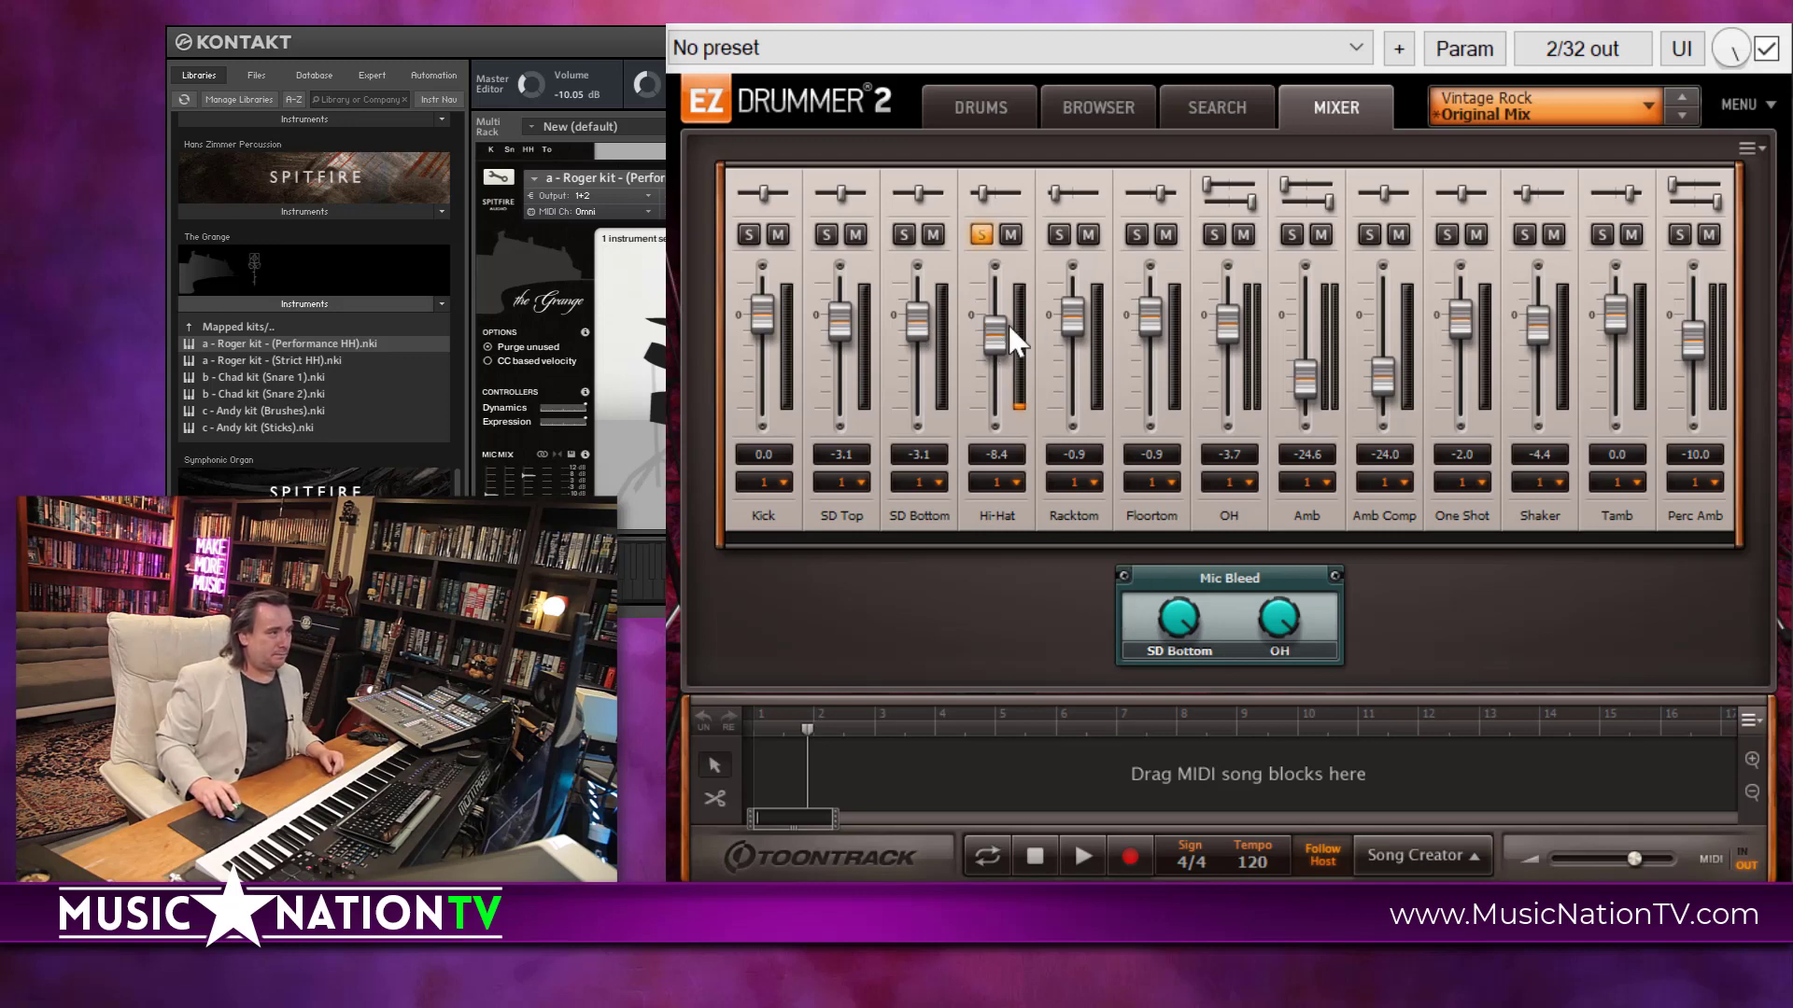
- Lower the Hi-Hat channel to -9.4, and solo SD Bottom with its level set to -10.8
left_click_drag(996, 334, 979, 390)
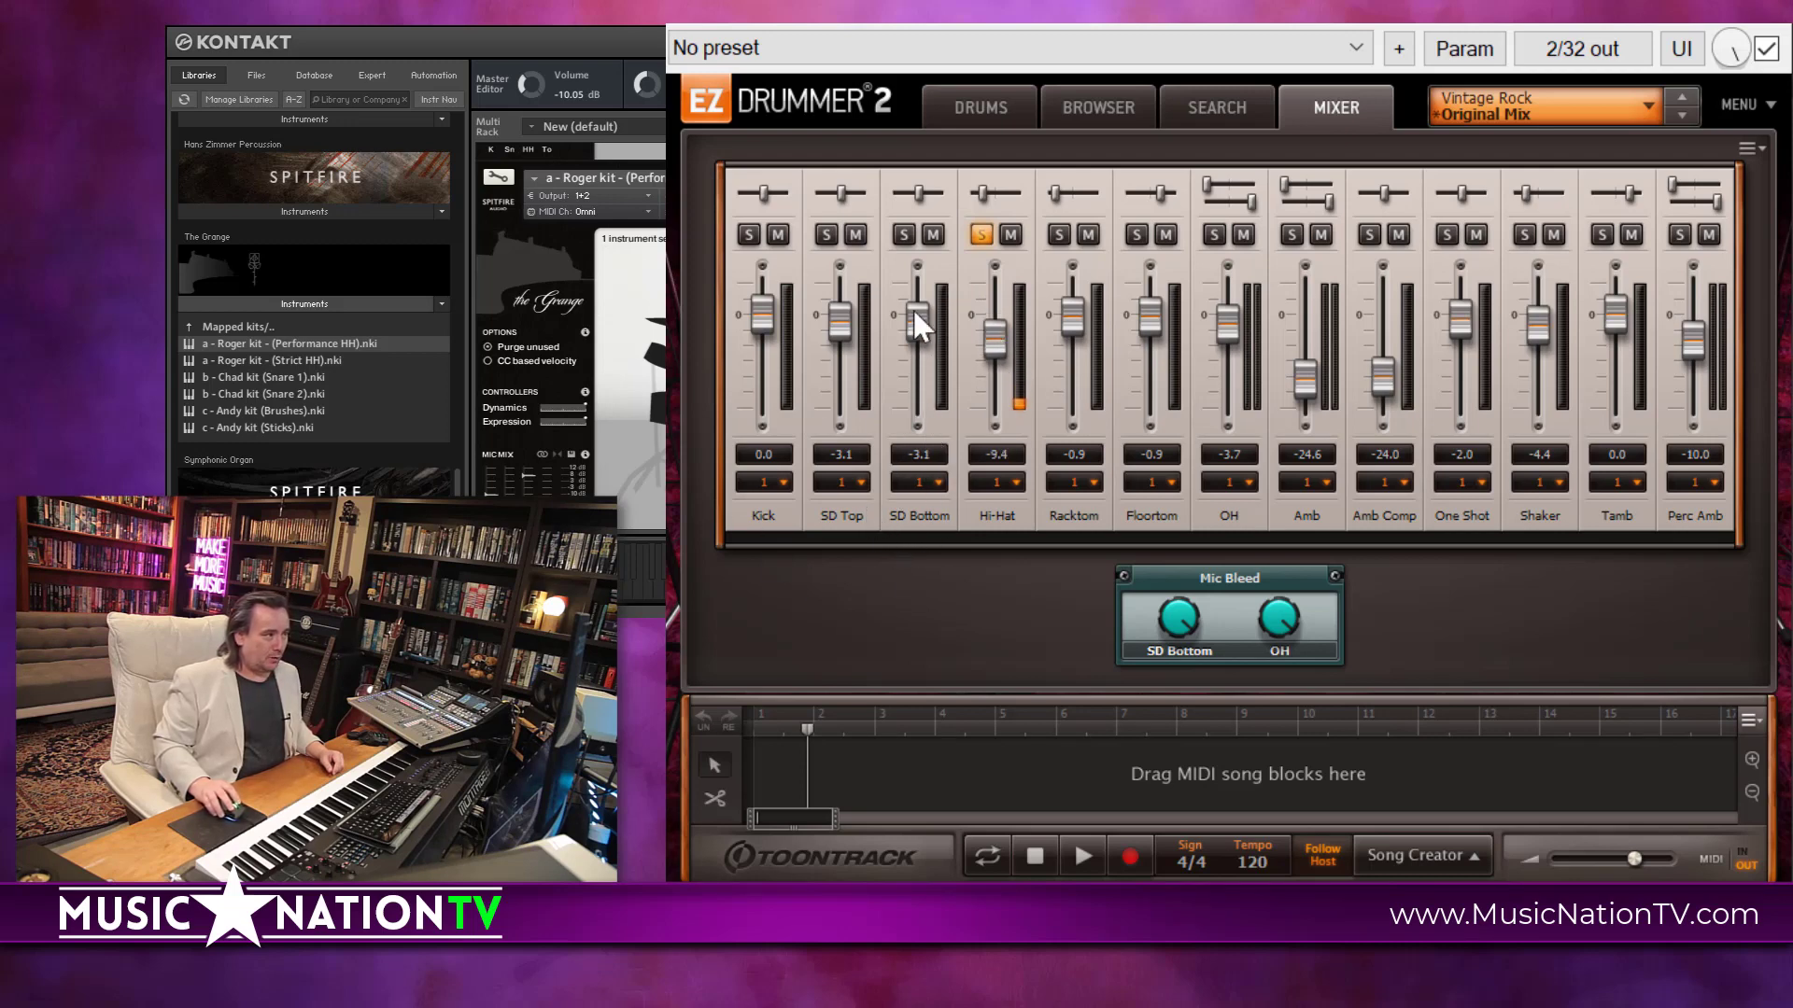
left_click(904, 237)
mouse_move(917, 327)
left_mouse_down()
mouse_move(921, 291)
mouse_move(927, 366)
mouse_move(922, 352)
left_mouse_up()
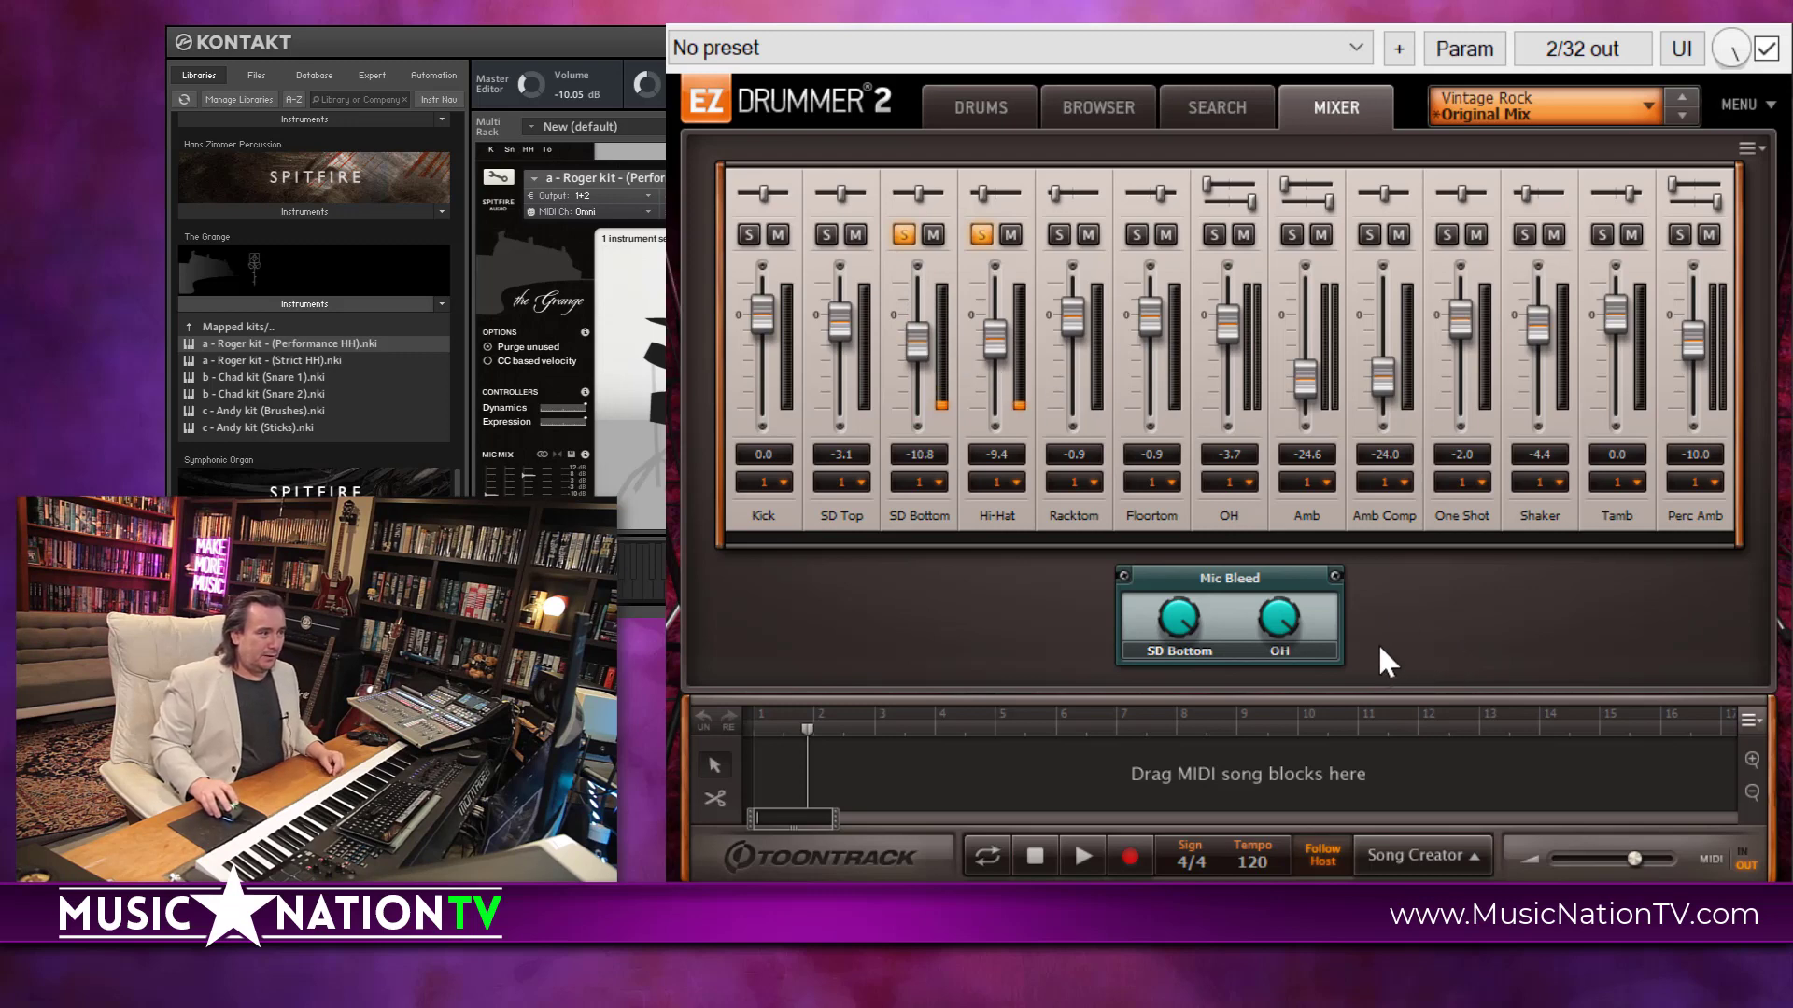
- Solo the OH channel and set its level to -1.3
mouse_move(1228, 322)
left_mouse_down()
mouse_move(1228, 397)
mouse_move(1229, 313)
left_mouse_up()
left_click(1214, 235)
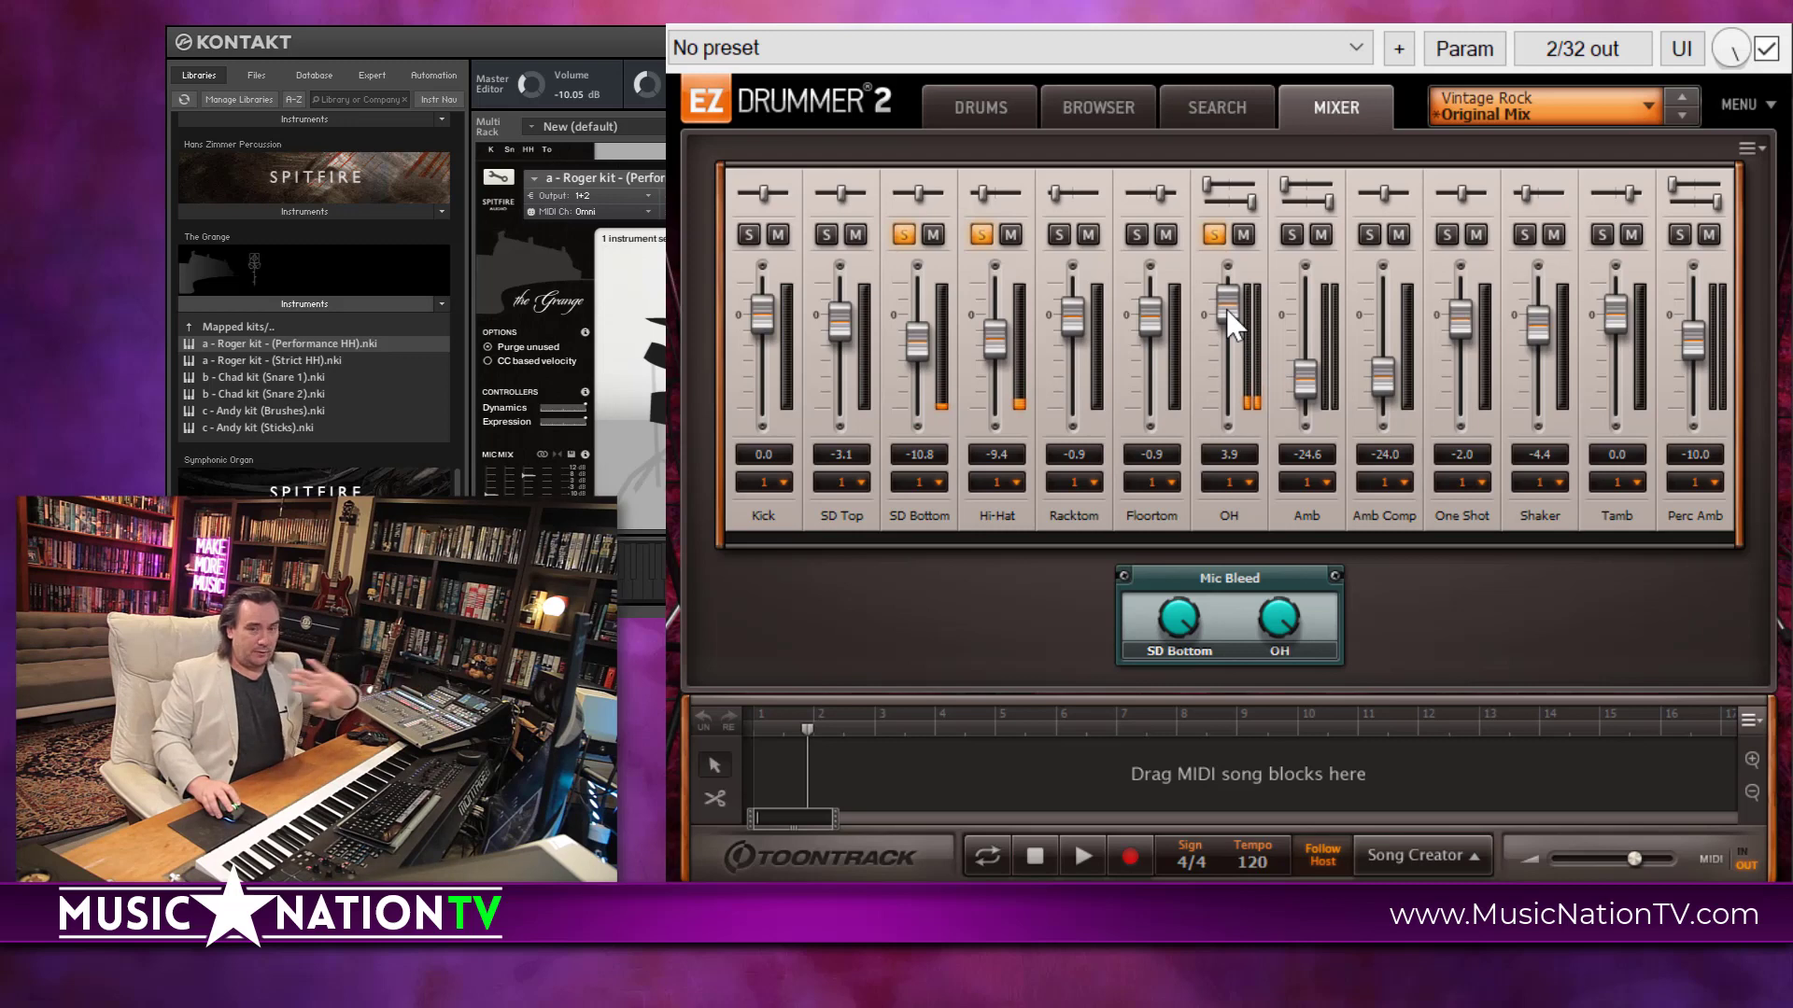
mouse_move(1228, 313)
left_mouse_down()
mouse_move(1238, 297)
mouse_move(1227, 323)
left_mouse_up()
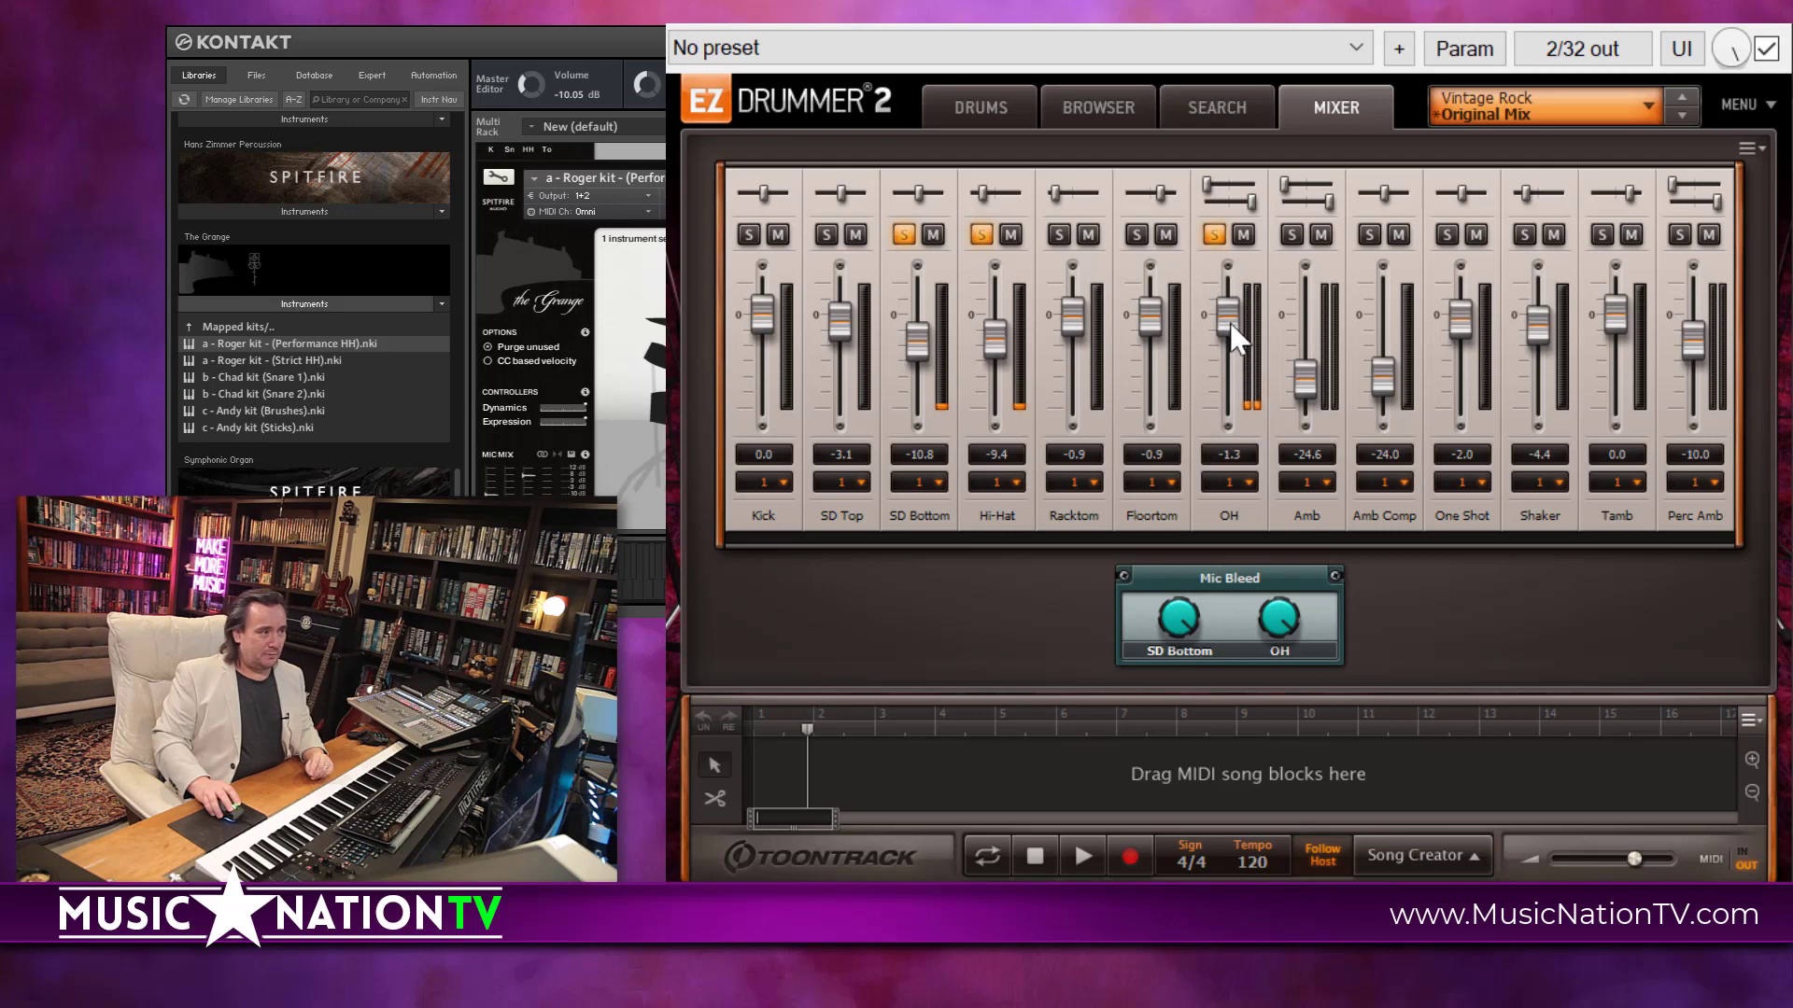
- Lower EZdrummer's output volume slightly and stop the Hats Halfopen groove, returning to the mixer
mouse_move(1632, 861)
left_mouse_down()
mouse_move(1578, 864)
mouse_move(1658, 860)
mouse_move(1630, 861)
left_mouse_up()
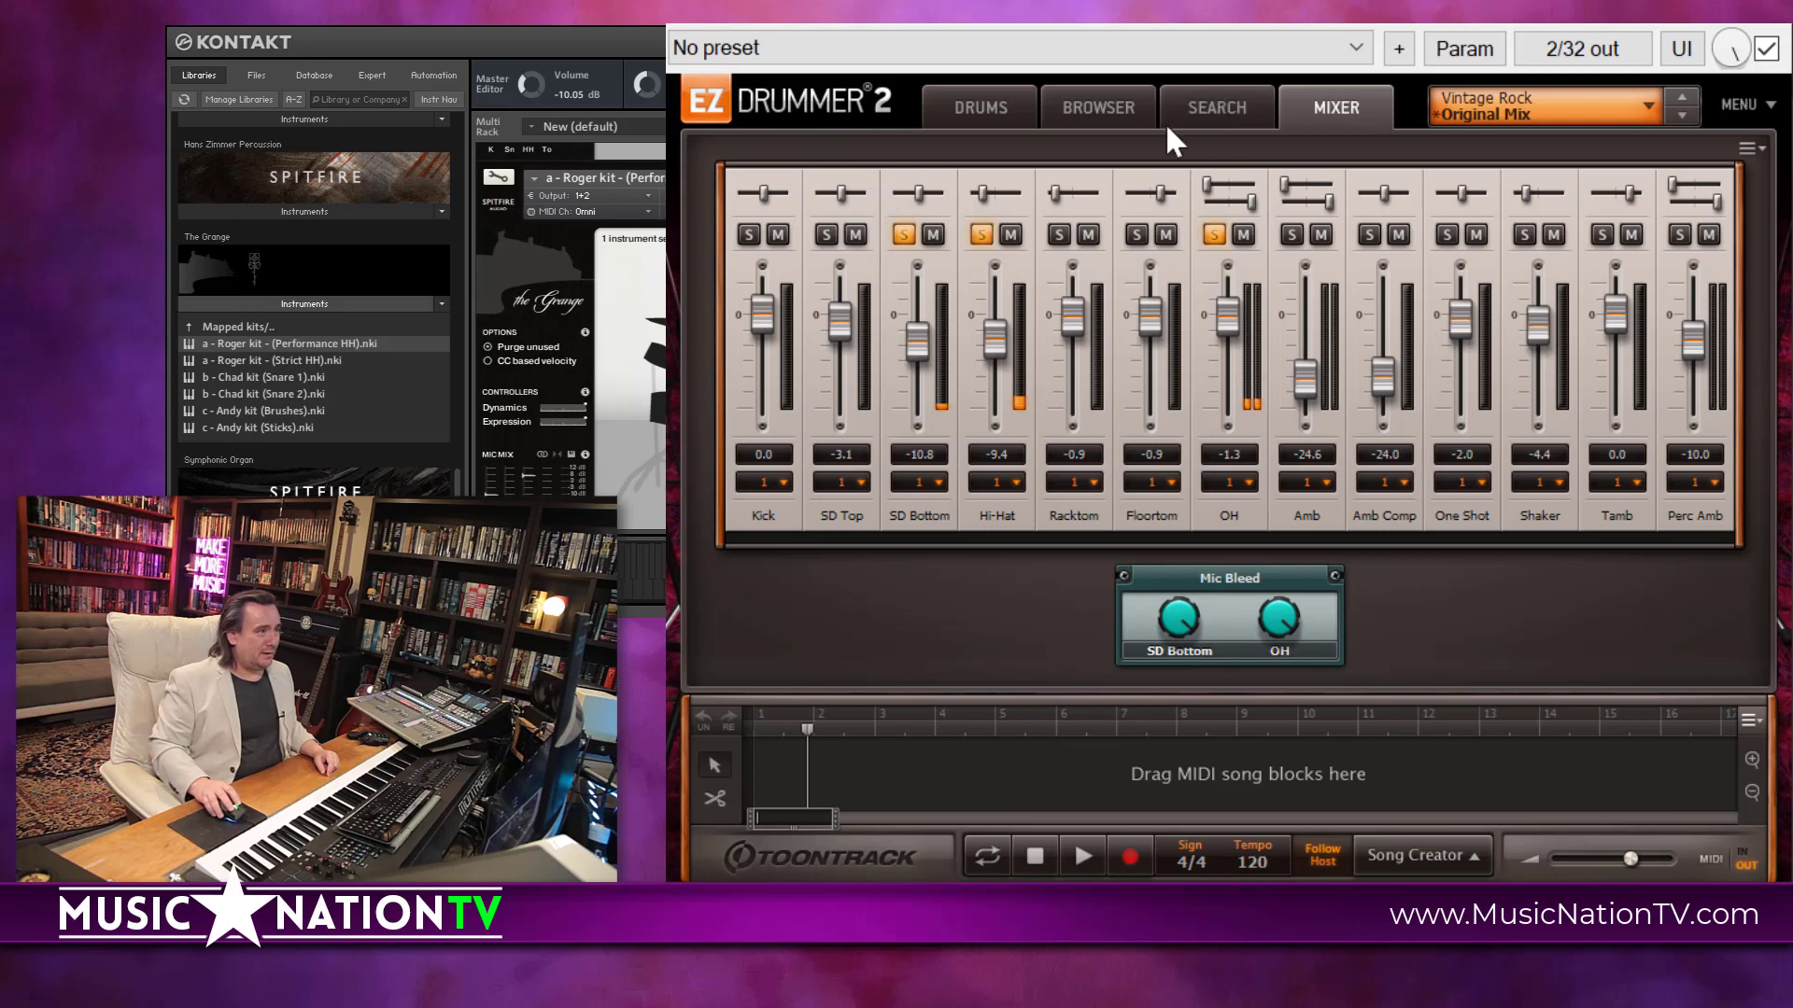
left_click(1141, 115)
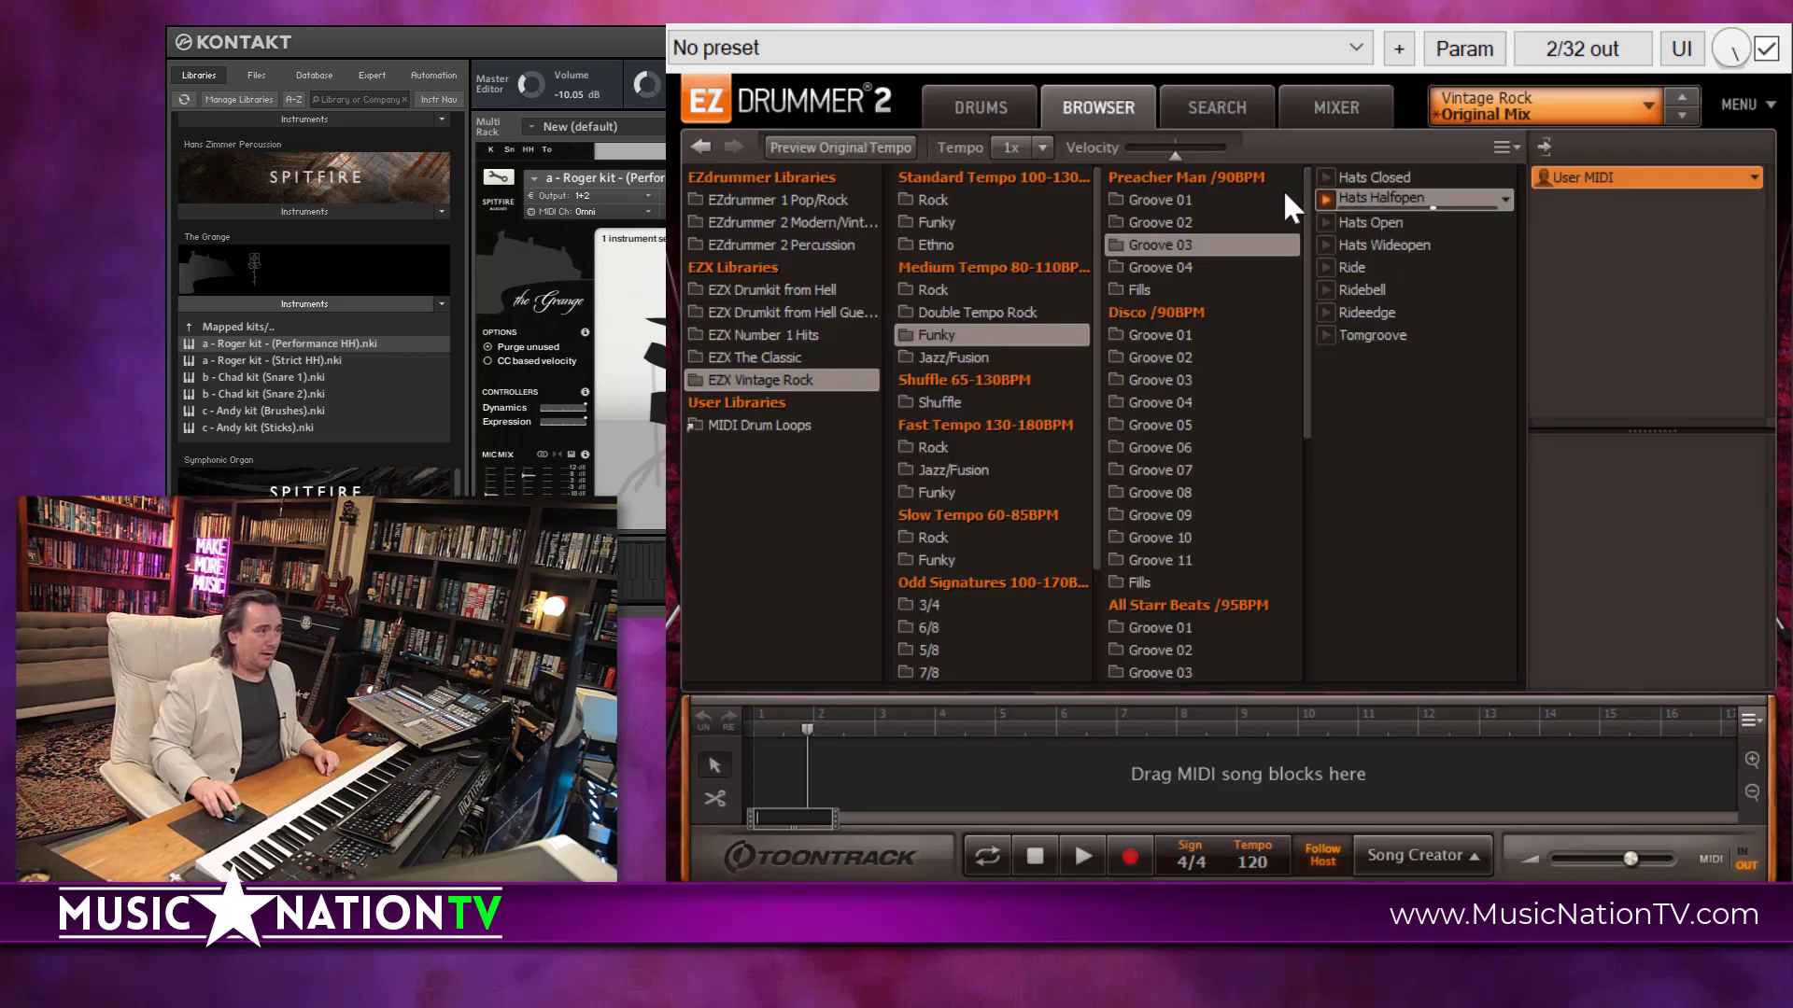
left_click(1335, 103)
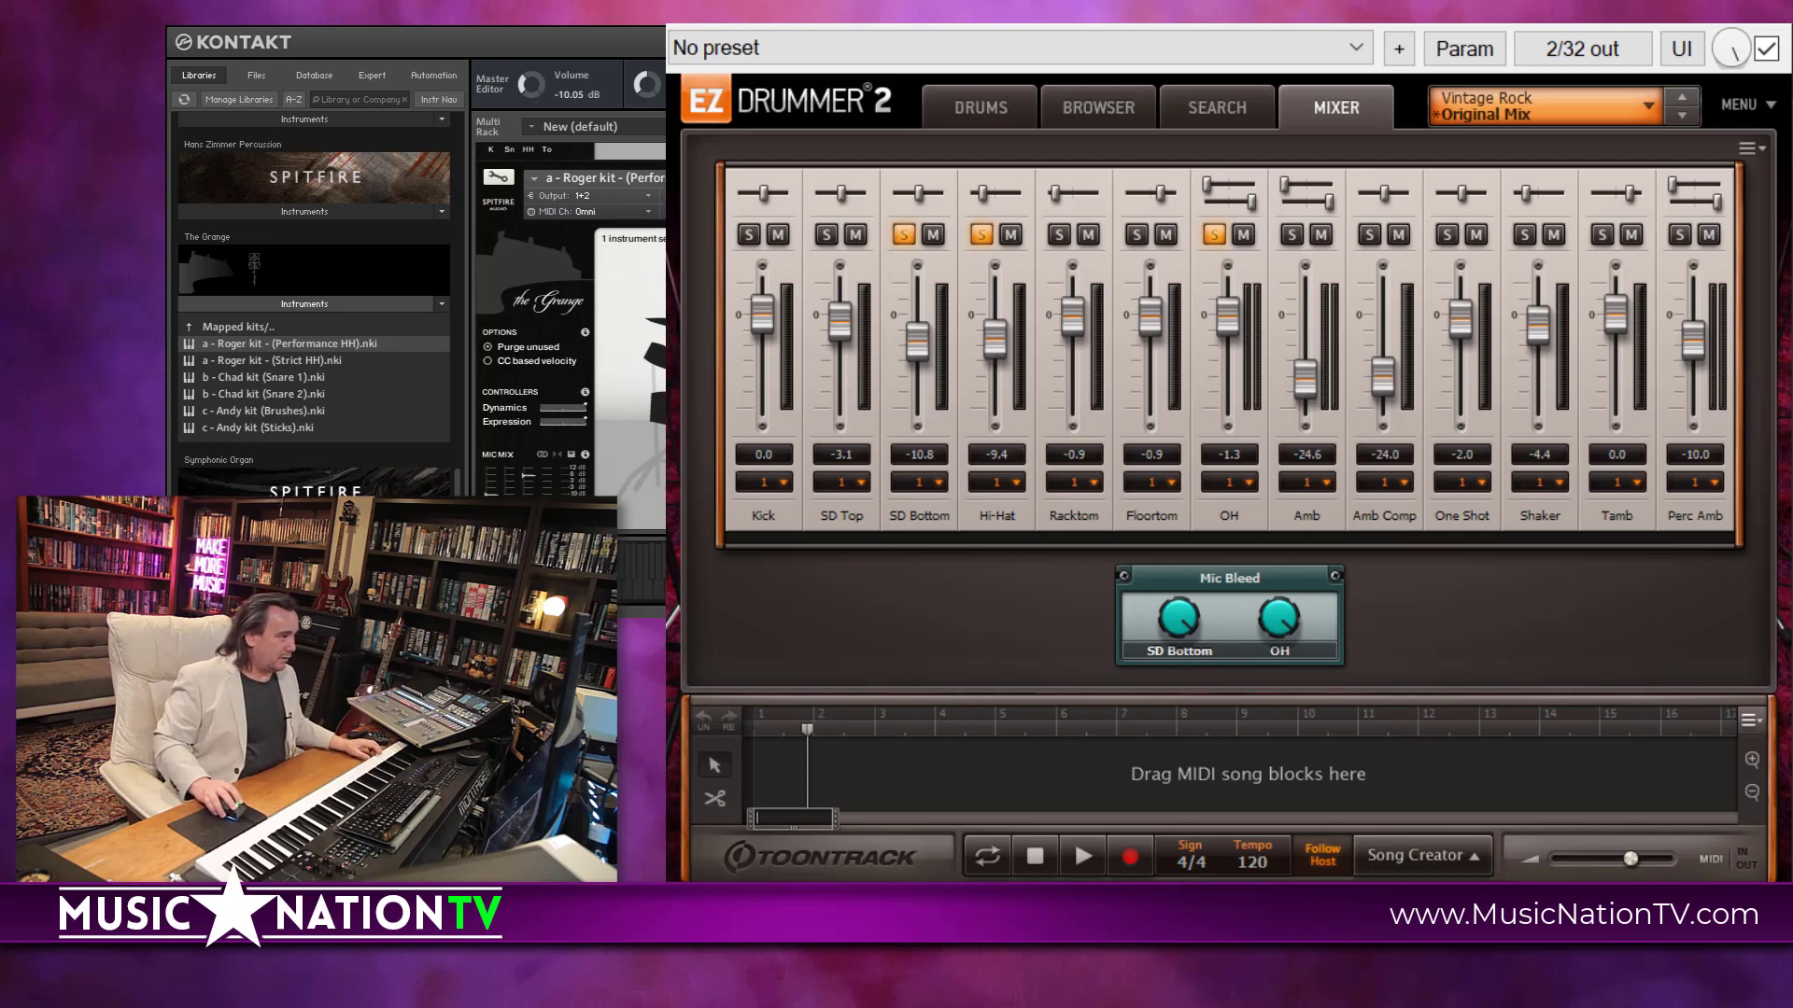
- Show the first Roger kit's mic mix in Kontakt, and solo EZdrummer's Kick channel with its level raised to 11.0
scroll(569, 280, "down", 1)
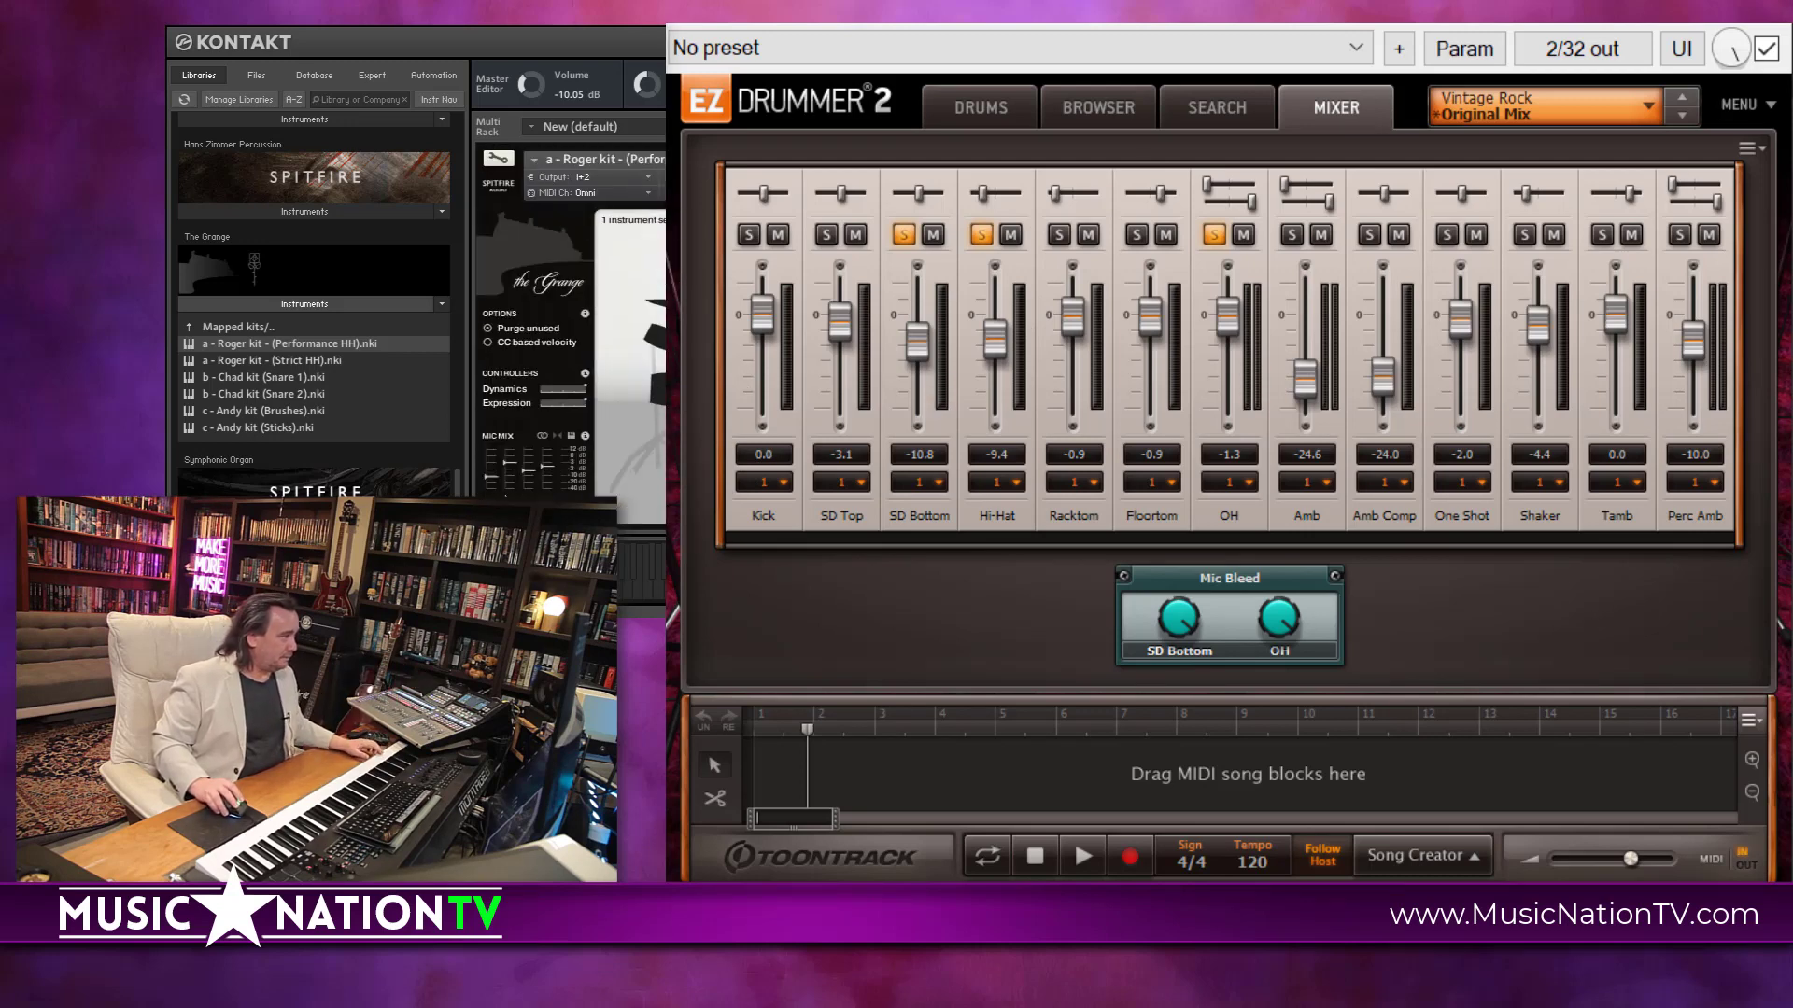
scroll(558, 481, "up", 2)
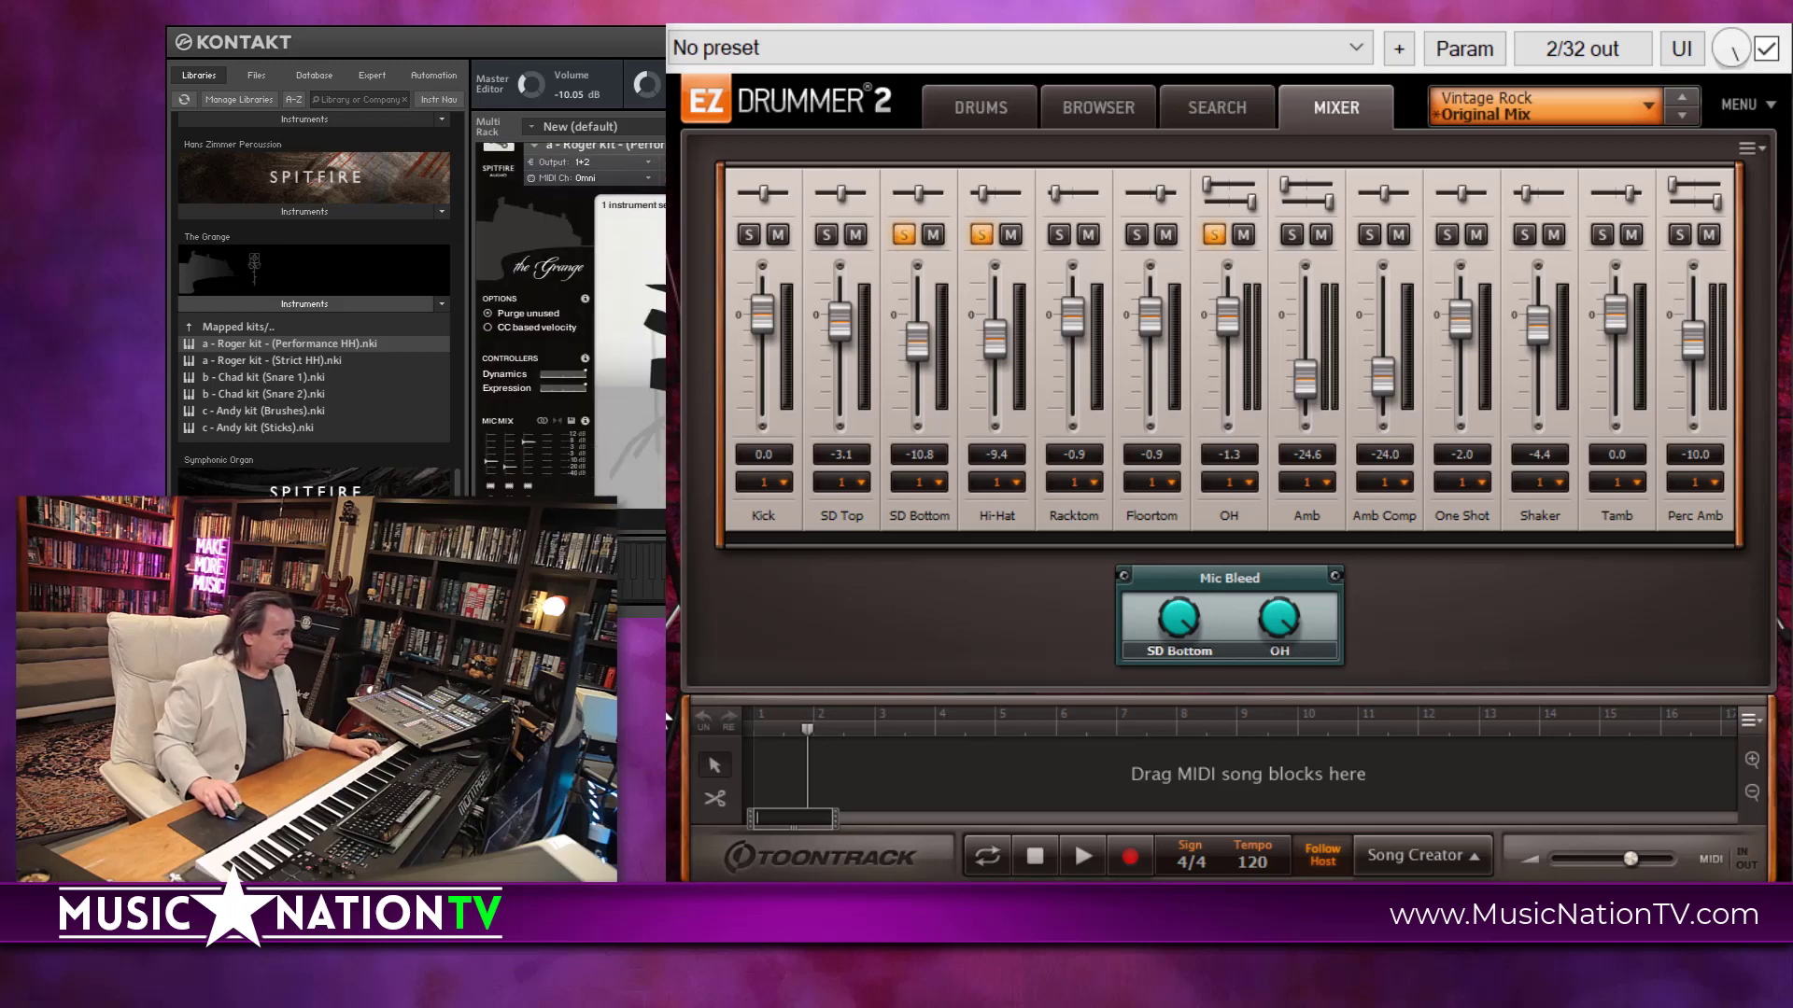
scroll(663, 522, "down", 5)
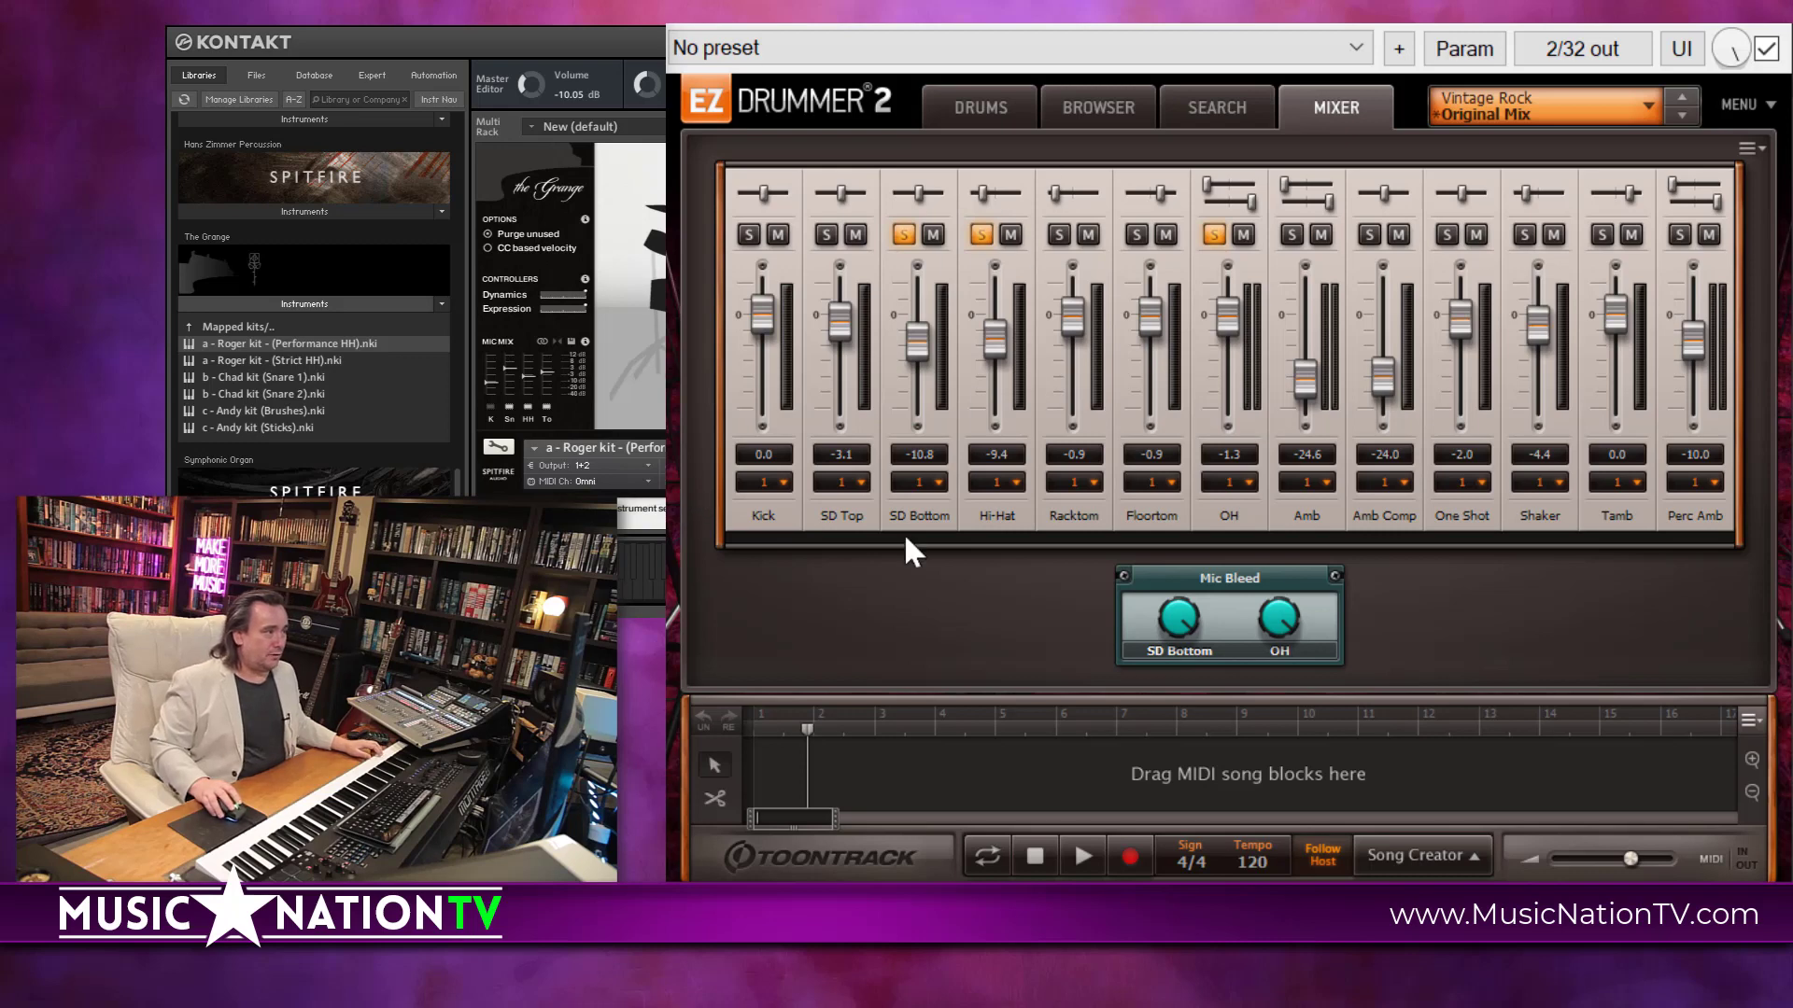
left_click(749, 235)
left_click_drag(762, 316, 765, 292)
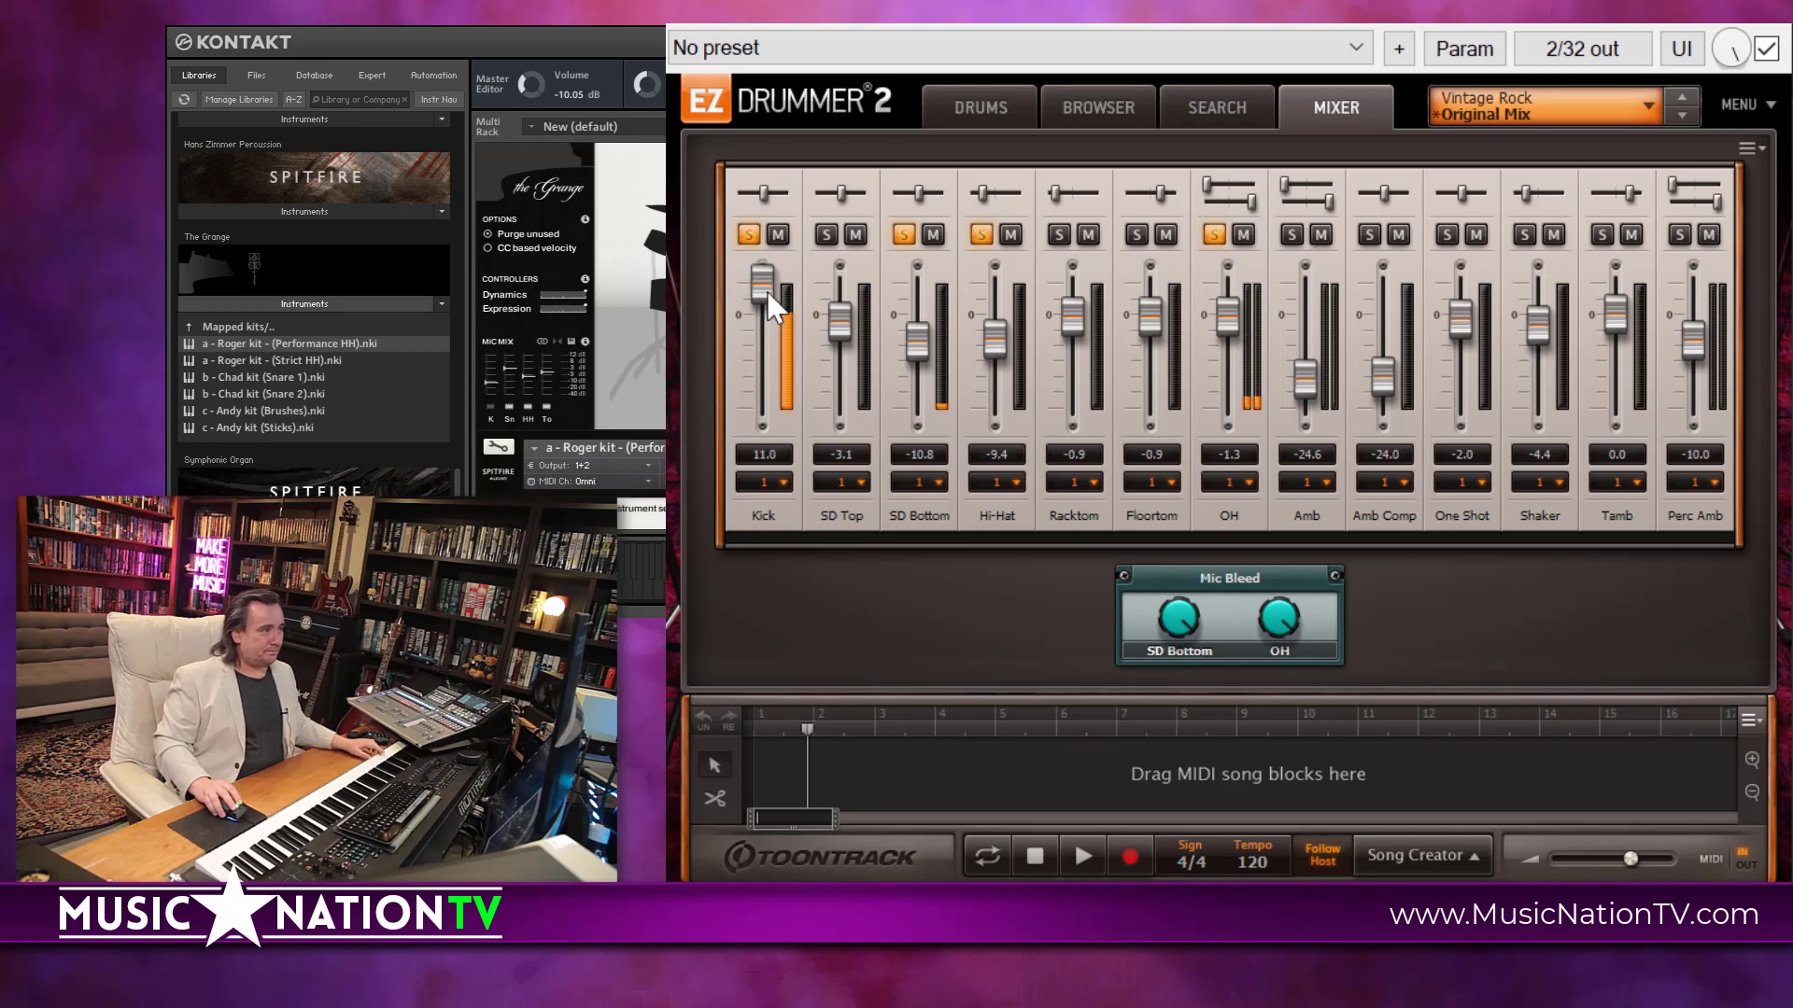
- Replace the kick drum with TR-909 Higher from the Number 1 Hits library and set the Kick channel to -0.8
left_click(977, 110)
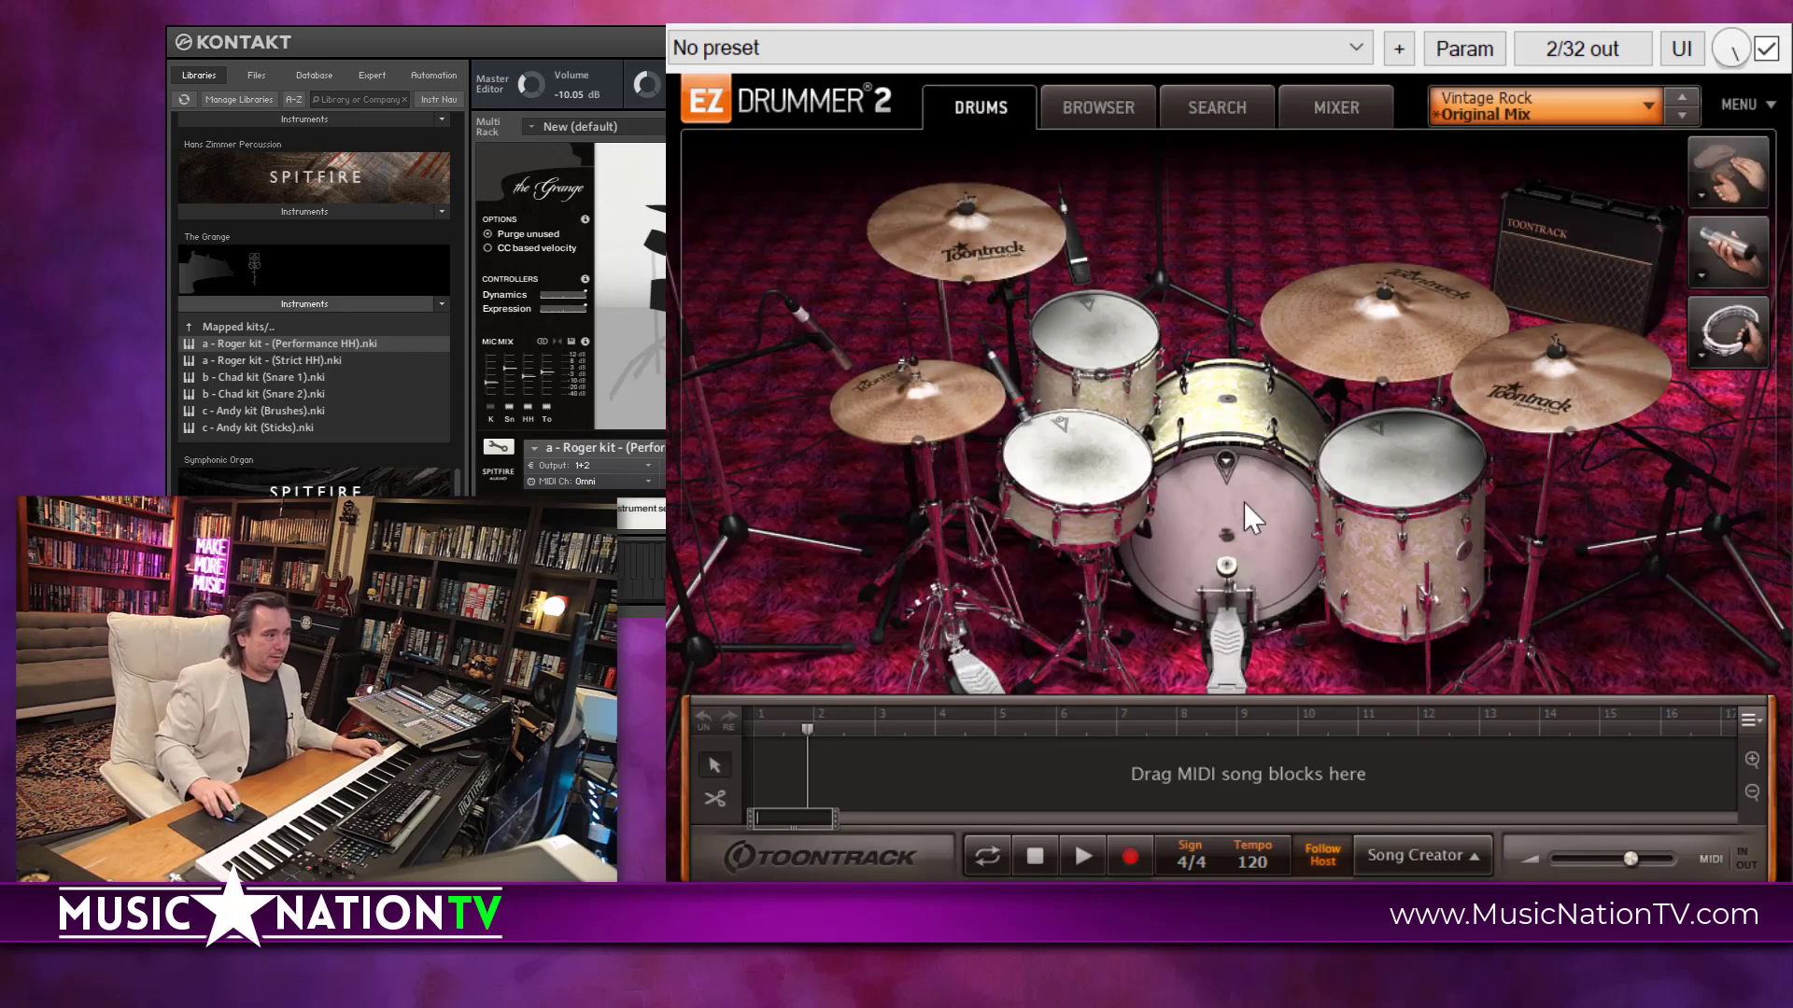
left_click(1229, 465)
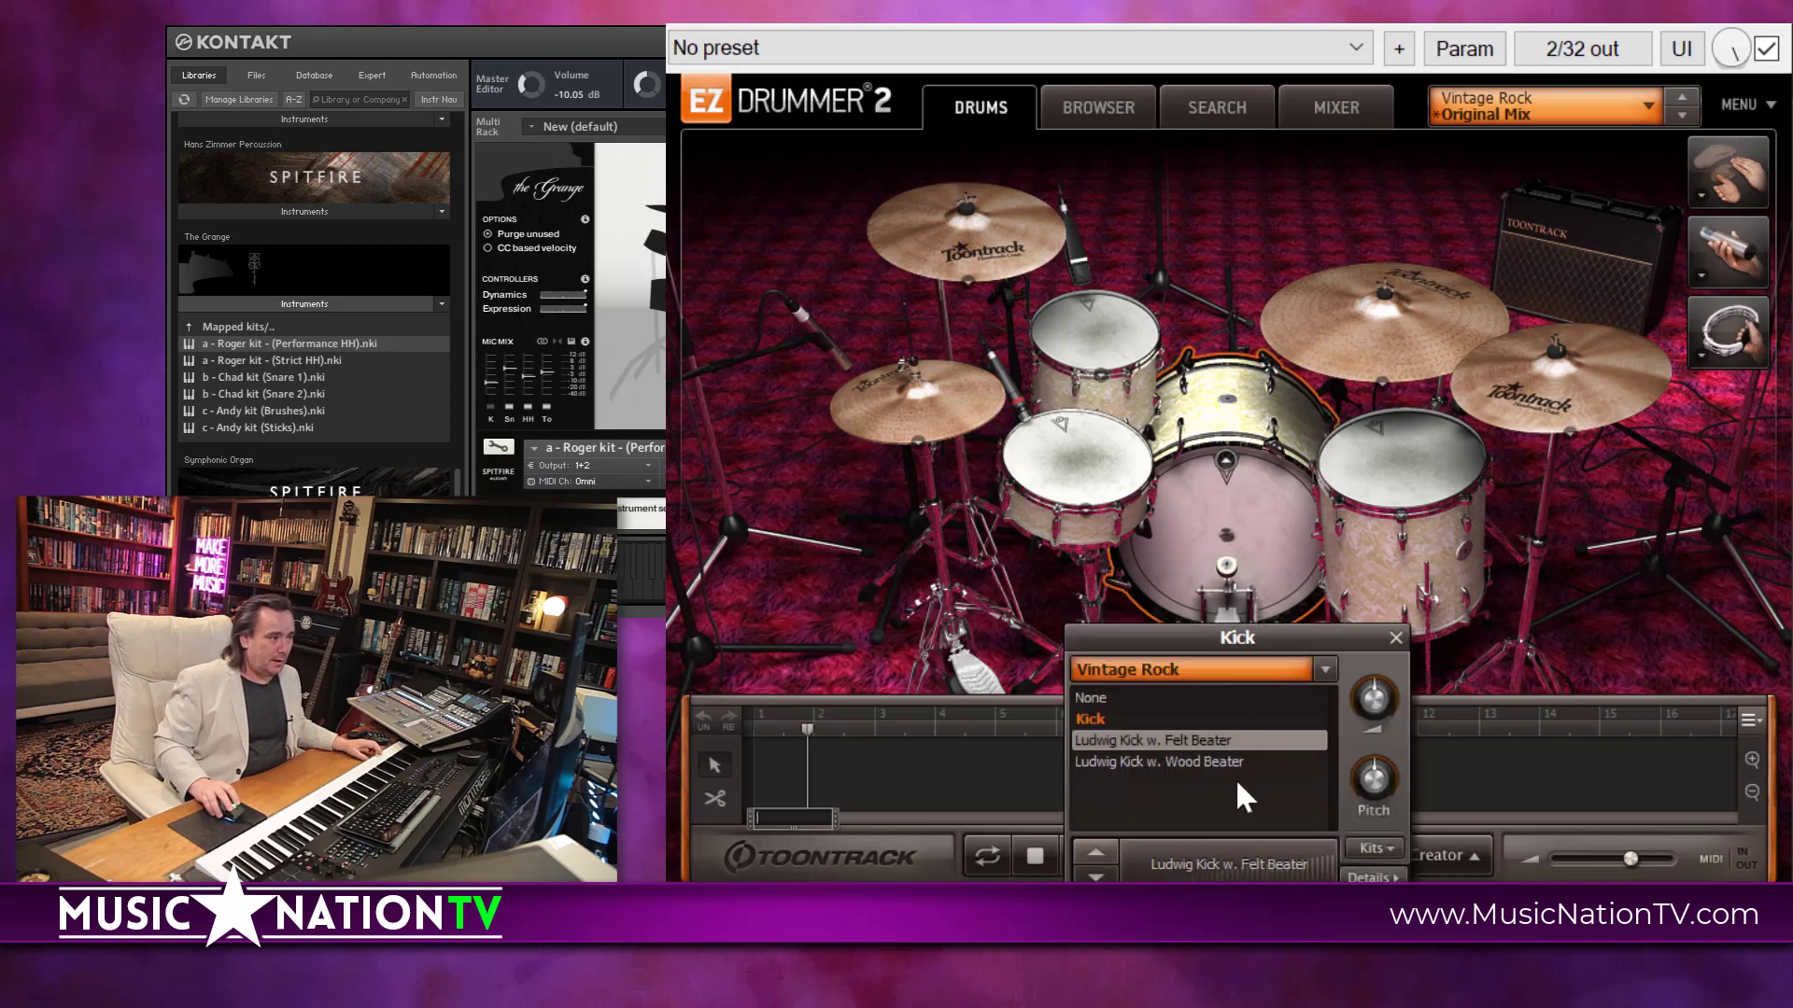
left_click(1176, 672)
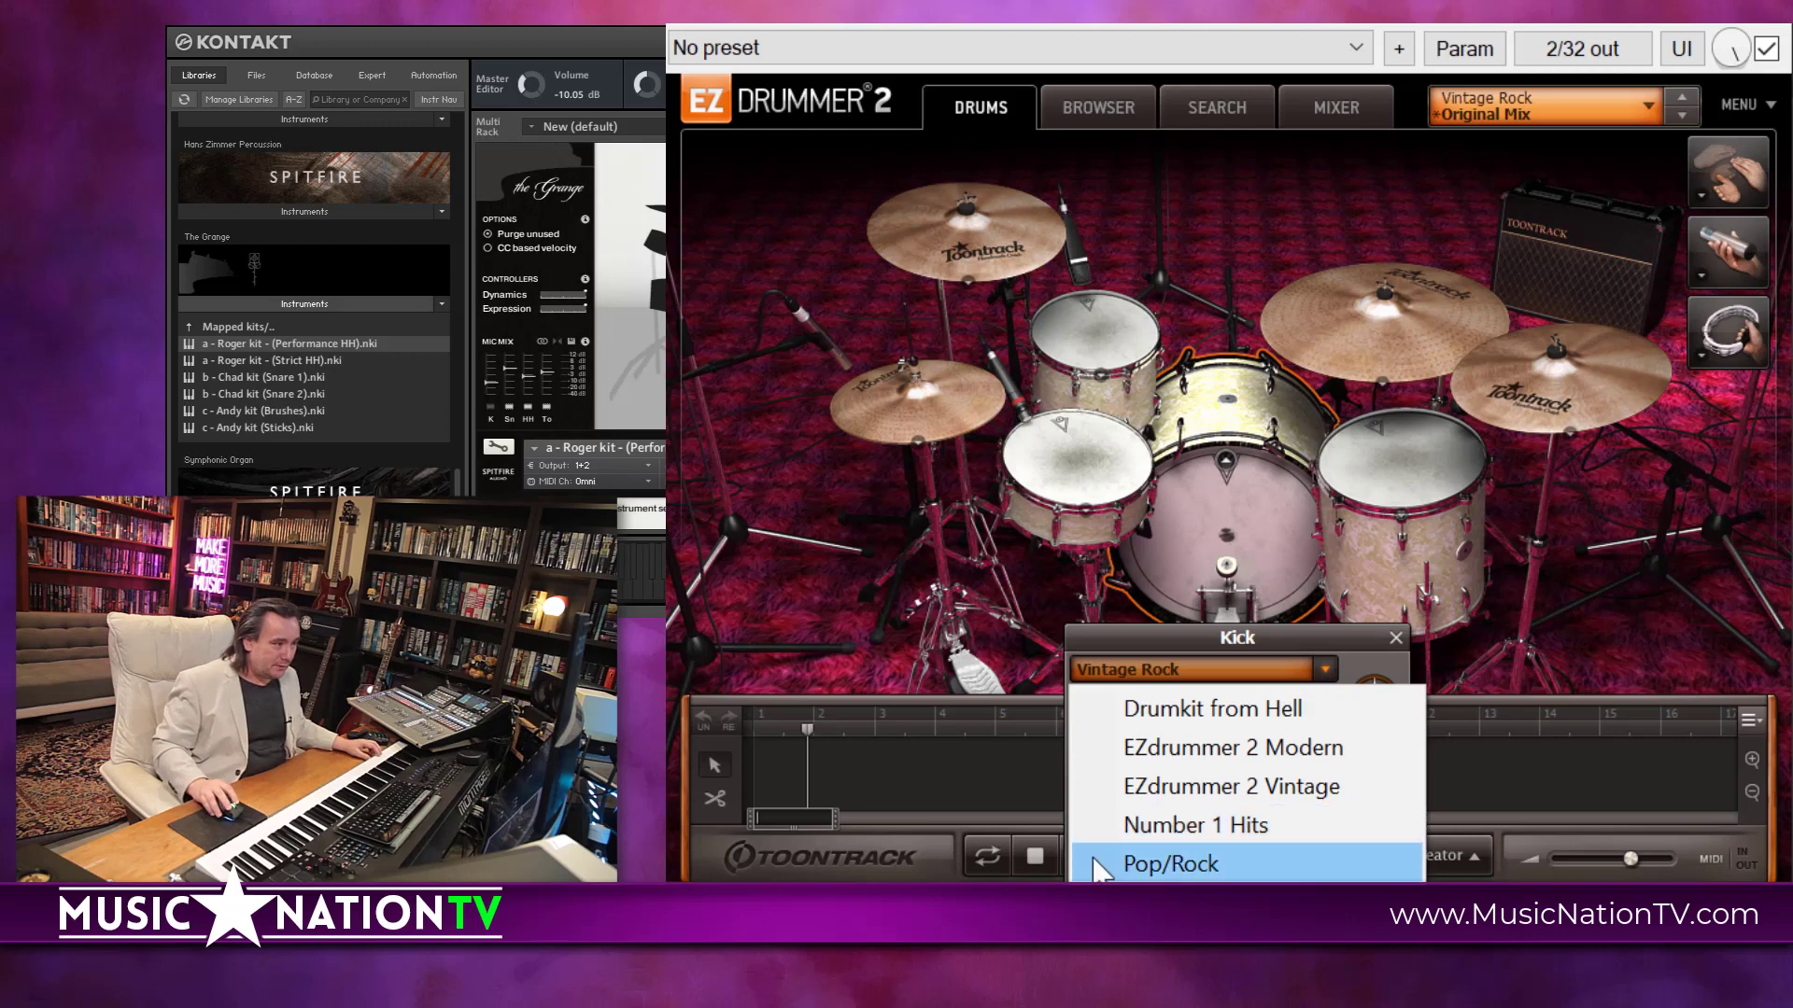
left_click(1196, 822)
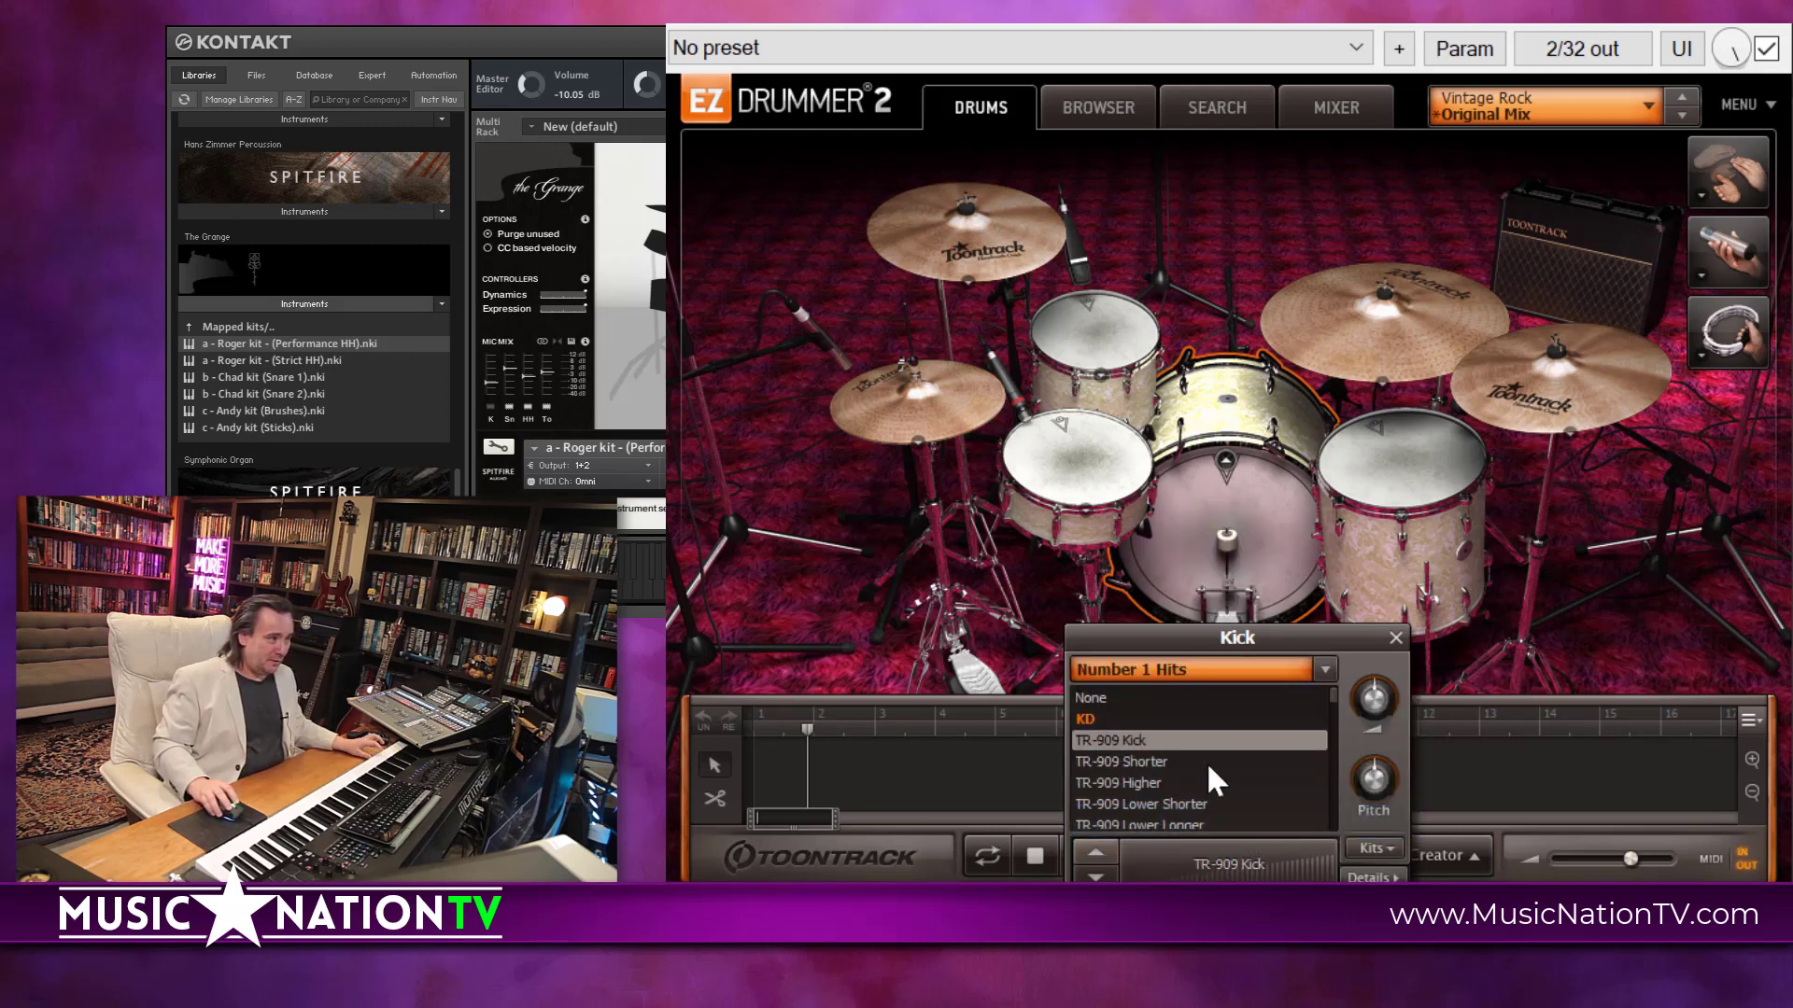
left_click(1135, 762)
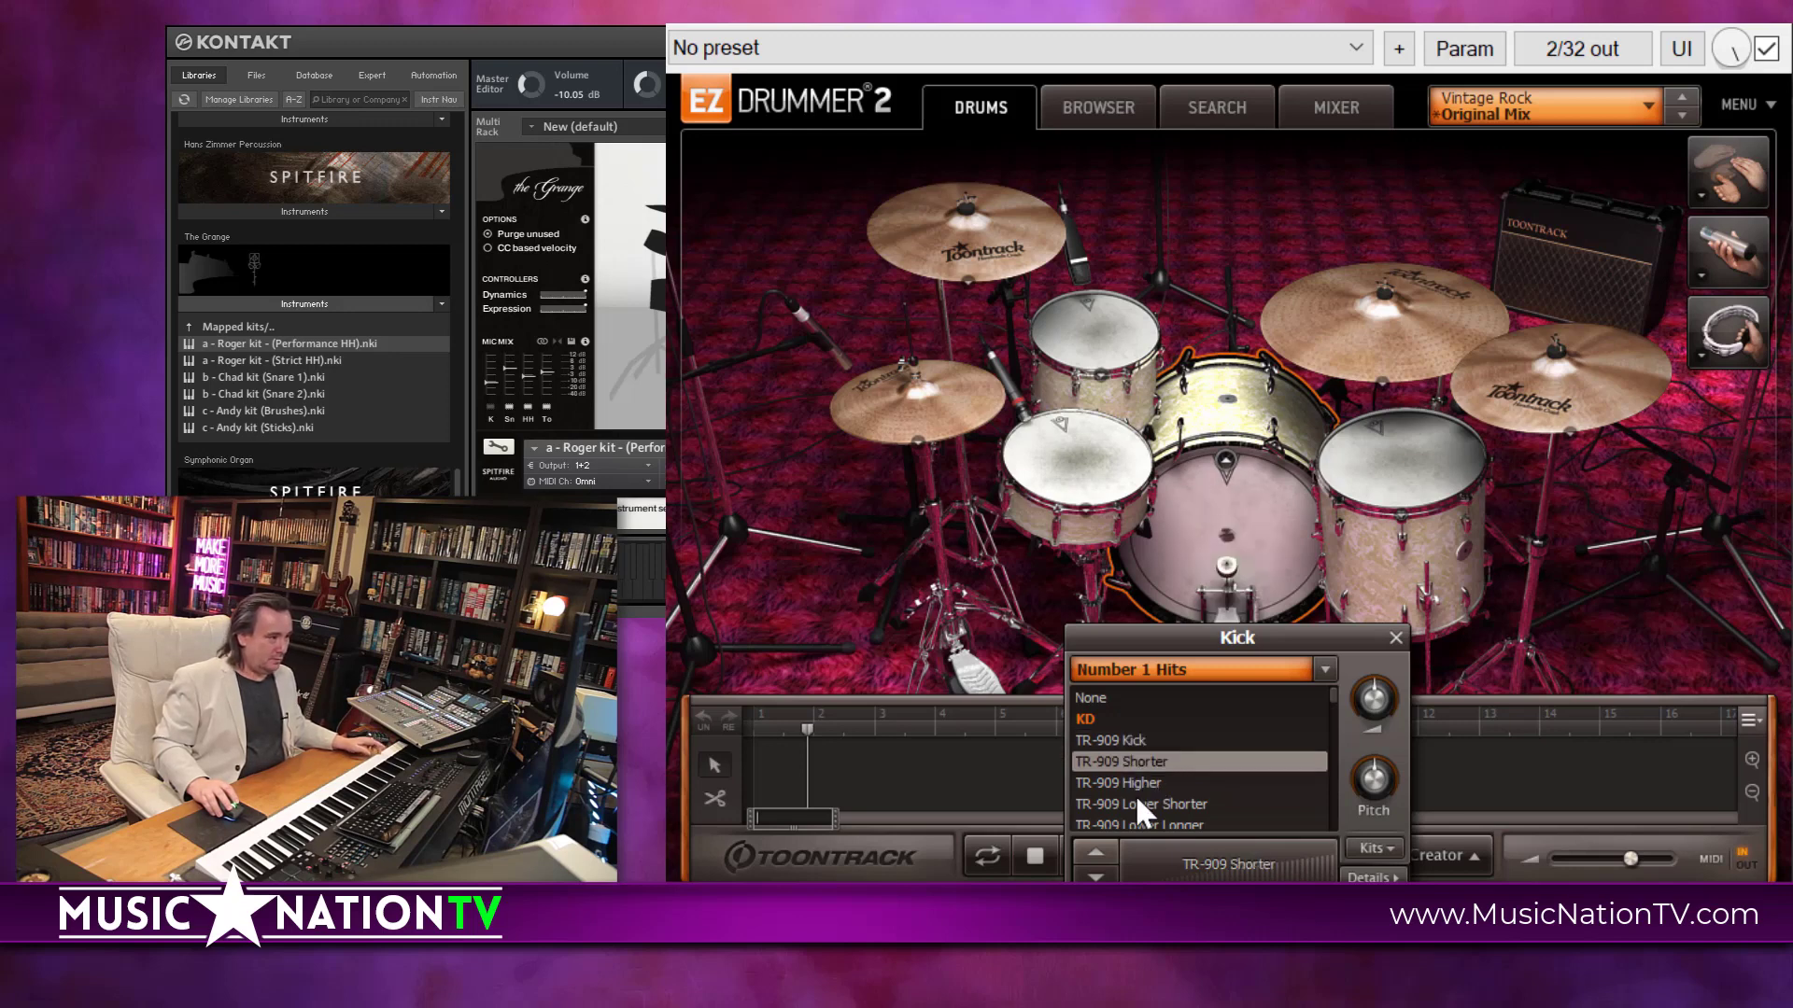
left_click(1142, 785)
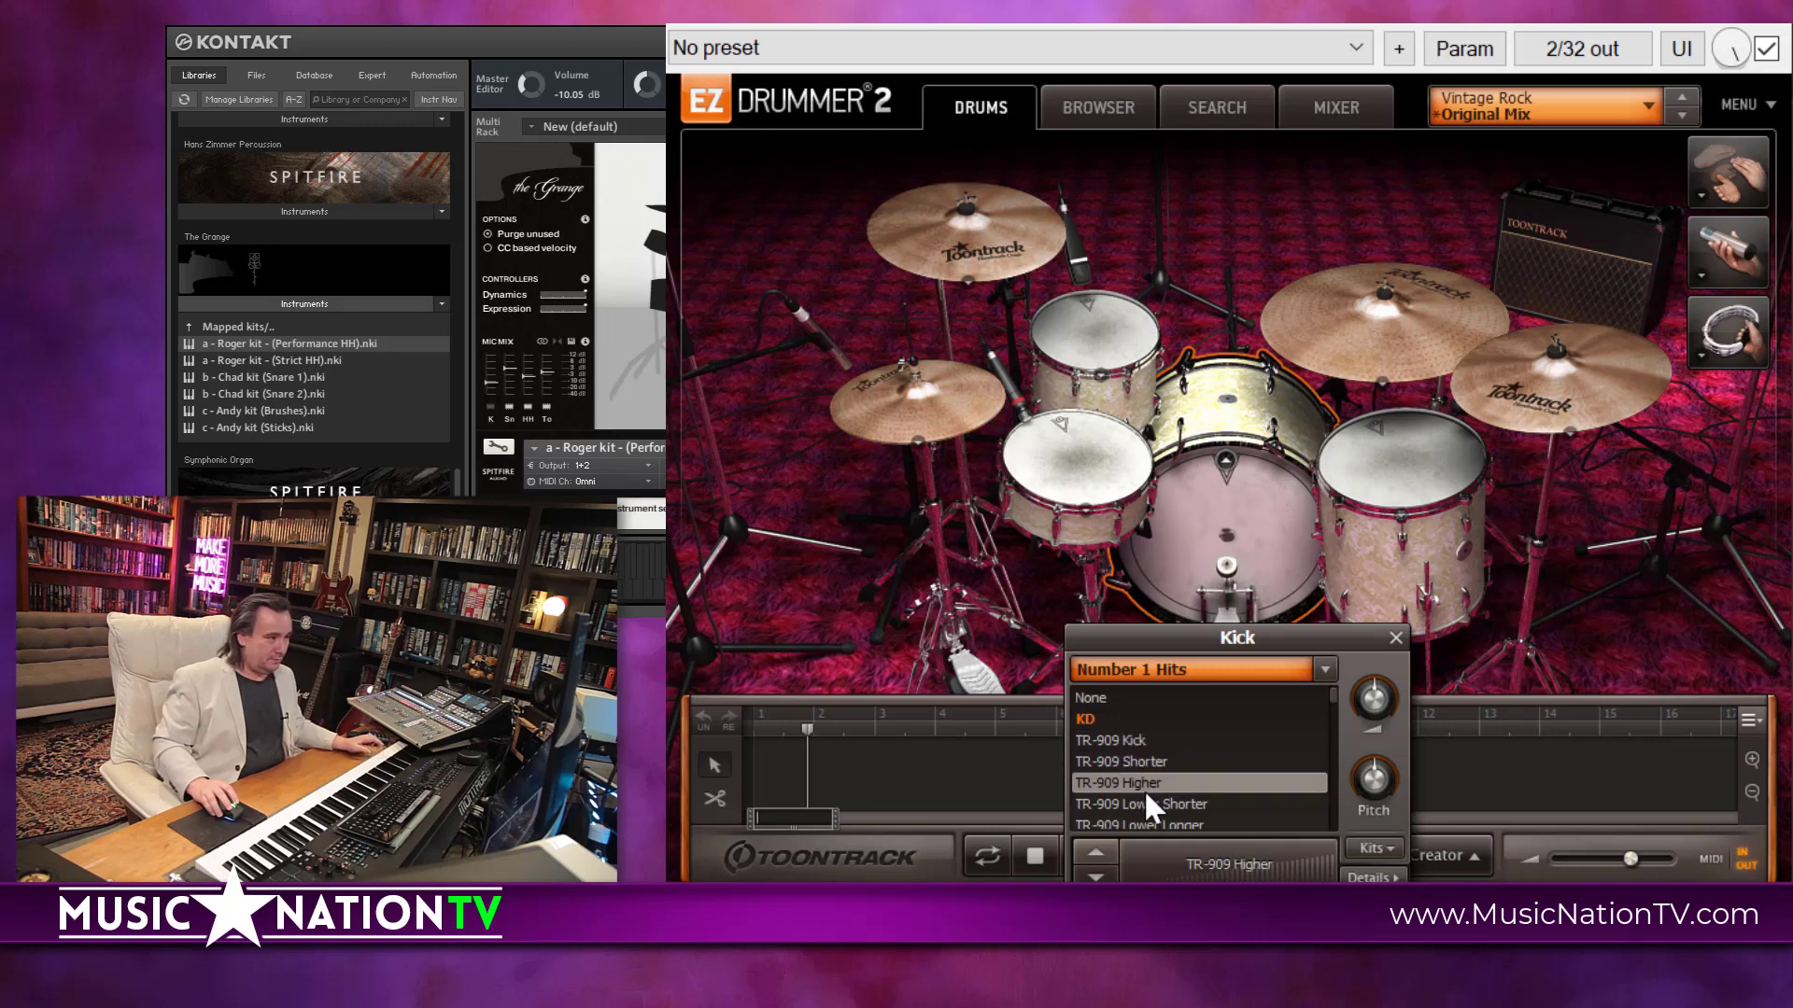
left_click(1396, 639)
left_click(1289, 110)
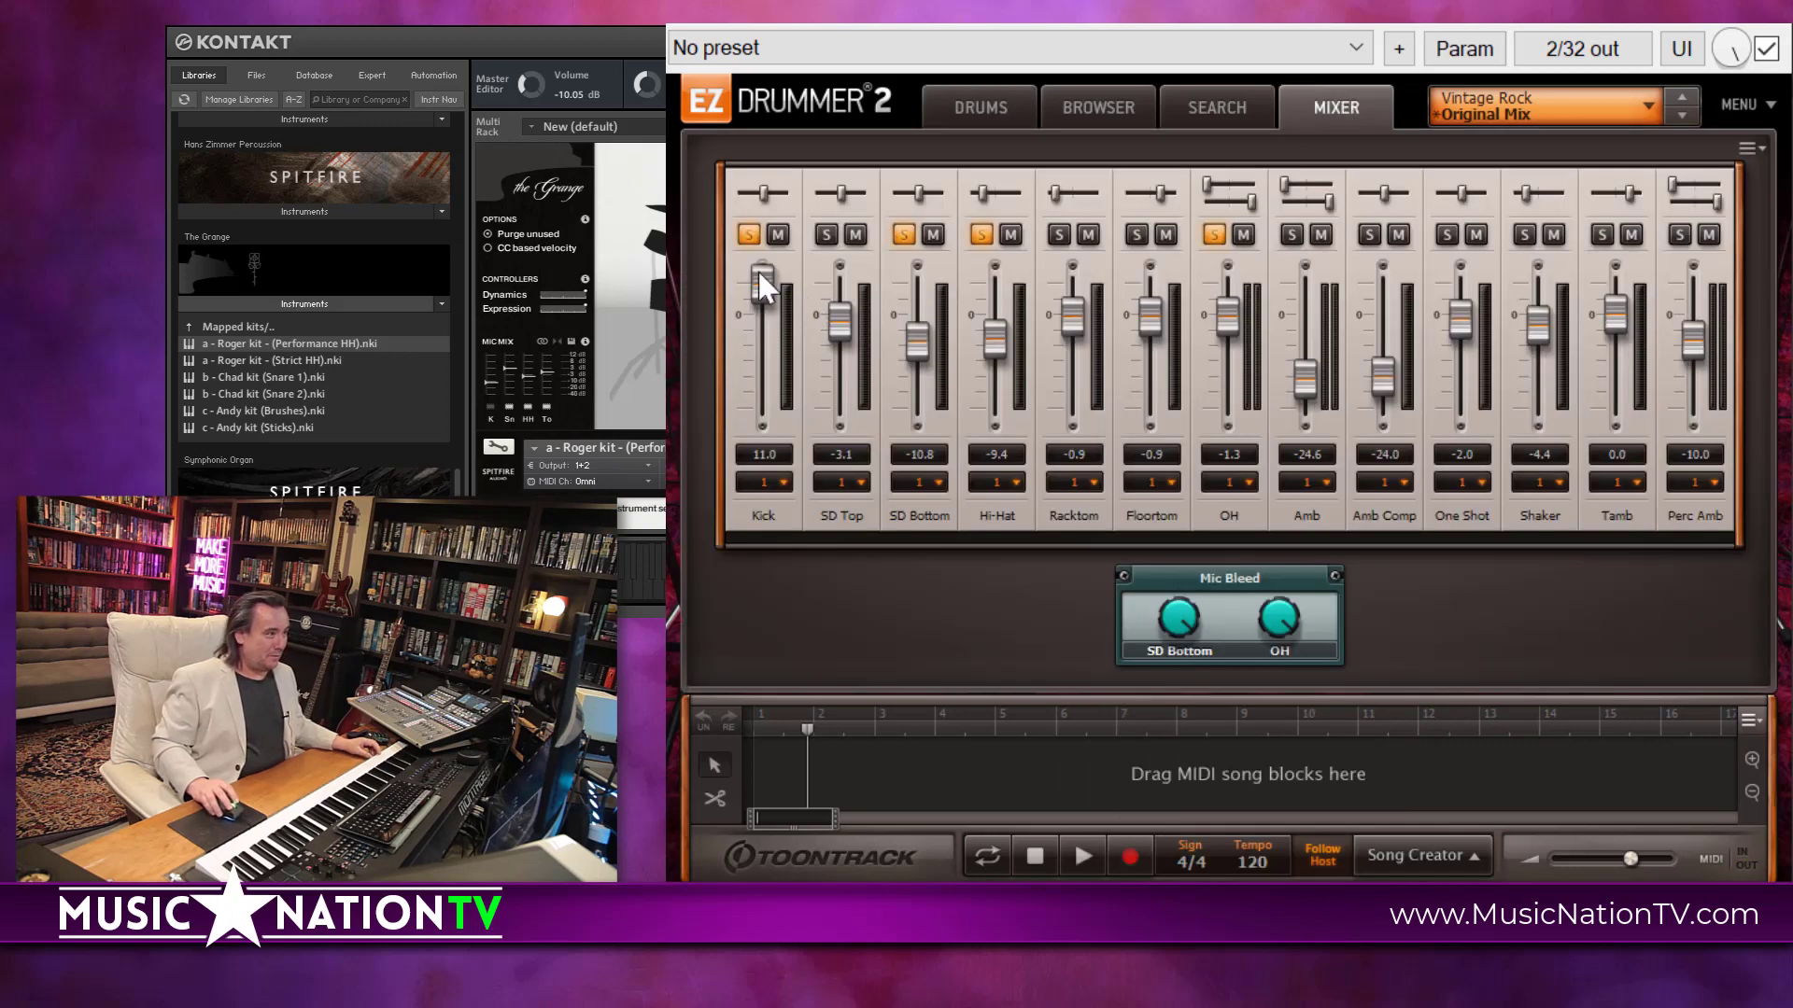
left_click_drag(753, 272, 771, 334)
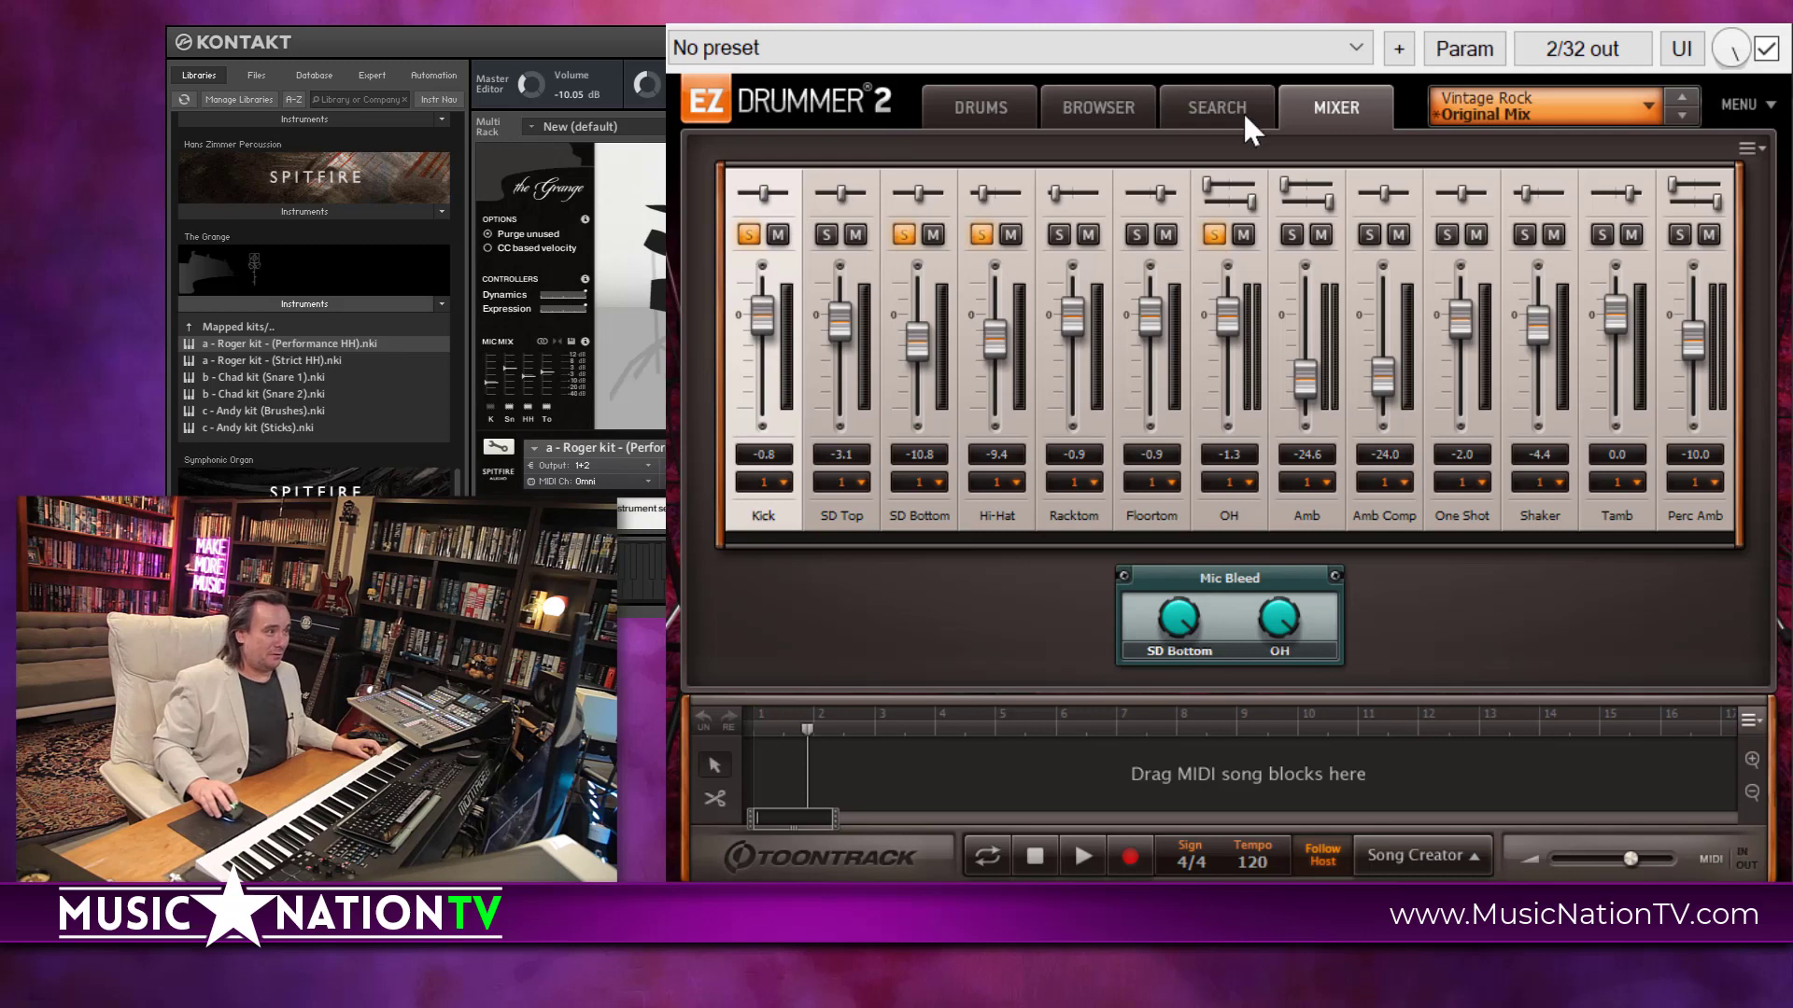
- Play Preacher Man Groove 03's Hats Halfopen and raise the Kick channel to 10.1
left_click(1098, 110)
left_click(1330, 198)
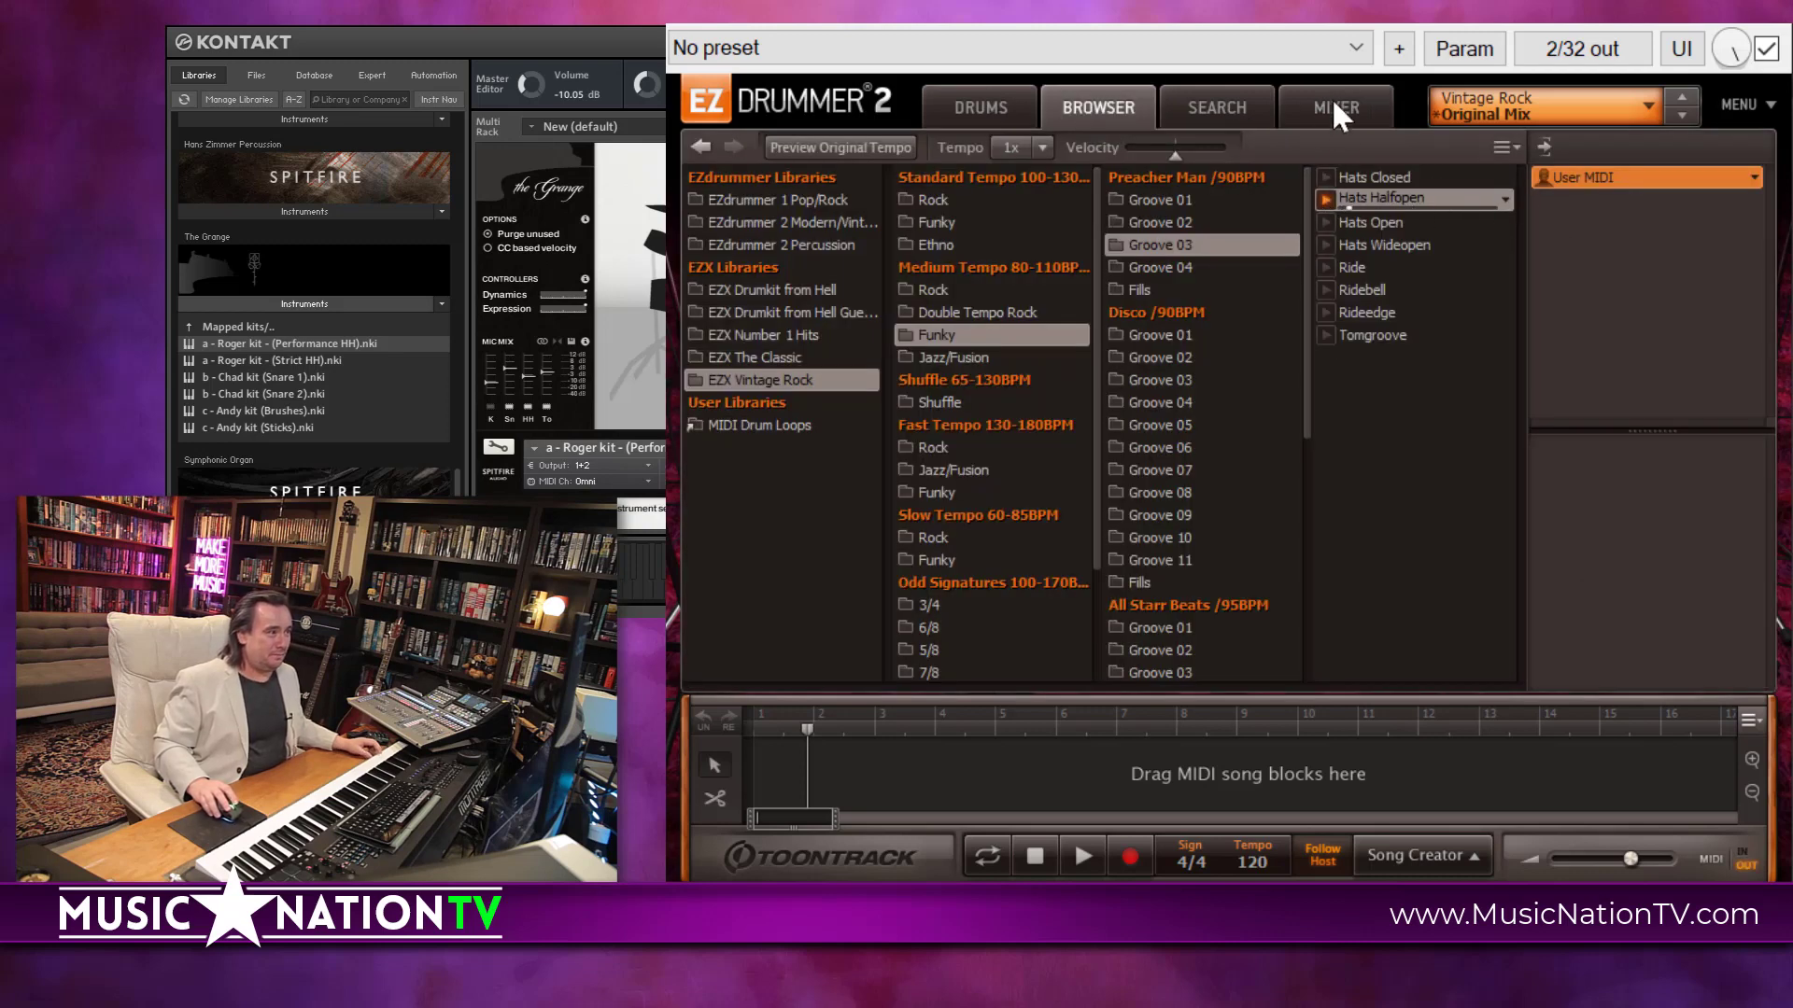
left_click(1335, 107)
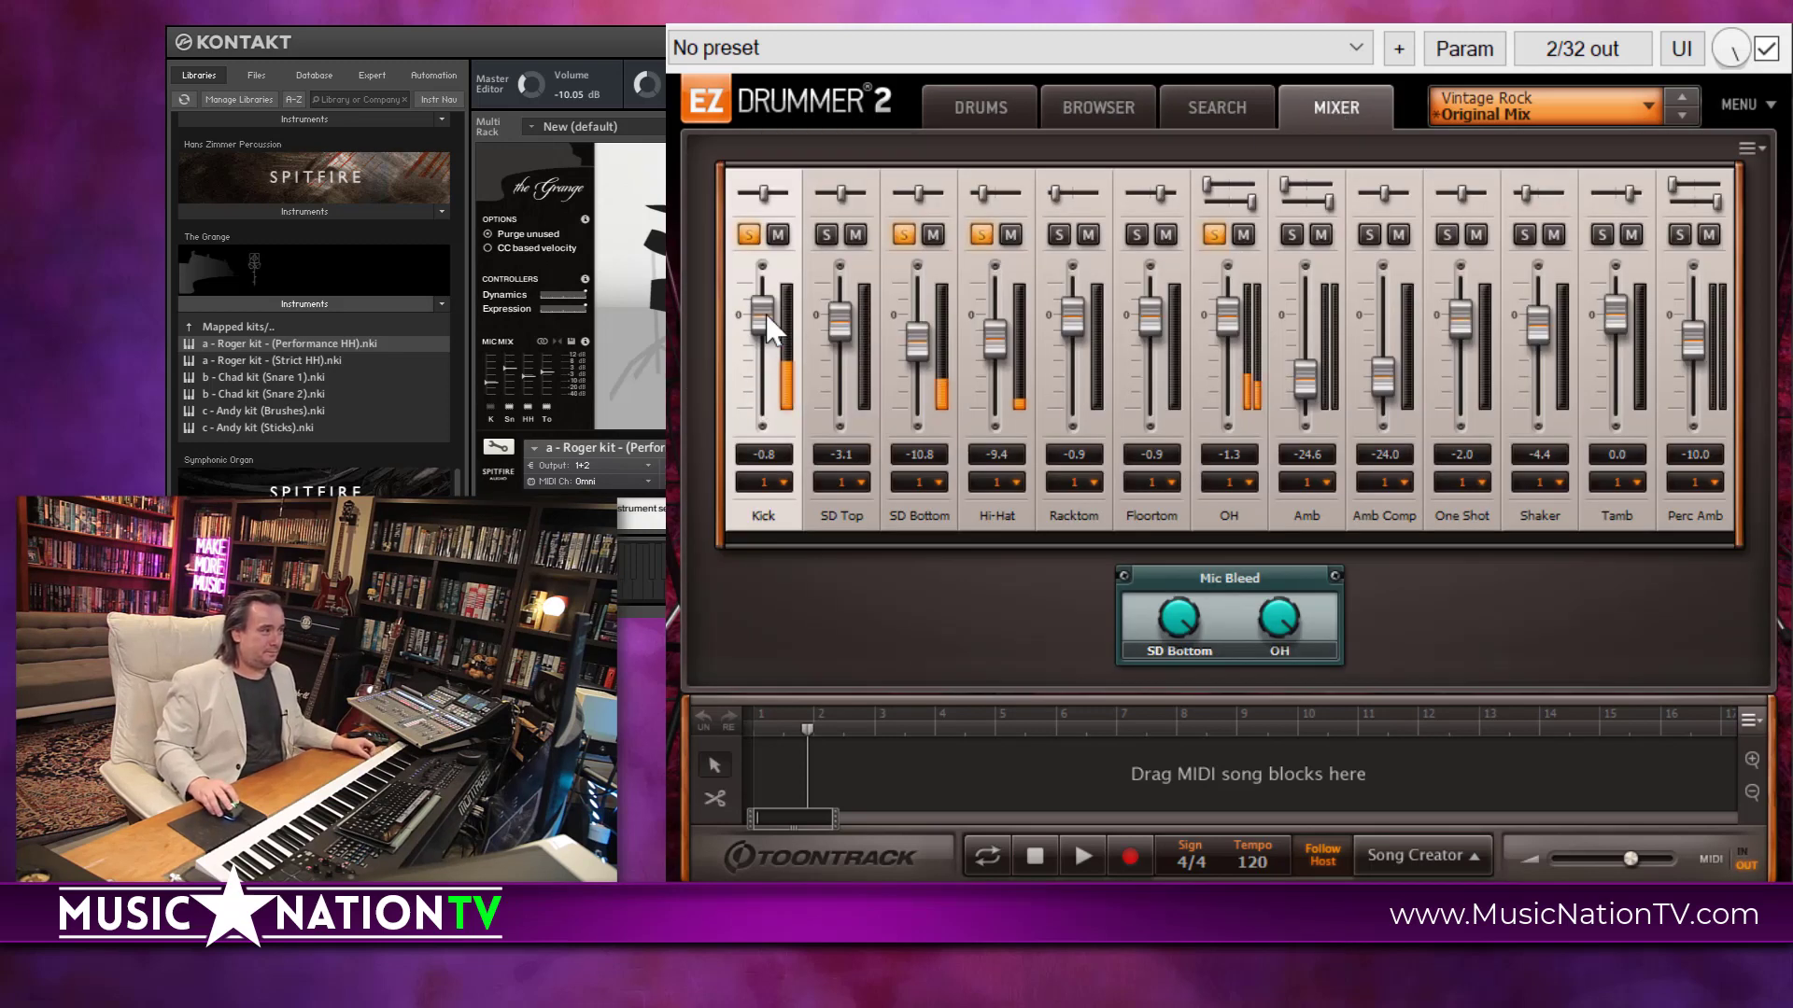
left_click_drag(766, 318, 761, 288)
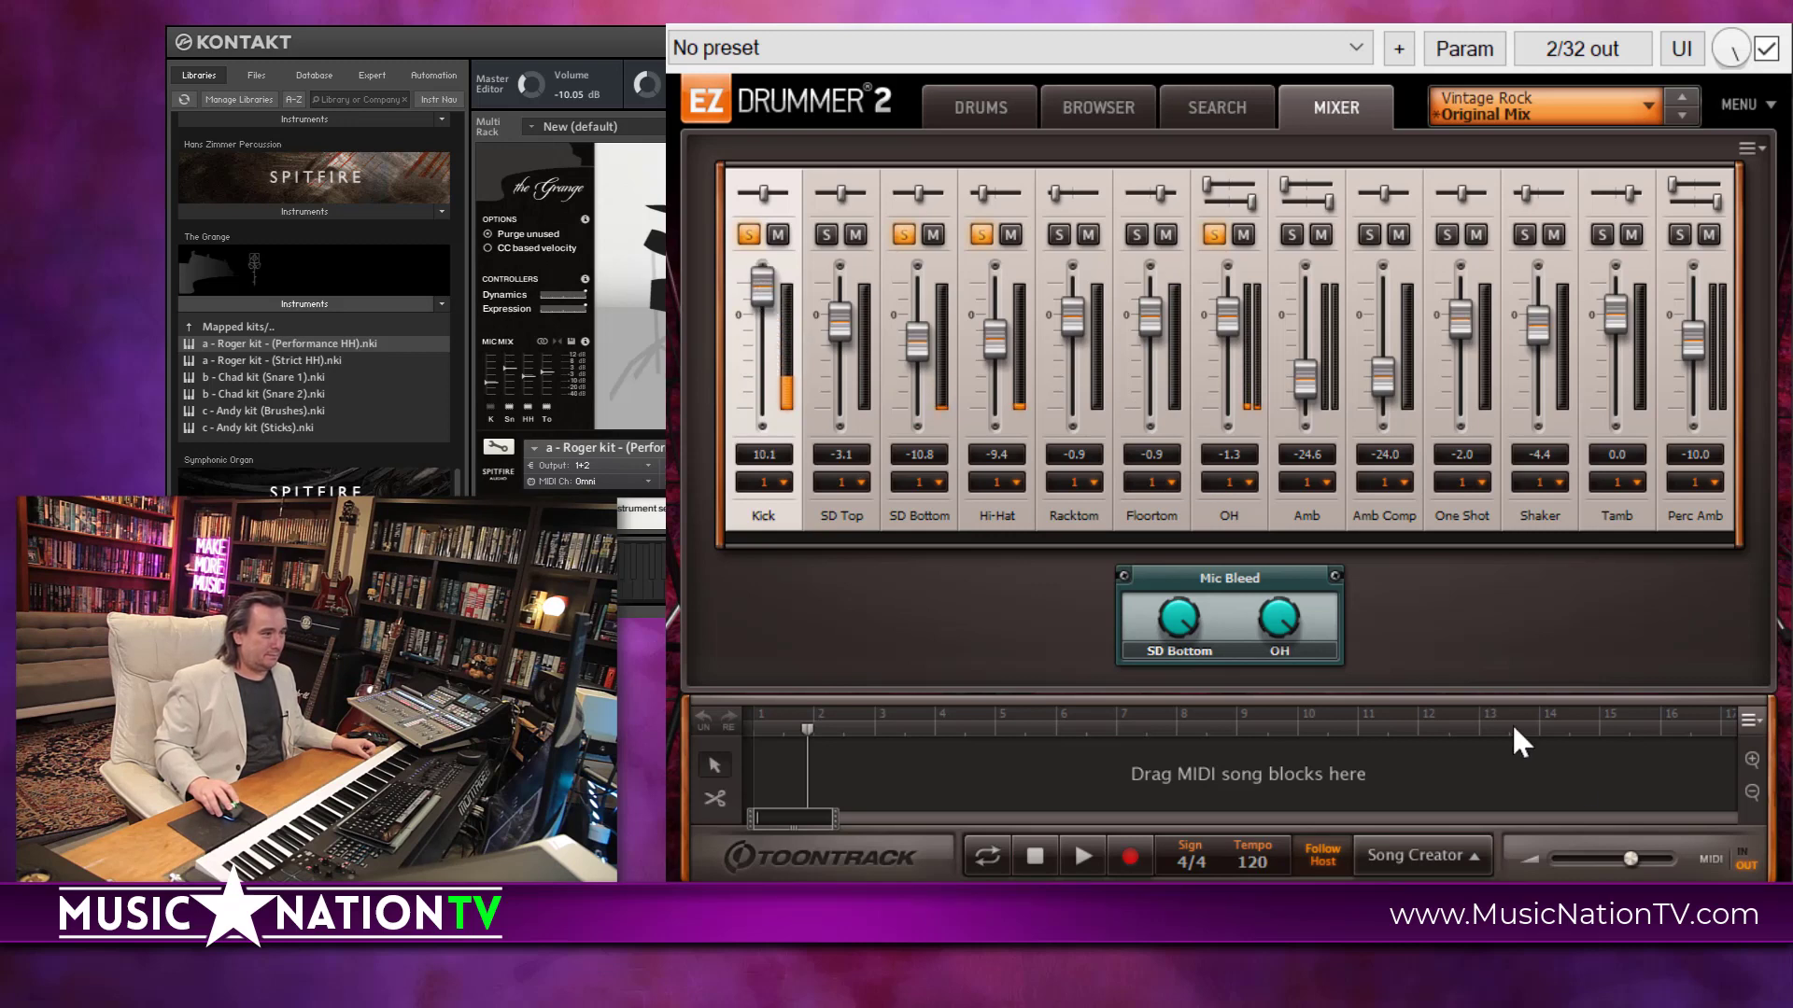
- Set EZdrummer's output volume to -3.5 dB and stop the playing groove
left_click_drag(1622, 848, 1612, 849)
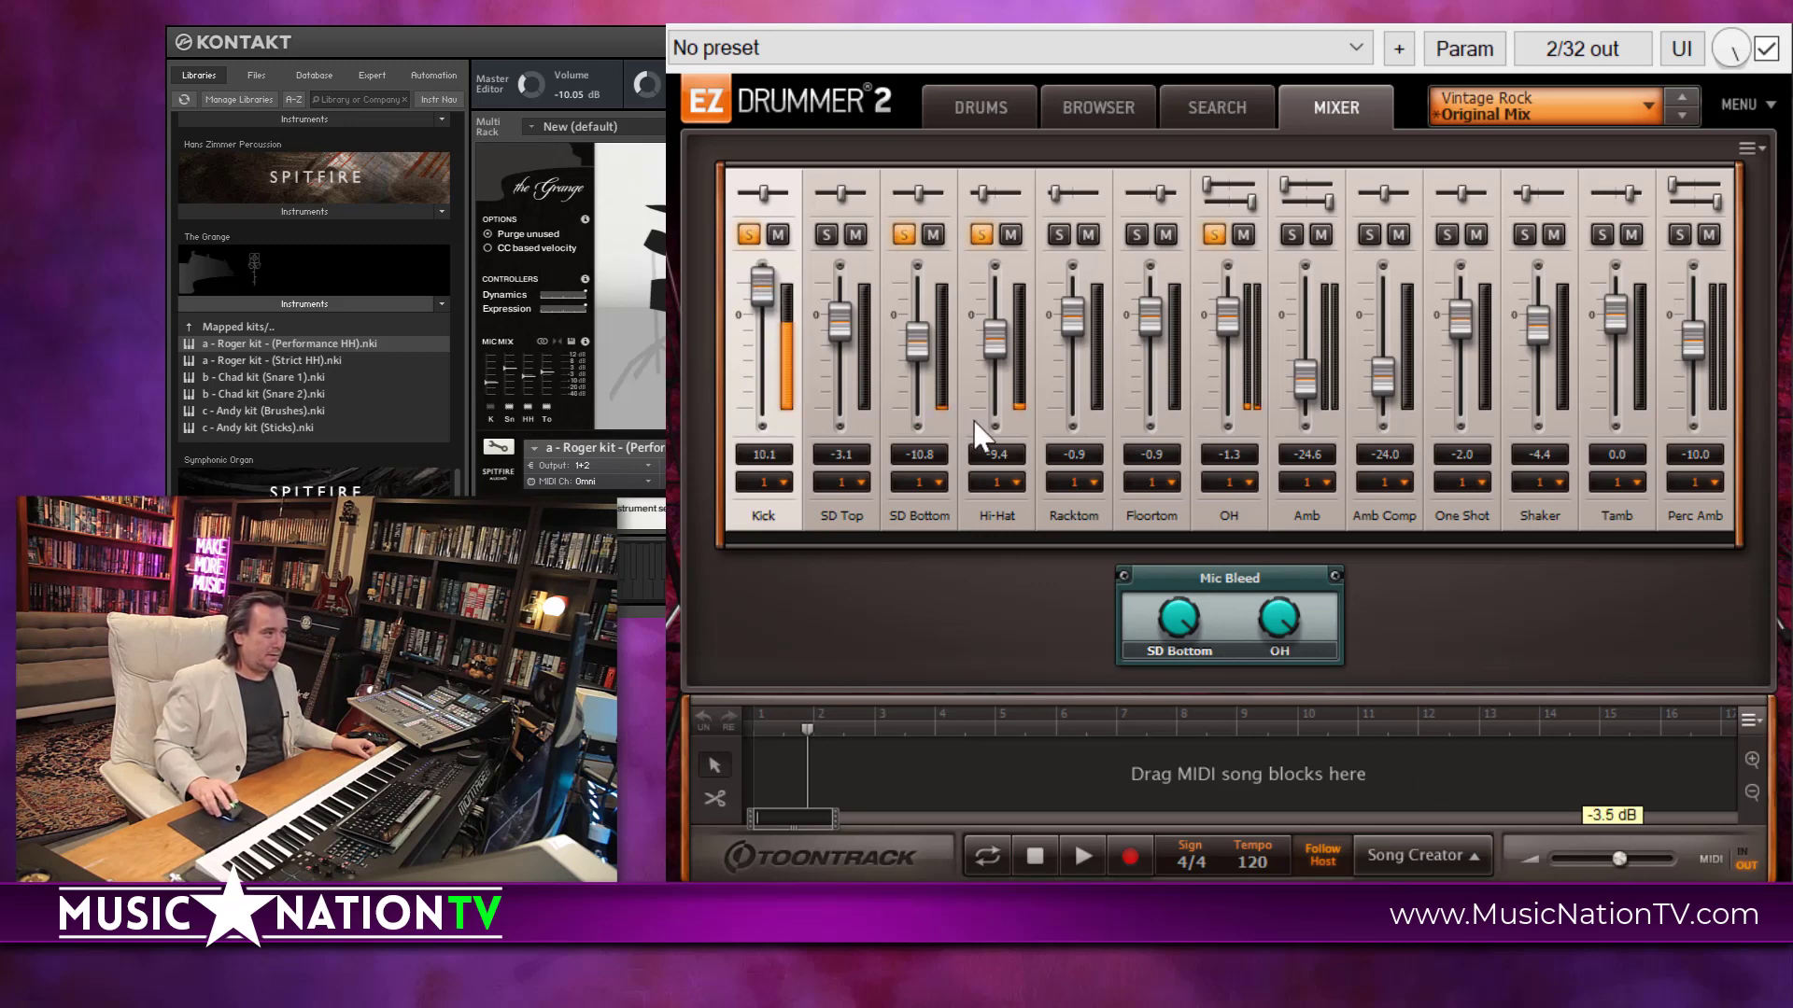
left_click(1083, 106)
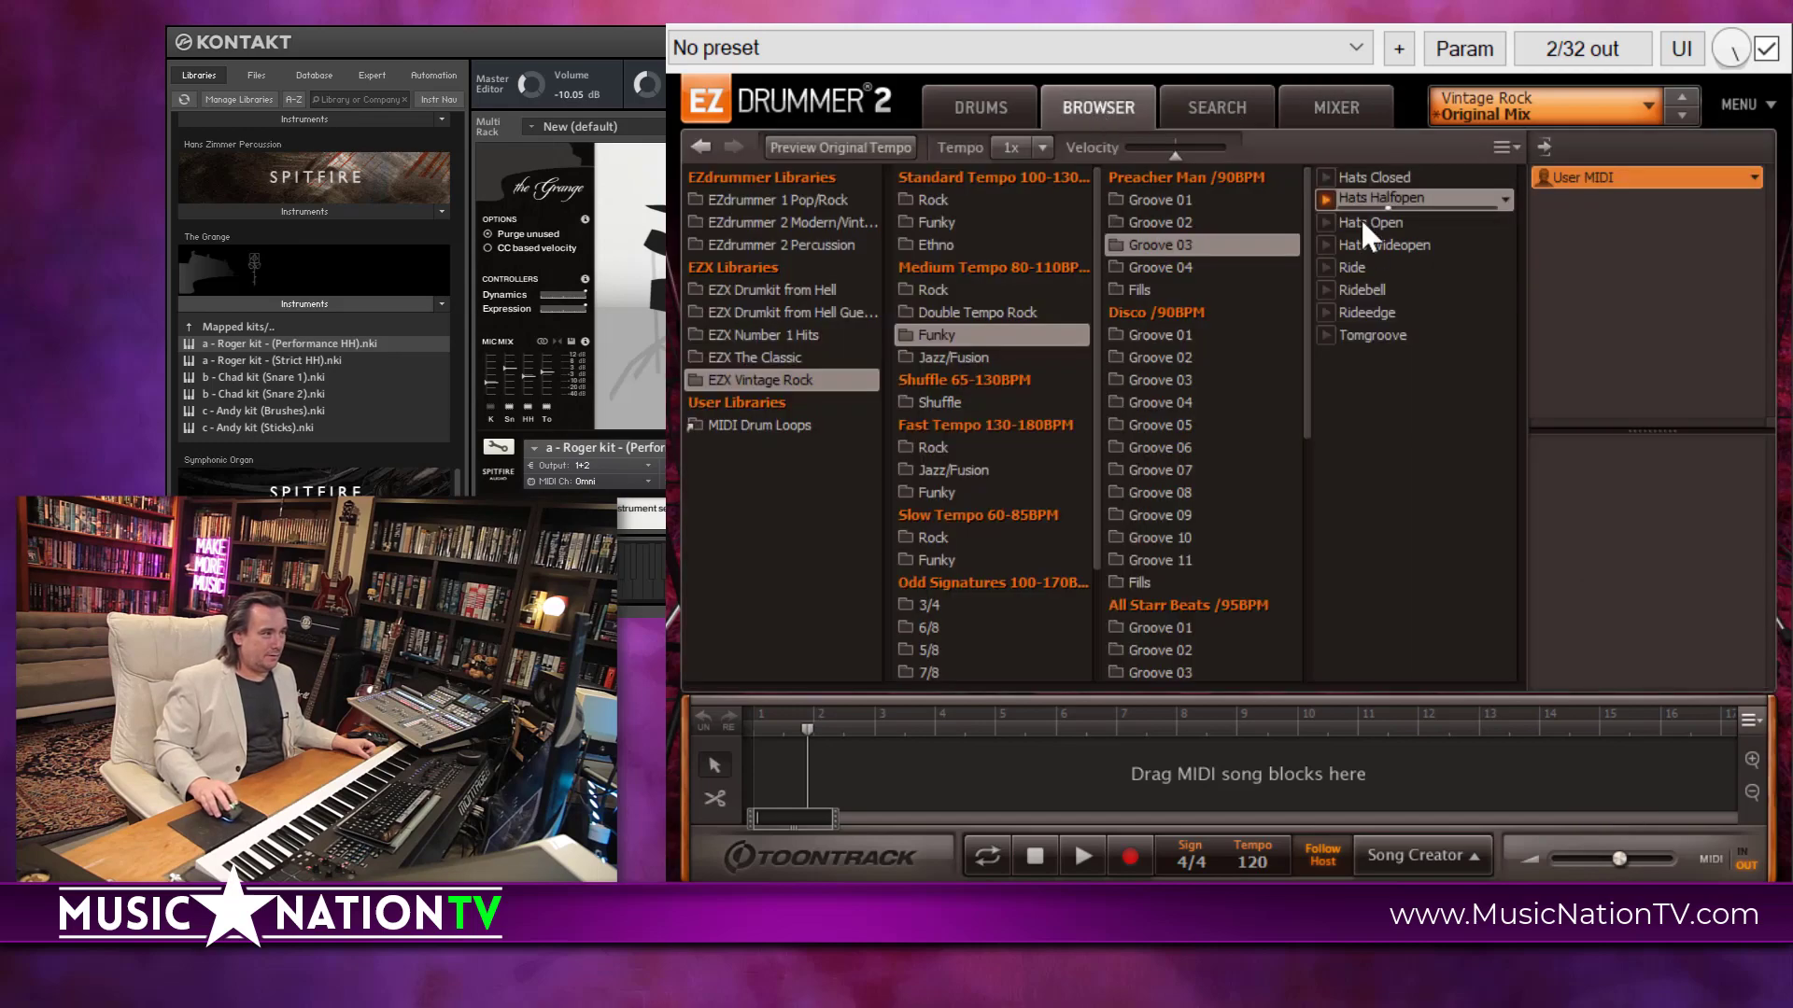
left_click(1337, 108)
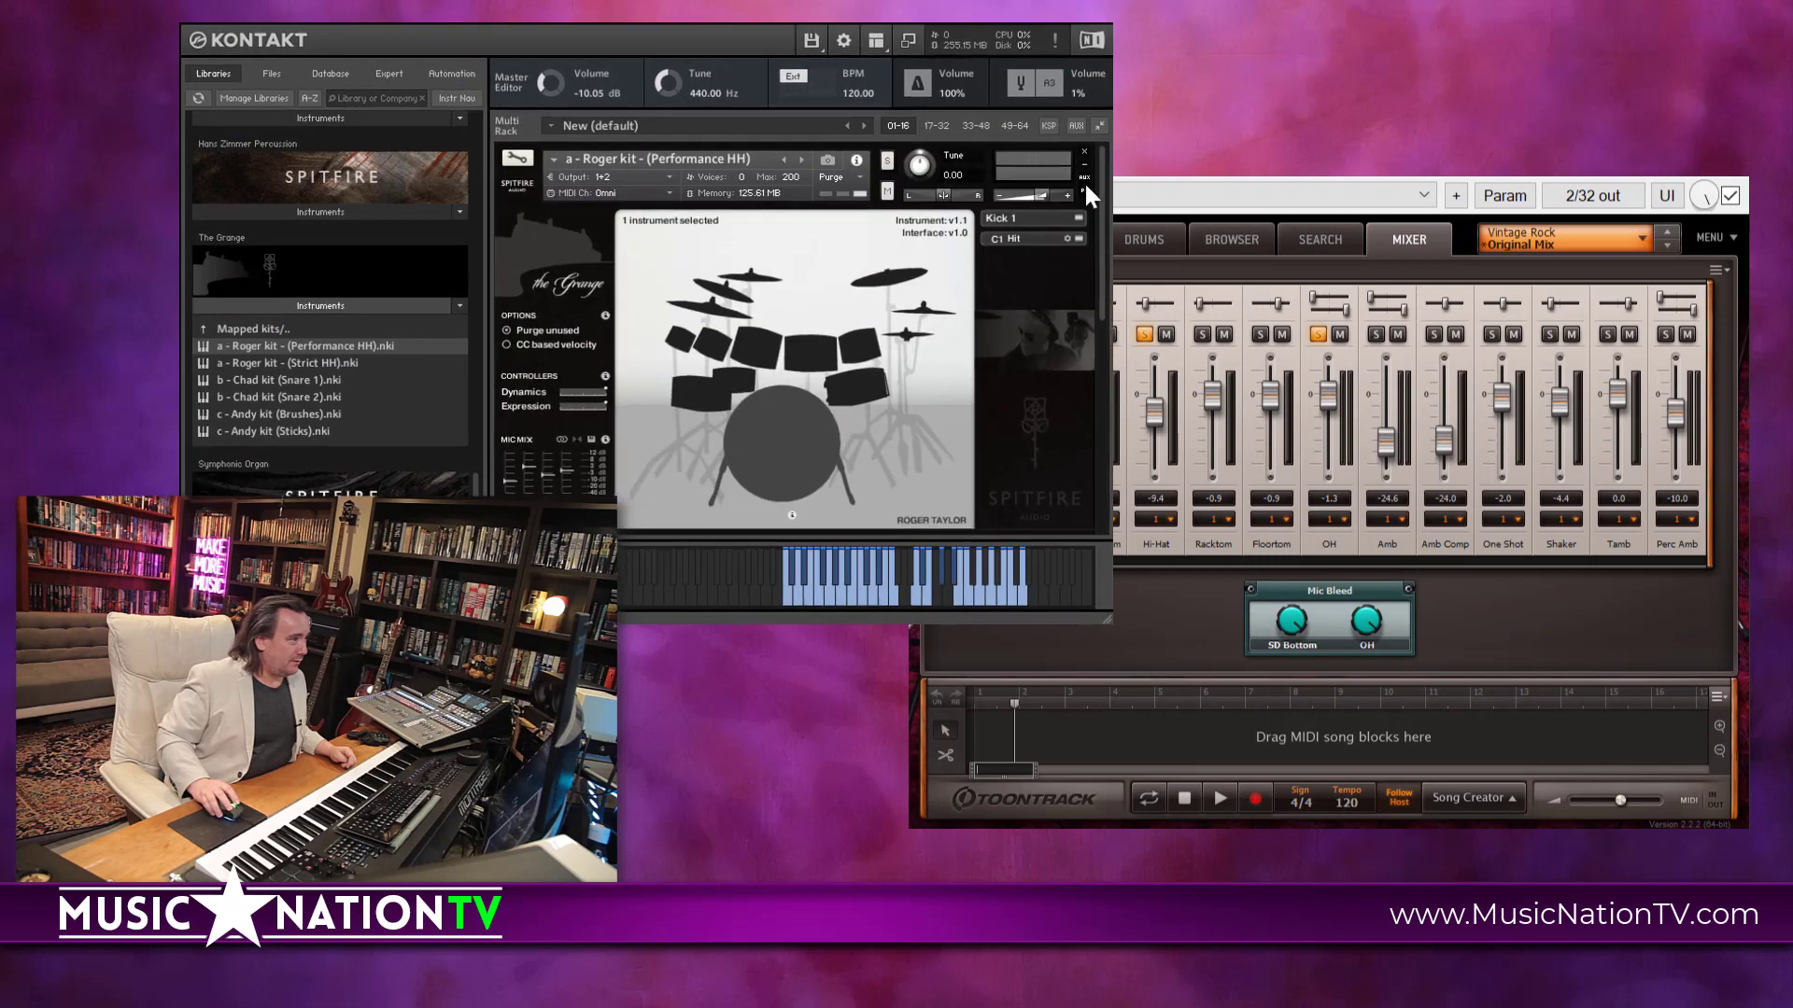
- Switch to Kontakt, collapse both Roger kit instruments in the rack and mute them
left_click(1382, 198)
left_click(1643, 147)
left_click(1643, 199)
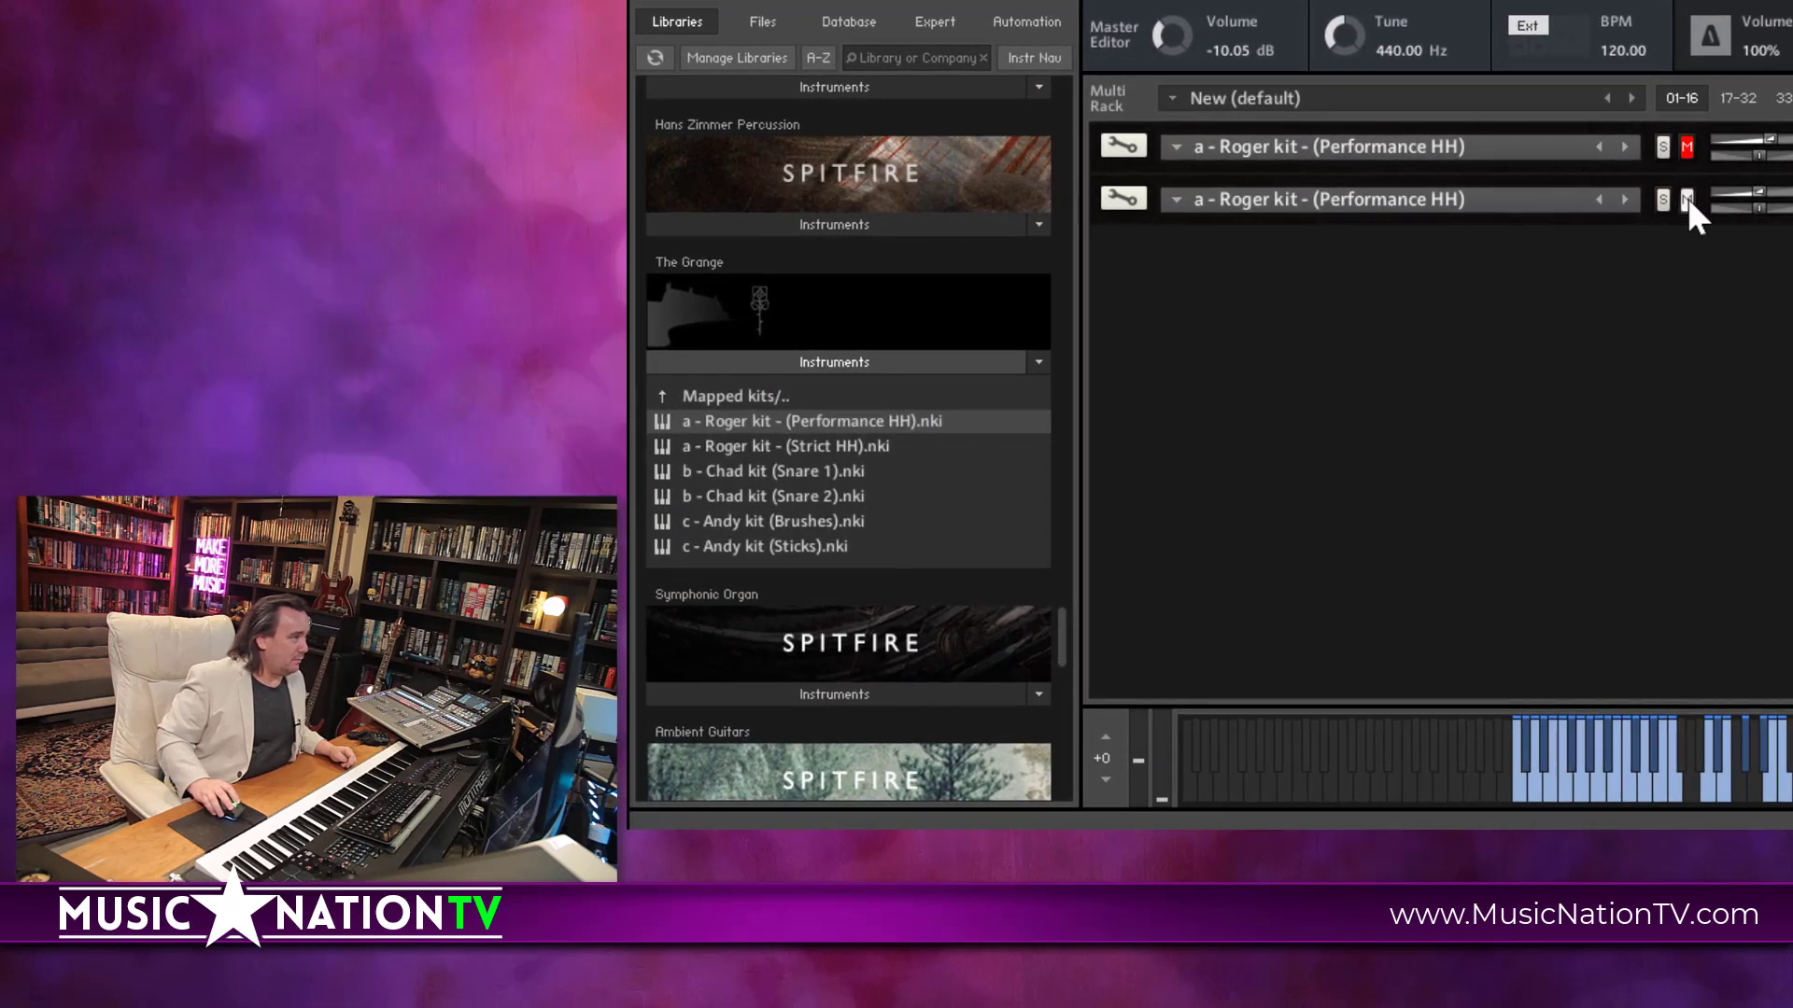
- Browse The Grange library to the a - Roger loops inside Instruments Easy Tweak
left_click(737, 394)
left_click(736, 394)
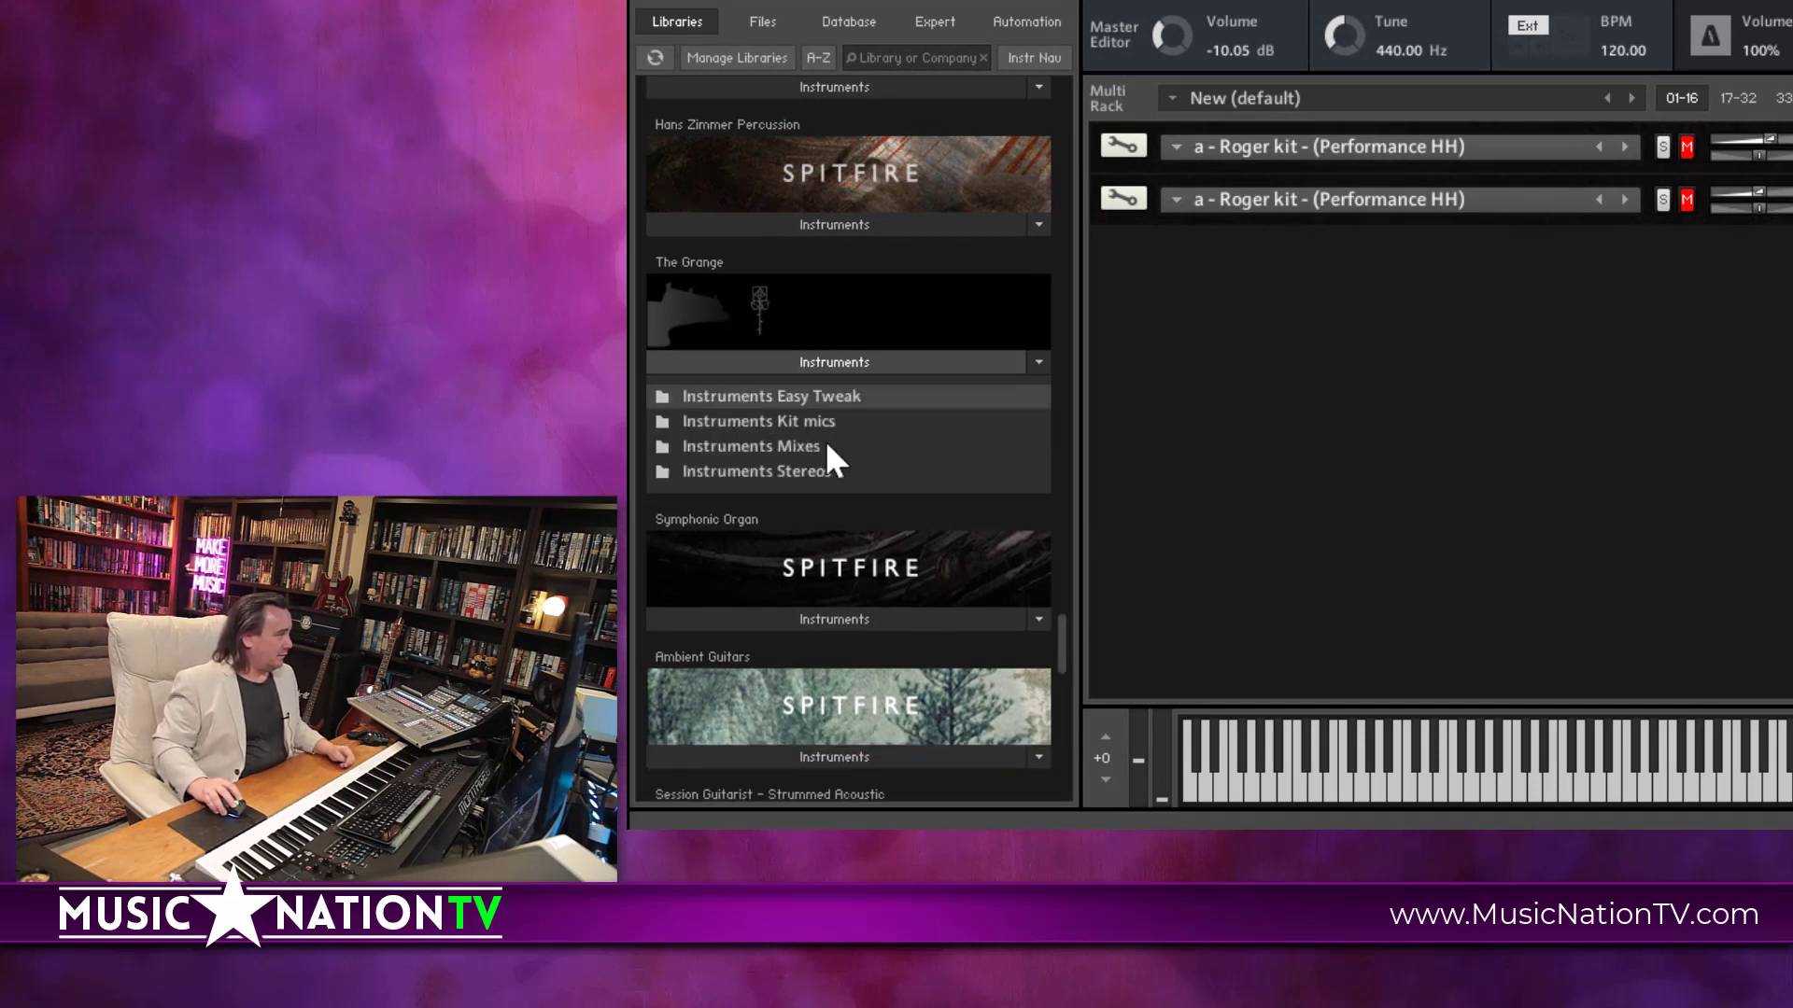
left_click(758, 394)
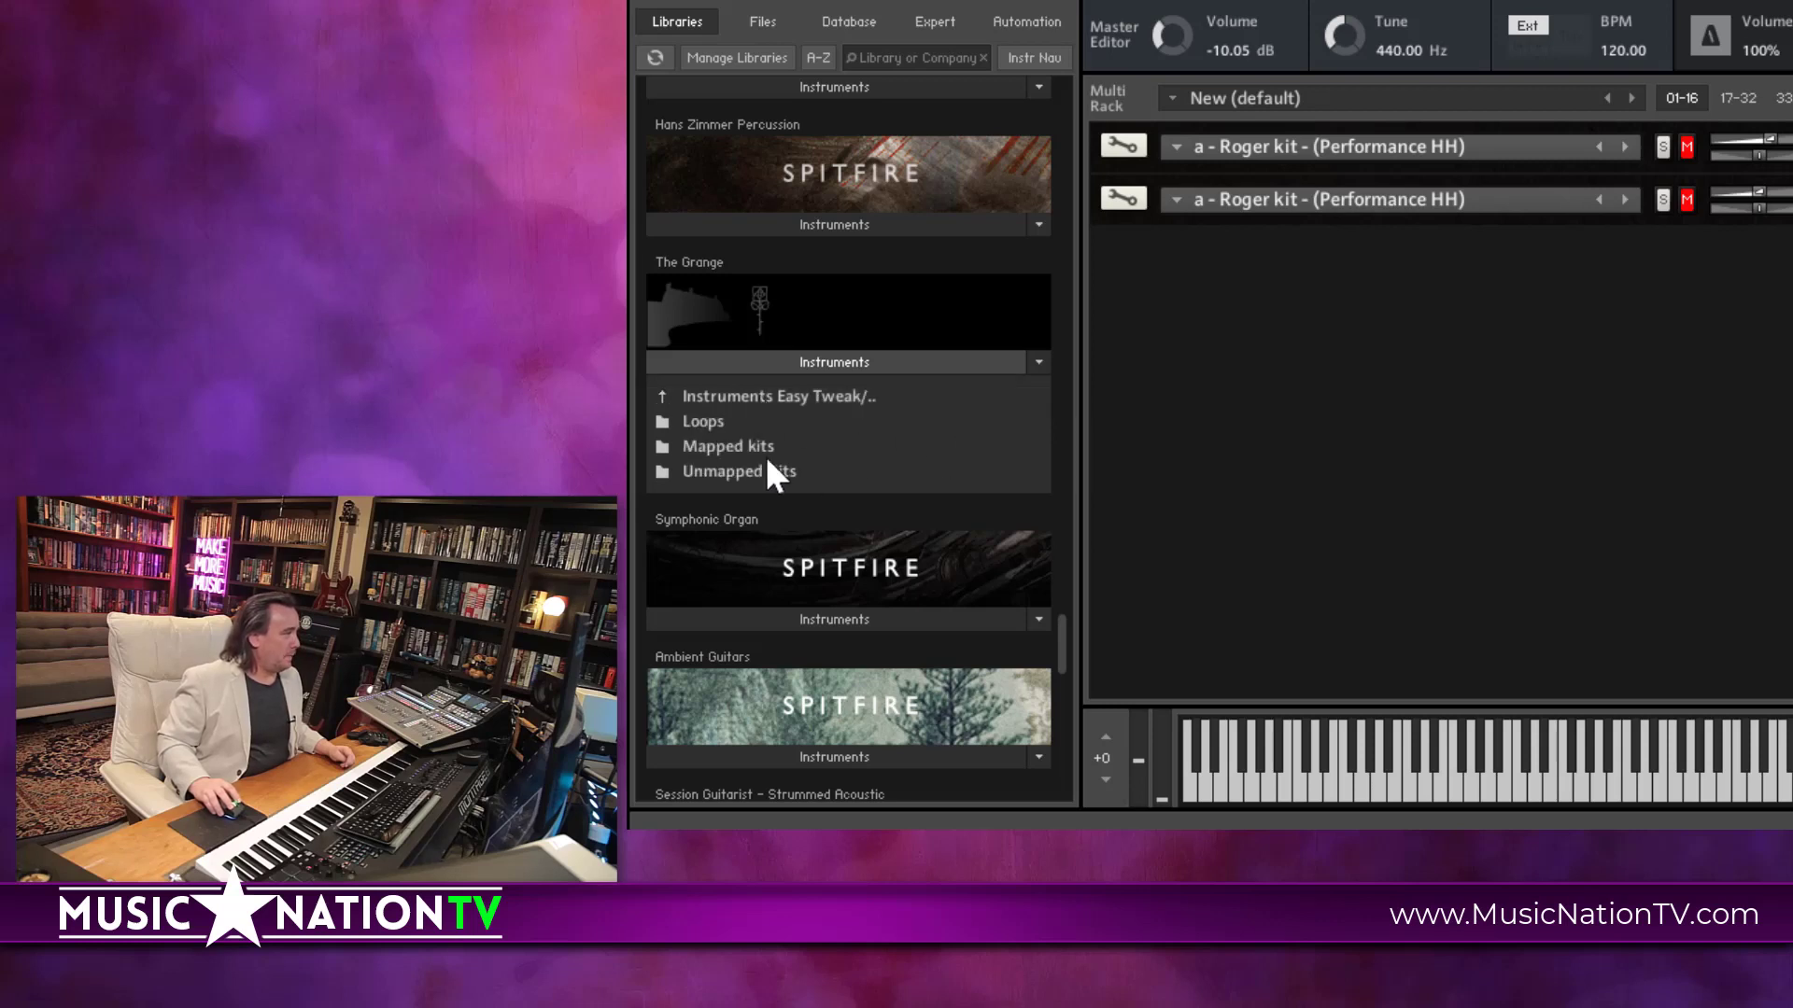
left_click(698, 422)
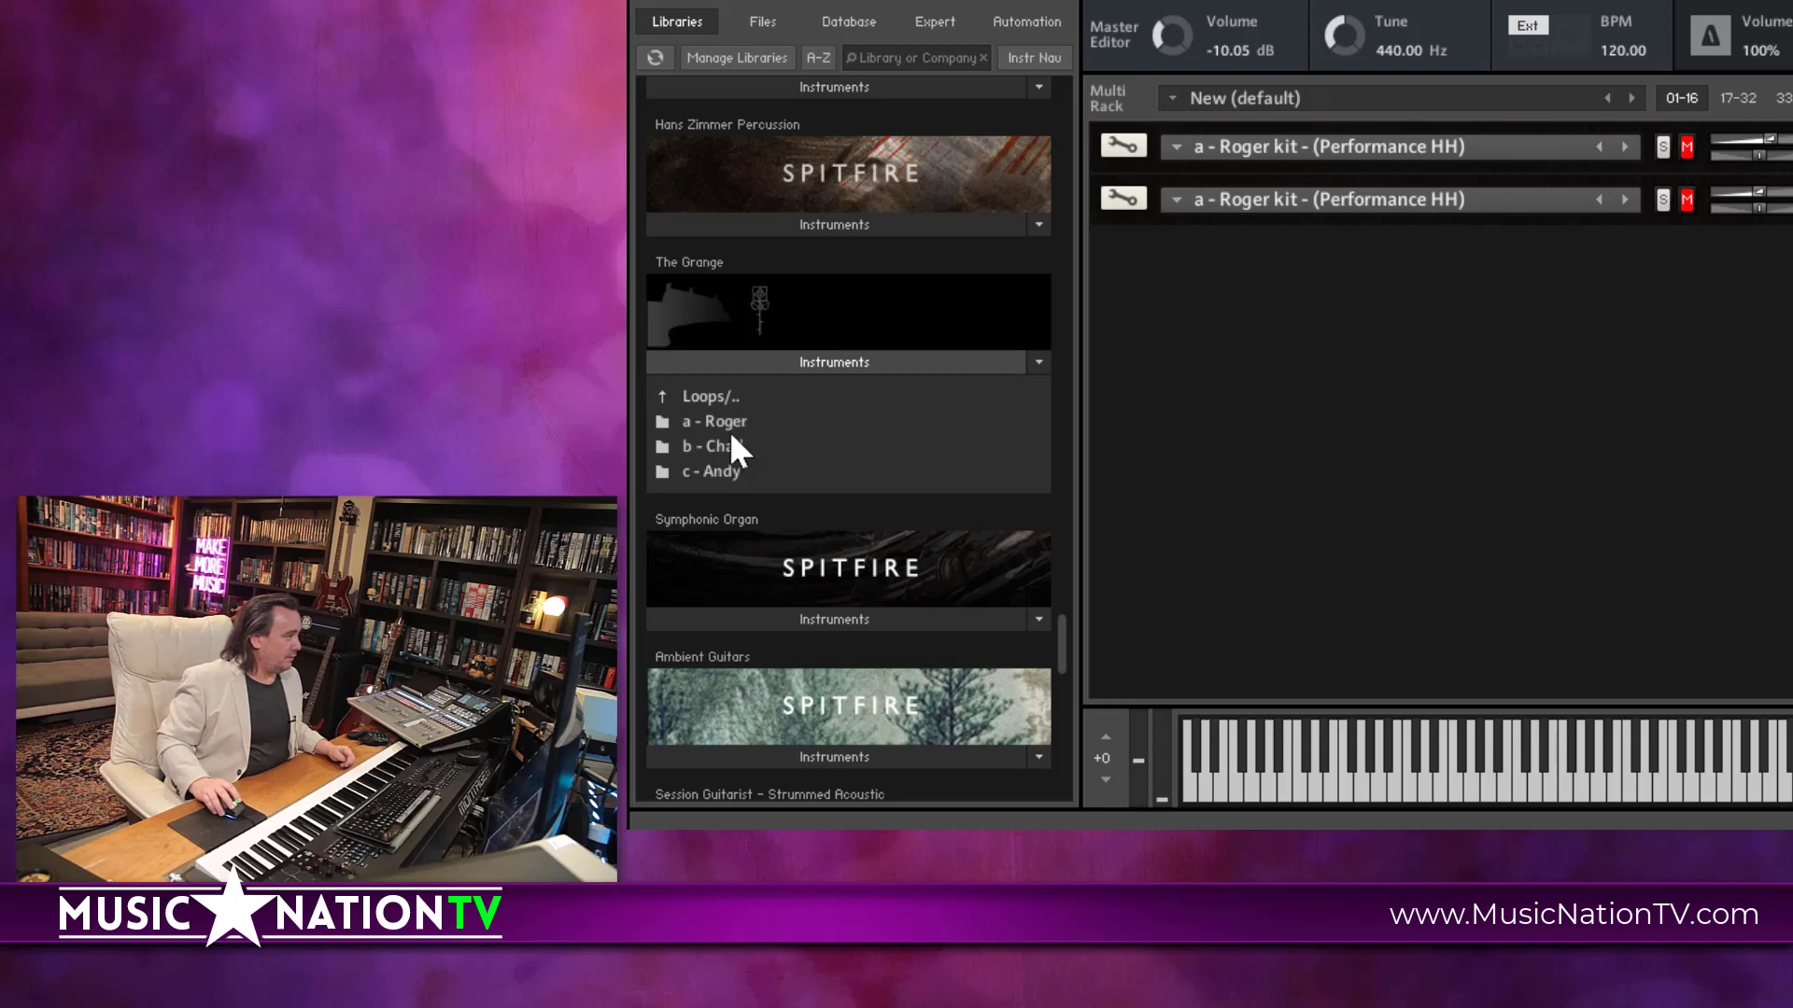
left_click(724, 422)
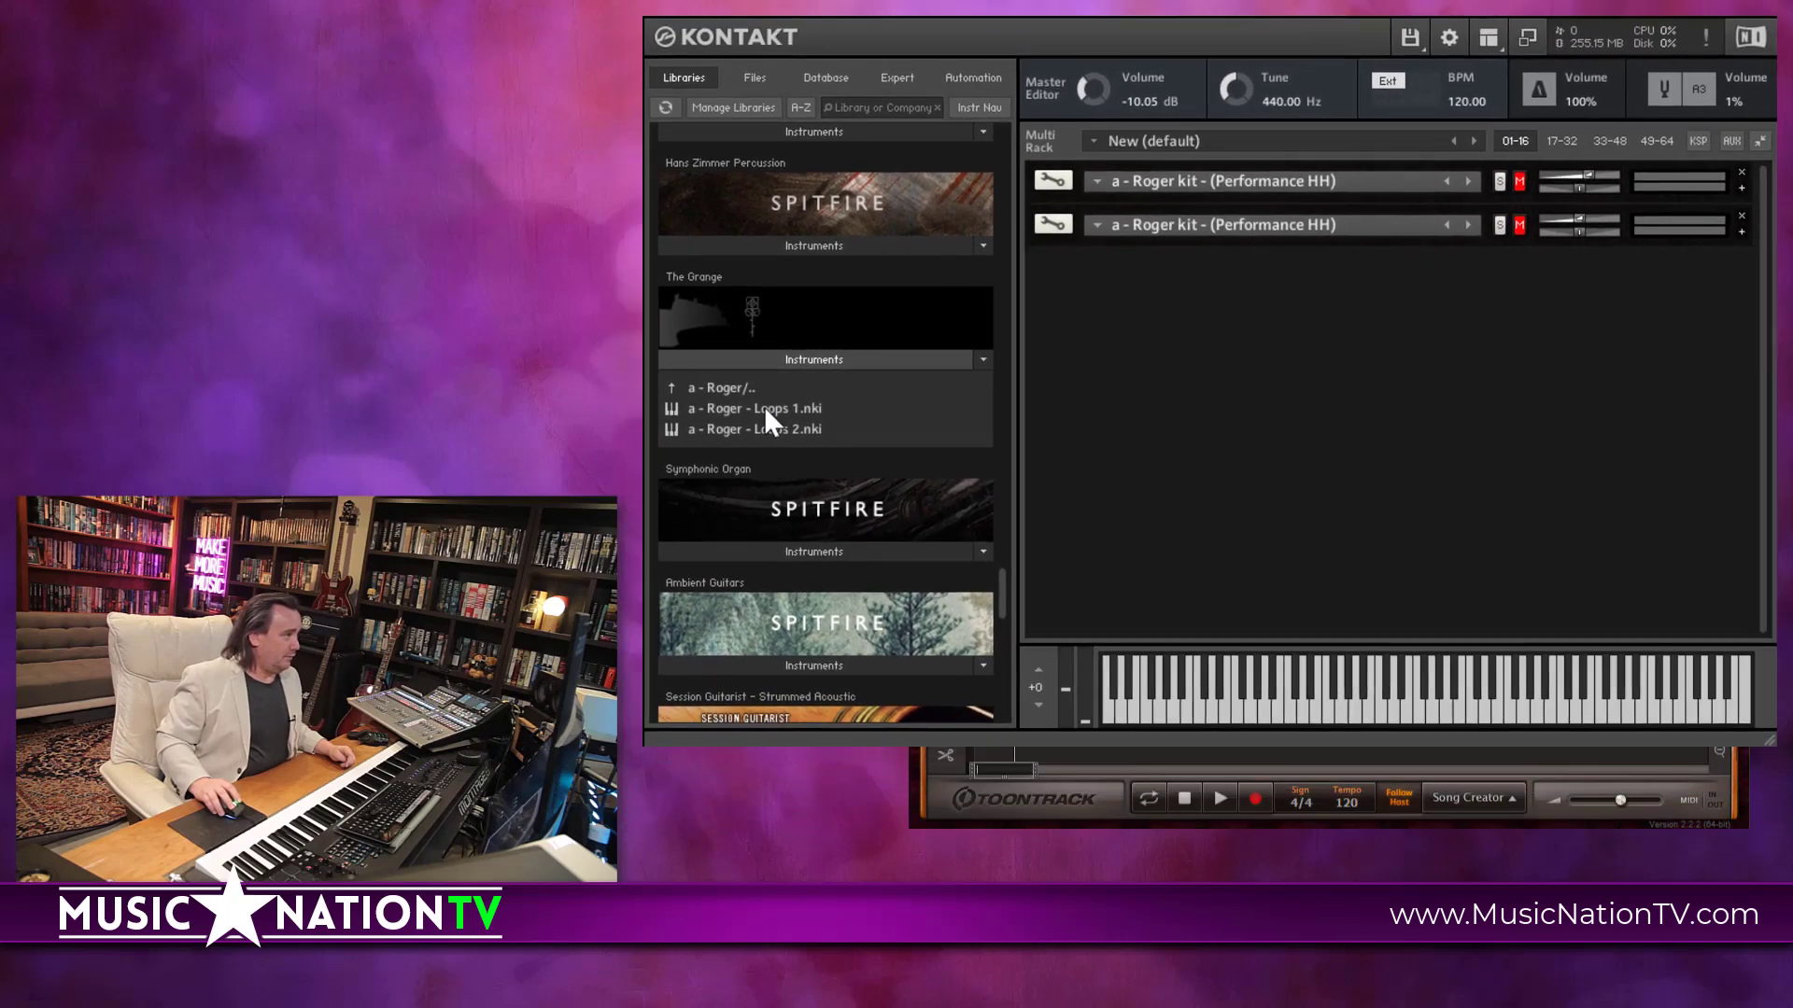
- Load a - Roger - Loops 1.nki, expand it and set its MIDI channel to Omni
double_click(763, 408)
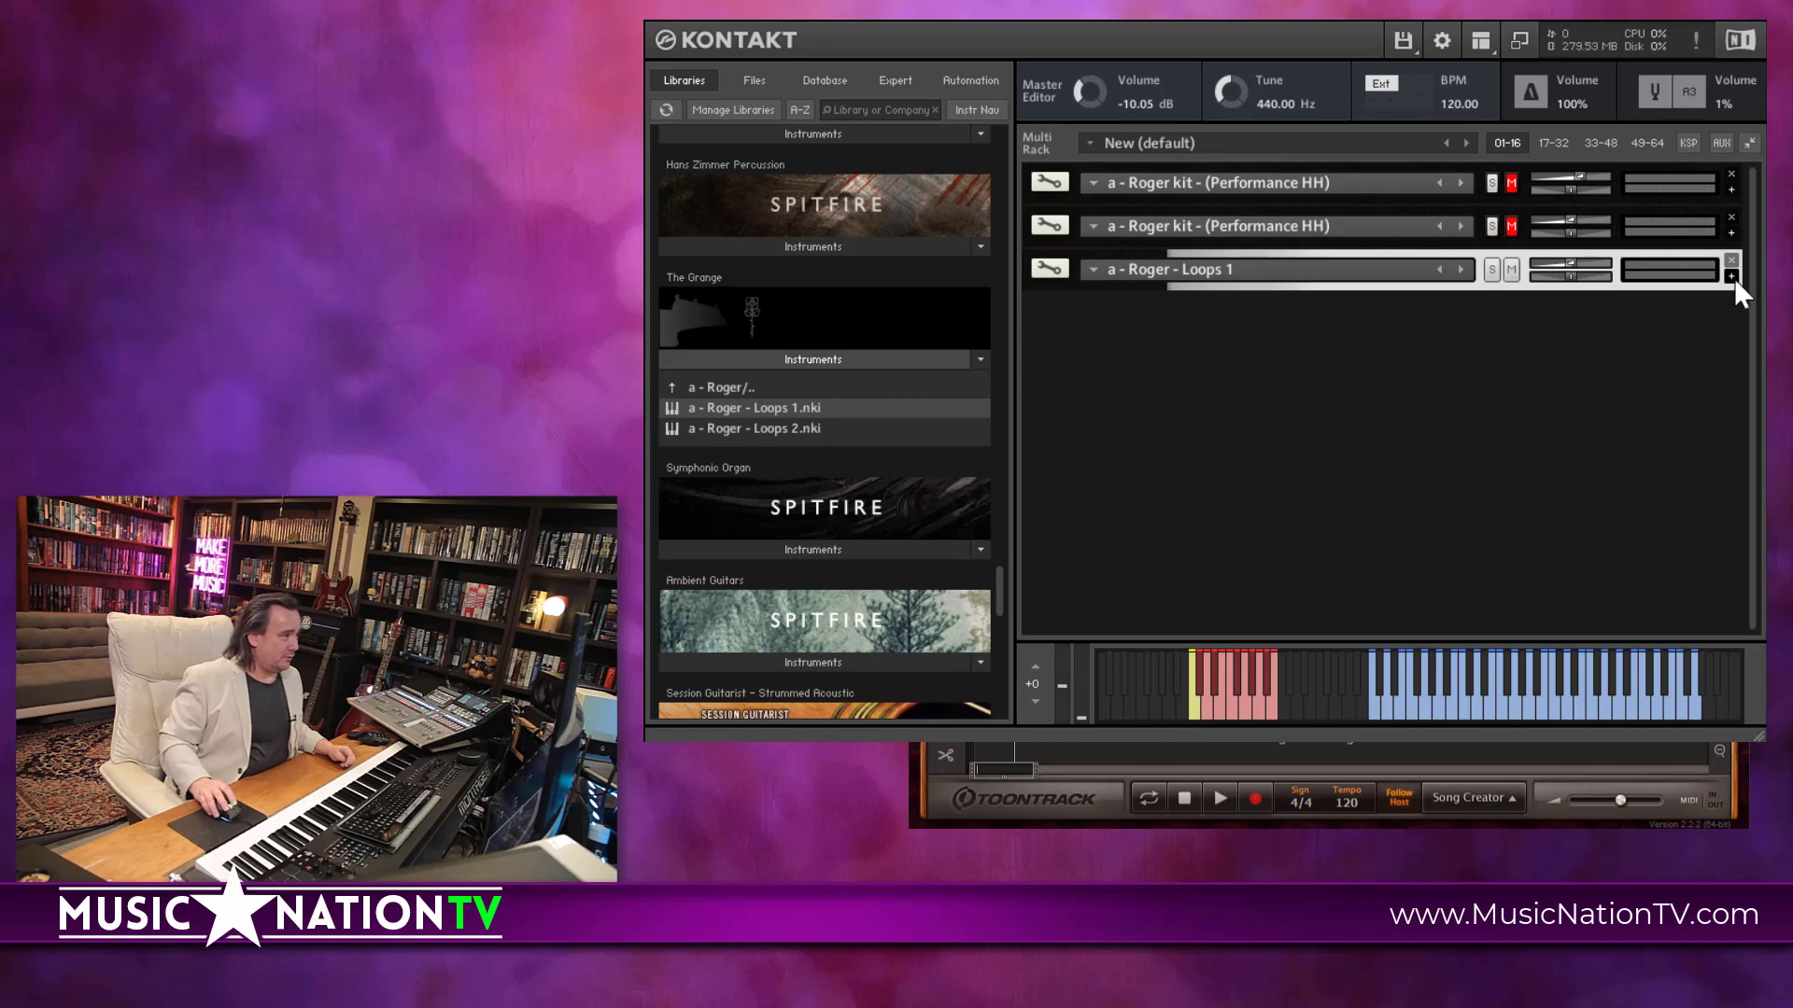
left_click(1732, 276)
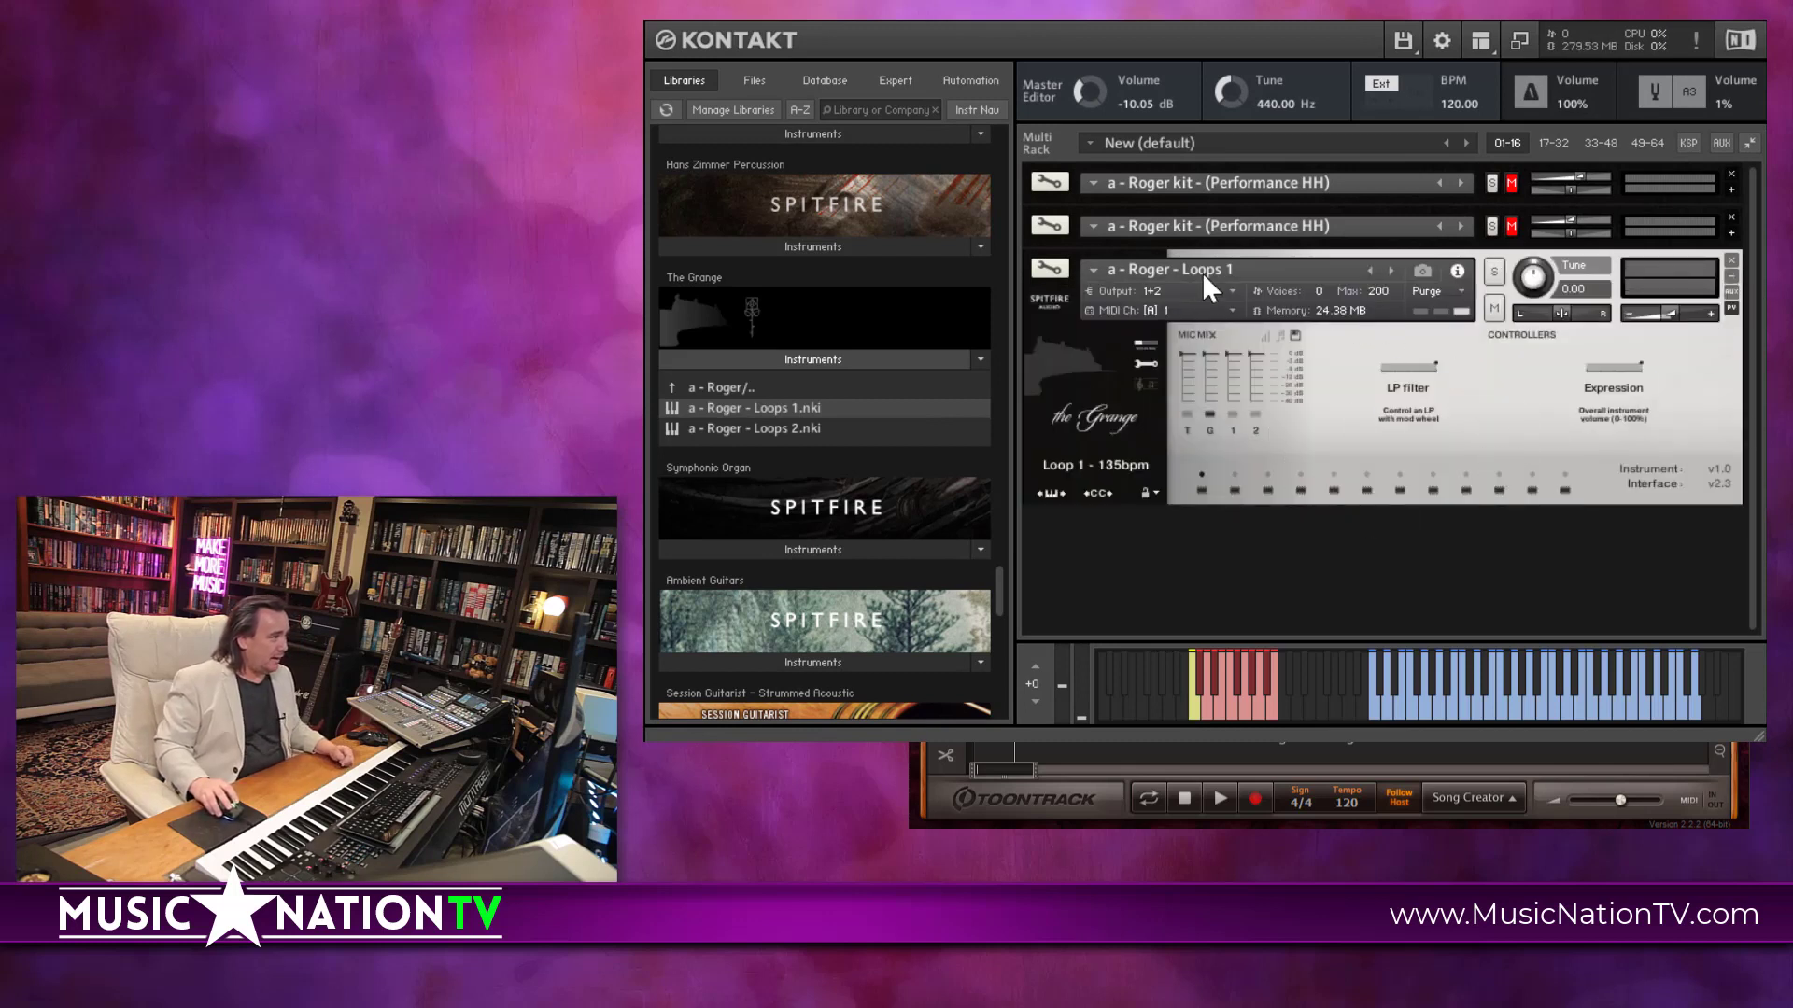
left_click(1223, 308)
left_click(1200, 331)
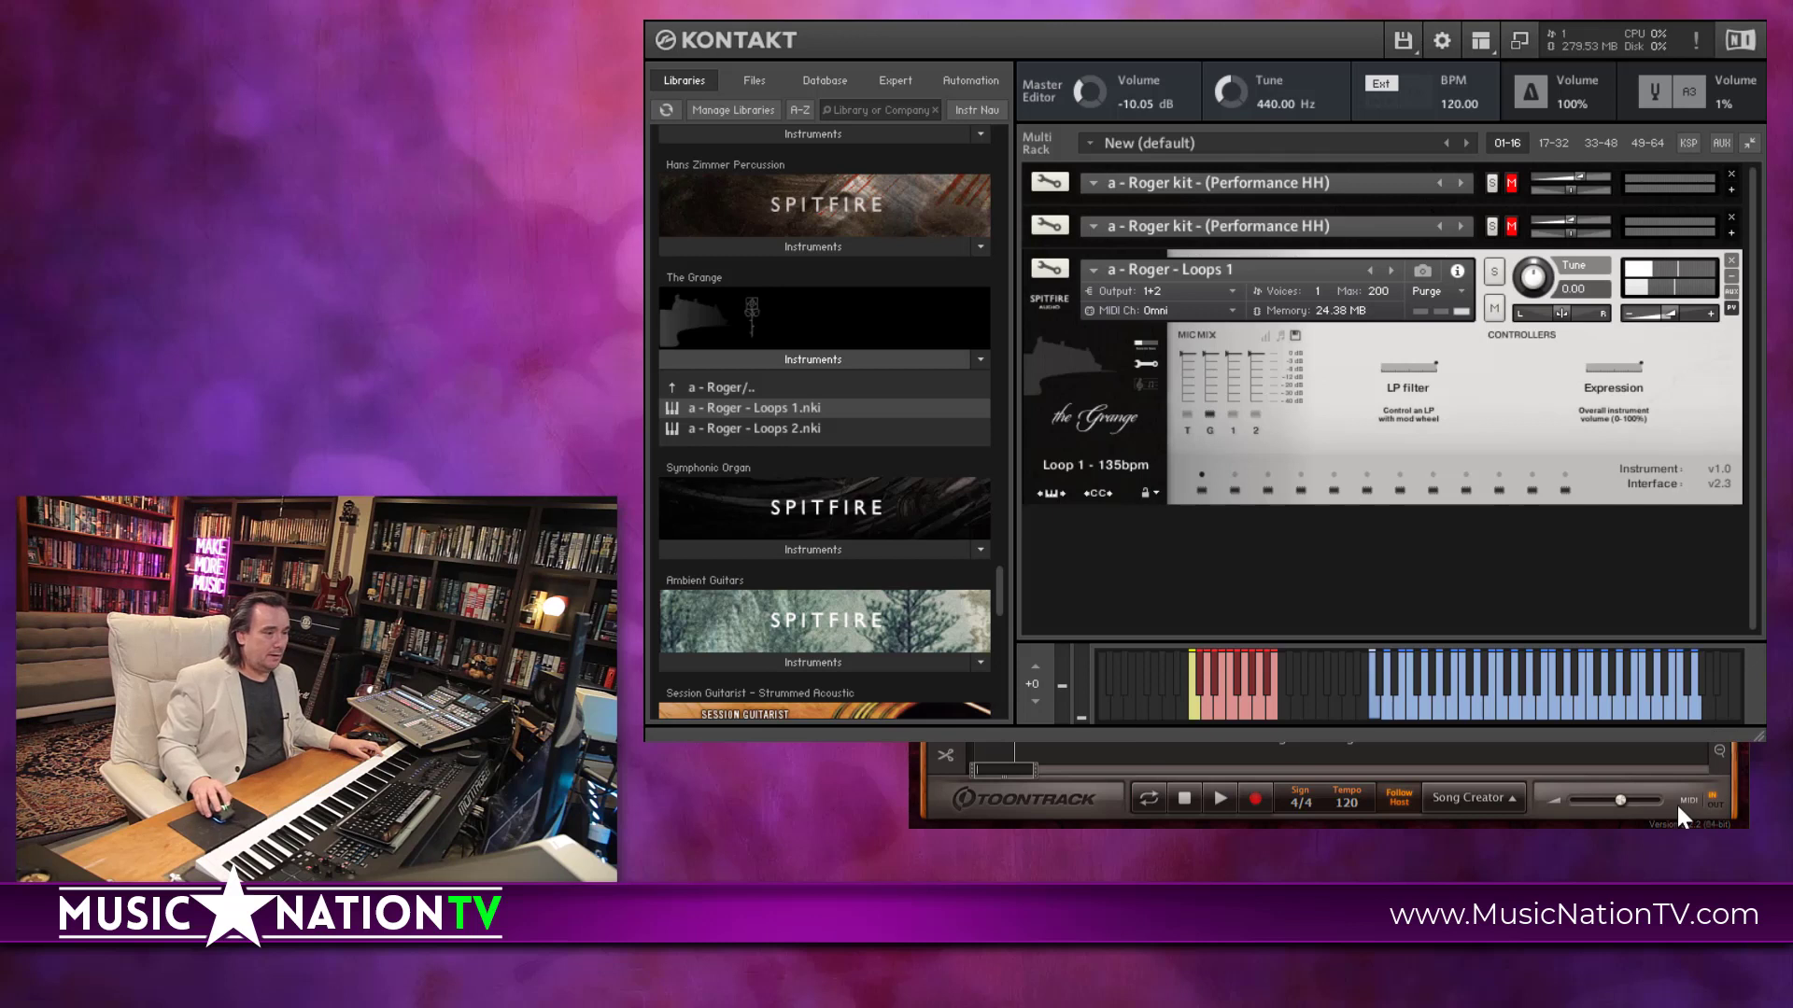
- Turn EZdrummer's output volume far down and adjust the instrument volume of Roger Loops 1
left_click_drag(1621, 800, 1521, 805)
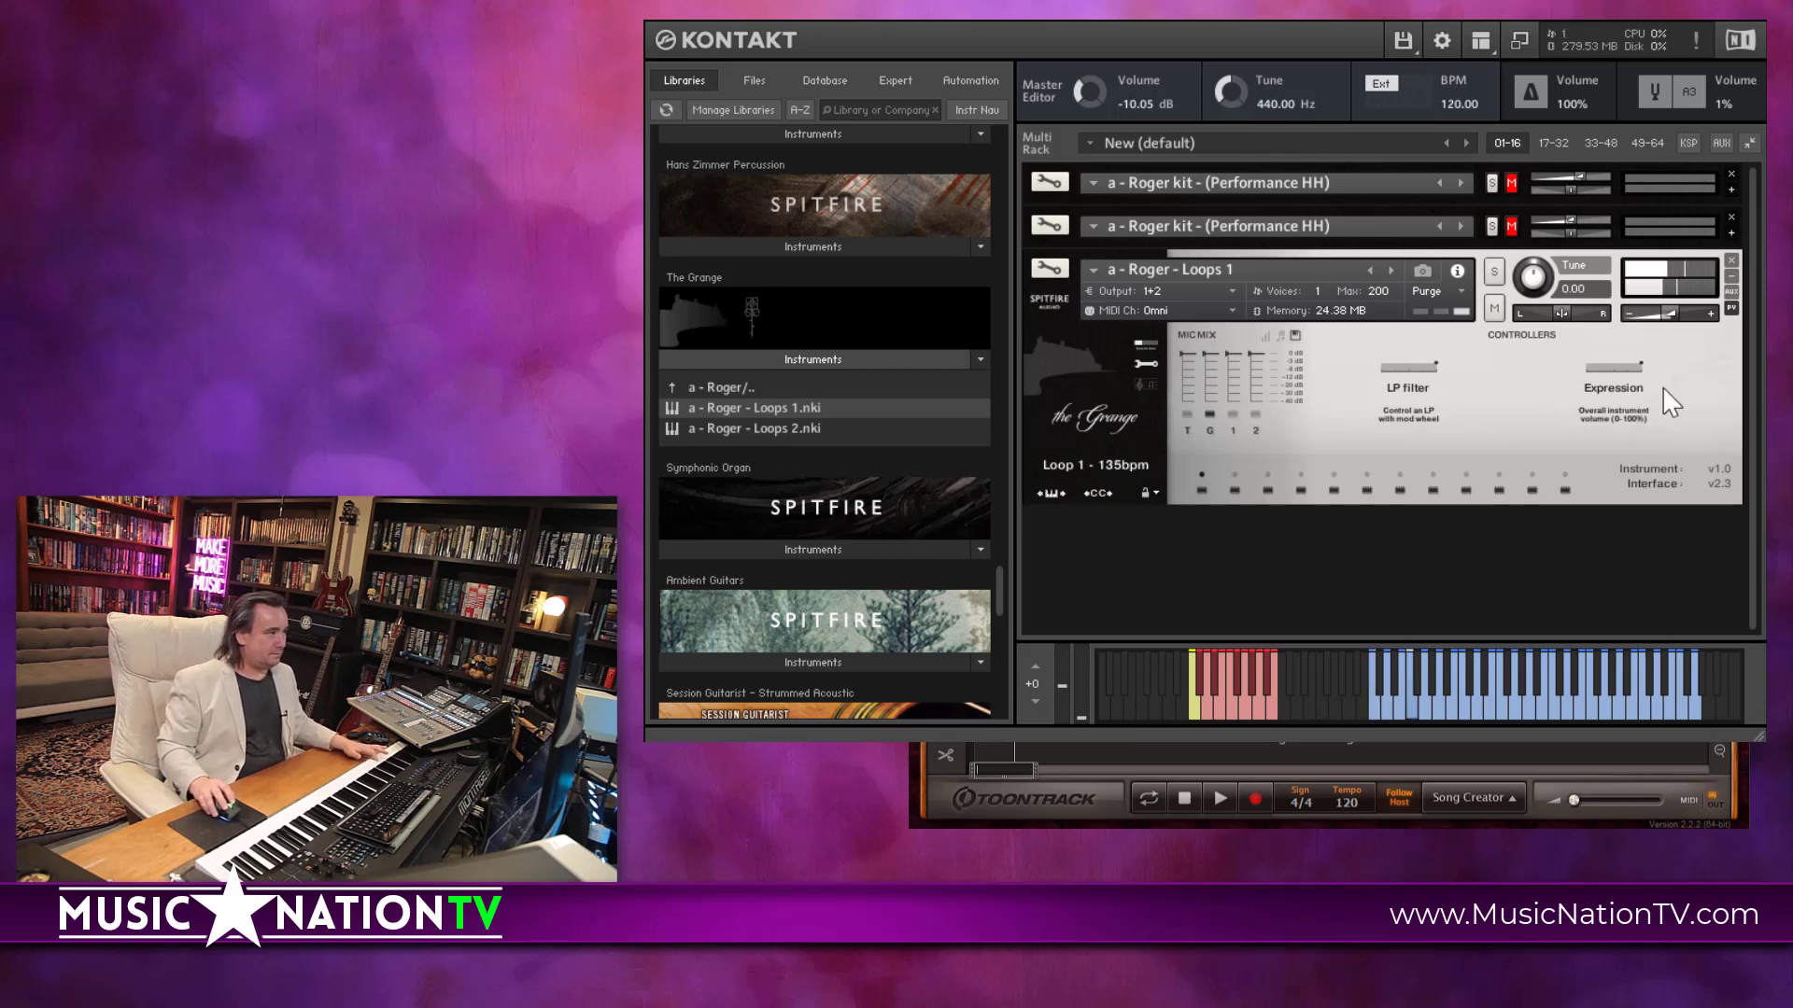
left_click_drag(1671, 315, 1686, 318)
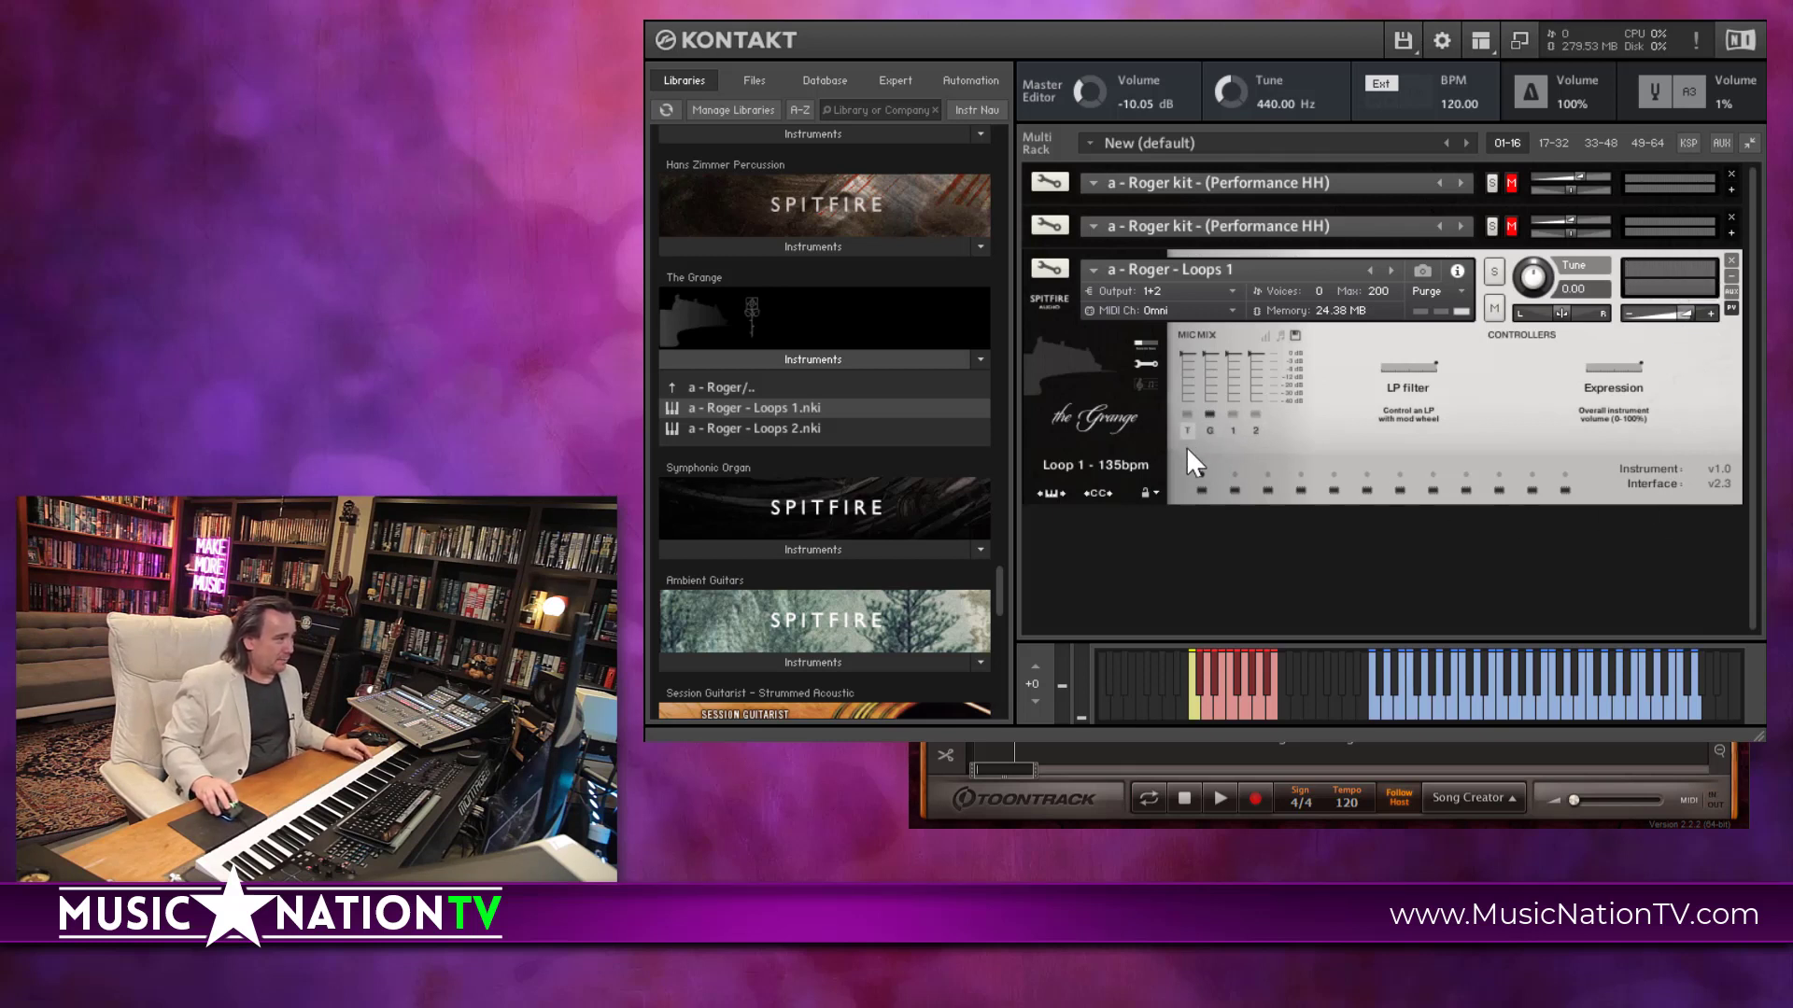
- Audition the T, G, 1 and 2 mic mixes of Roger Loops 1, leaving only mix 2 enabled
left_click(1185, 412)
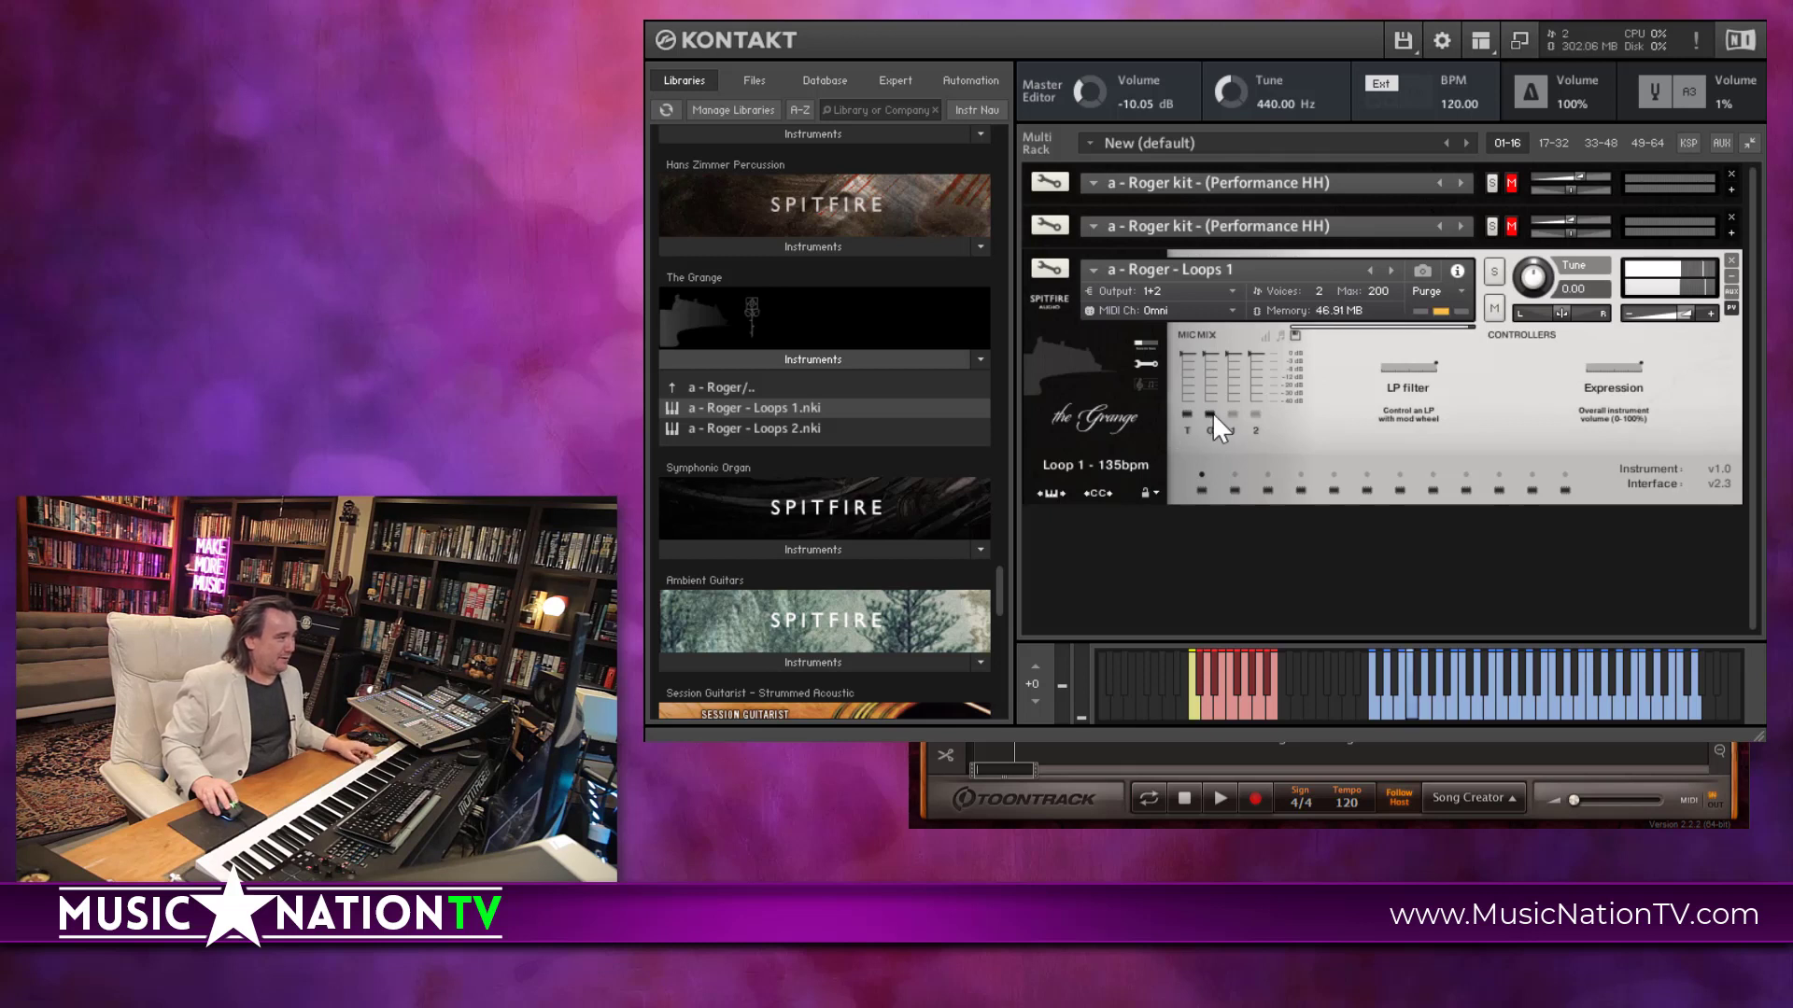
left_click(1210, 414)
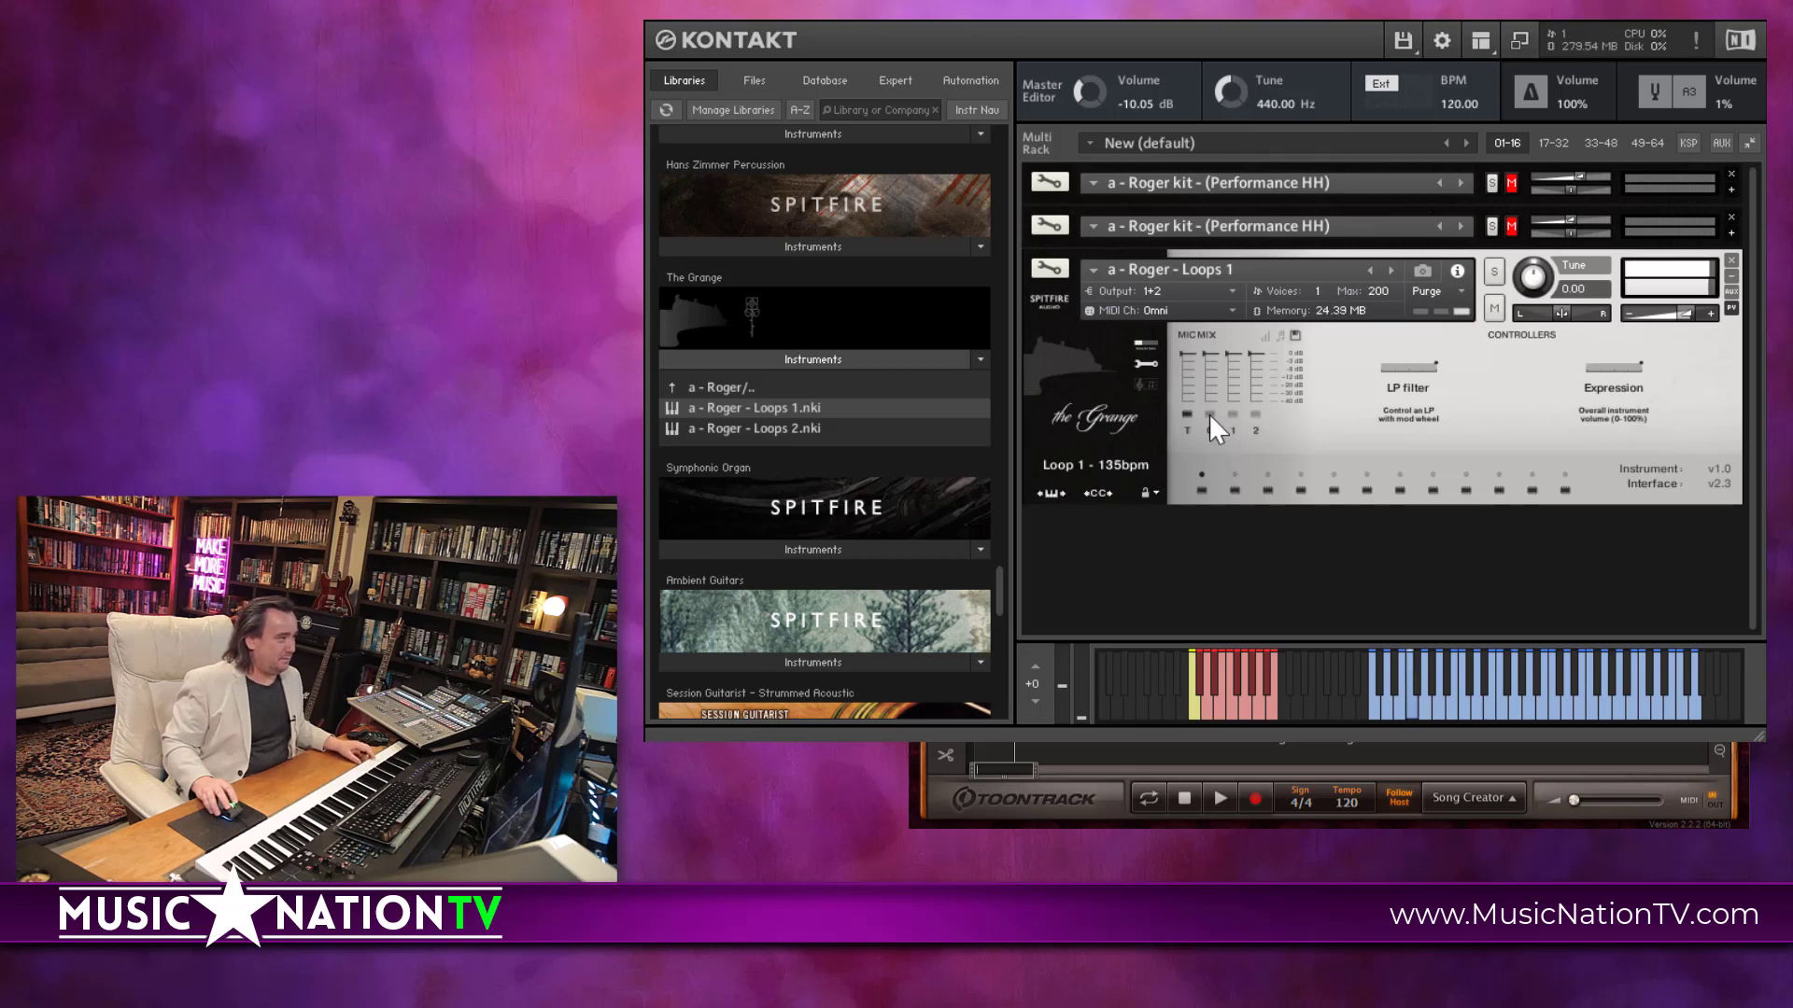
left_click(1210, 413)
left_click(1185, 412)
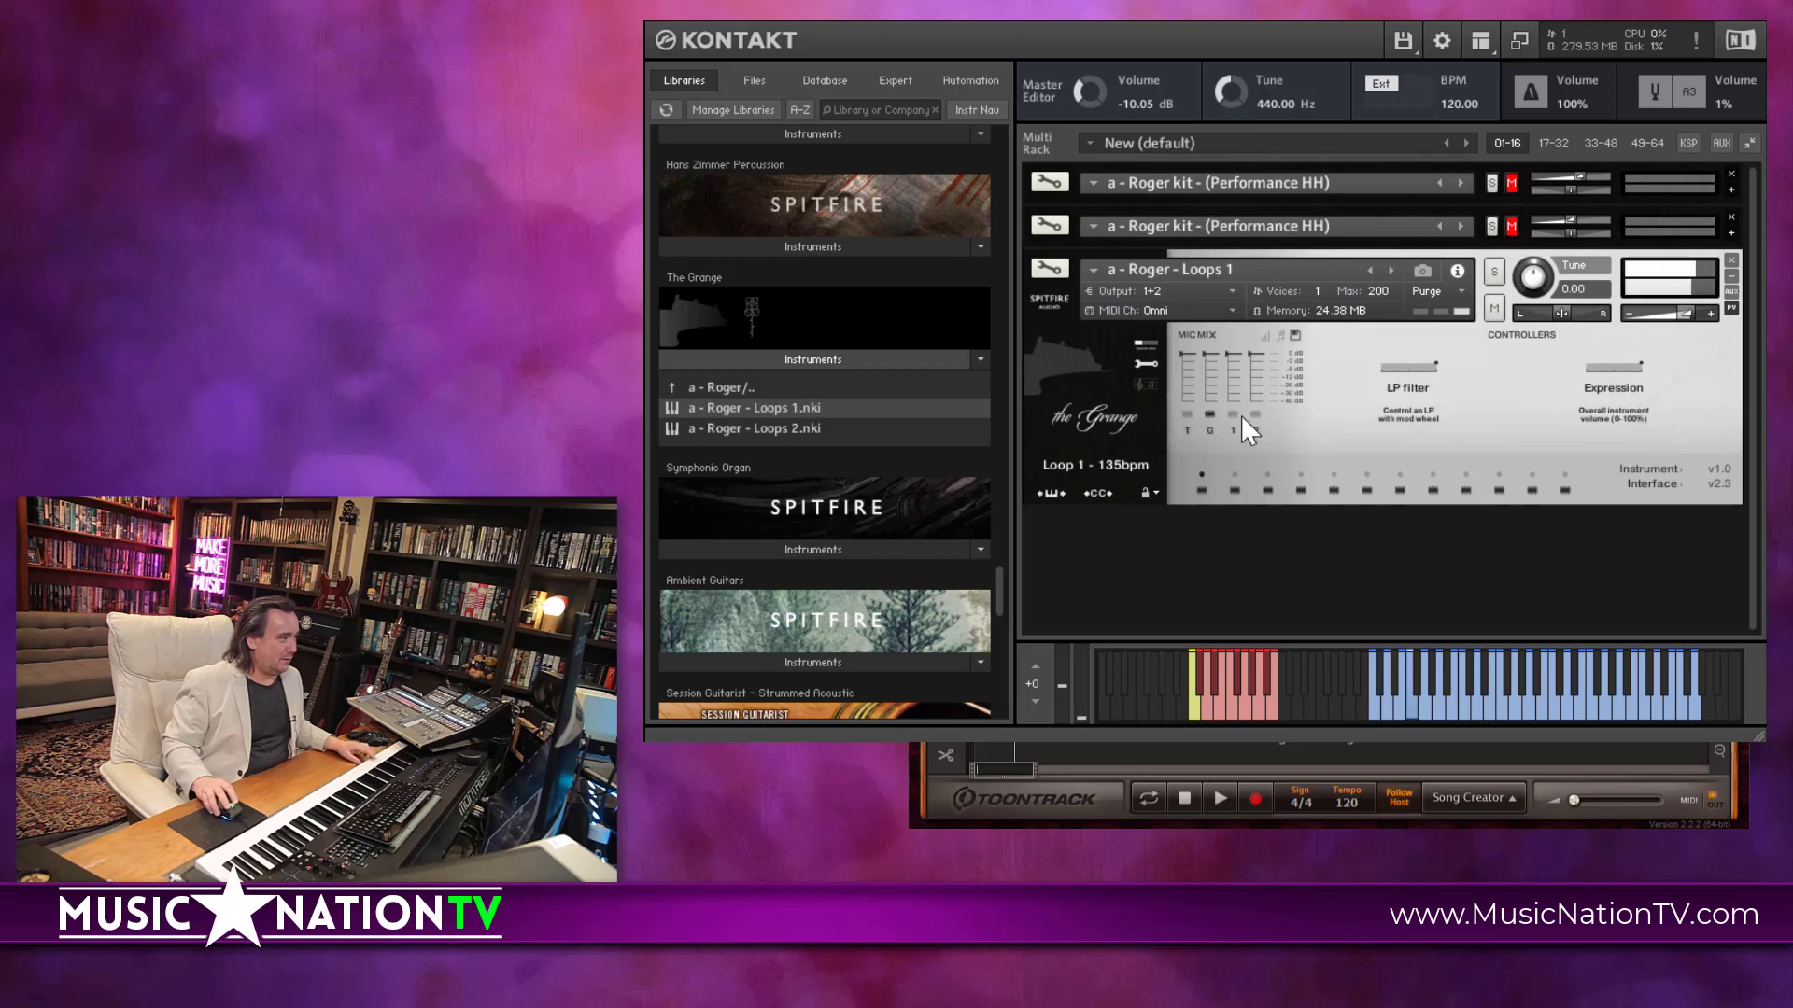
left_click(1232, 414)
left_click(1208, 414)
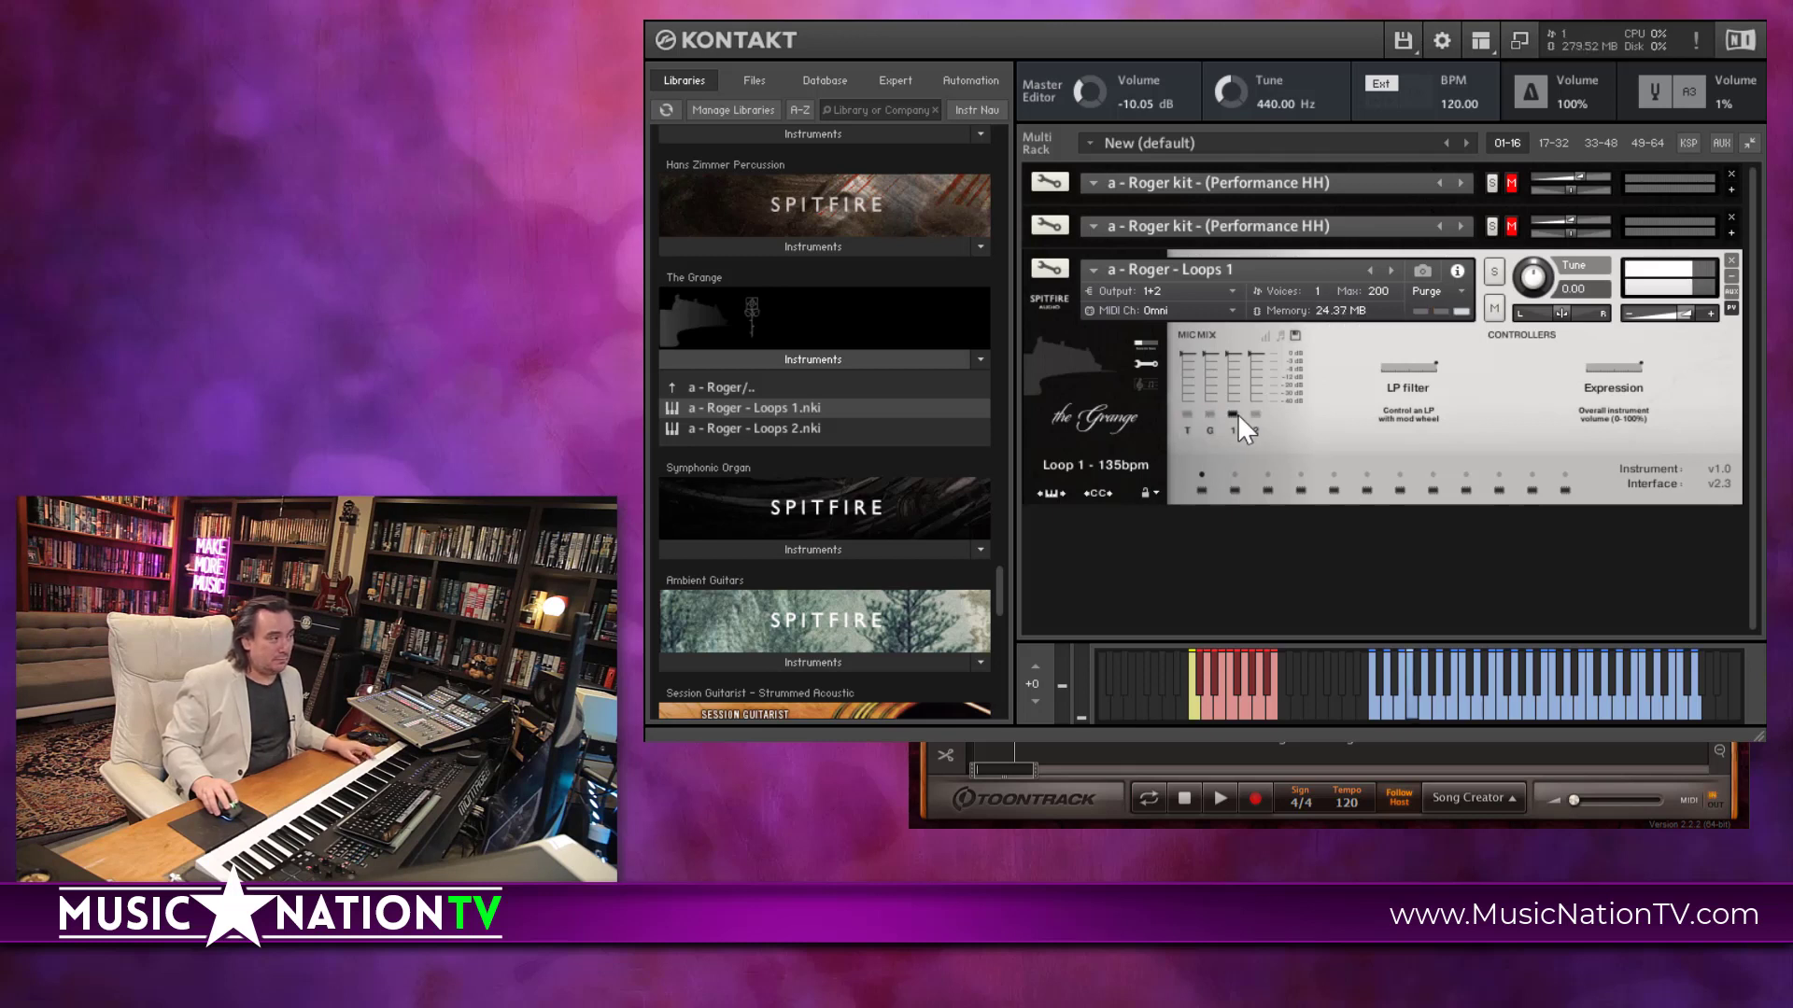
left_click(1232, 414)
left_click(1255, 414)
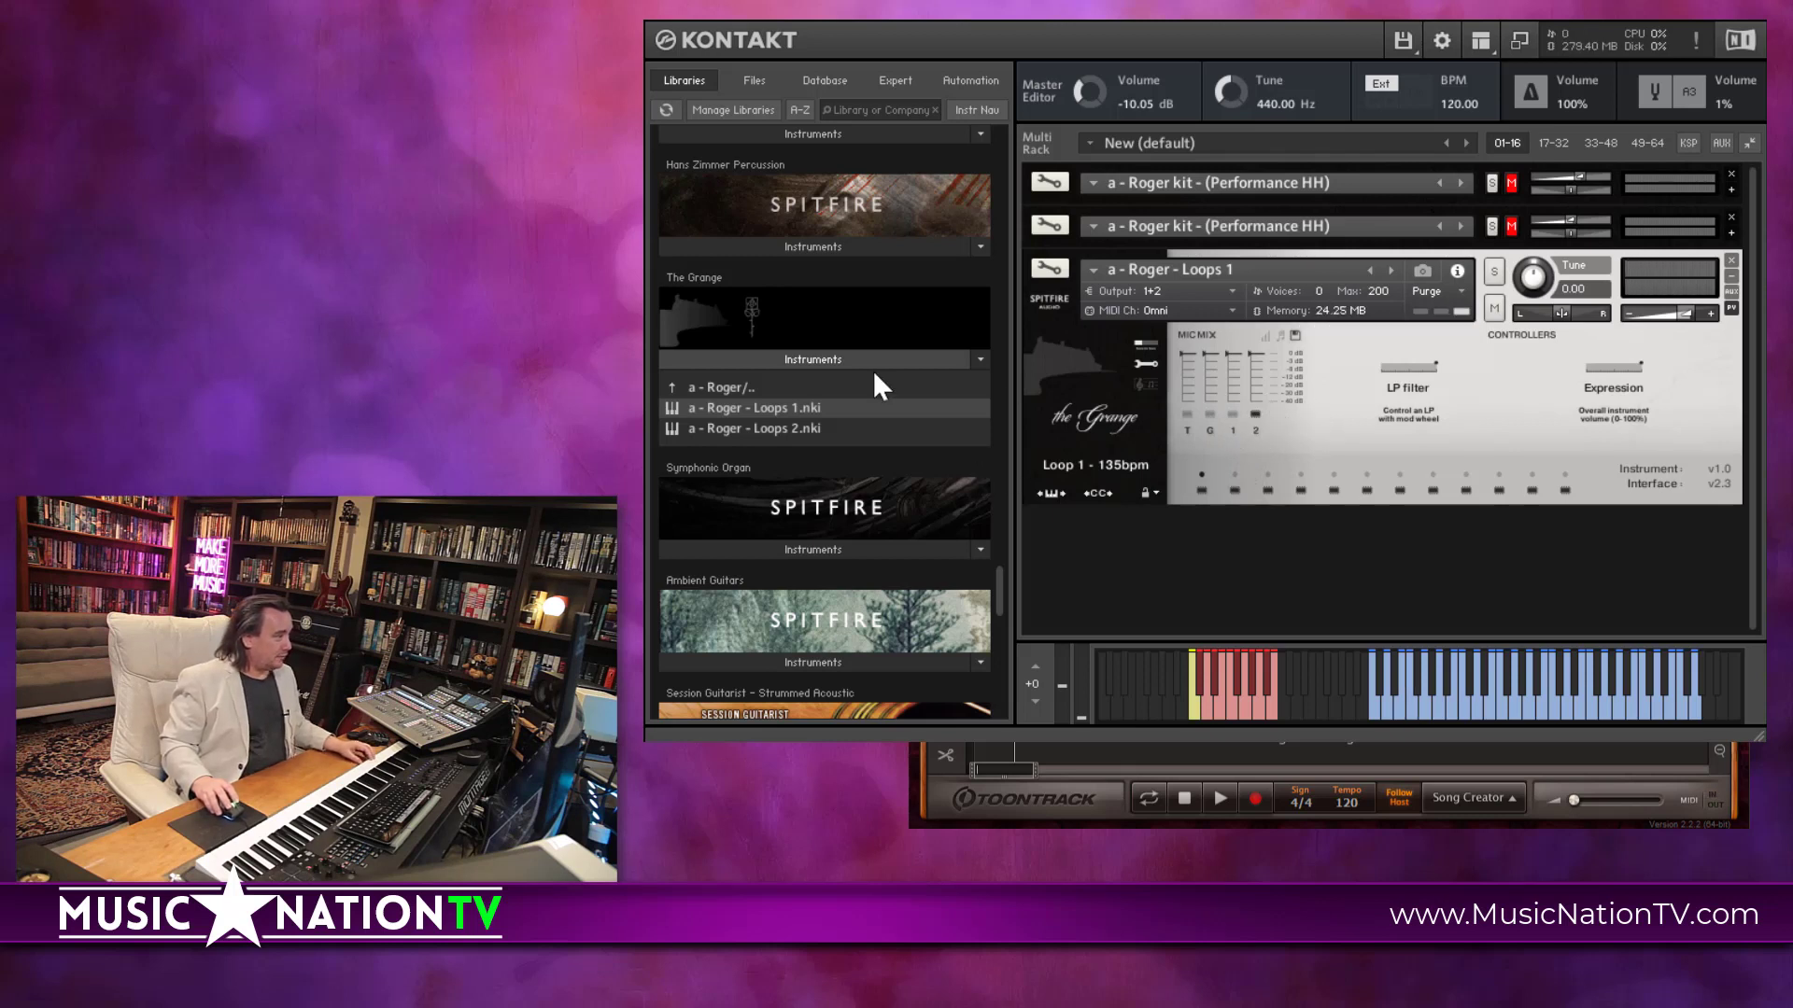
- Browse The Grange library to the a - Roger loops inside Instruments Mixes
left_click(719, 384)
double_click(719, 384)
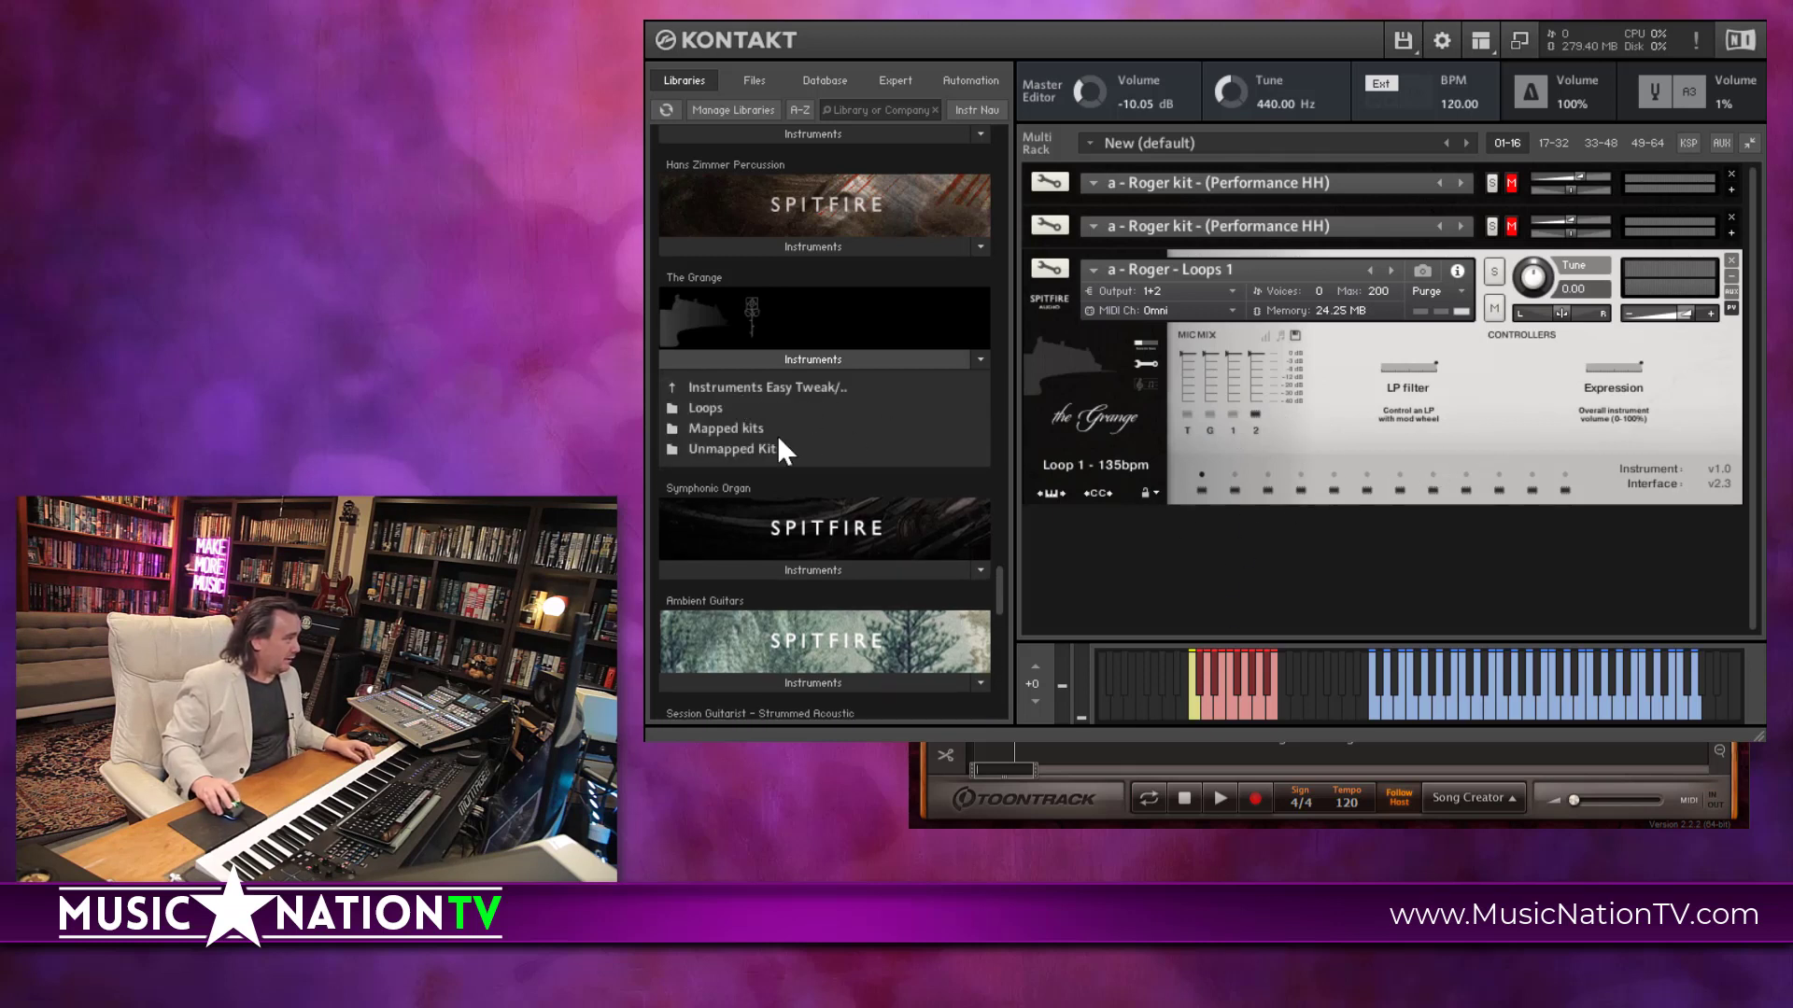
double_click(726, 381)
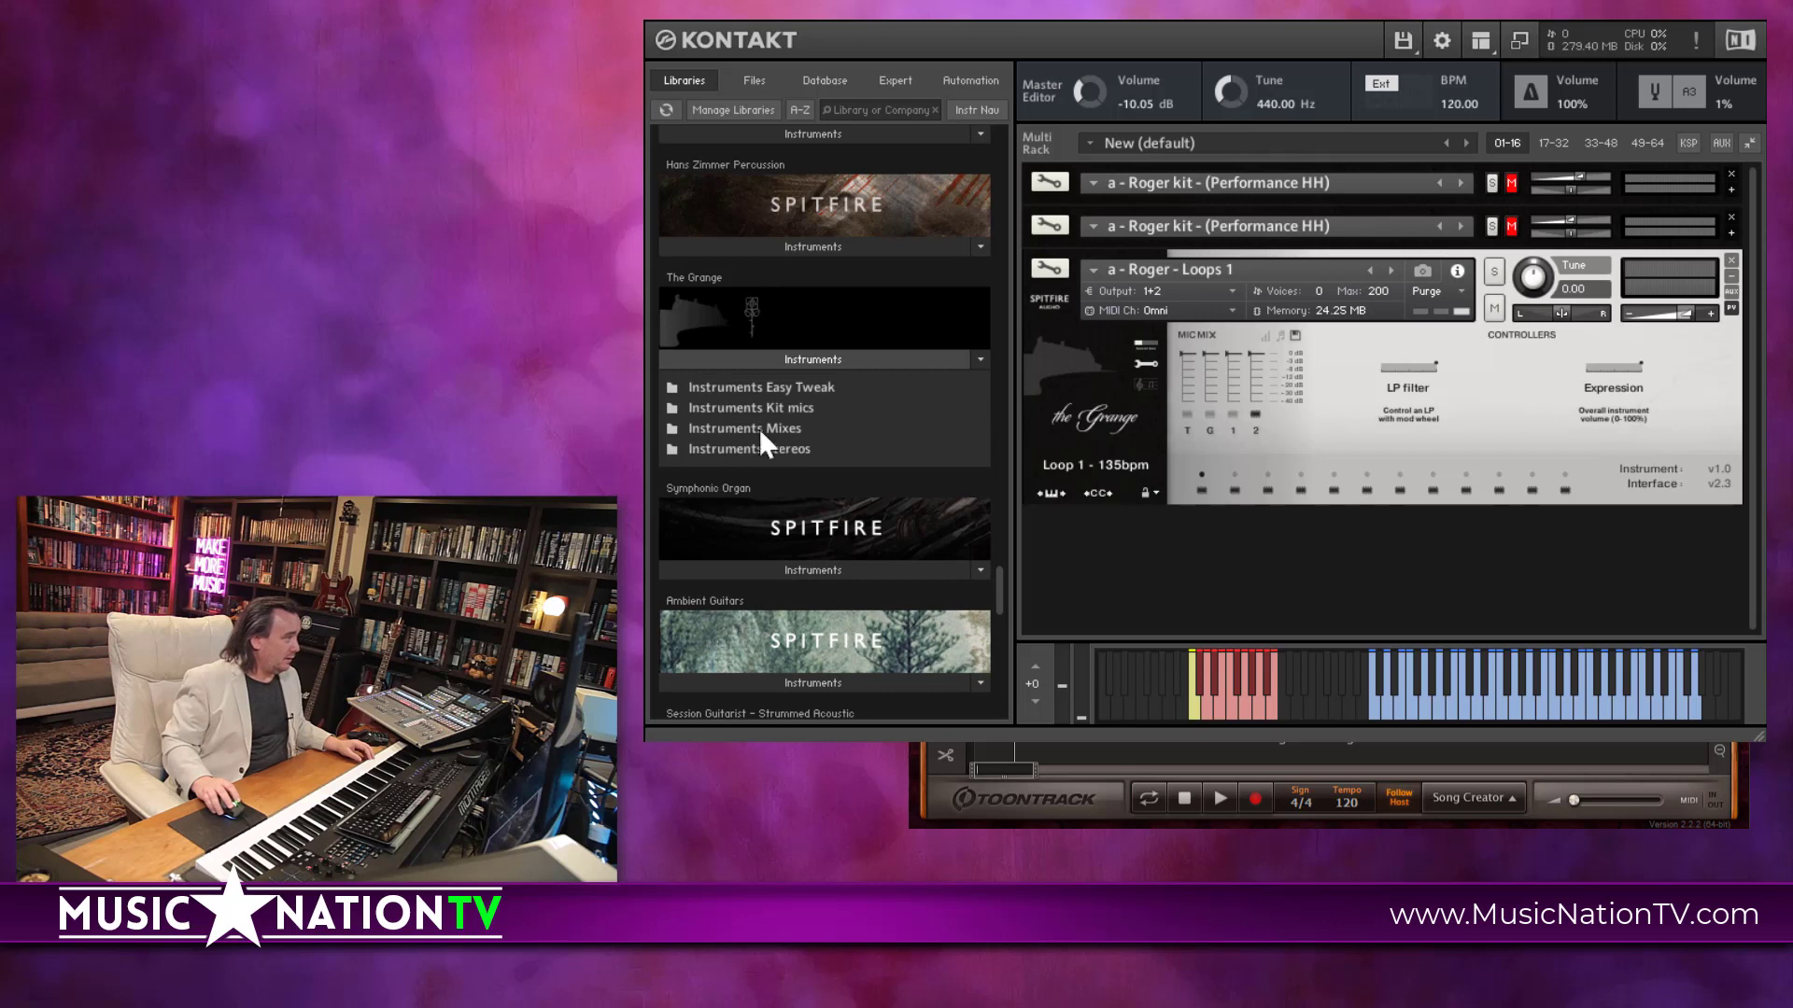
double_click(736, 427)
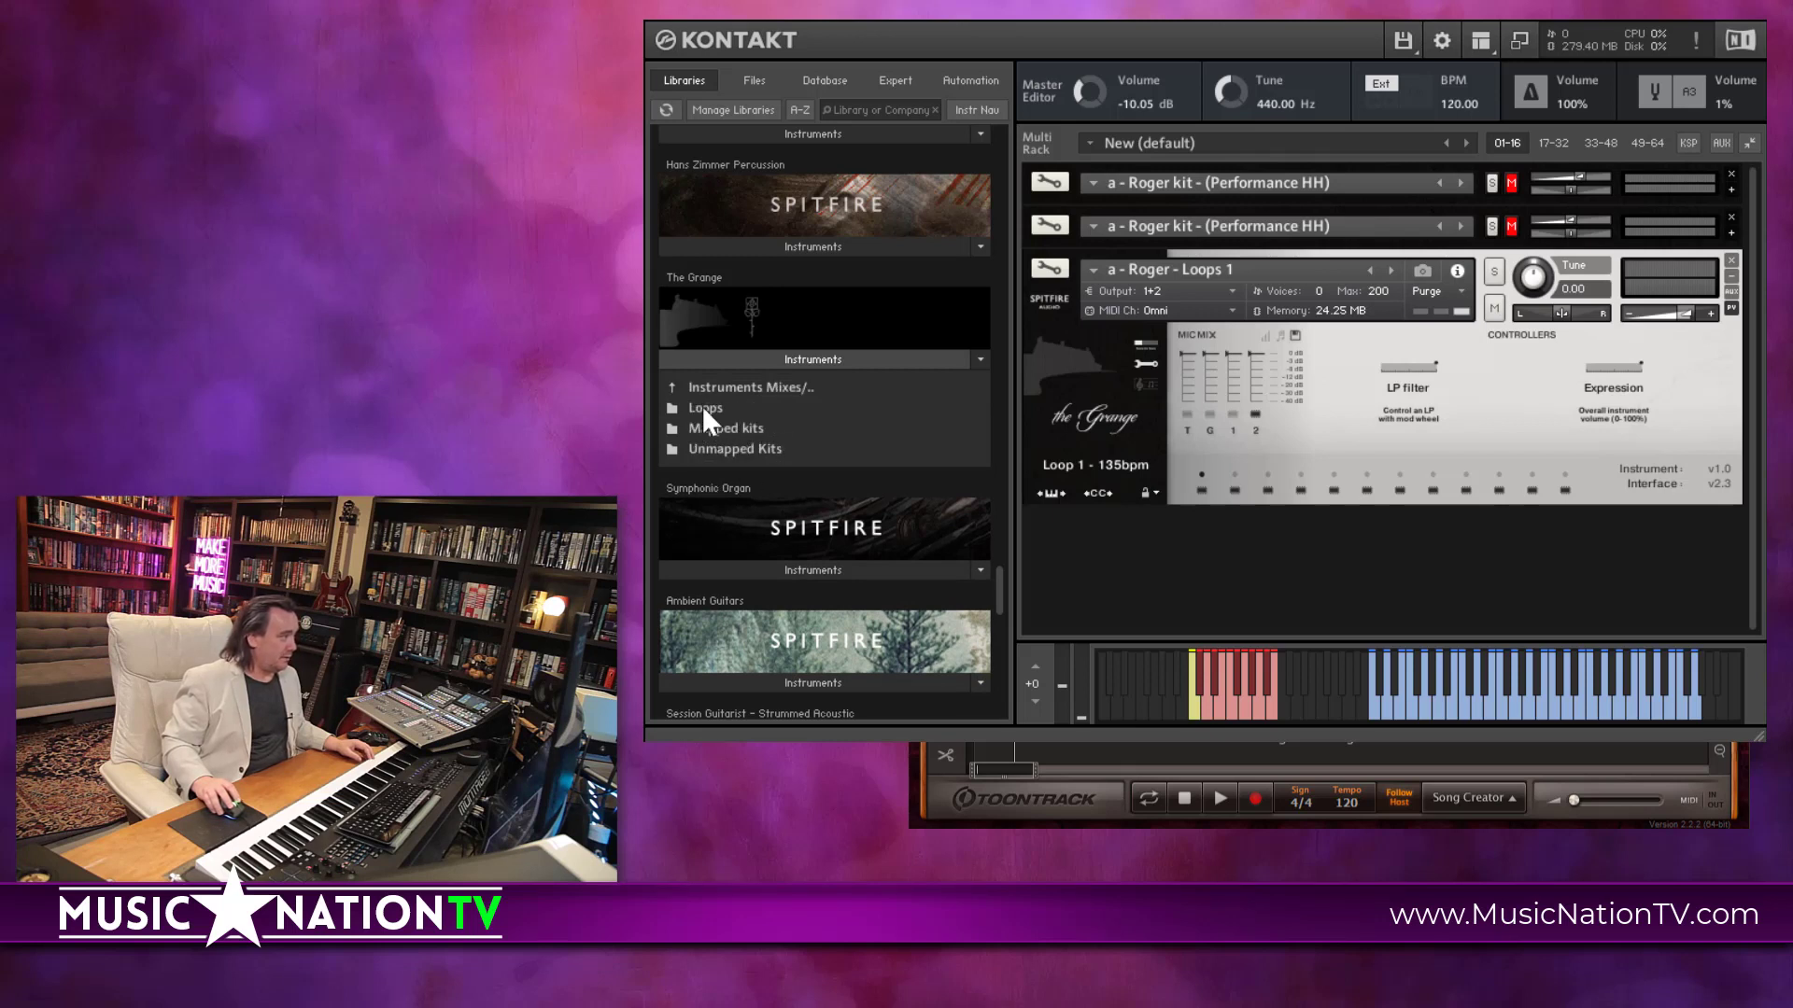
double_click(702, 405)
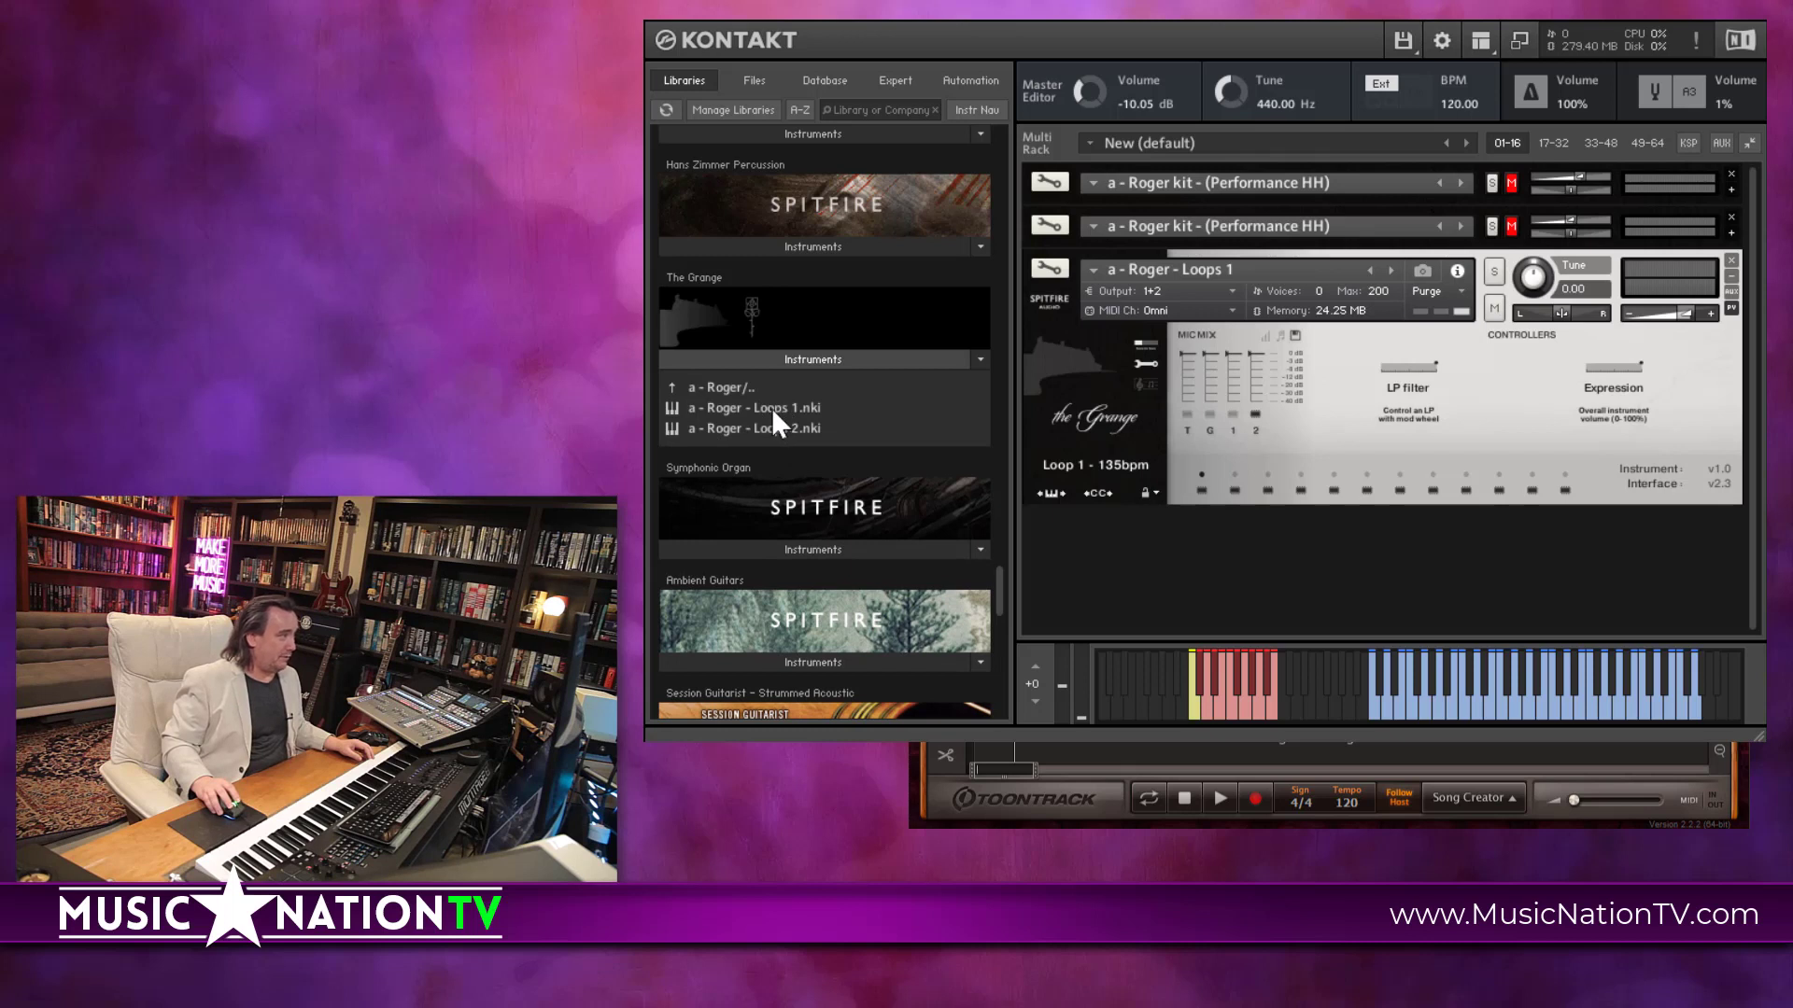
- Add the Instruments Mixes version of a - Roger - Loops 1.nki to the rack and set its MIDI channel to Omni
left_click_drag(773, 407, 1286, 588)
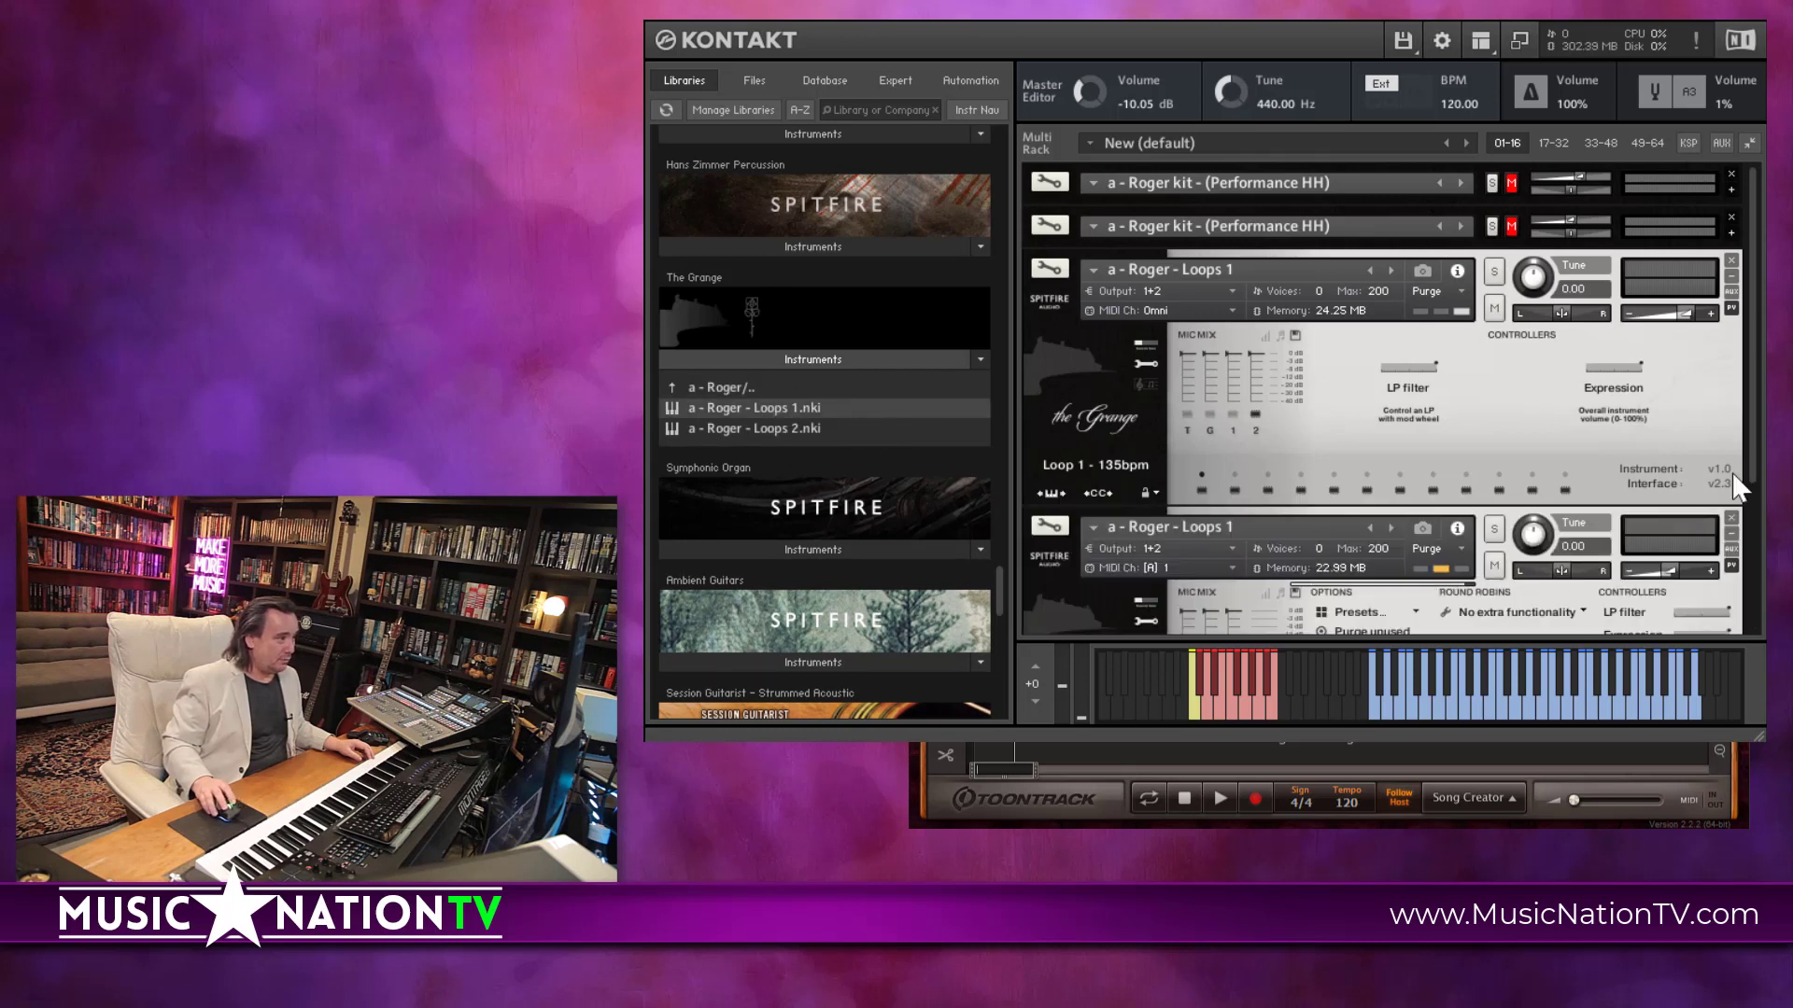
left_click(1193, 568)
left_click(1172, 585)
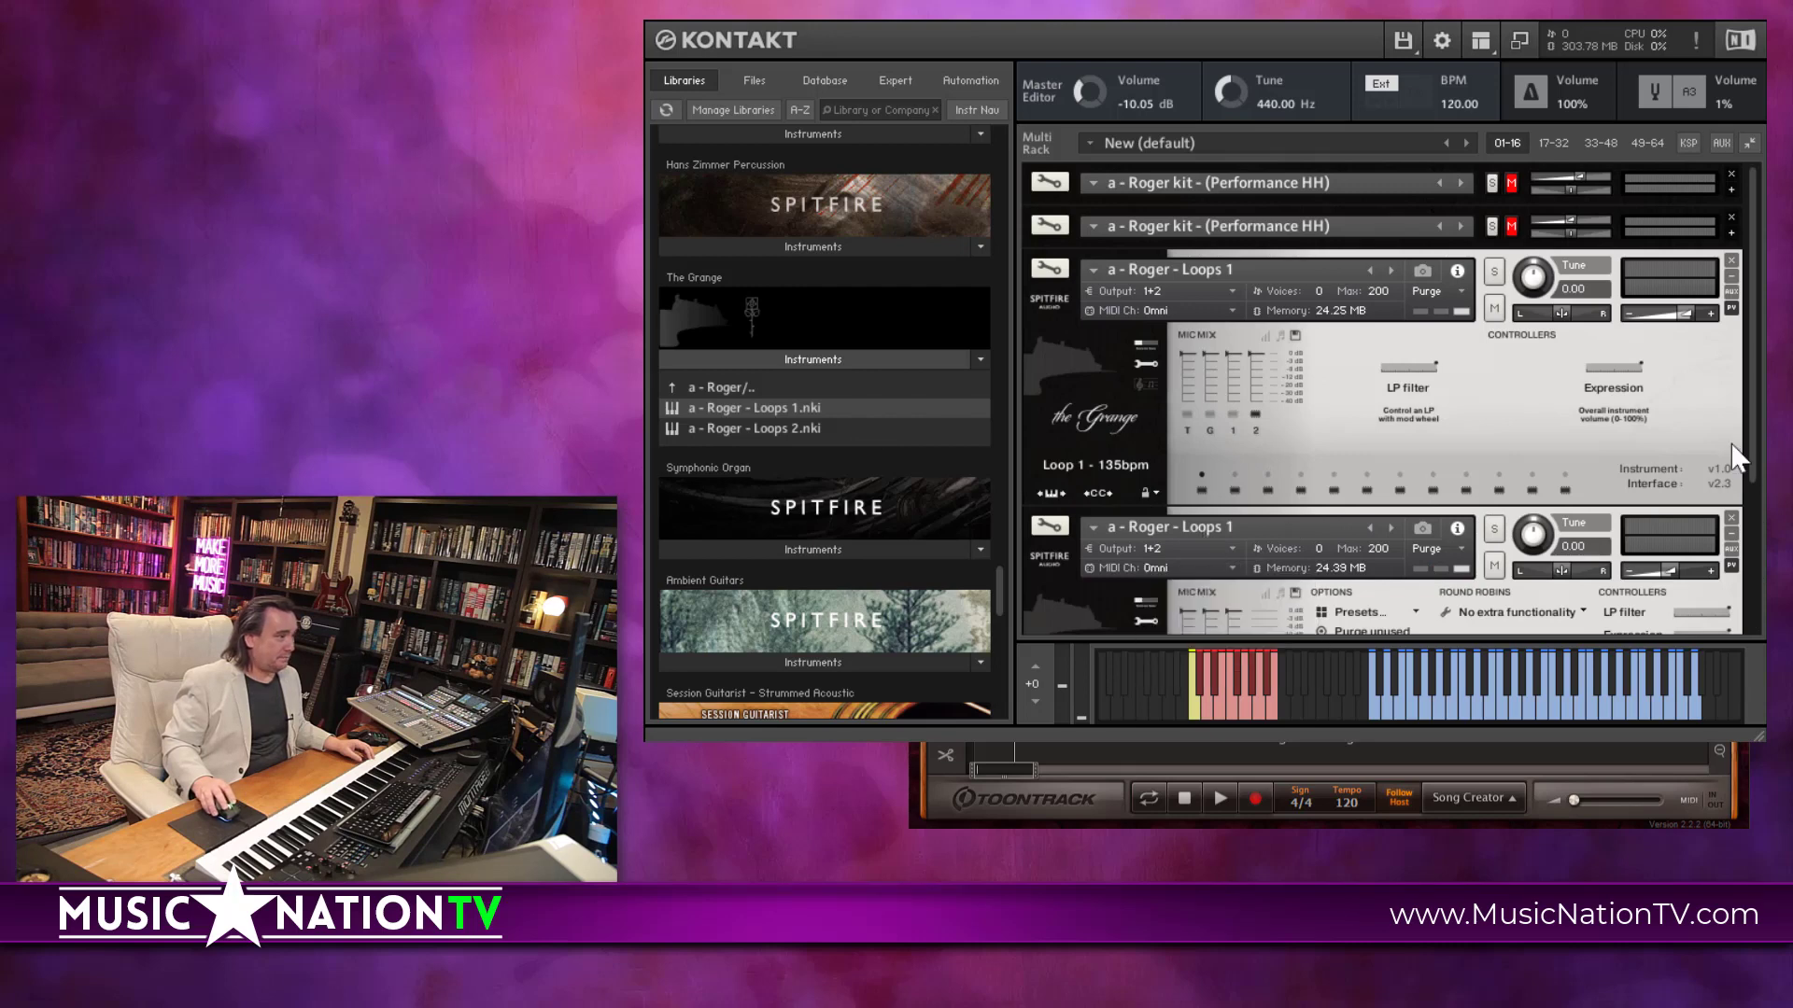
- Solo the newly added Loops 1 instrument, audition its mic signals and enable T, M and E together
left_click_drag(1749, 446, 1744, 485)
left_click(1494, 446)
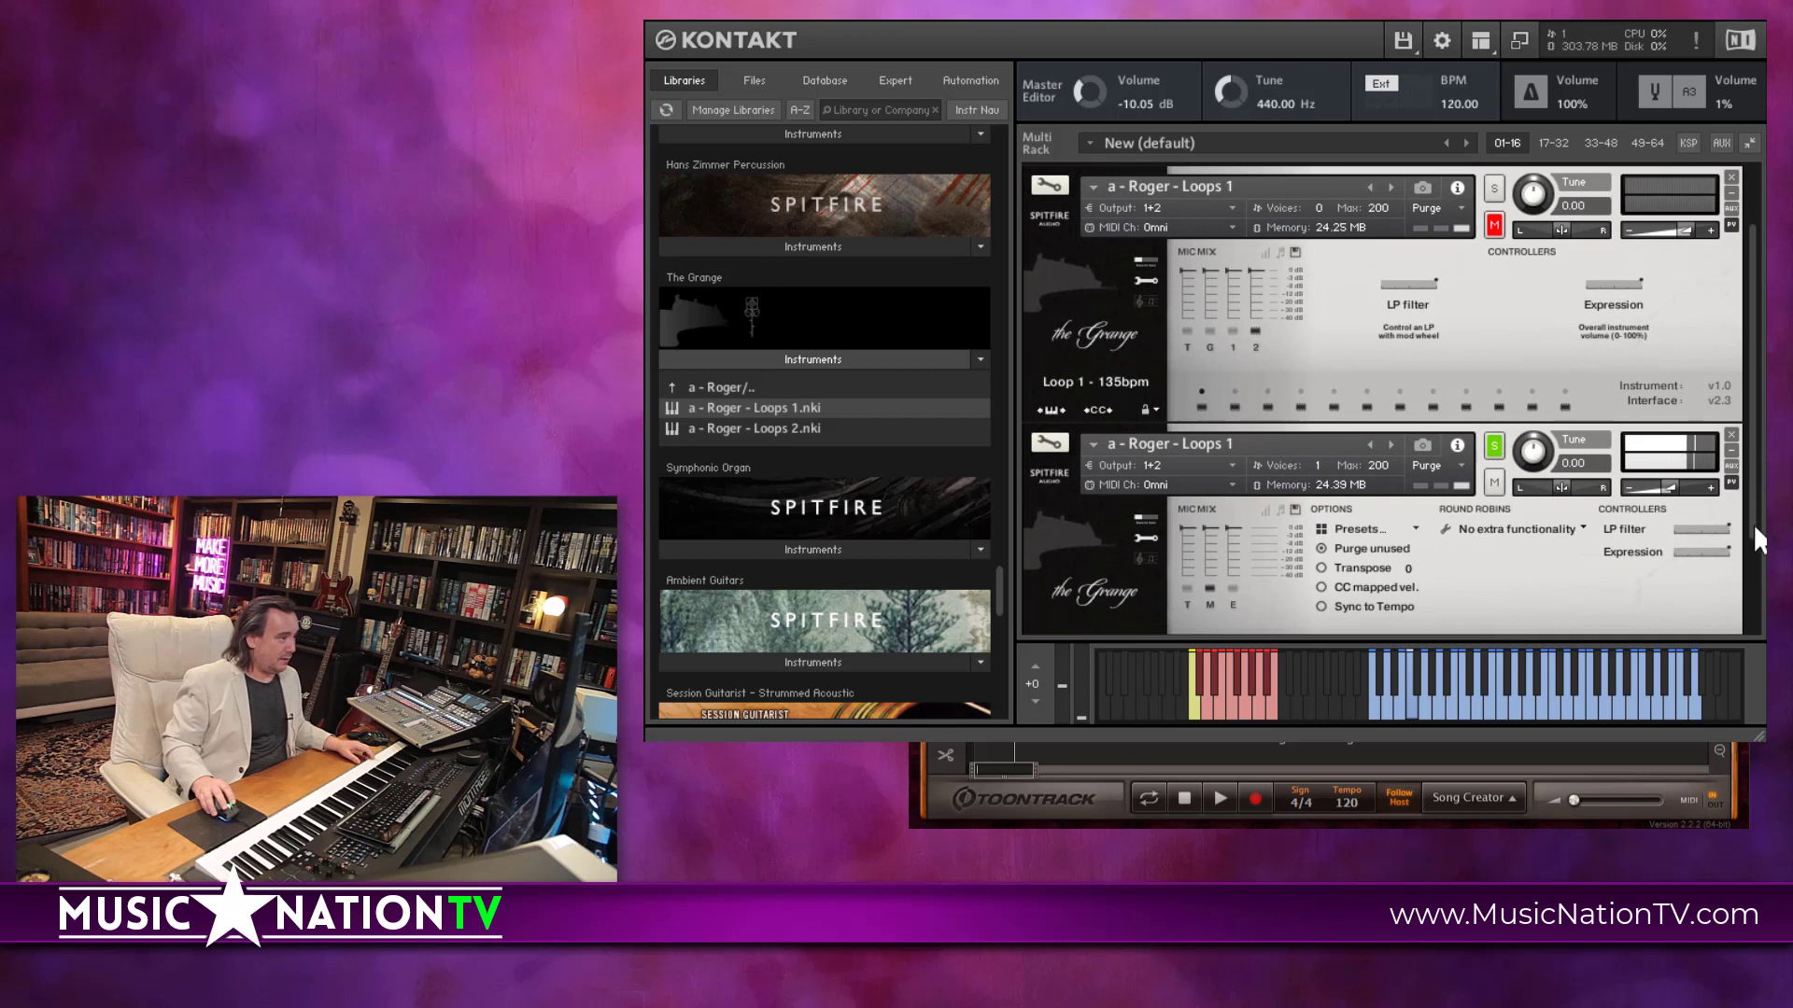
scroll(1750, 523, "down", 3)
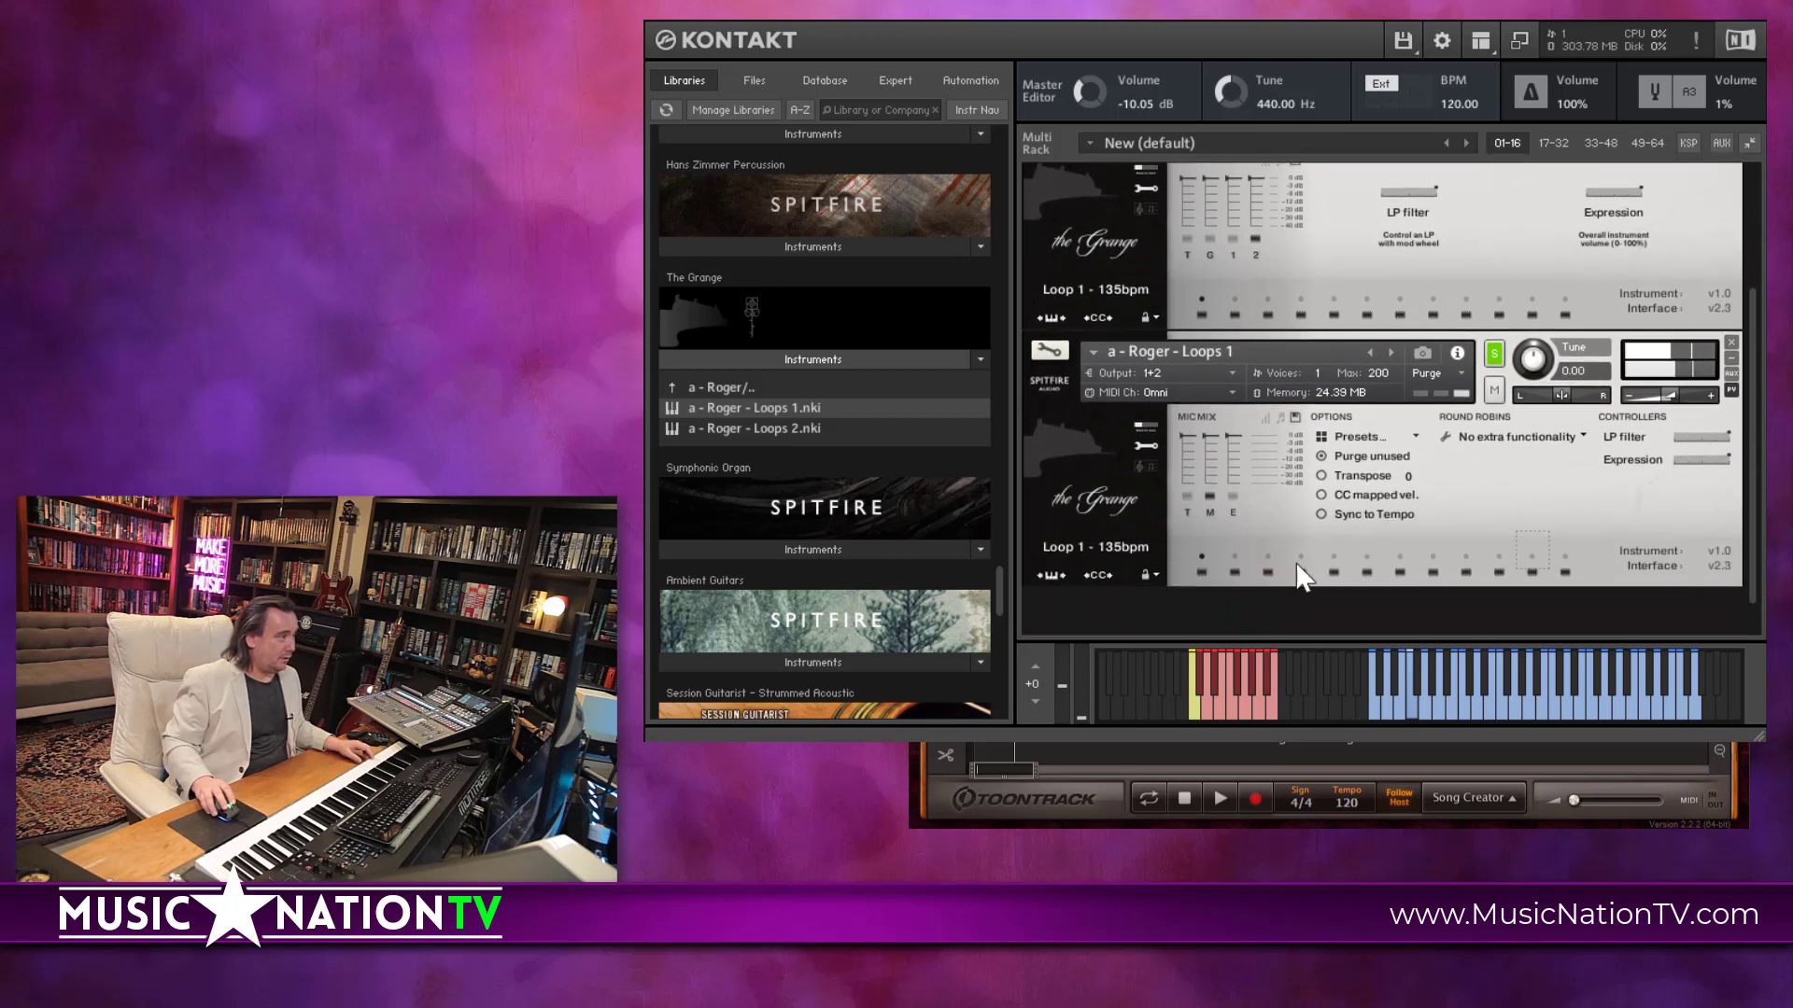
left_click(1187, 496)
left_click(1211, 495)
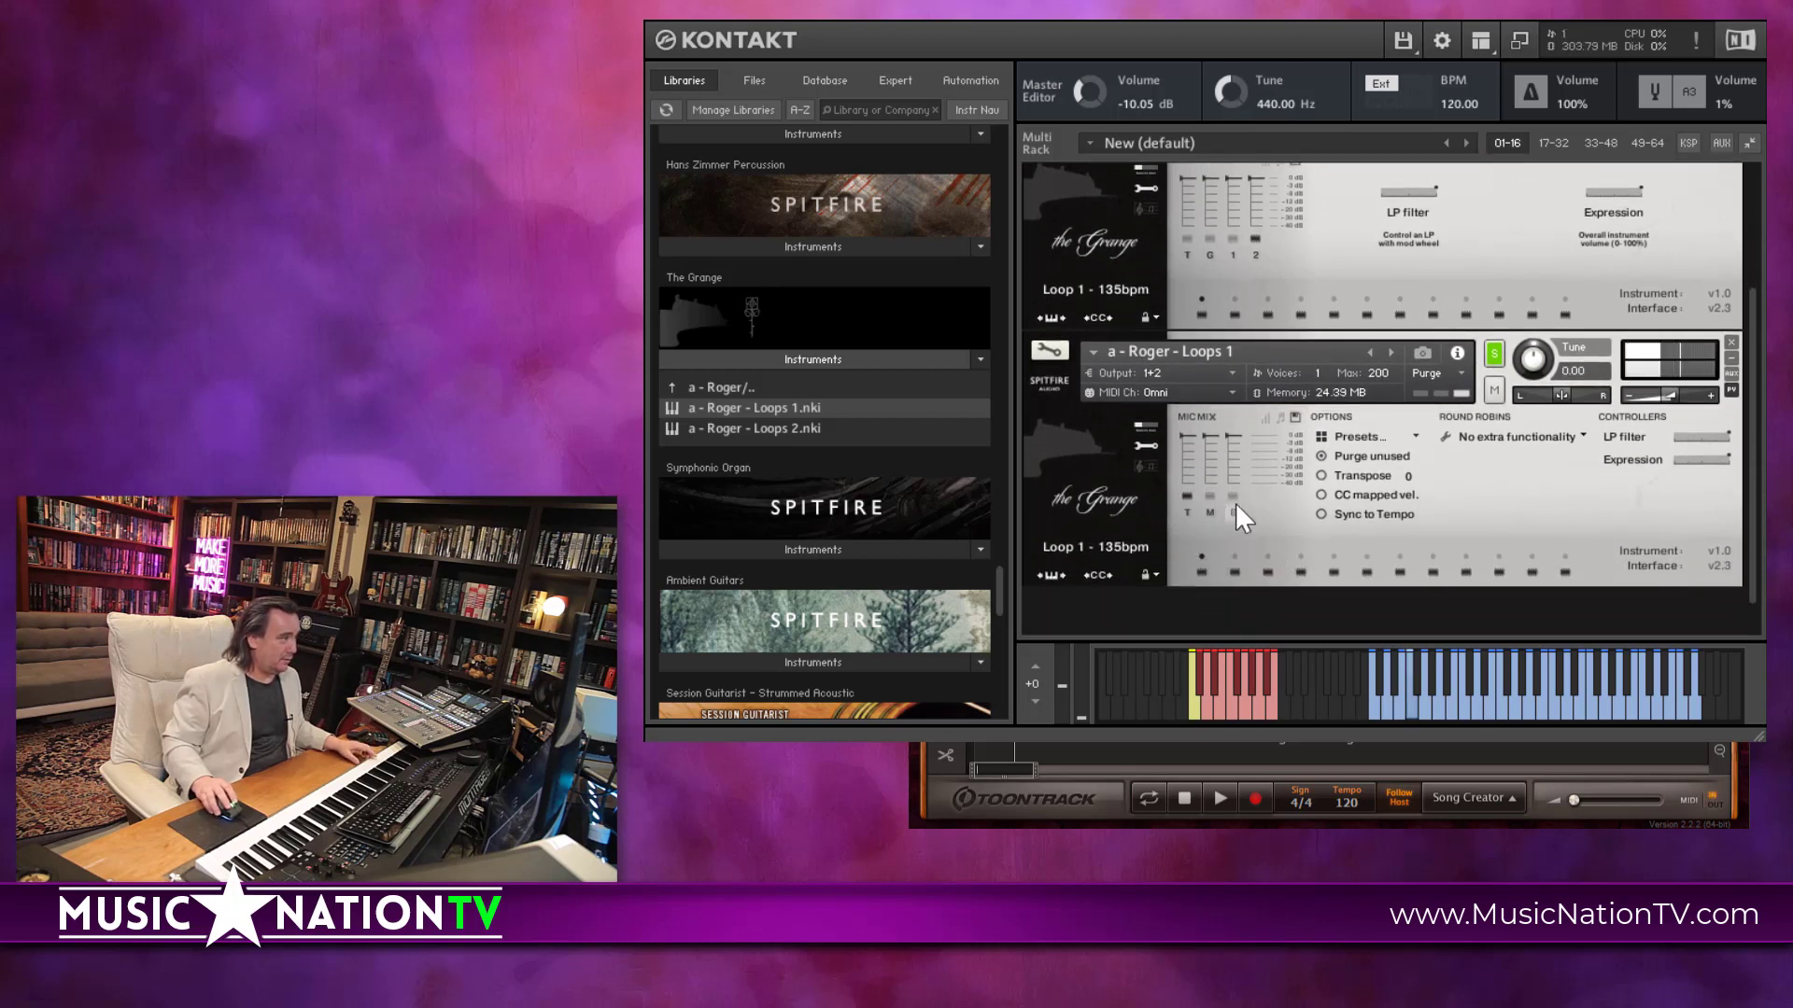
left_click(1231, 496)
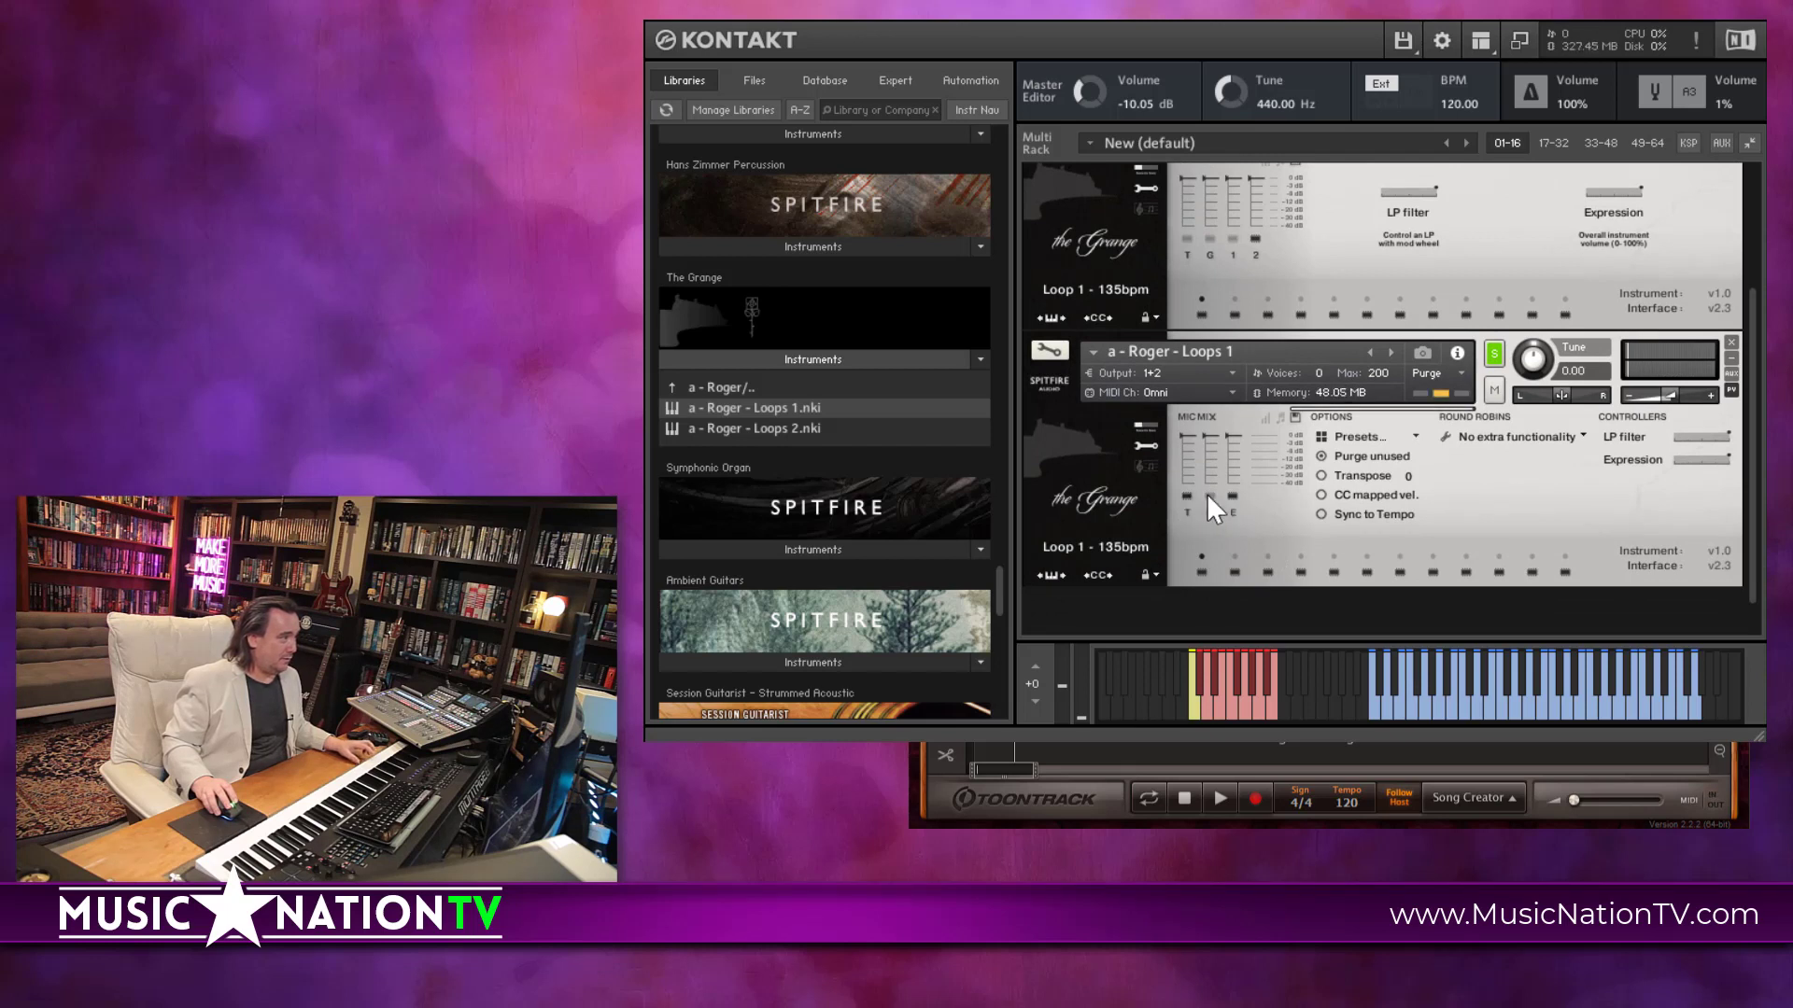
left_click(1208, 494)
- Slightly lower the T mic level in the second Loops 1 instrument and play both loop instruments together
left_click_drag(1189, 446, 1191, 450)
scroll(1745, 461, "up", 3)
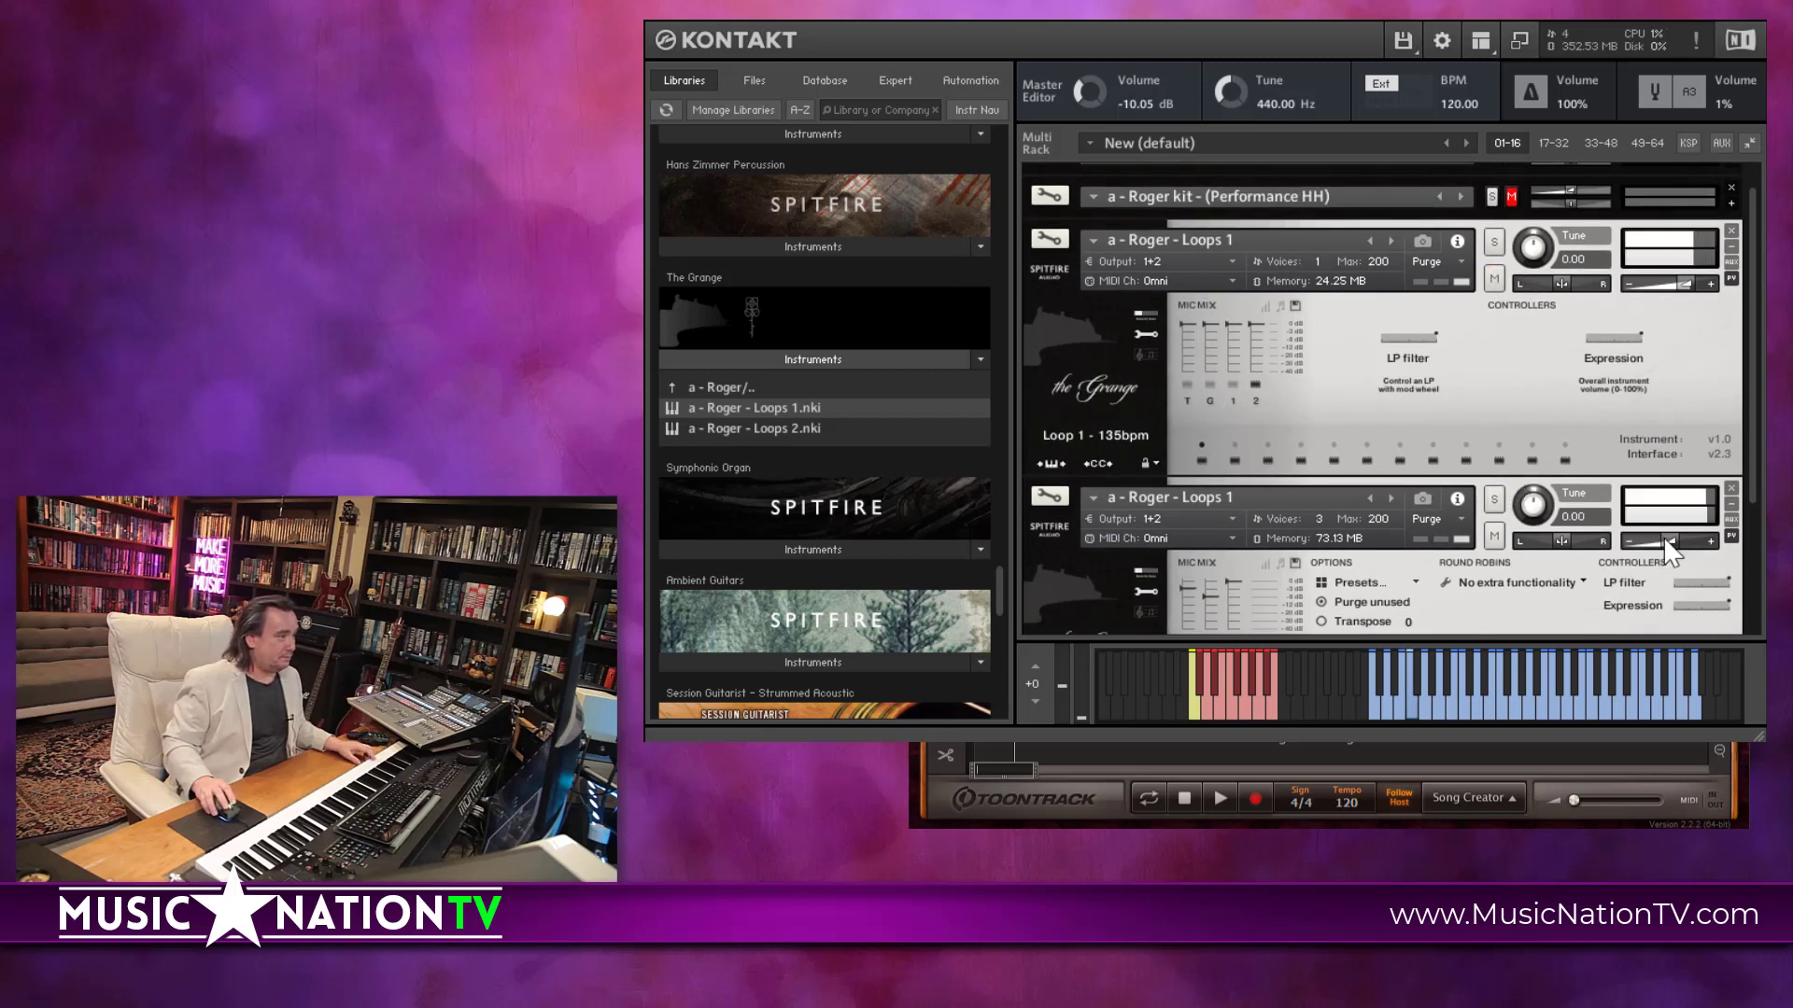
mouse_move(1694, 288)
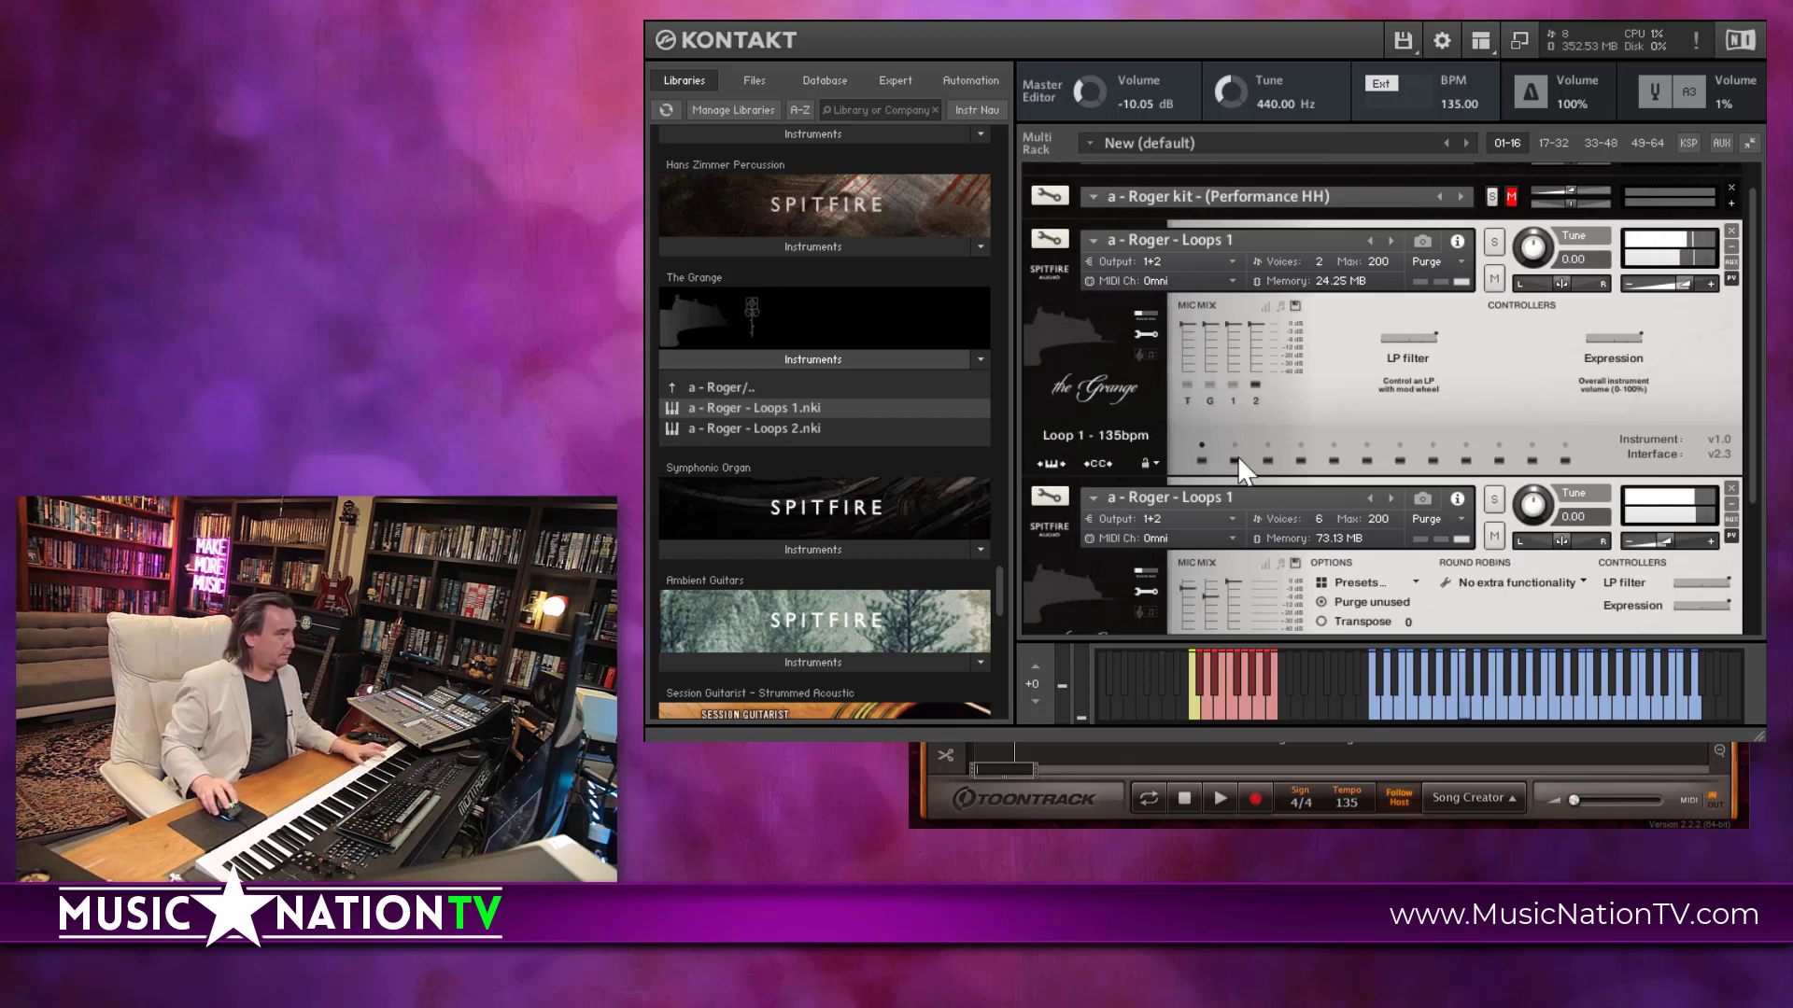
- Show the advanced options of the first Loops 1 instrument and enable Sync to Tempo on both Loops 1 instruments
left_click(1144, 334)
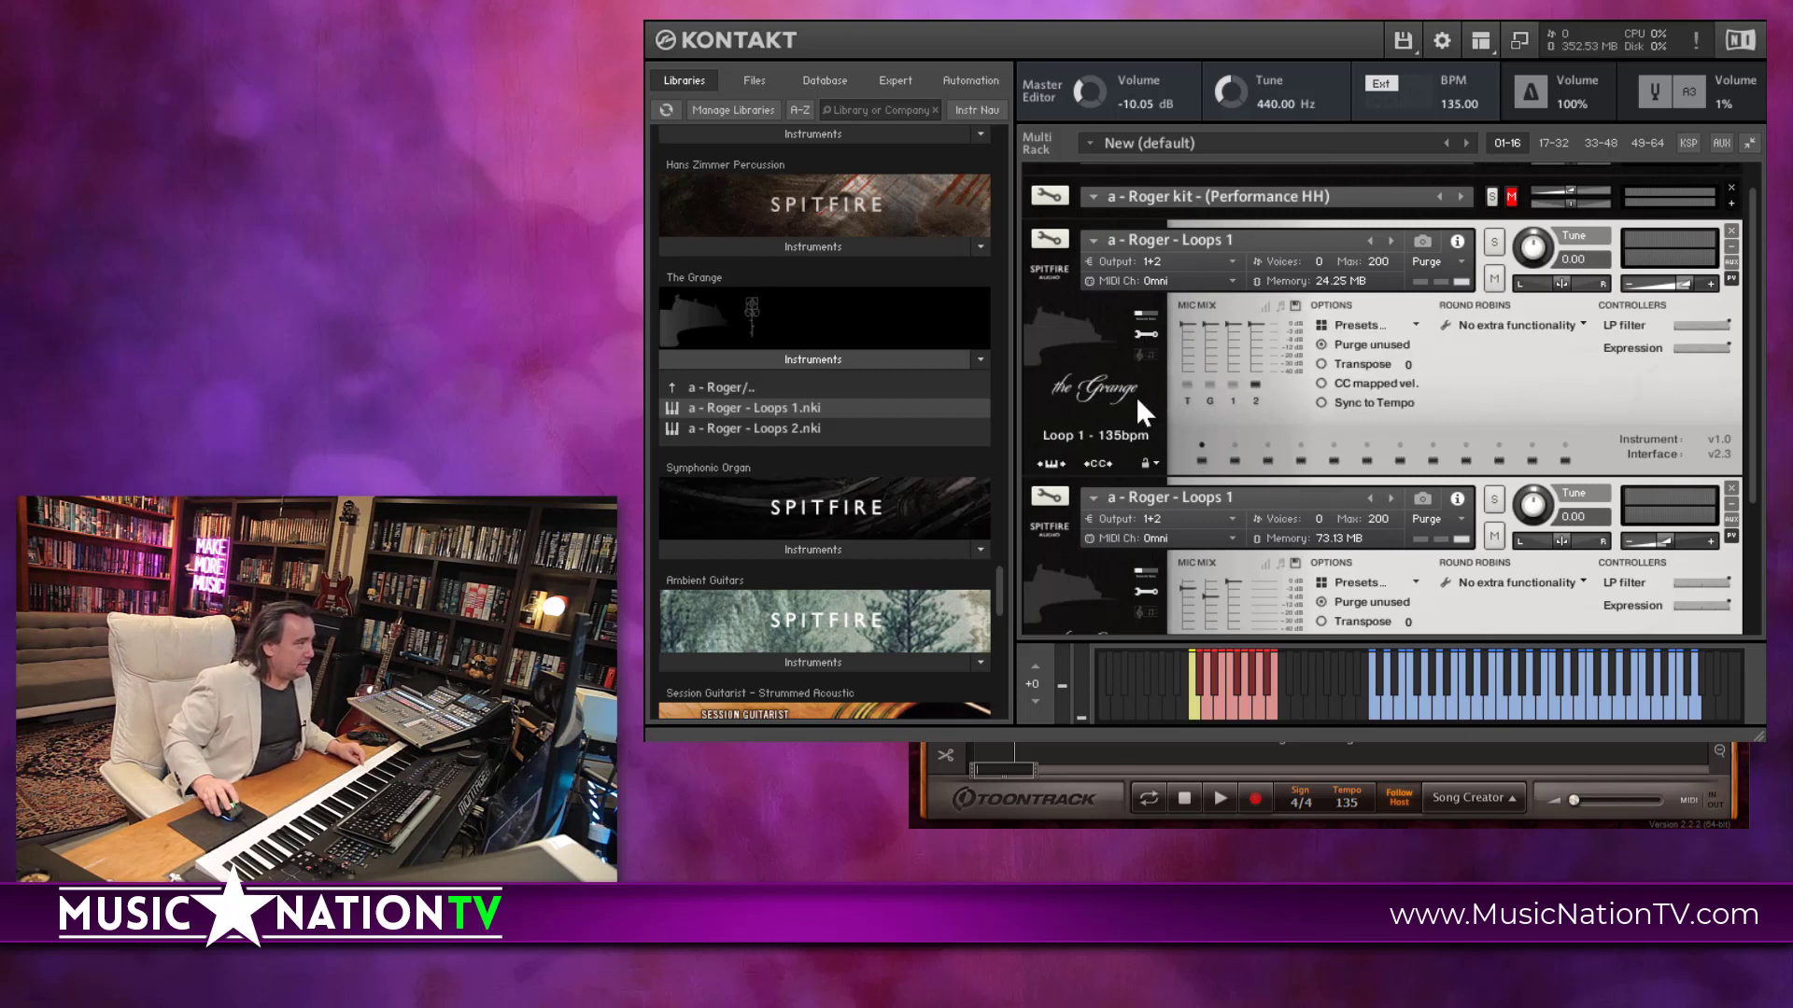
scroll(1123, 396, "down", 1)
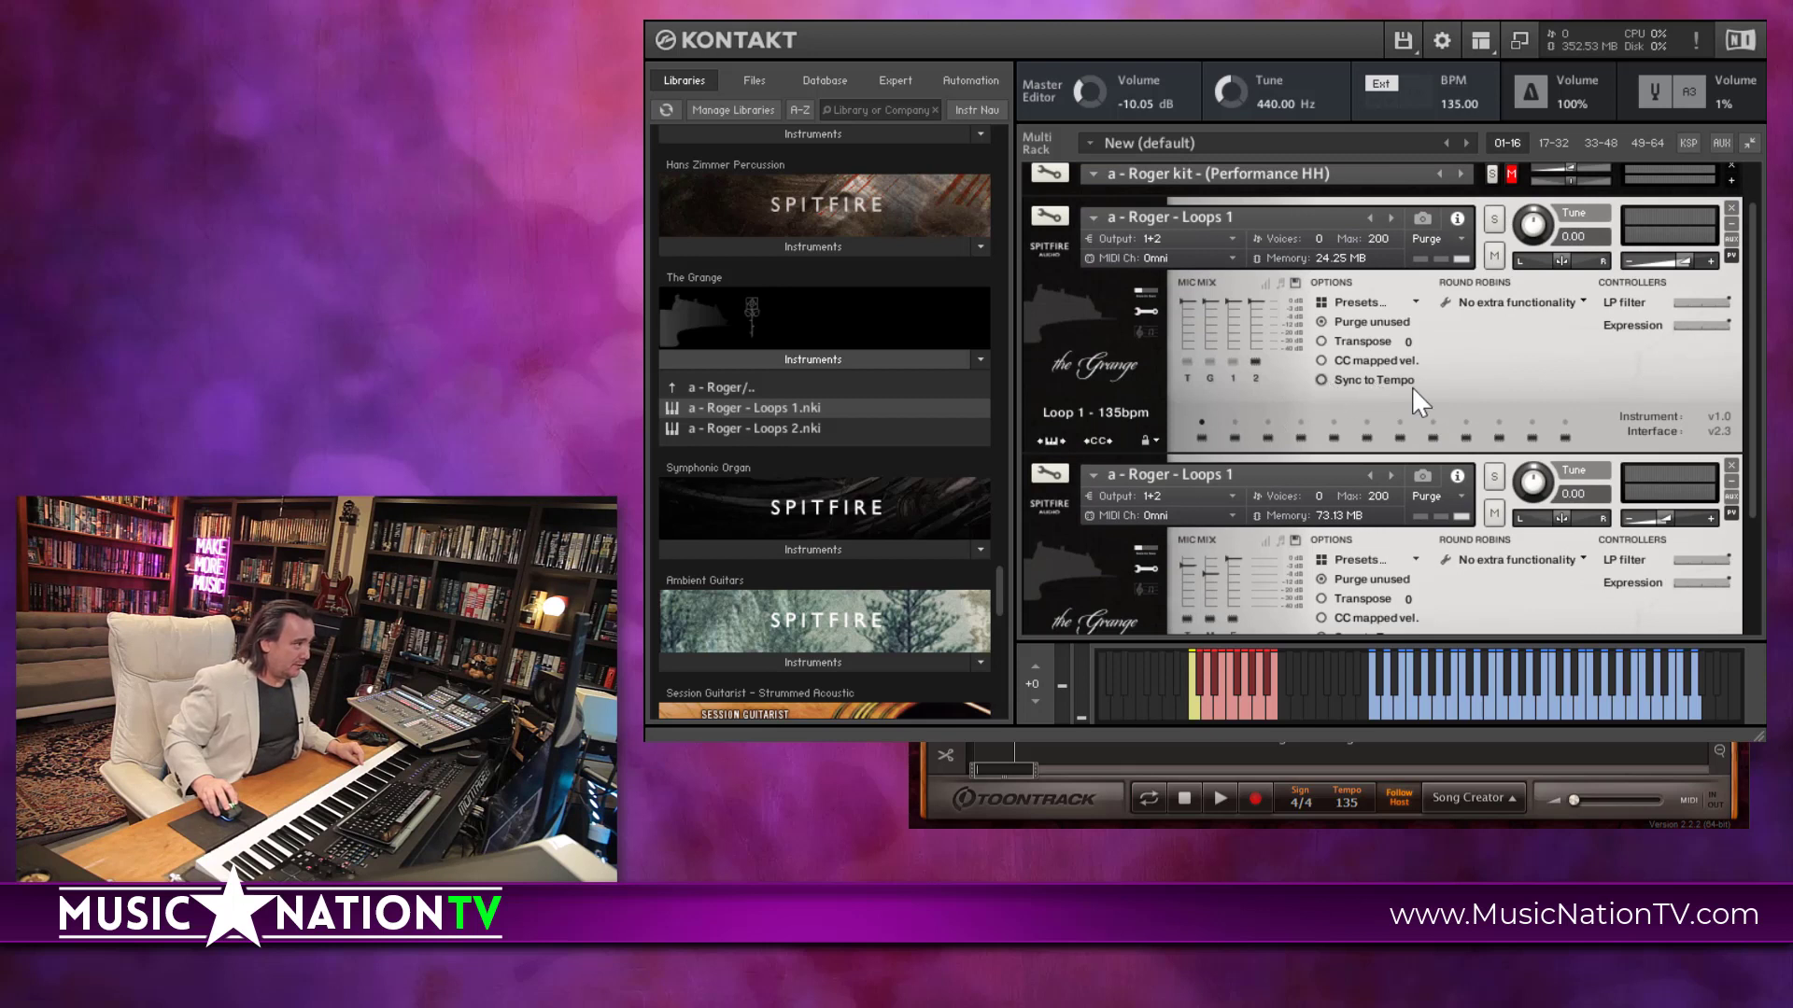
left_click(1322, 380)
scroll(1316, 616, "down", 2)
left_click(1320, 591)
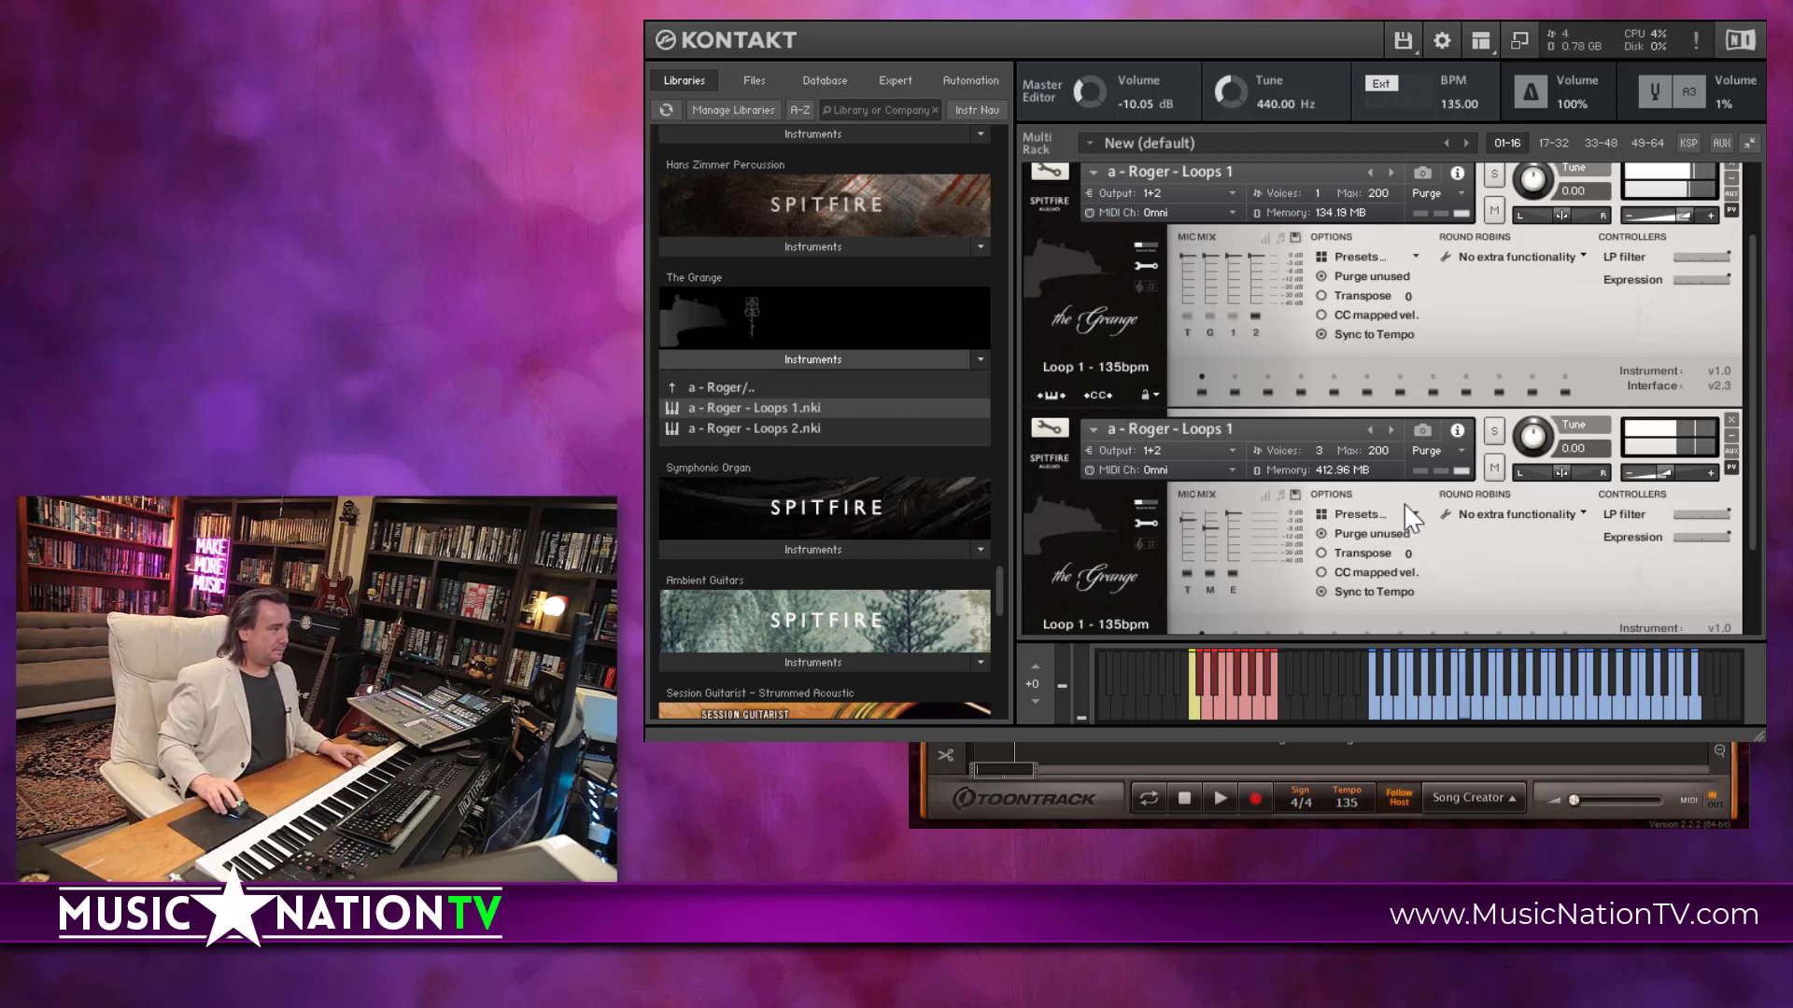
scroll(1751, 440, "up", 1)
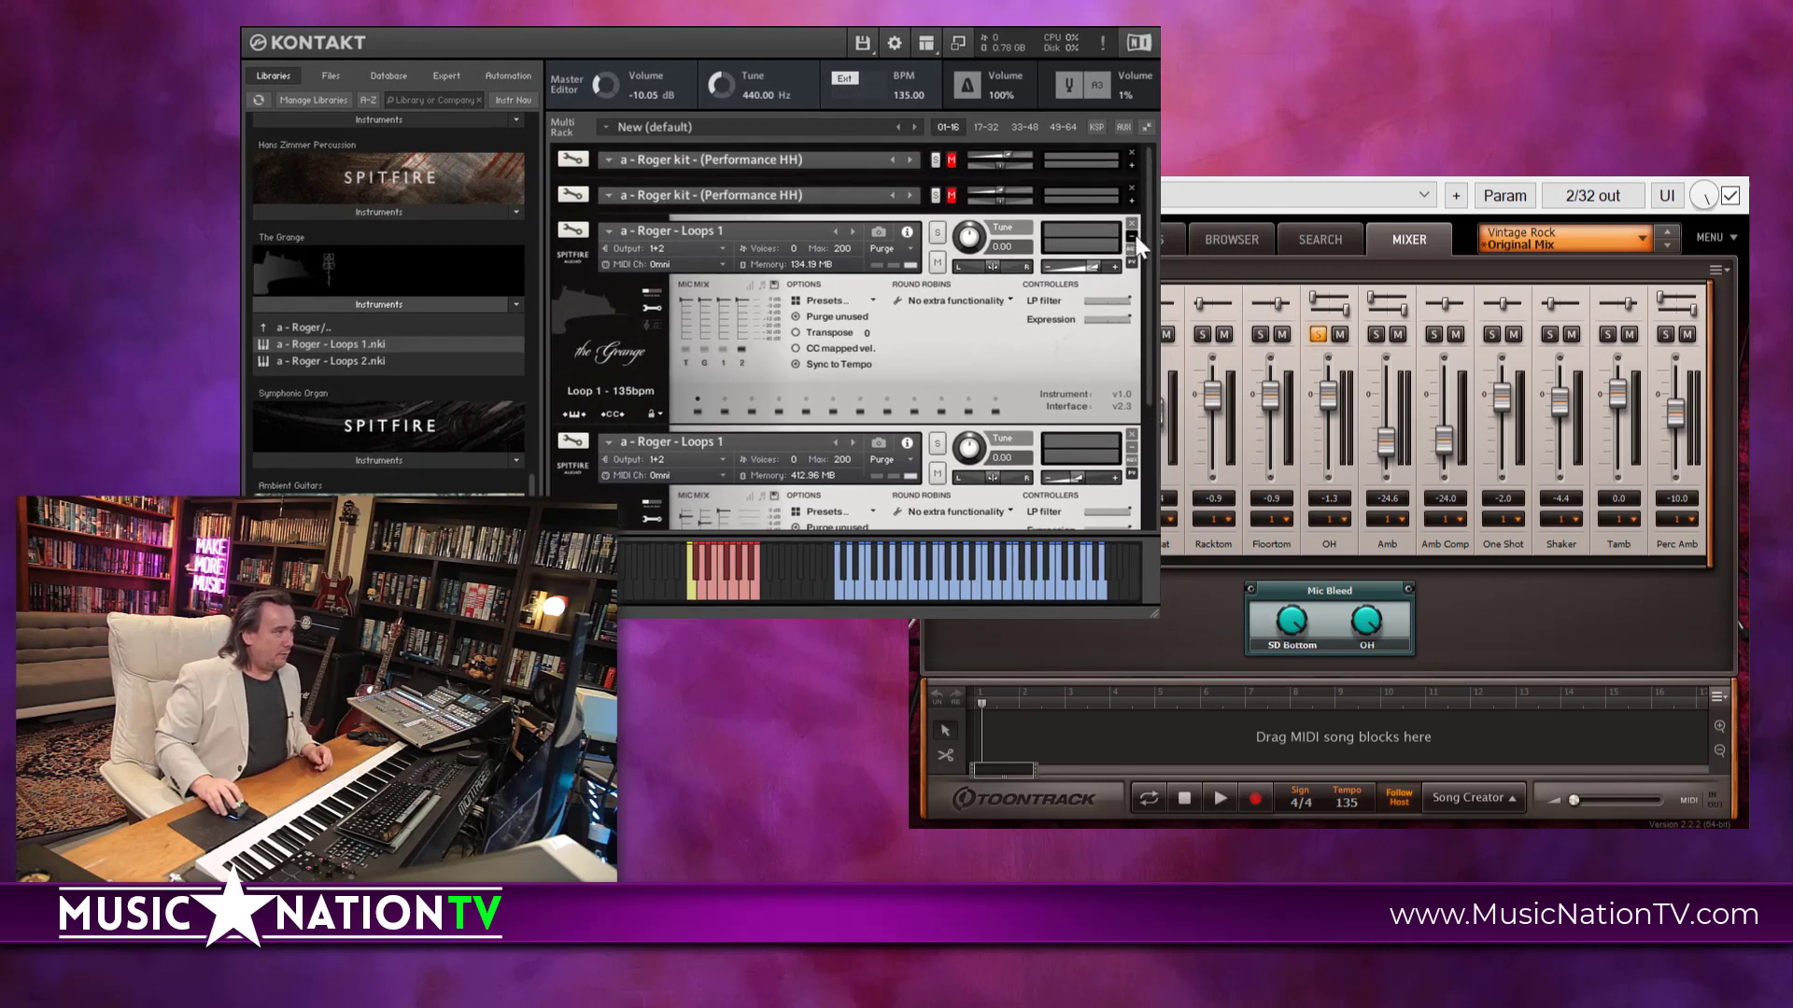
- Collapse and mute both Loops 1 instruments, and unmute the two Roger kits
left_click(1132, 238)
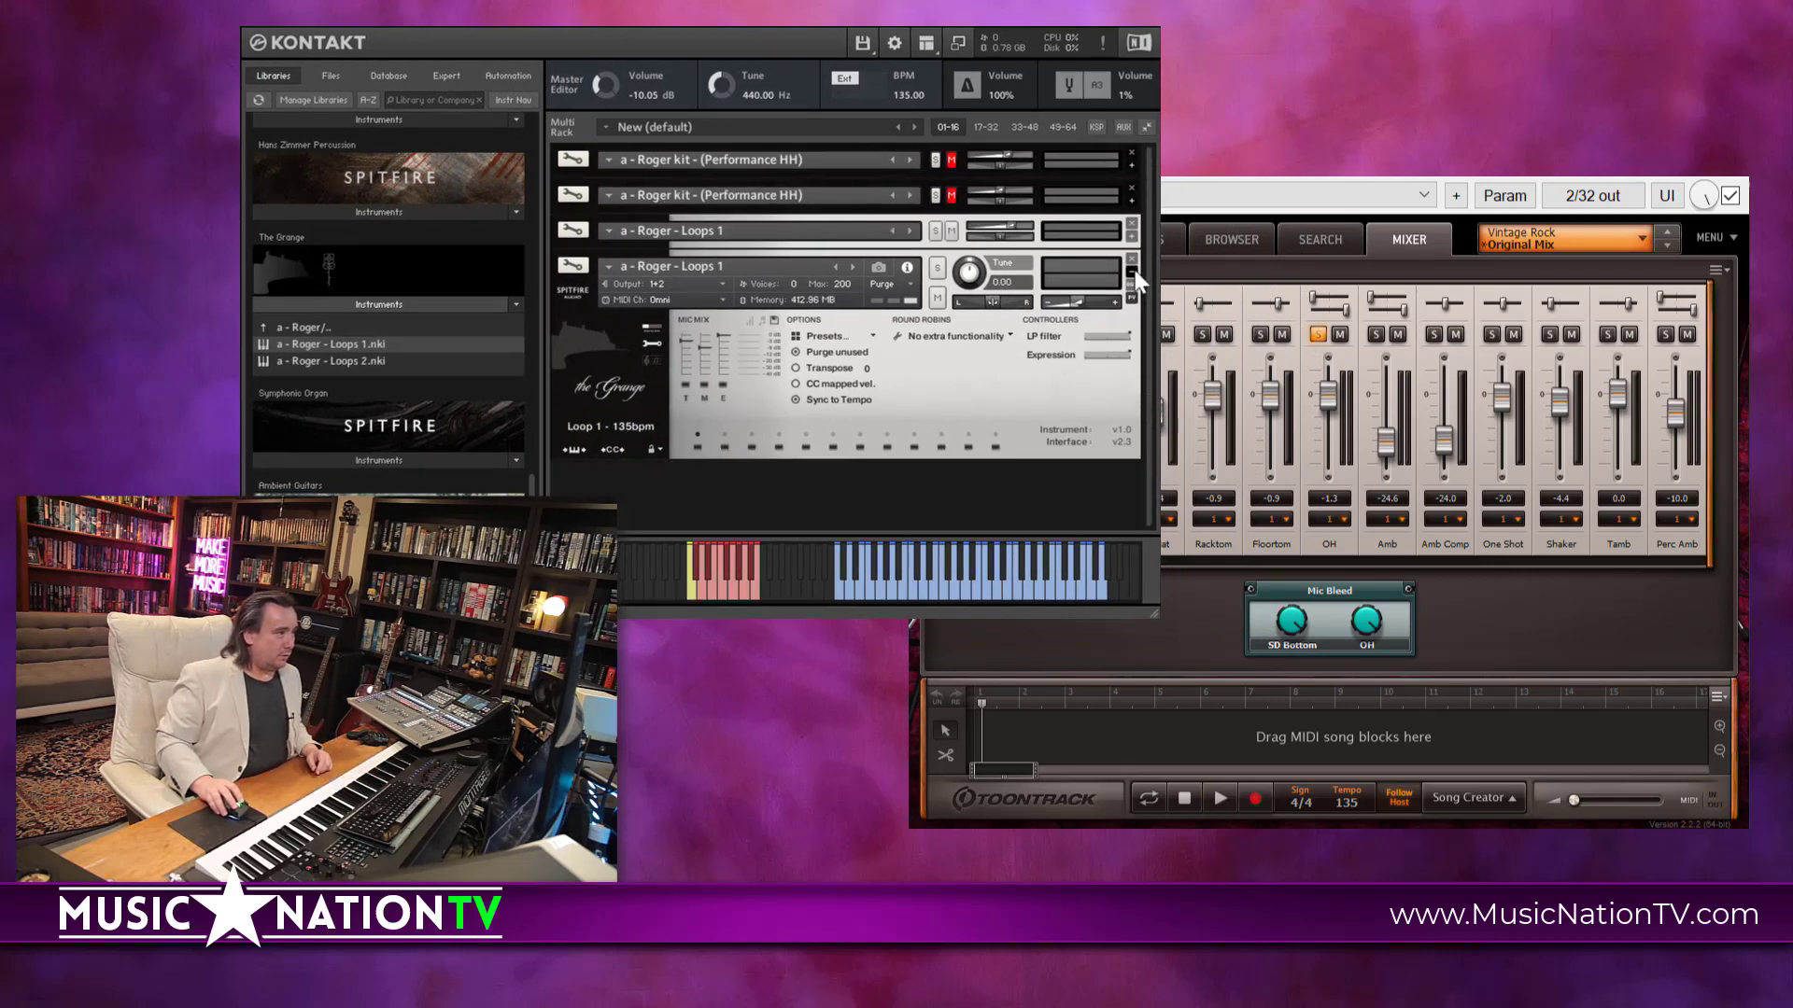
left_click(1132, 271)
left_click(951, 195)
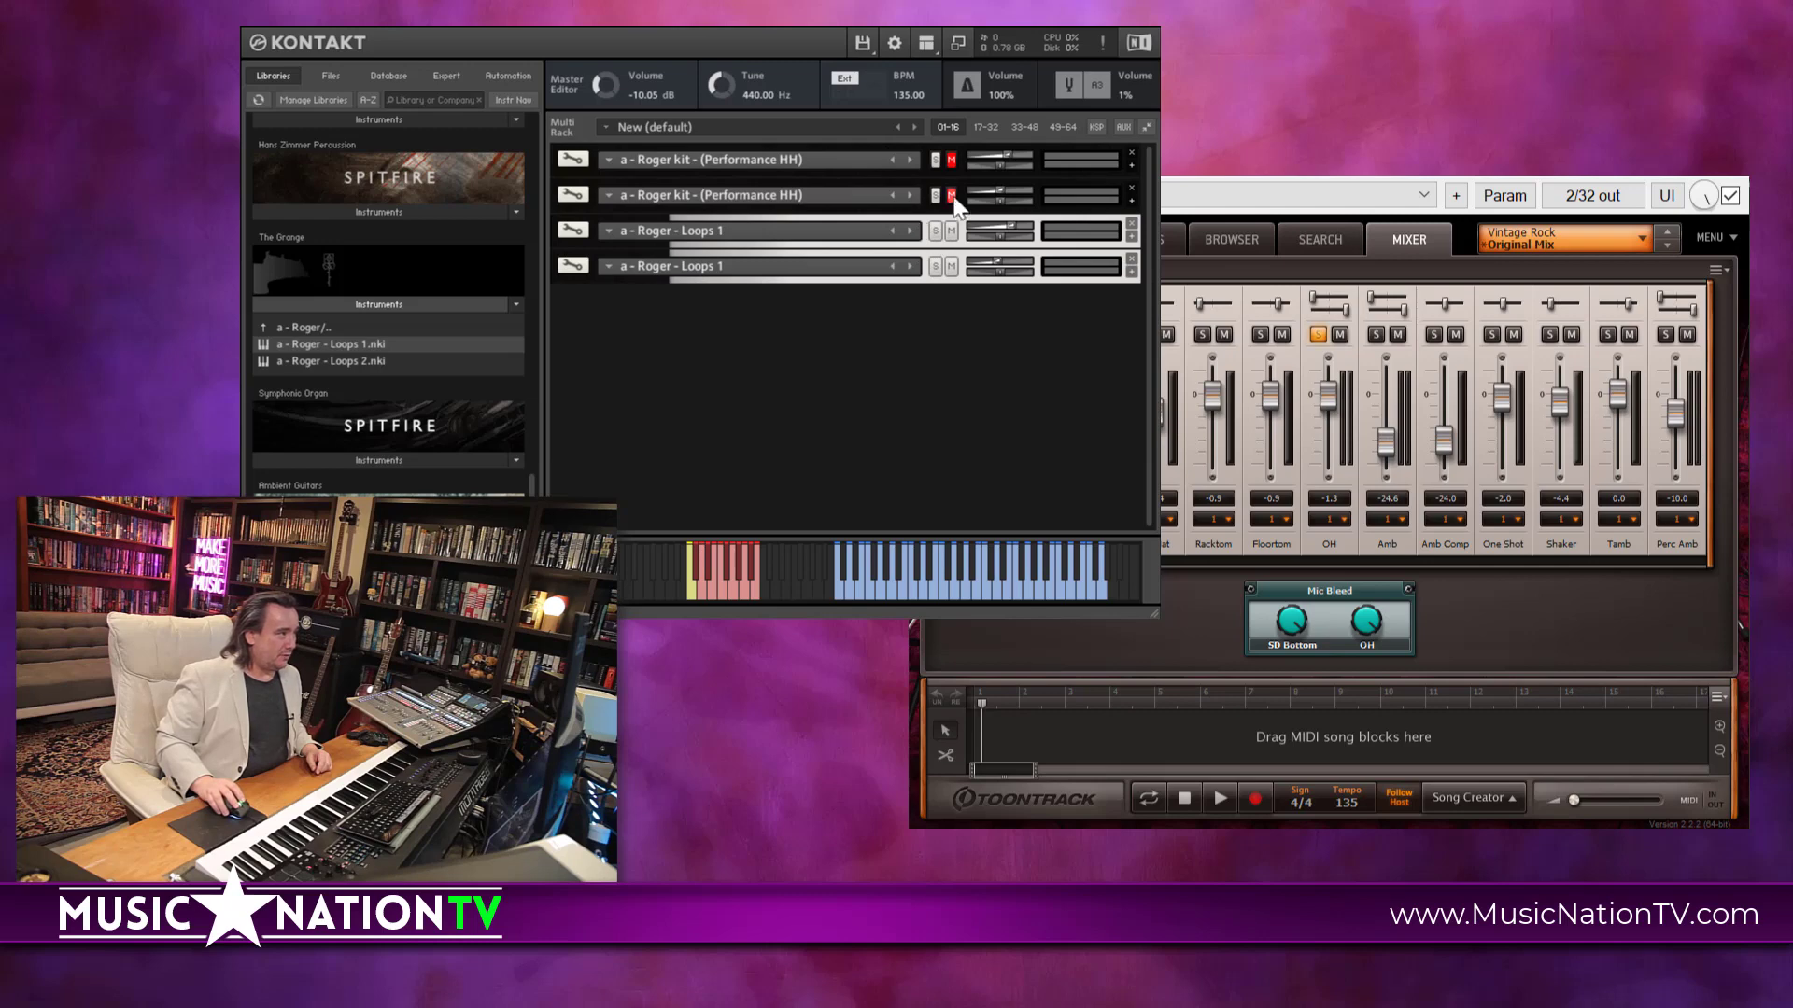
left_click(950, 230)
left_click(952, 267)
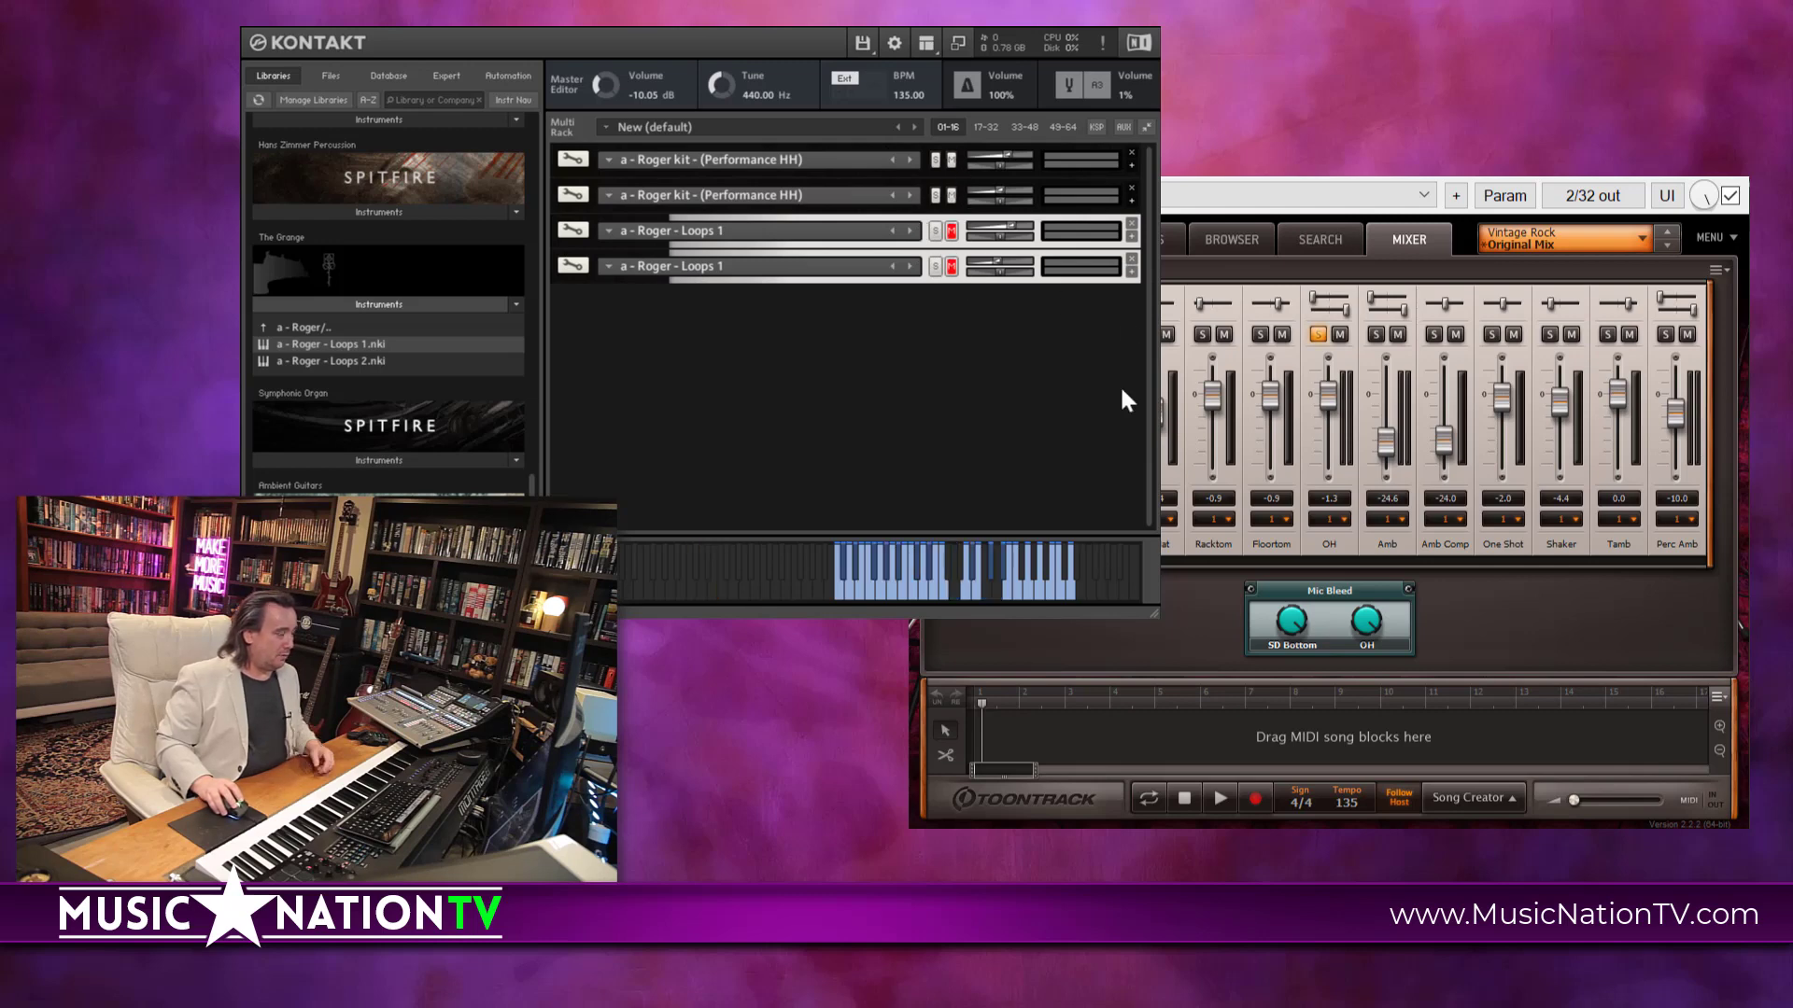
- Expand the second Roger kit and start and stop playback to audition the layered drum kits
left_click(1132, 202)
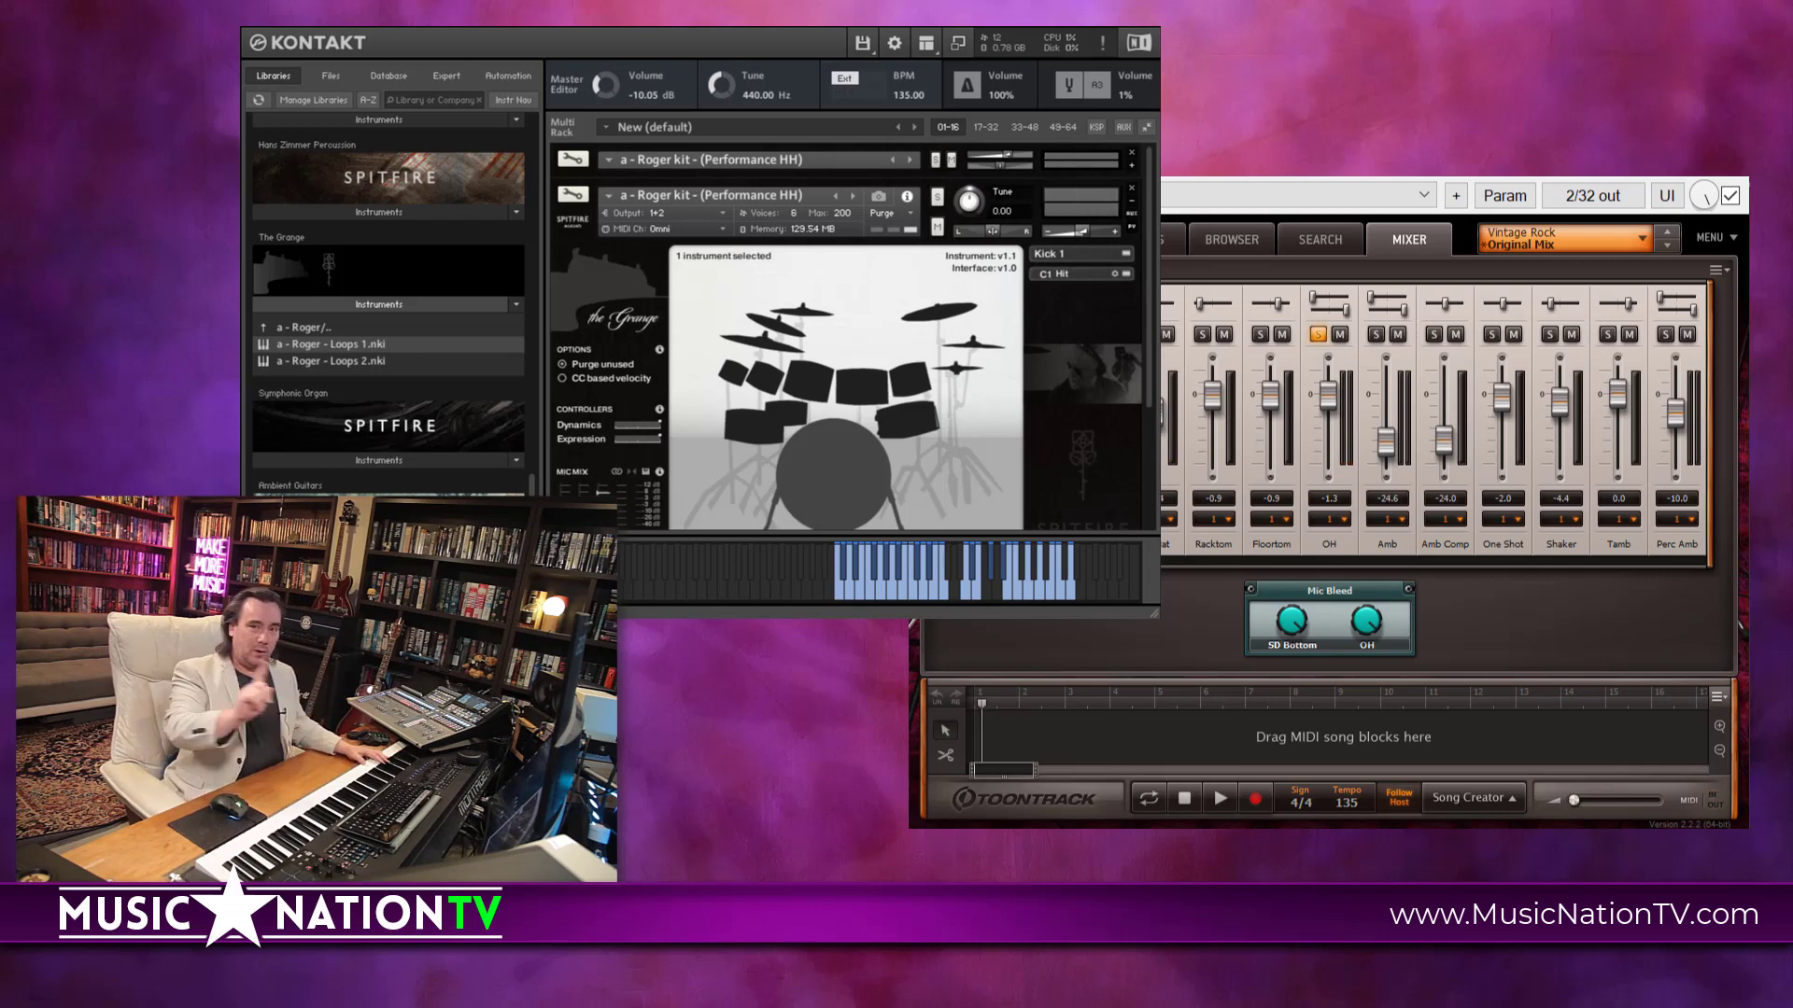
key("space")
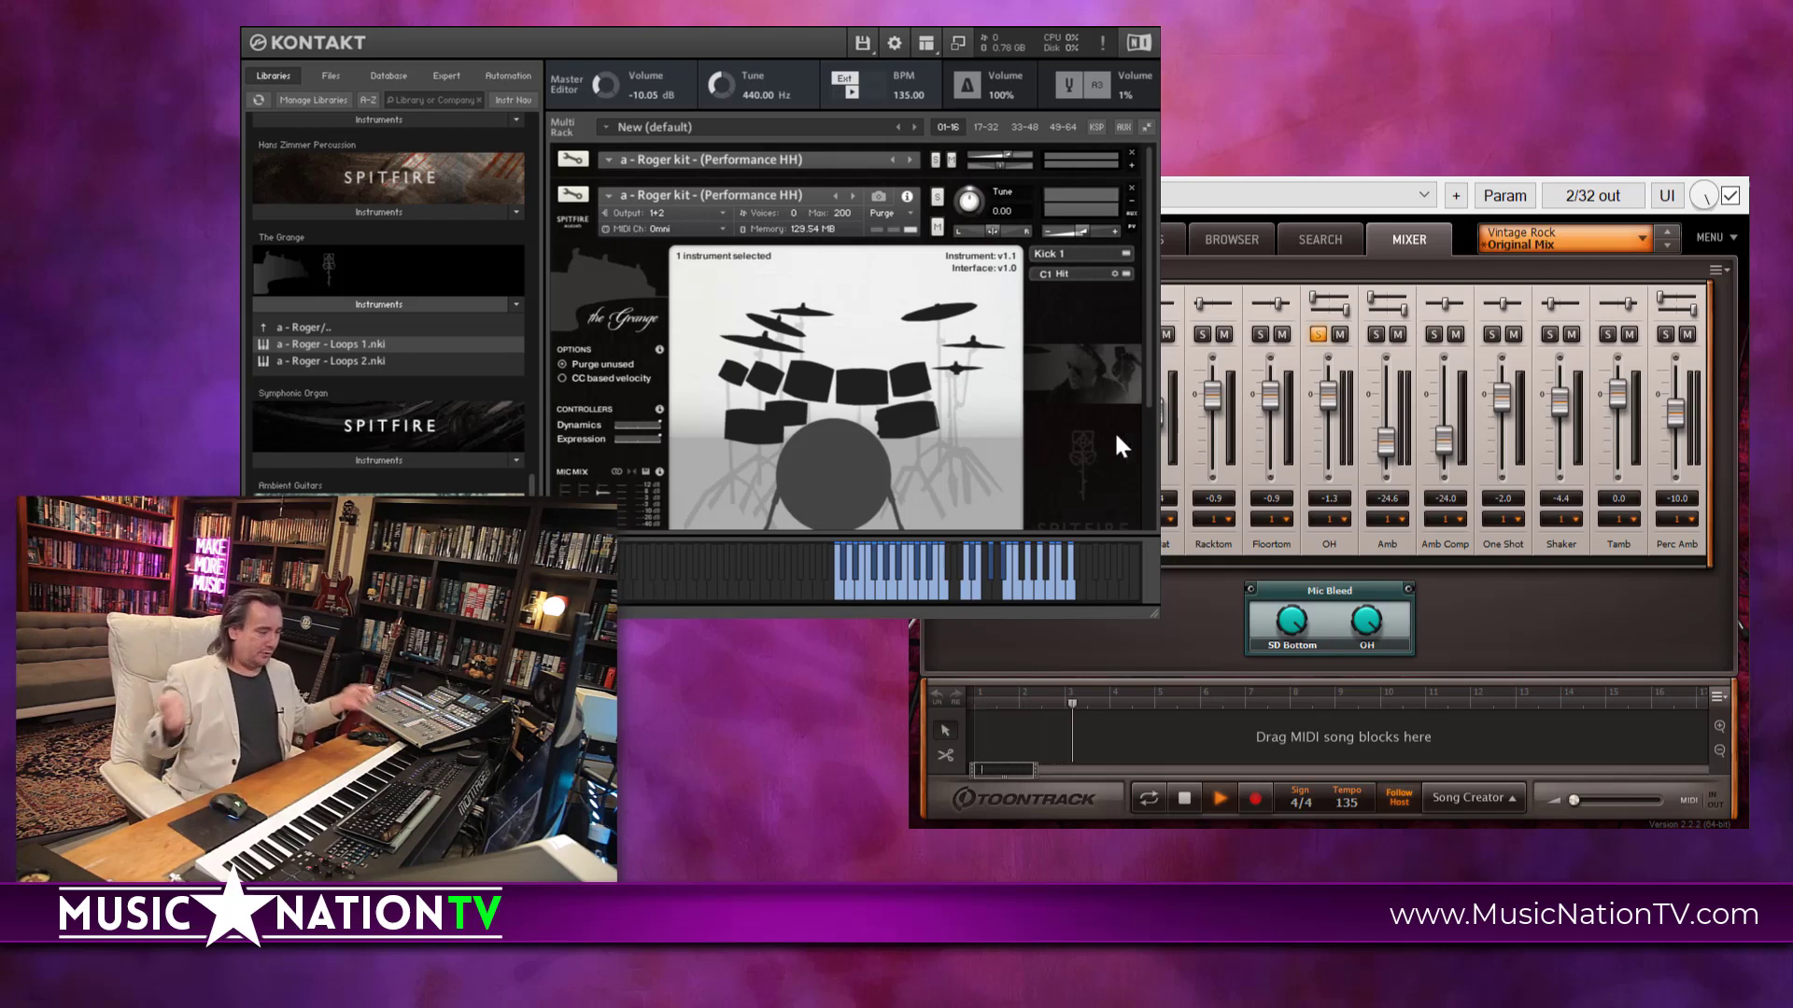
key("space")
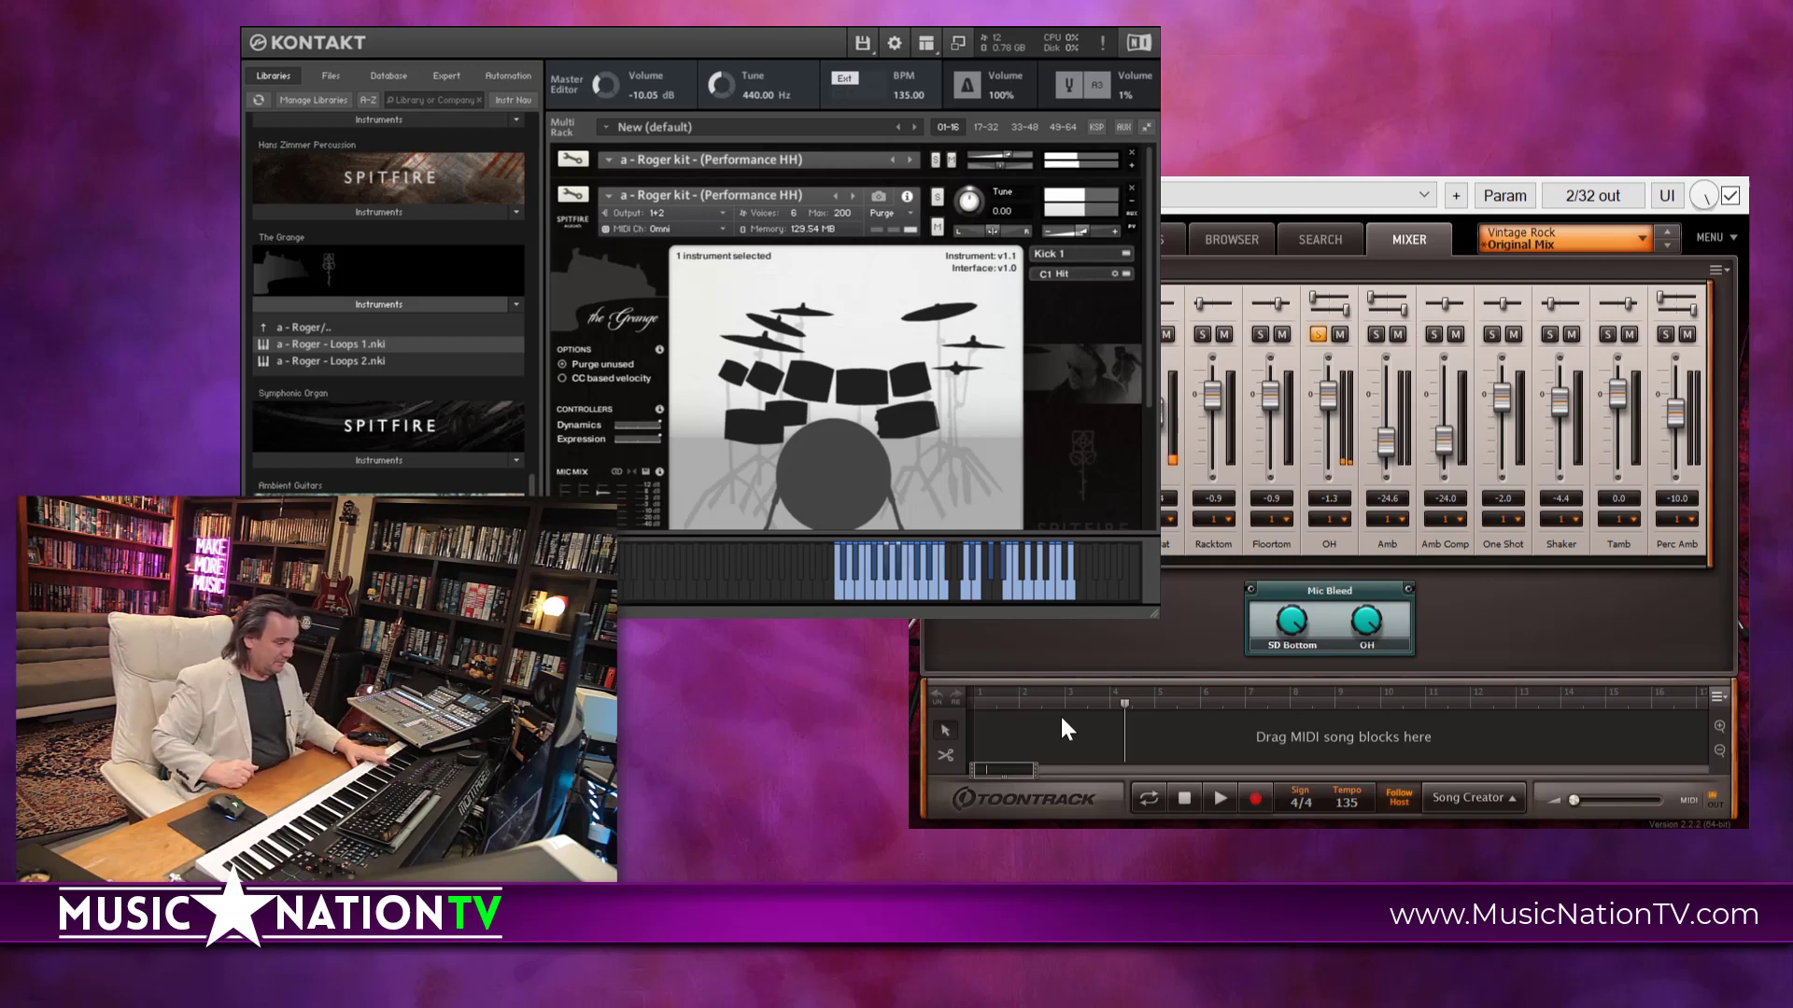
key("space")
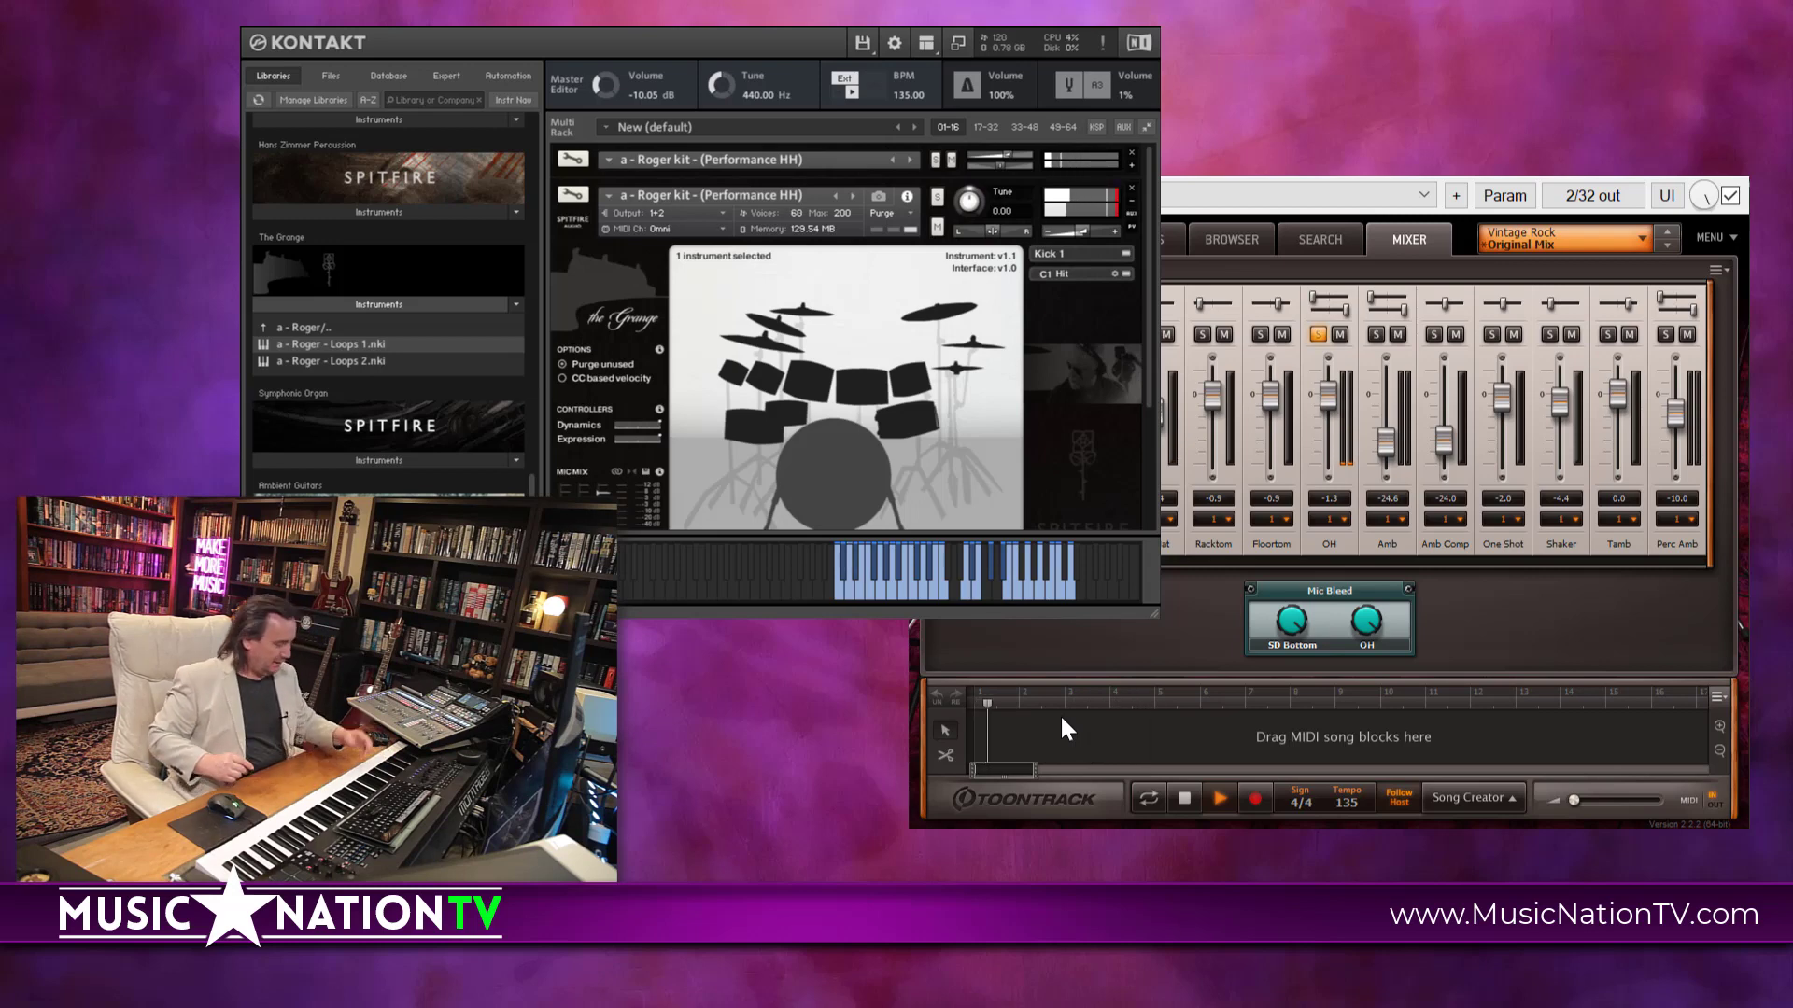
key("space")
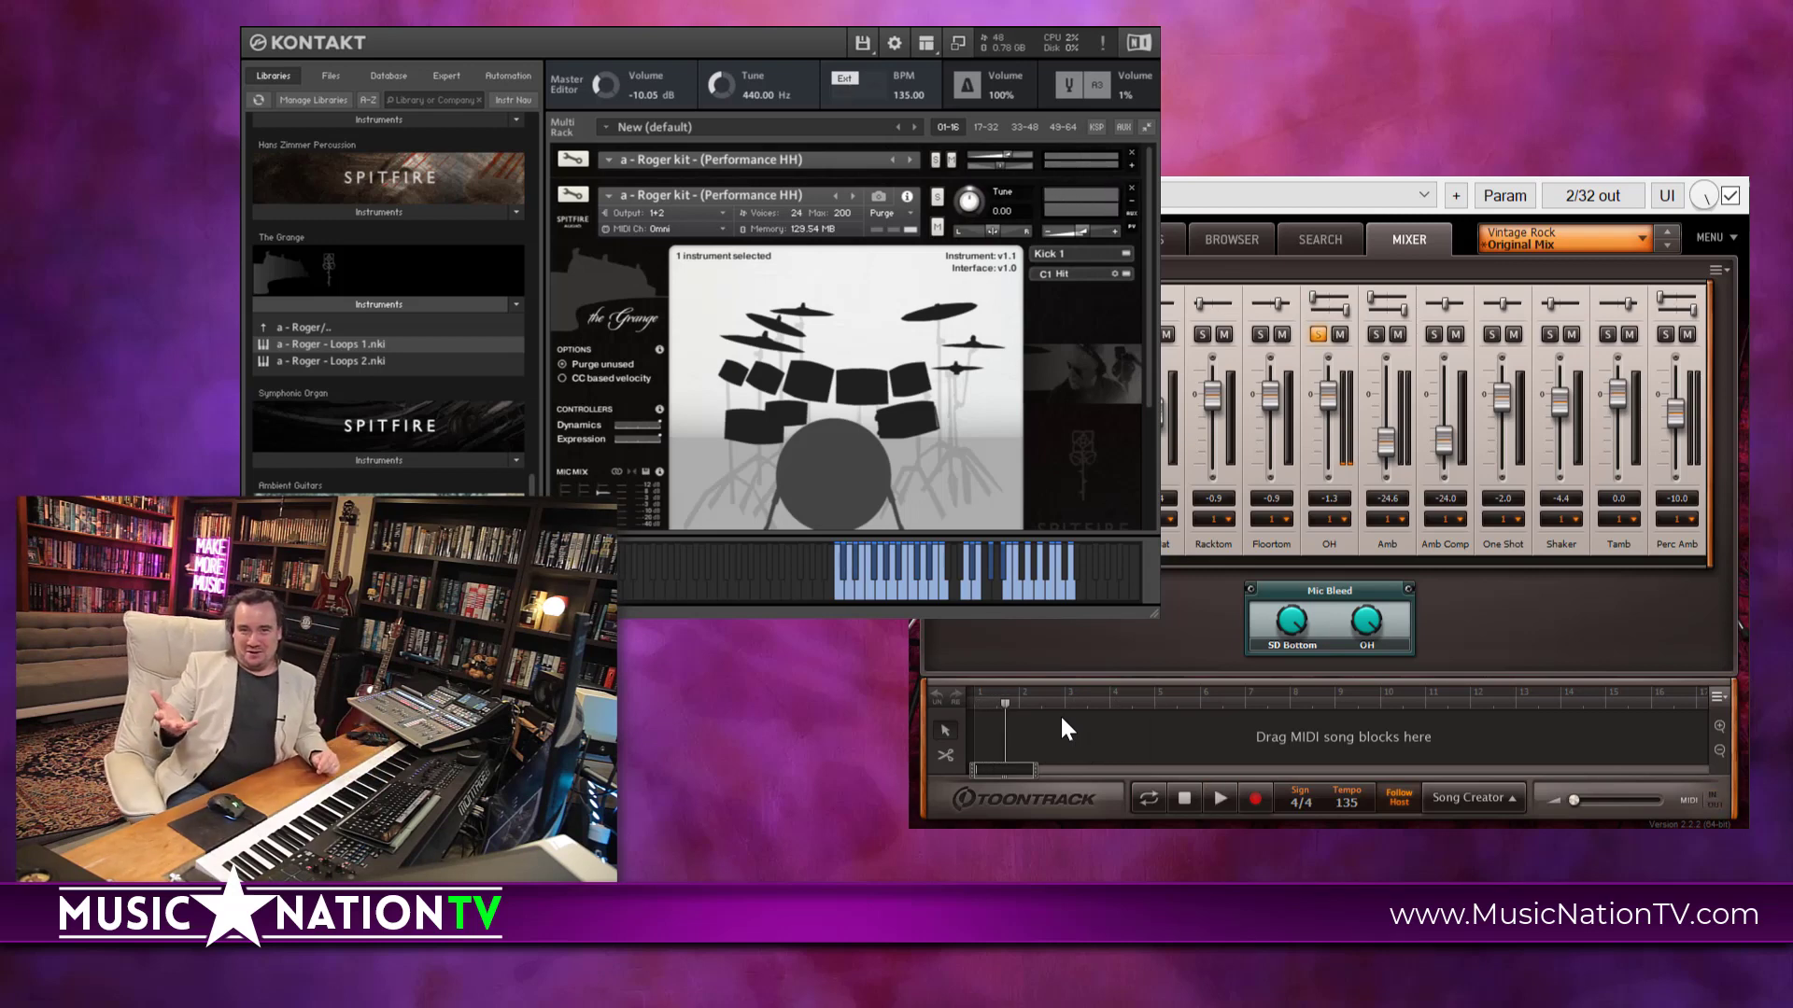